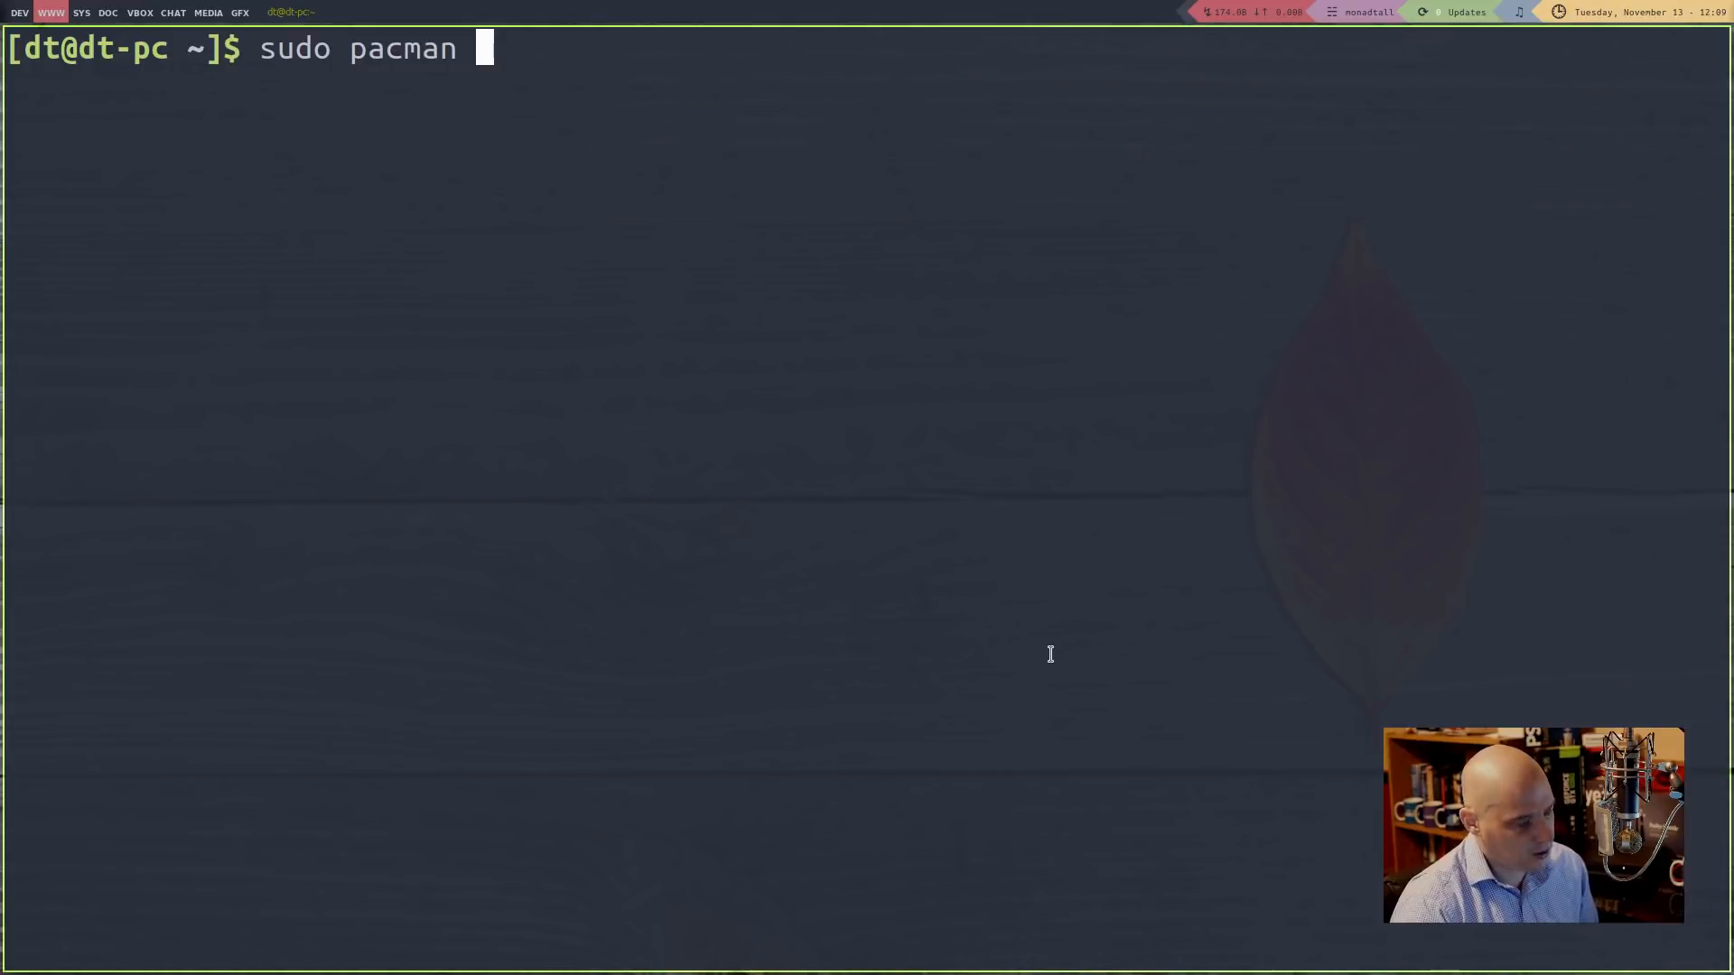
Run sudo pacman -S obs-studio in urxvt and enter the account password
type("-S")
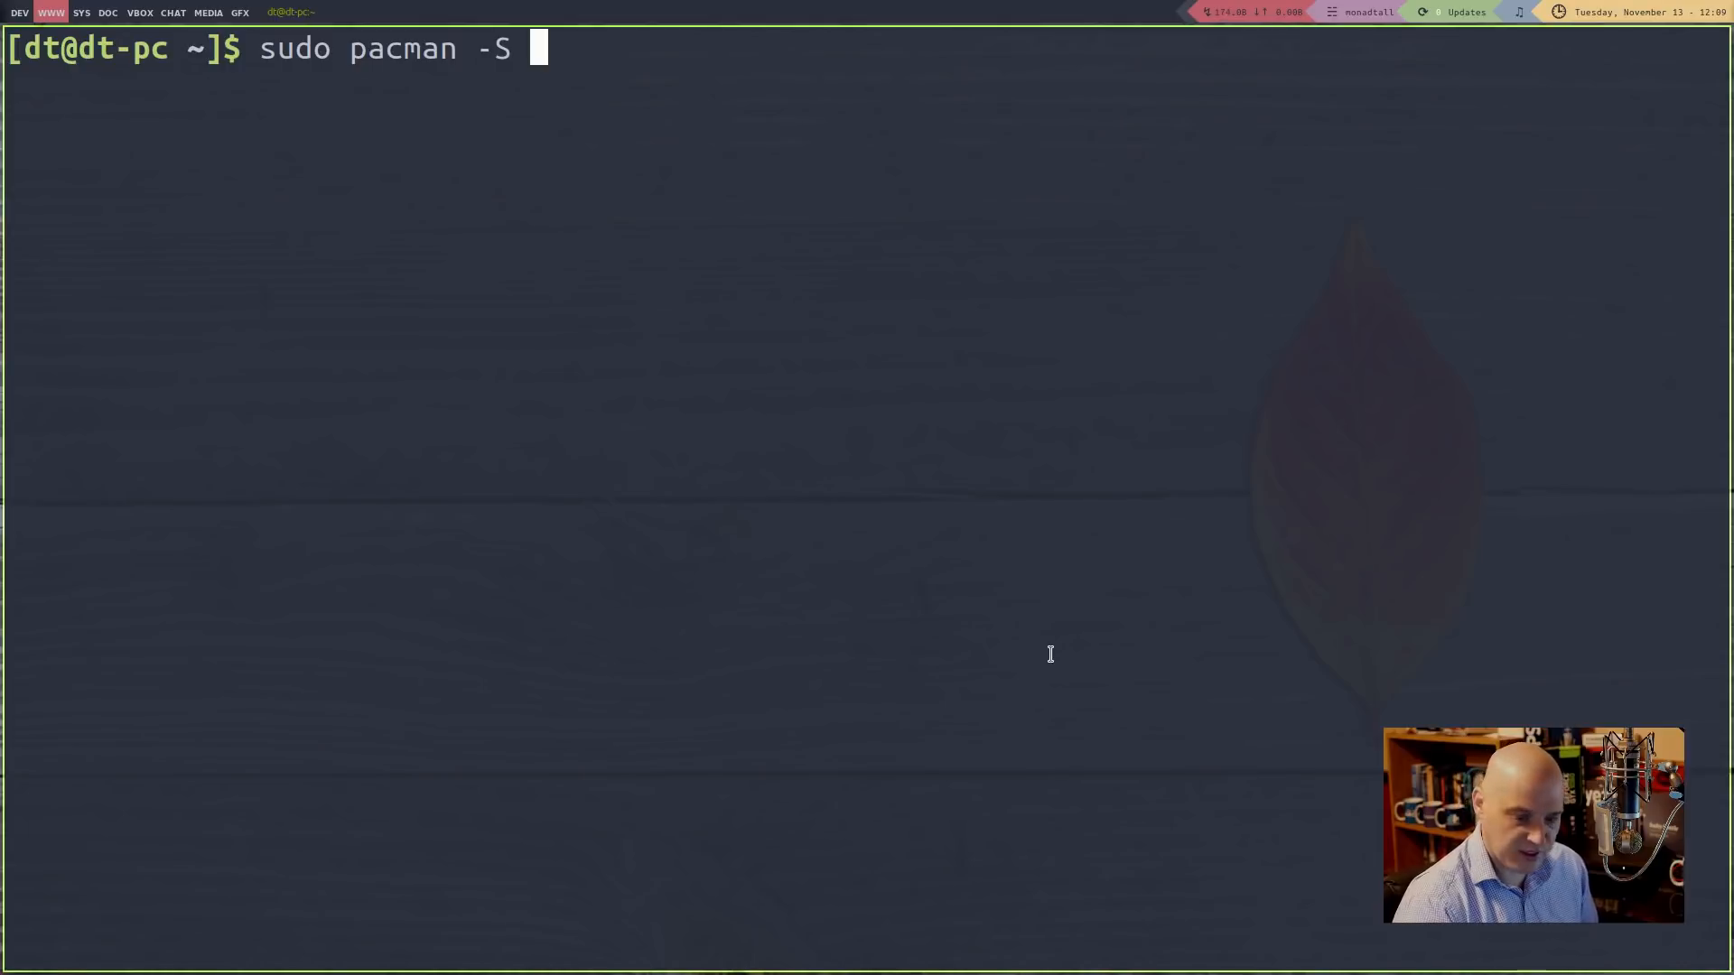
type(" obs")
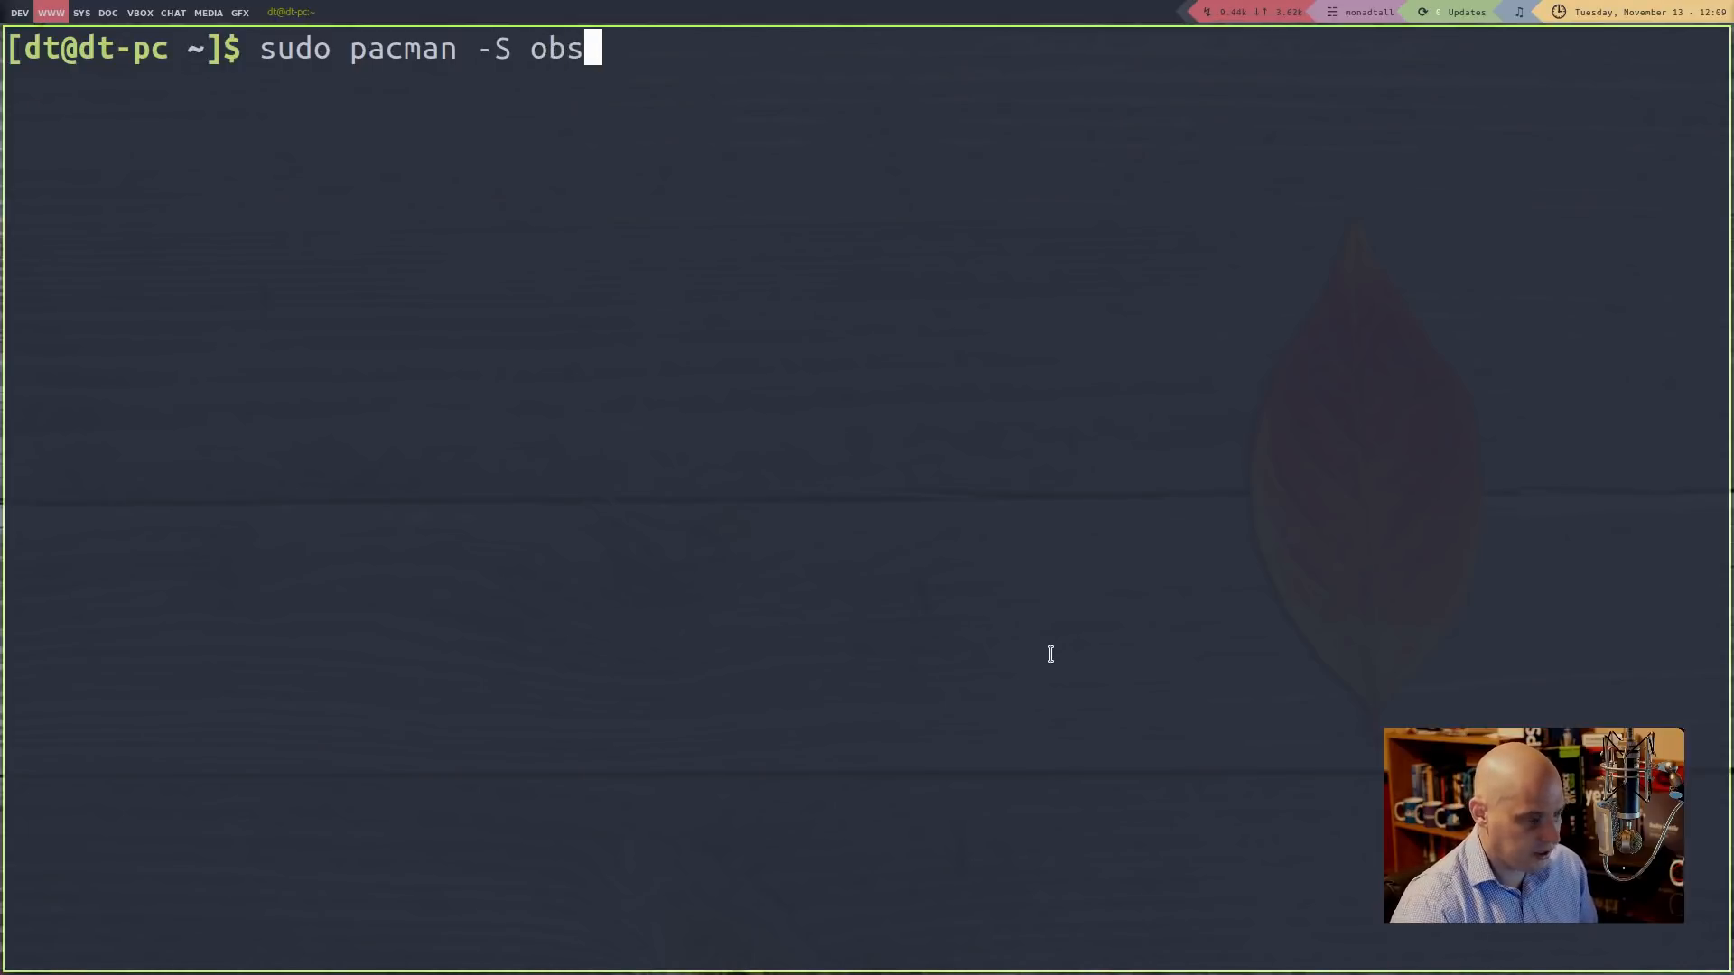
type("-studio")
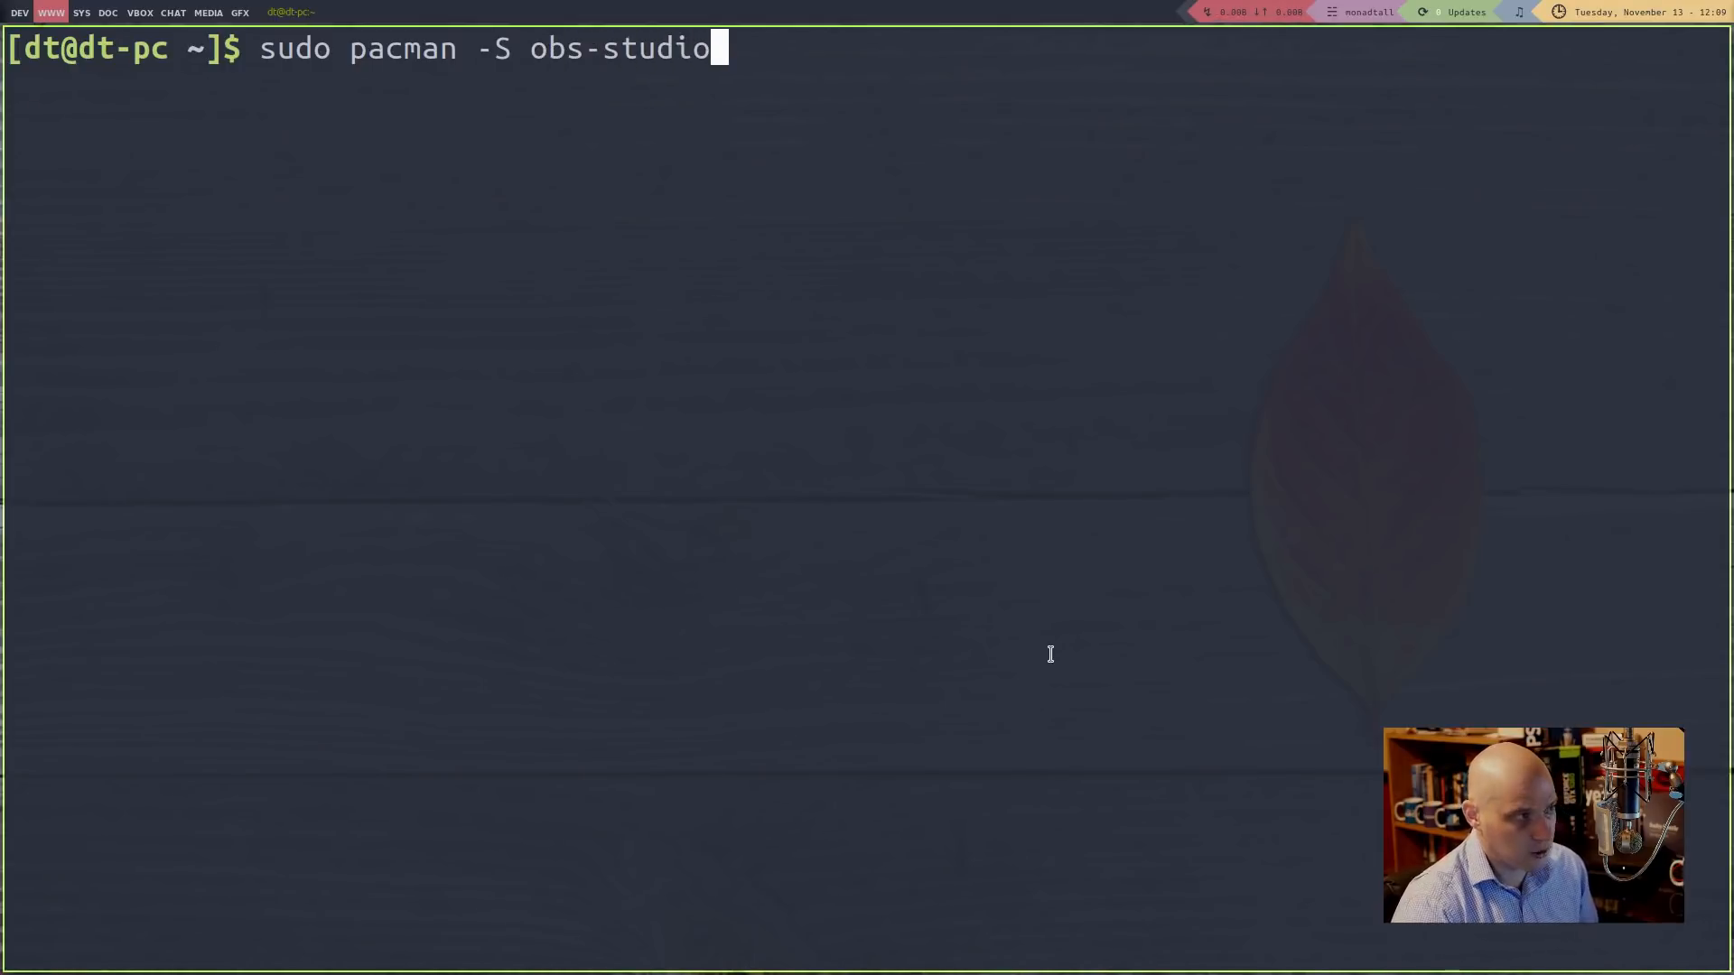
key("Return")
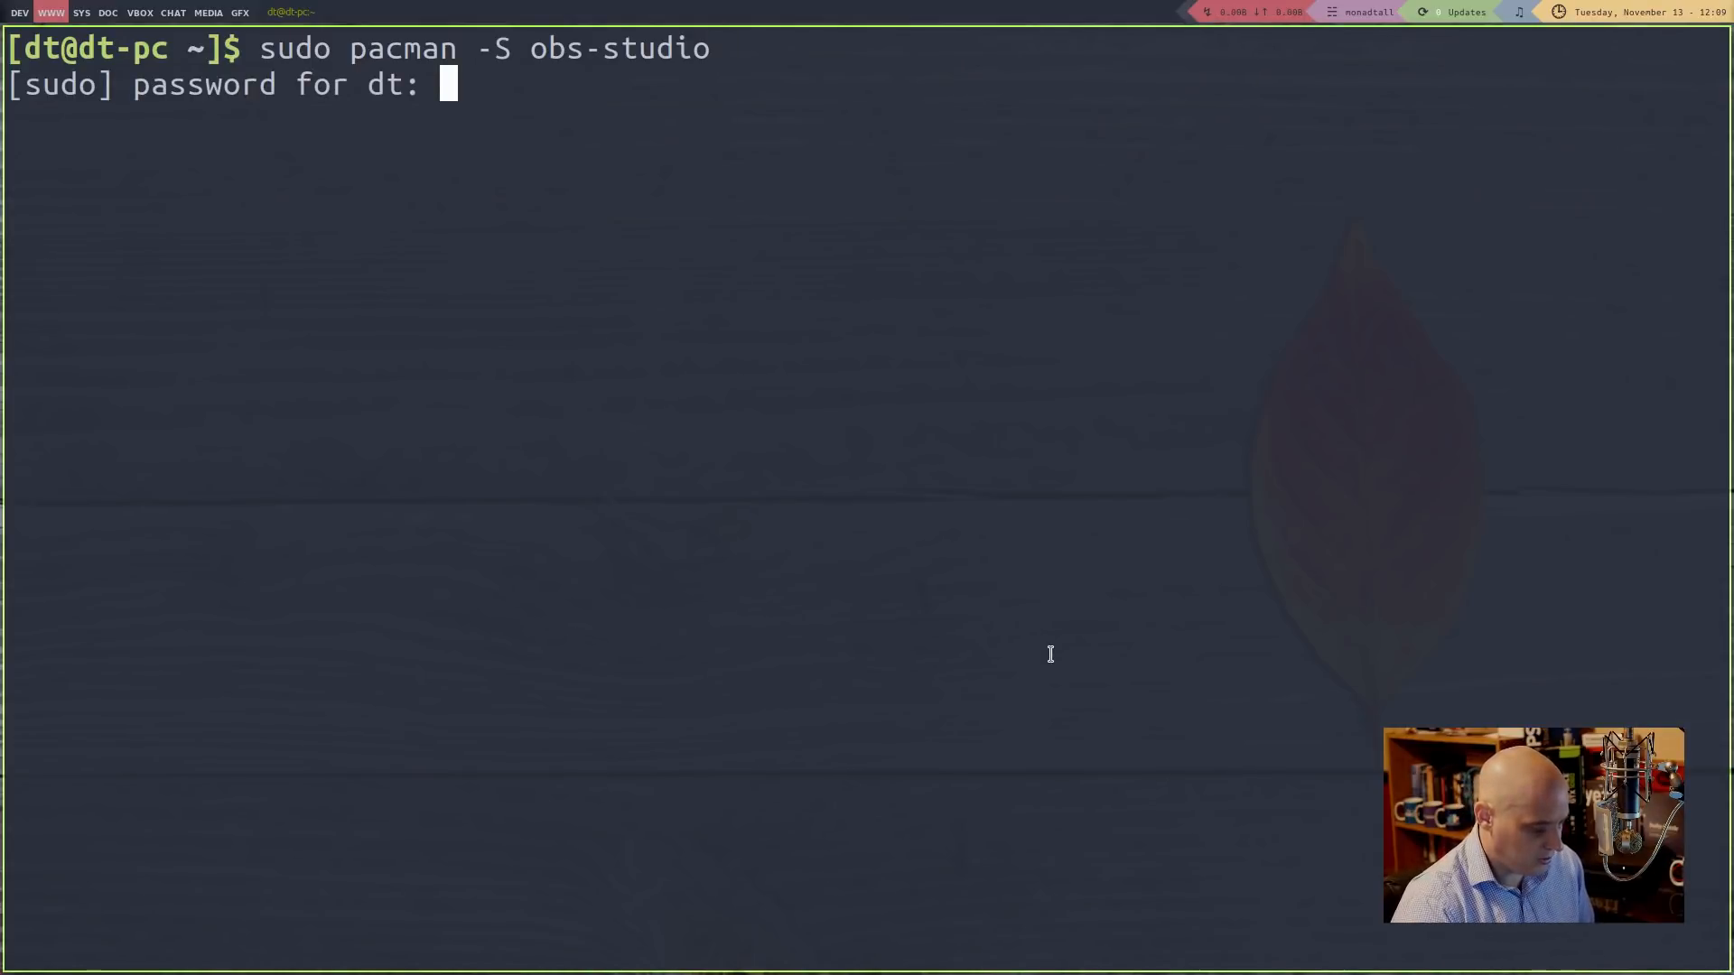
key("Return")
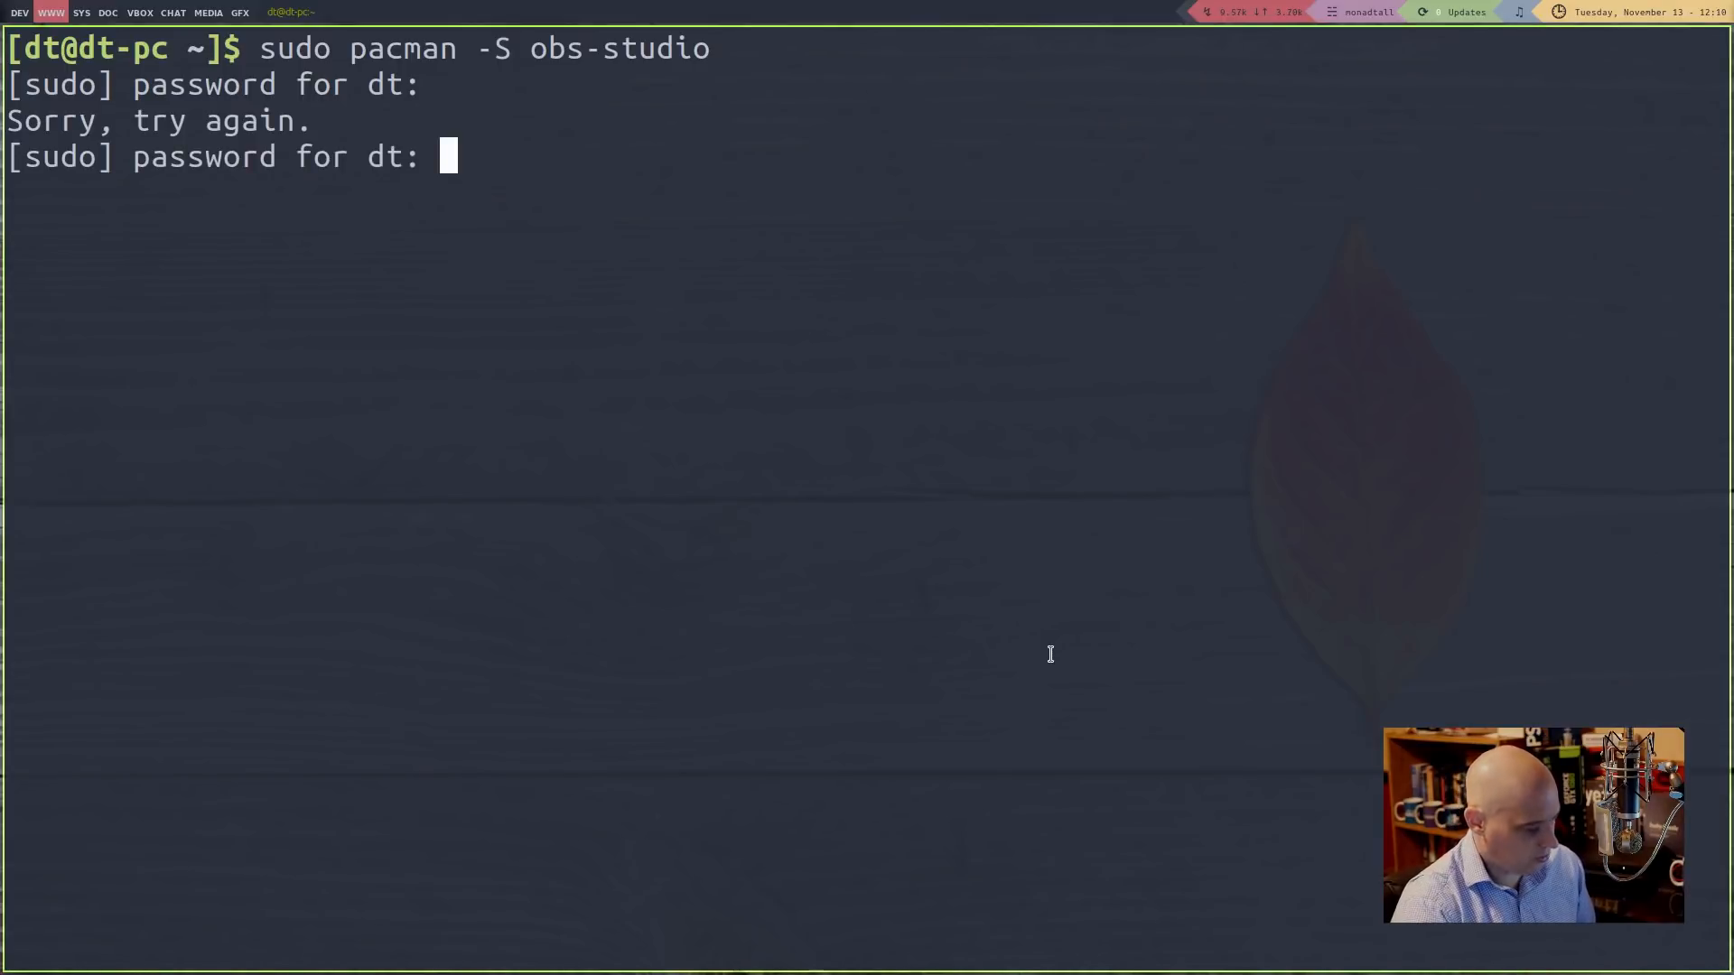
key("Return")
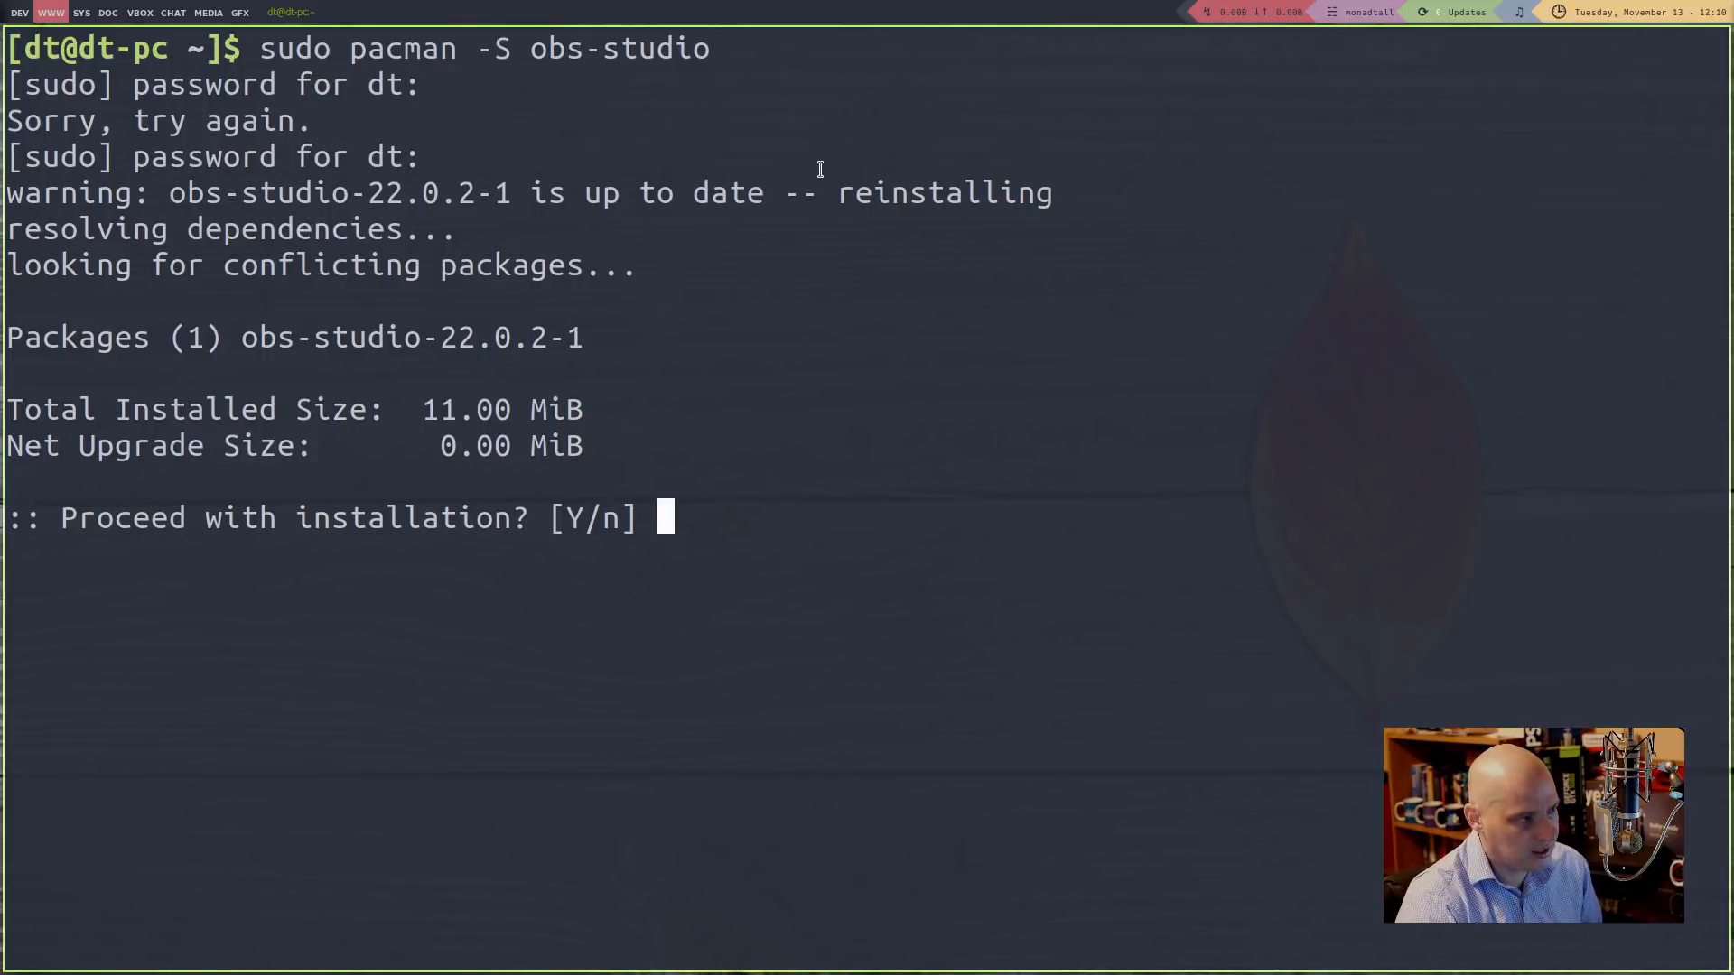
Decline reinstalling the up-to-date obs-studio 22.0.2-1 and close the terminal
type("n")
key("Return")
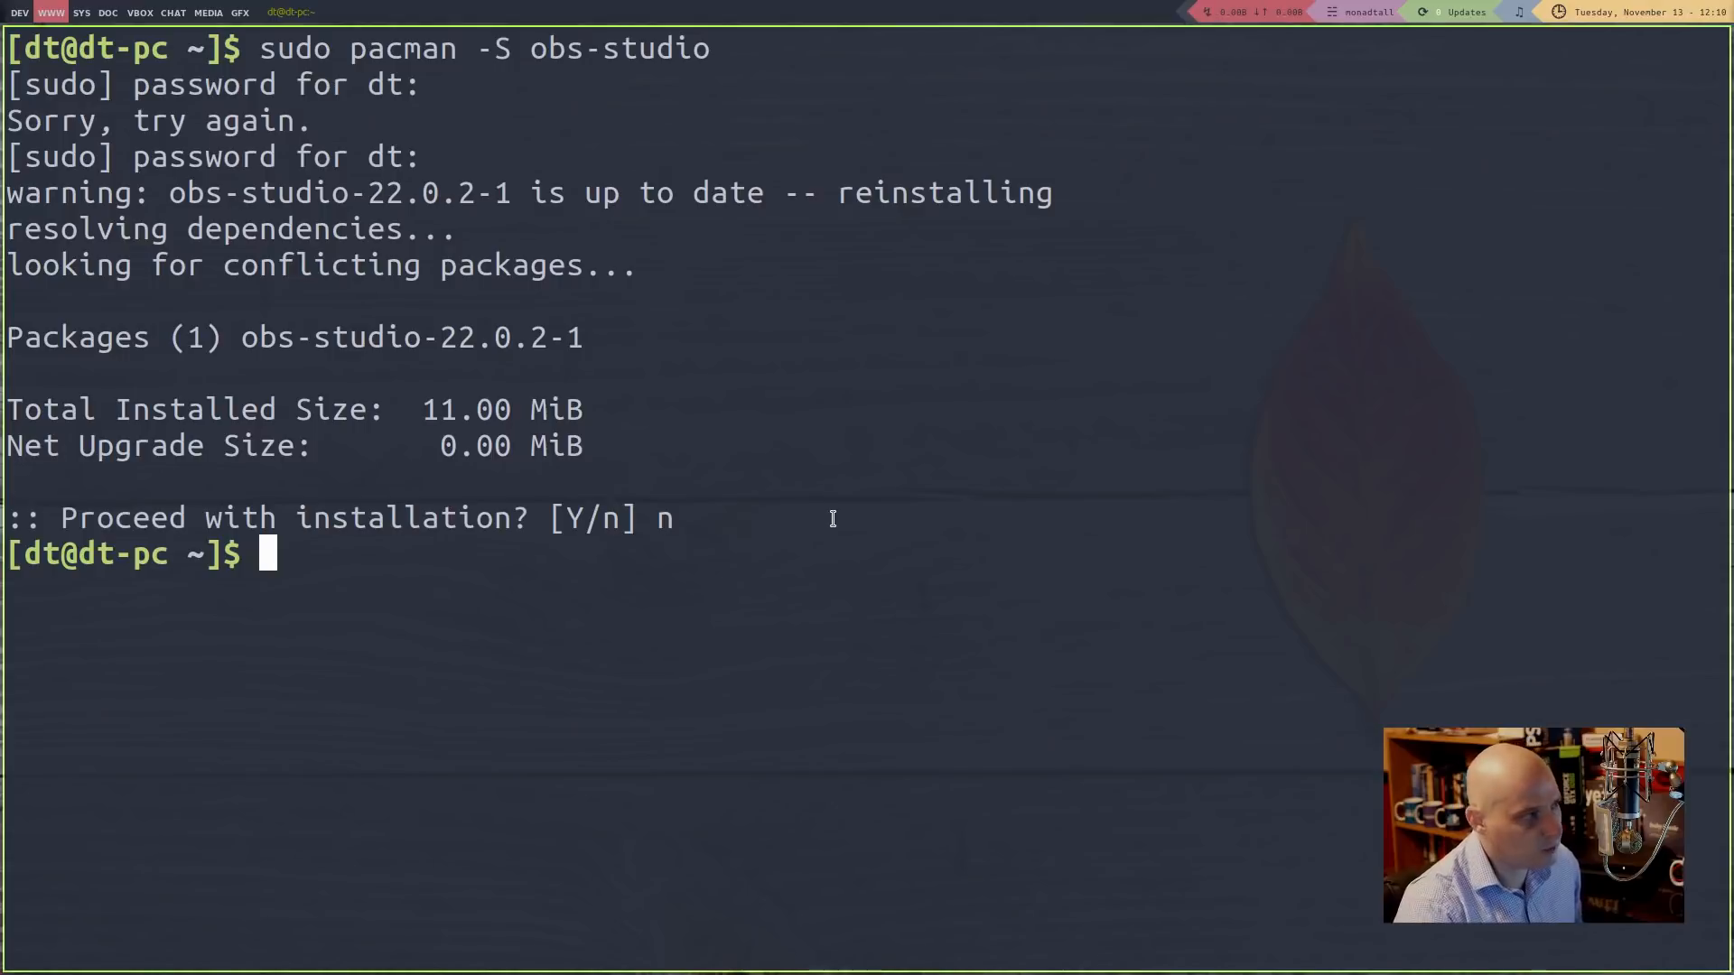
key("super+shift+c")
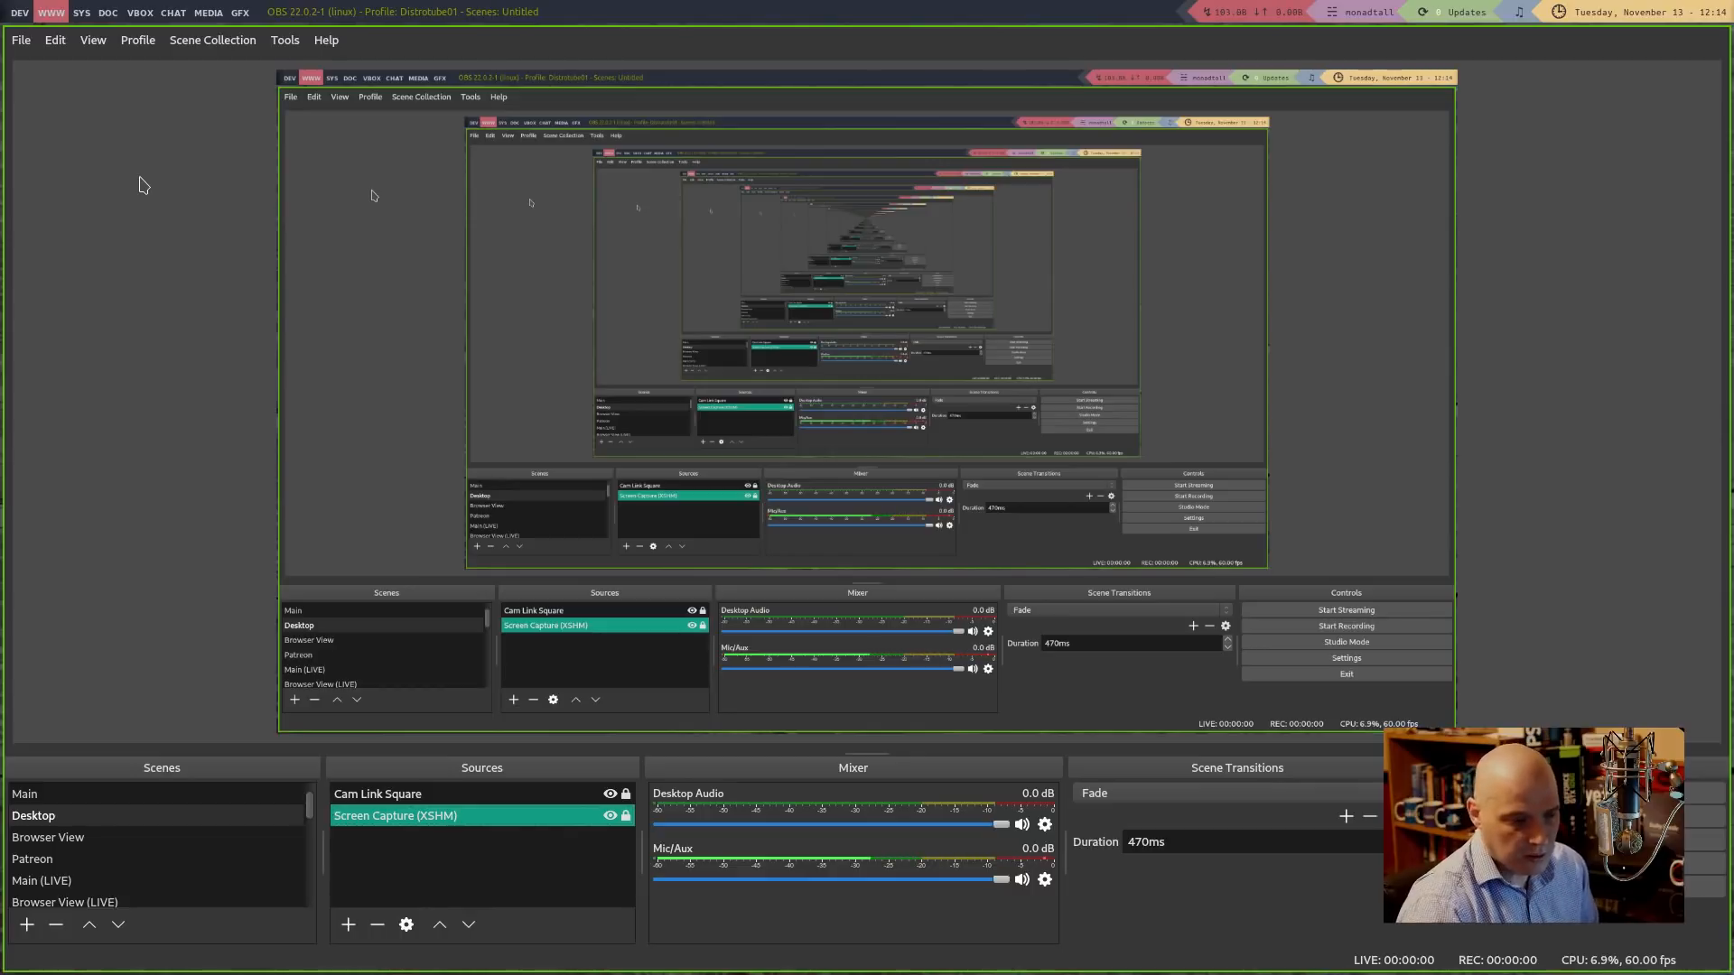
Bring up OBS Settings from the File menu
left_click(20, 43)
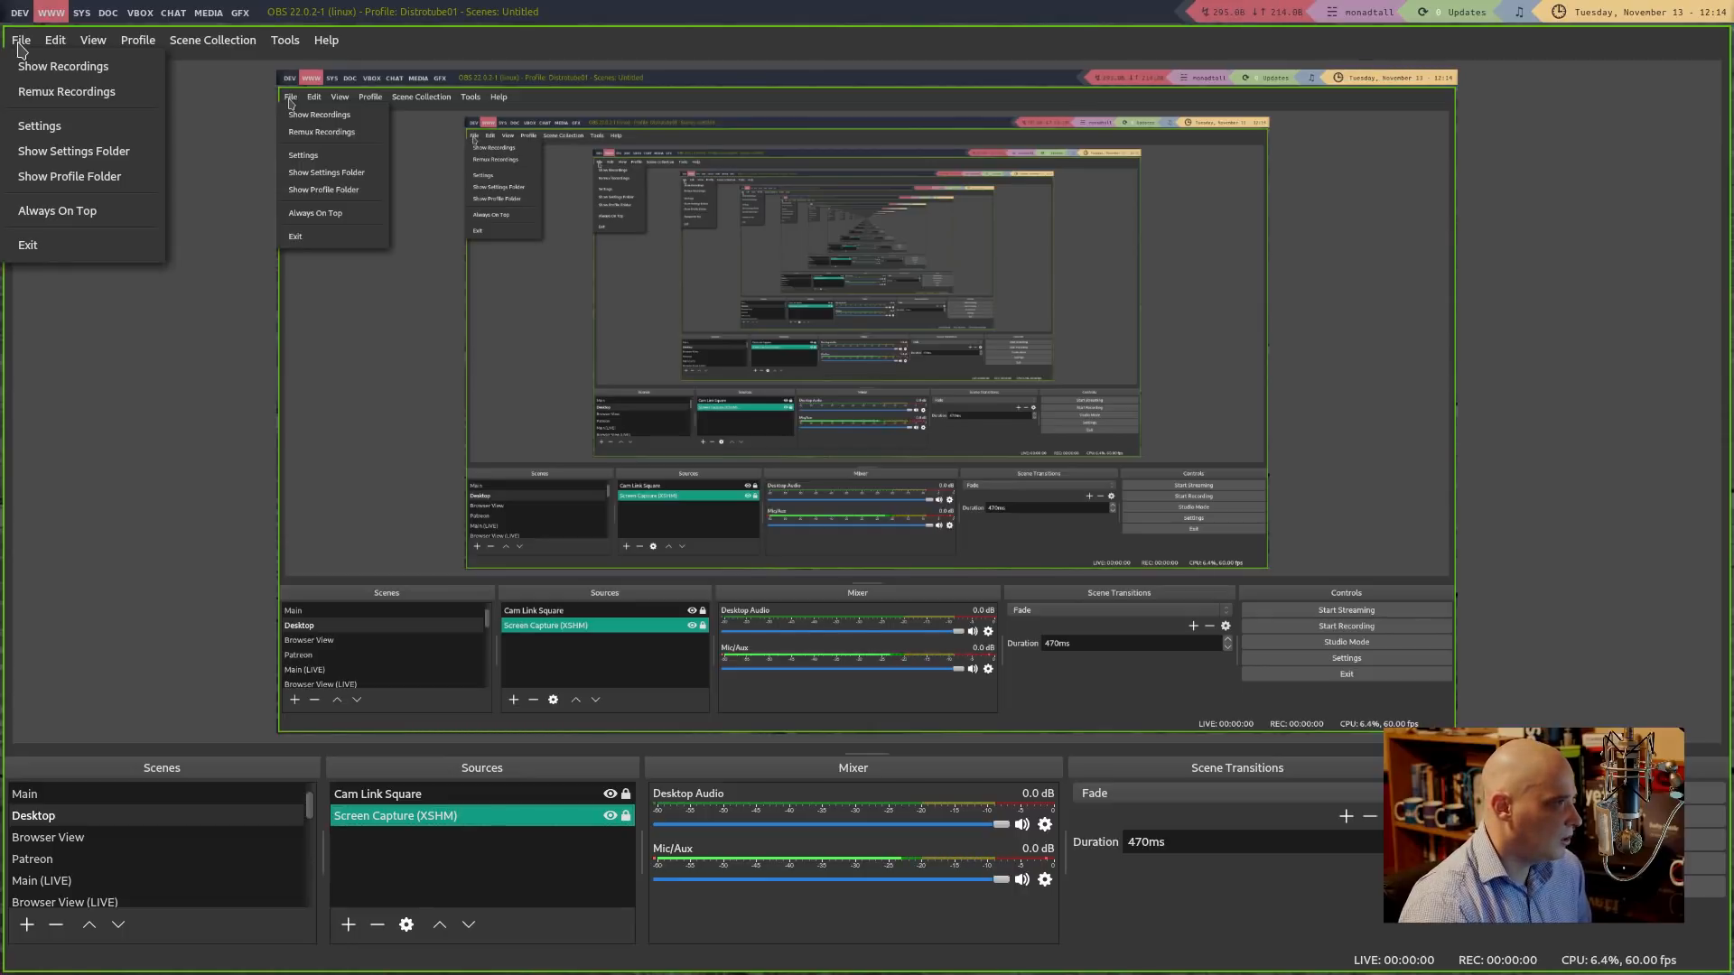
left_click(40, 127)
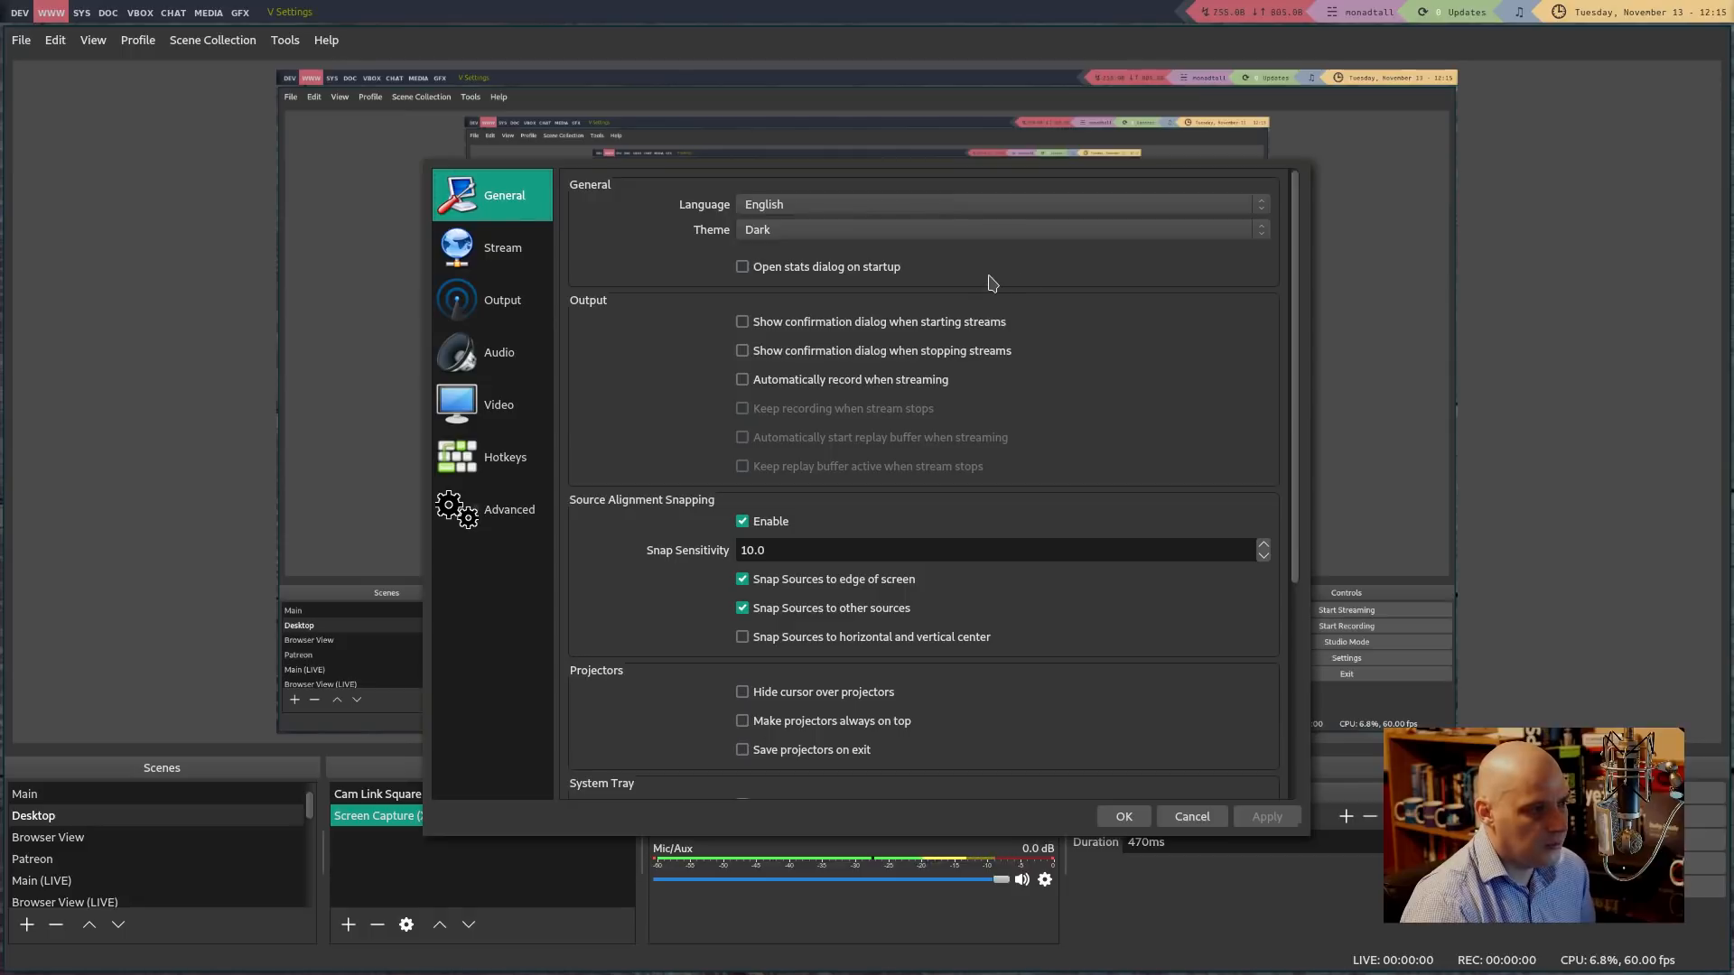
left_click(865, 234)
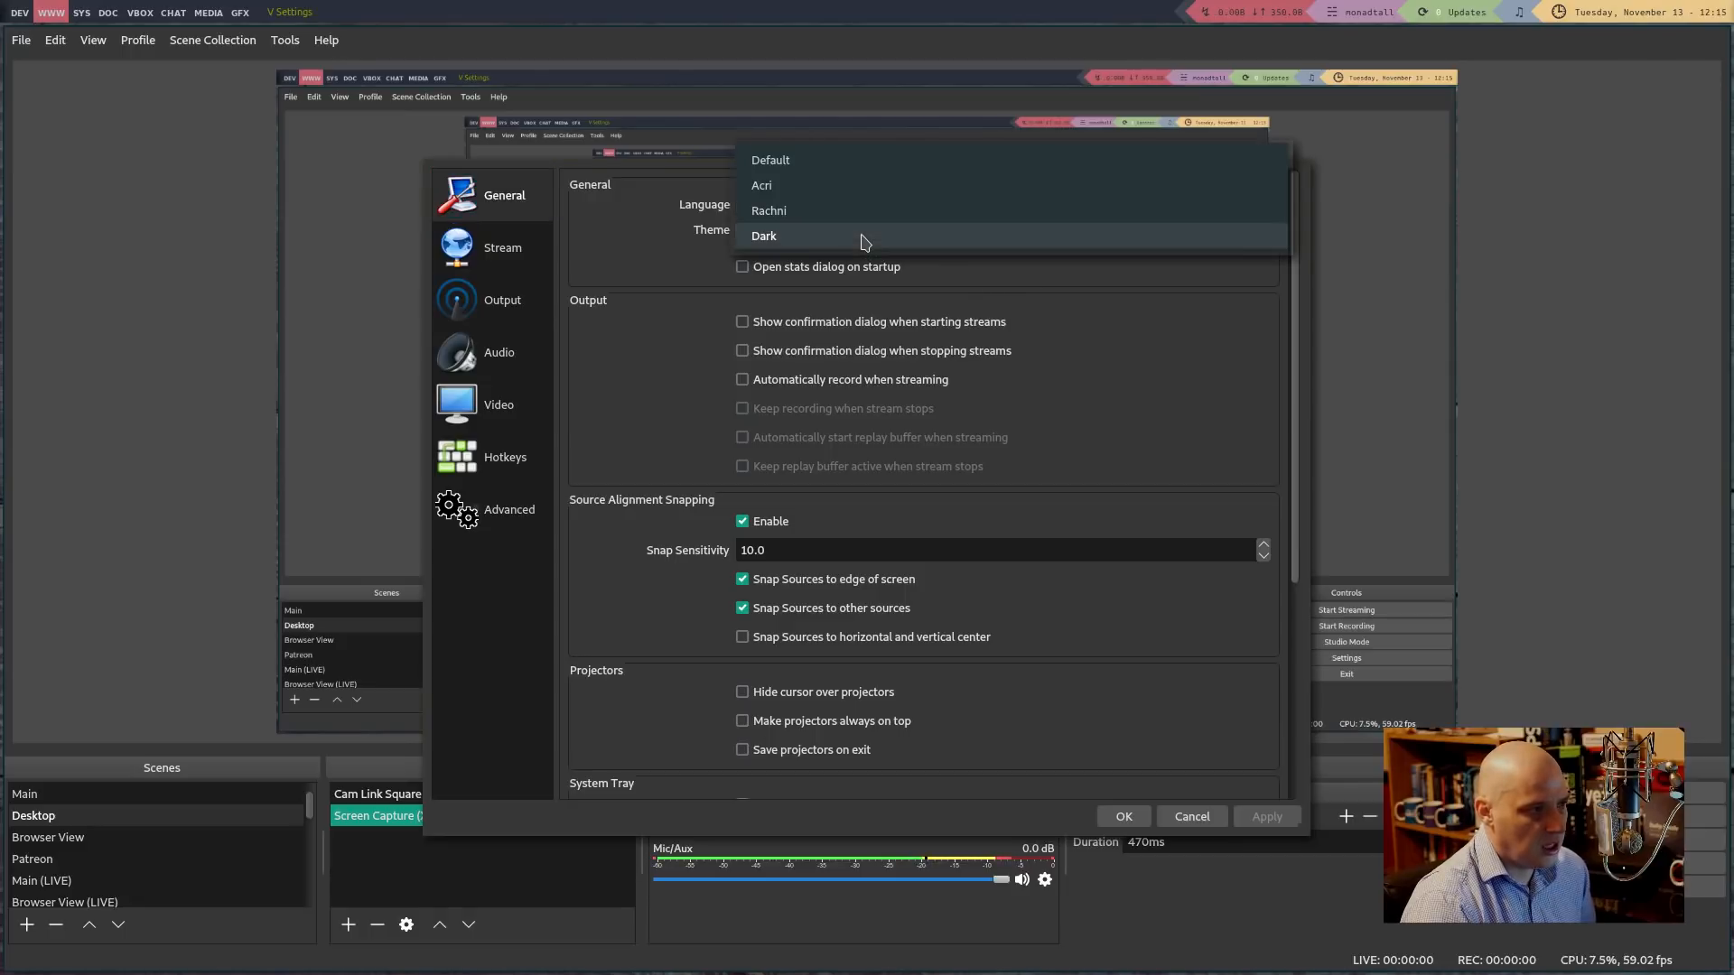
left_click(596, 264)
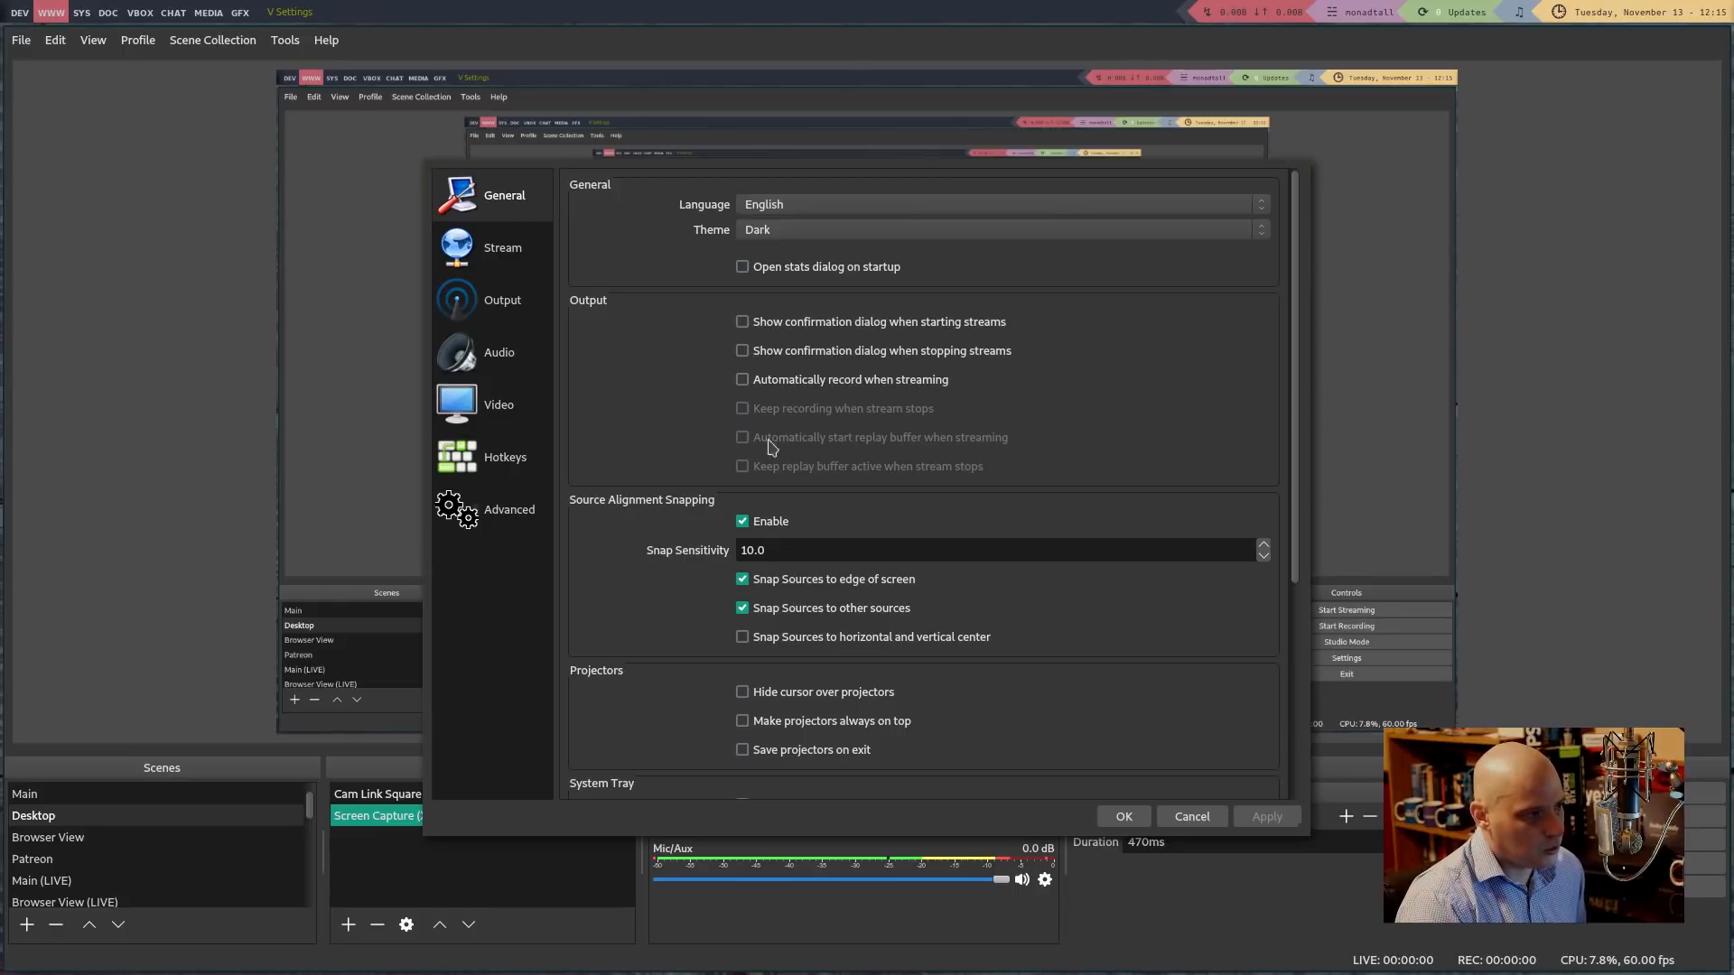
On the Stream page, try YouTube / YouTube Gaming as the service, then revert to Twitch
left_click(503, 262)
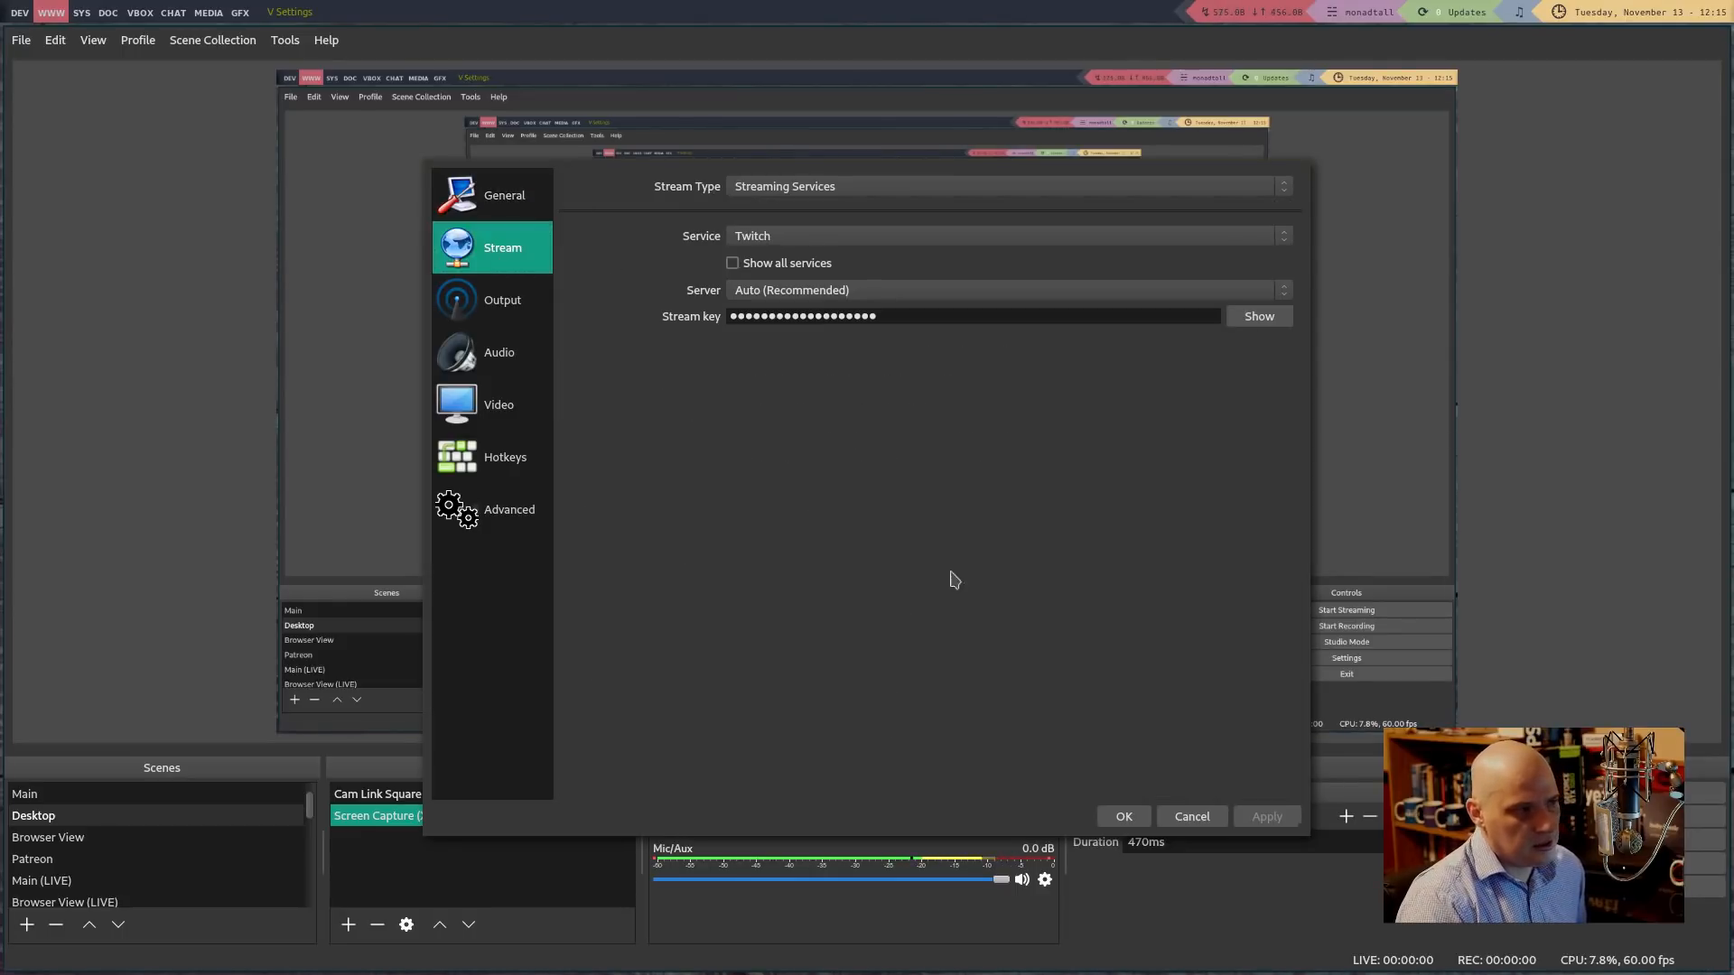
left_click(796, 238)
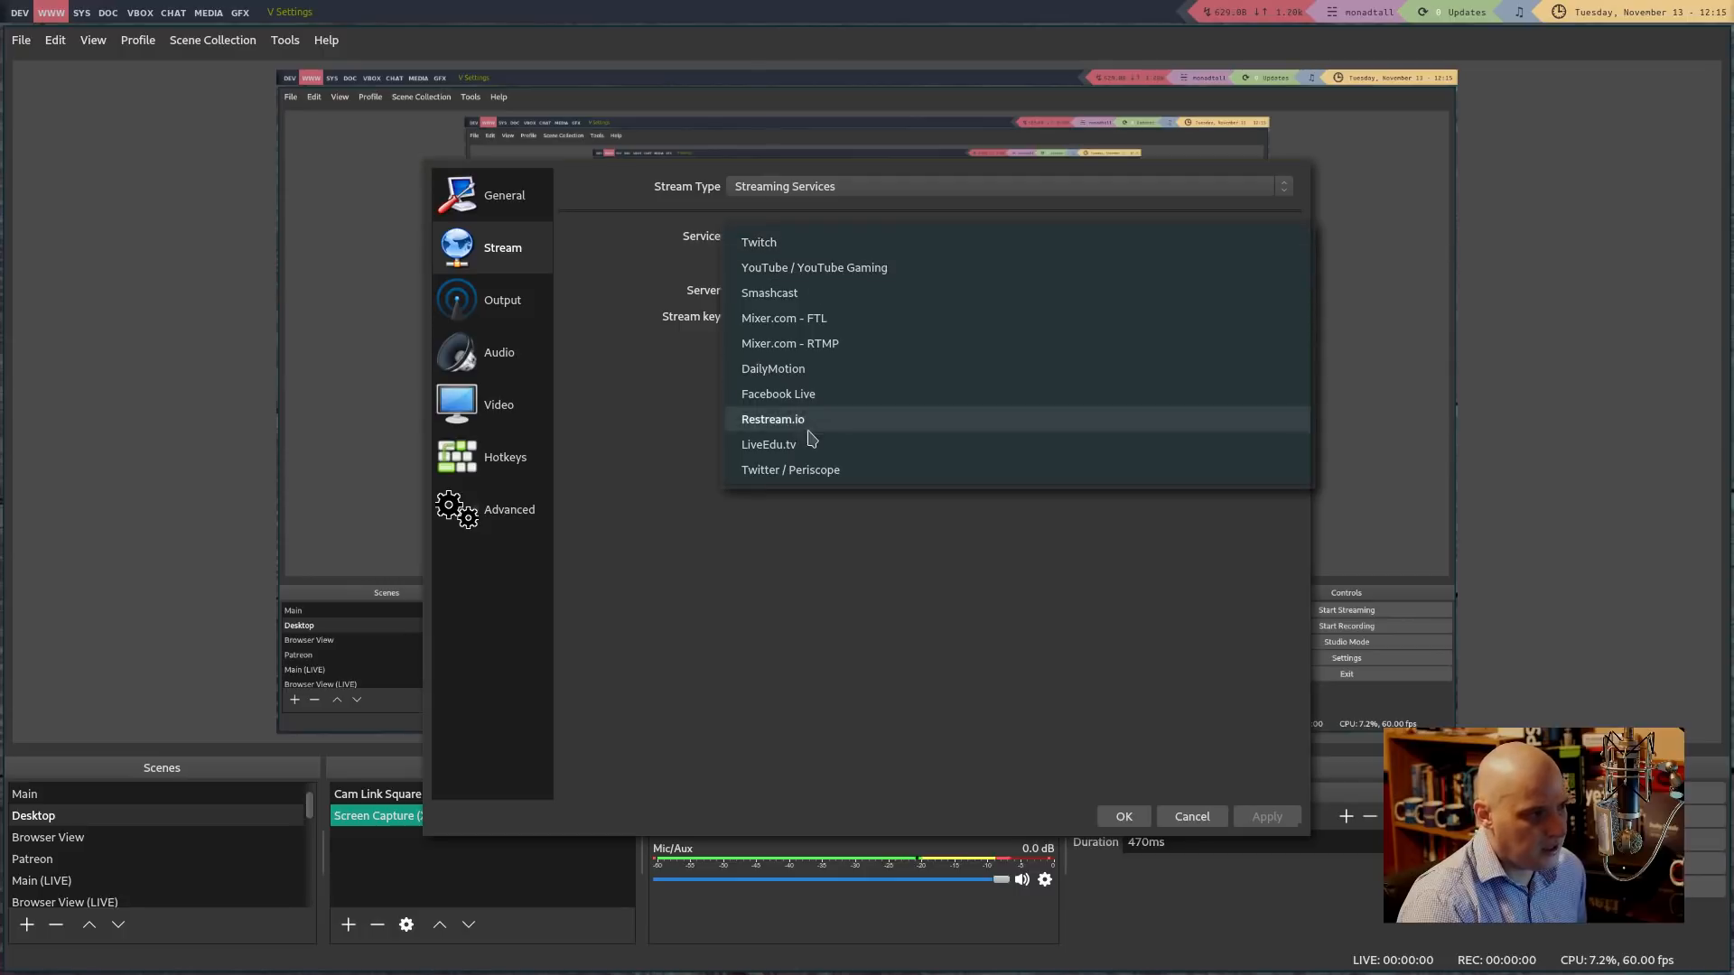
left_click(806, 269)
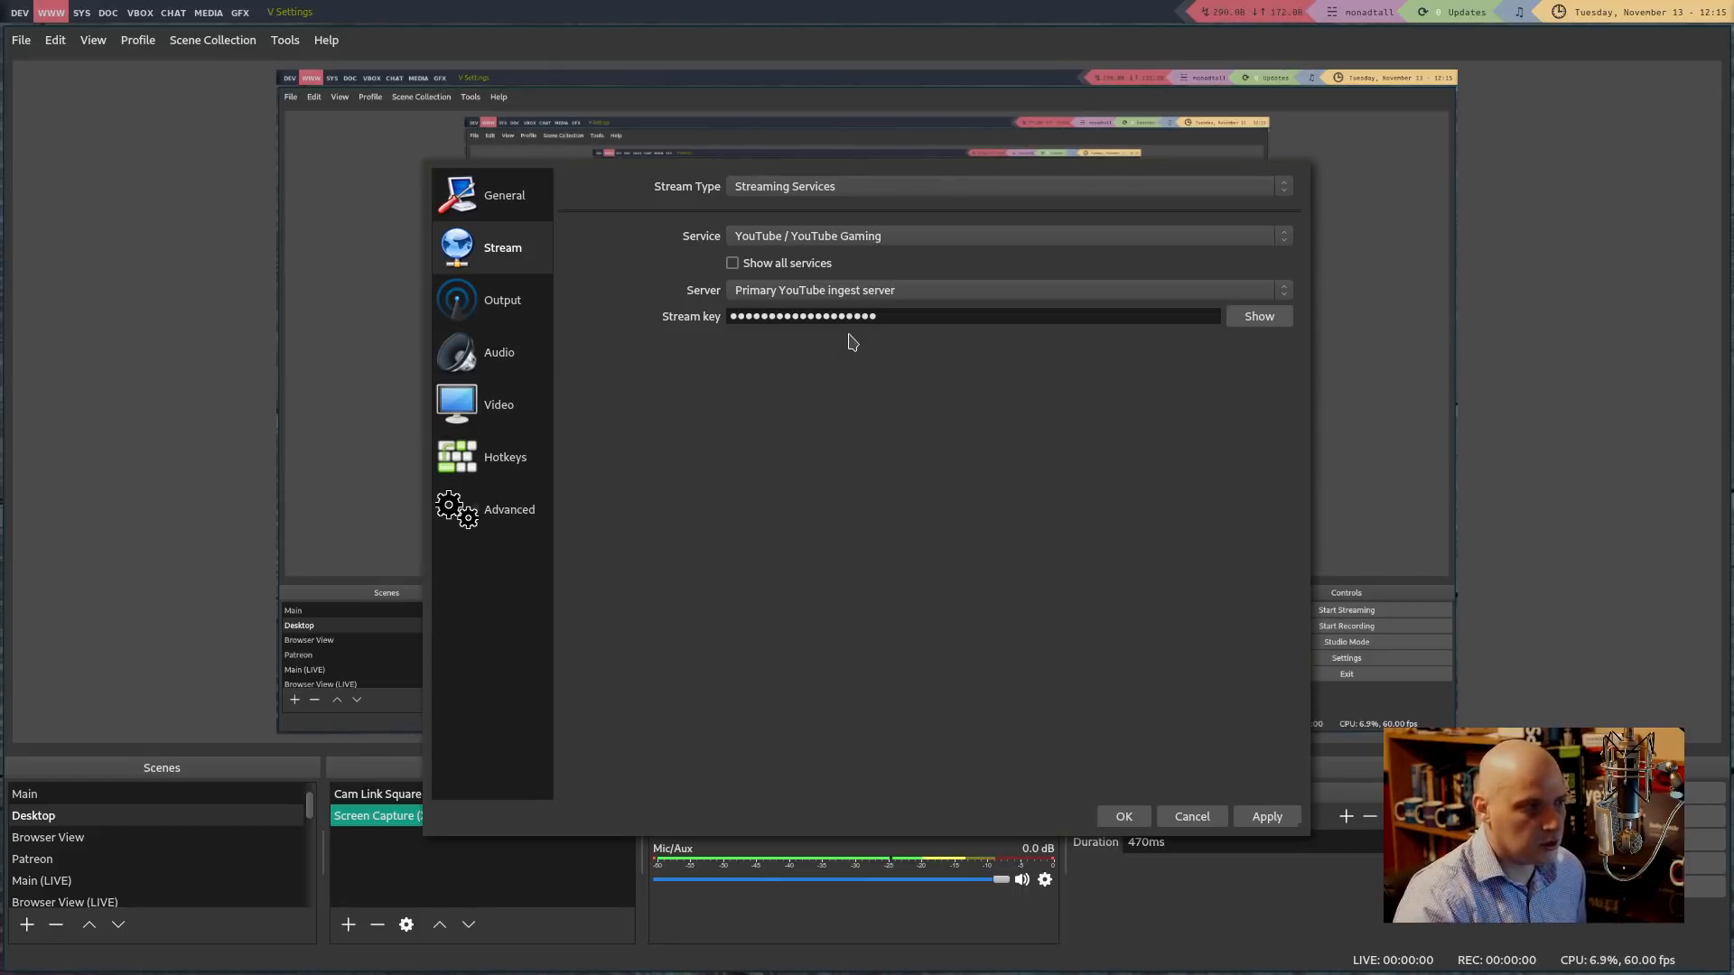
left_click(772, 236)
left_click(772, 218)
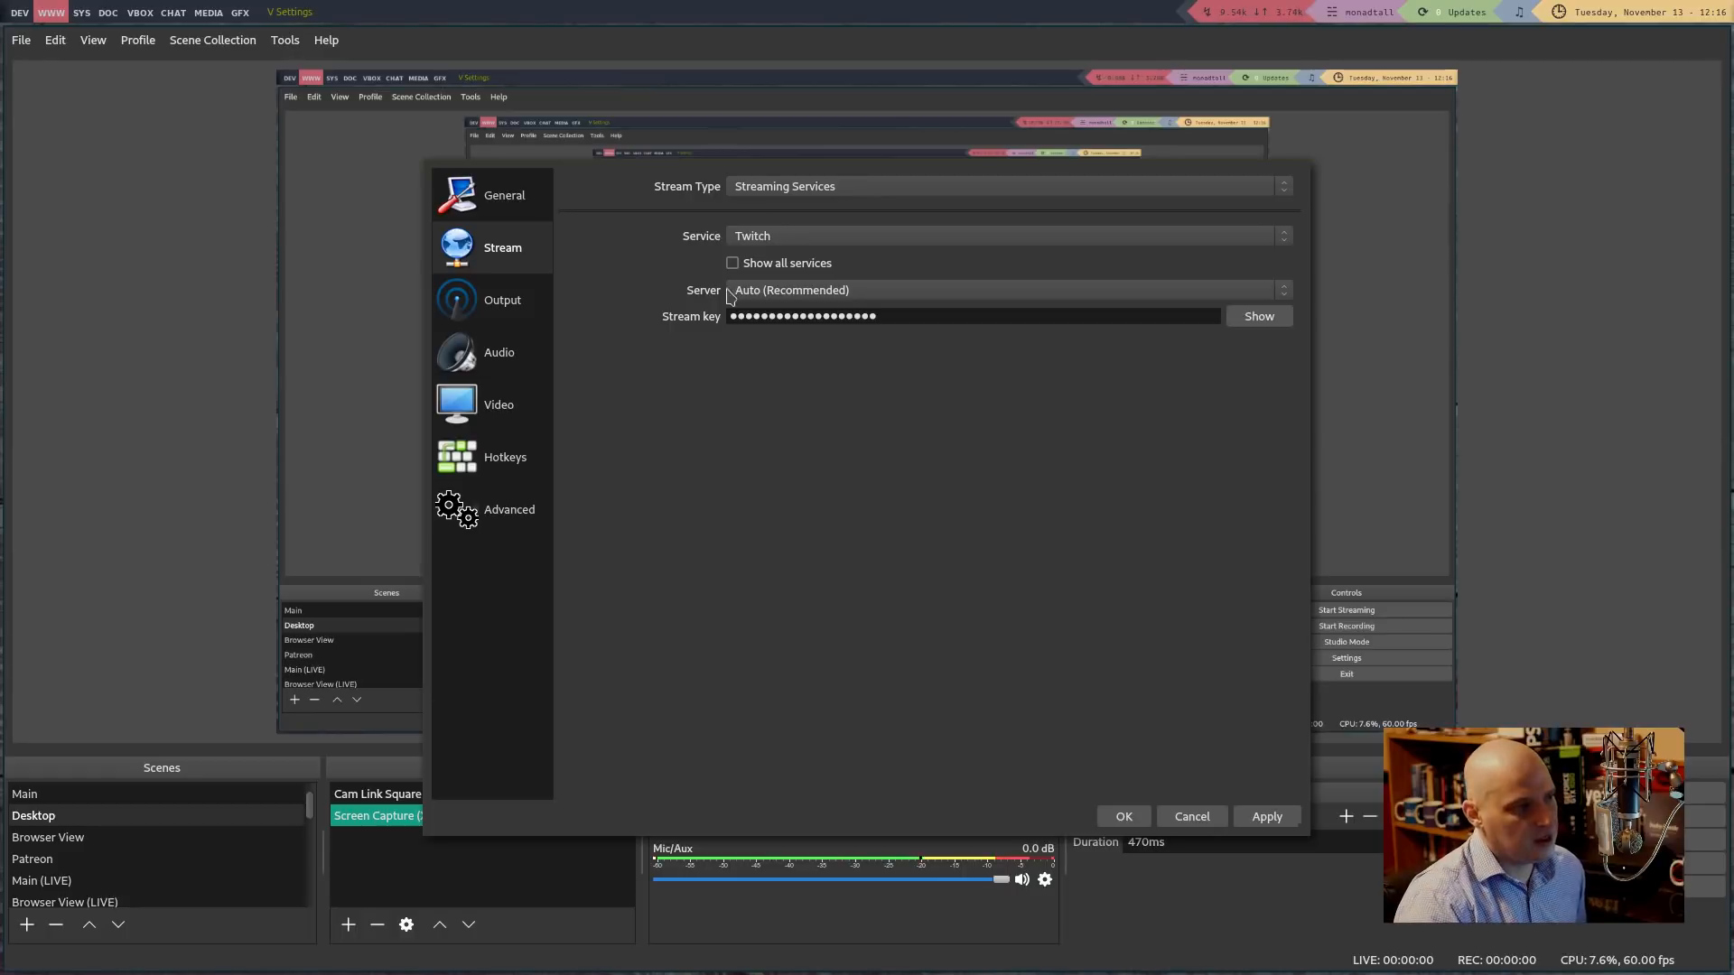
Switch the Output page's Output Mode to Simple
left_click(522, 312)
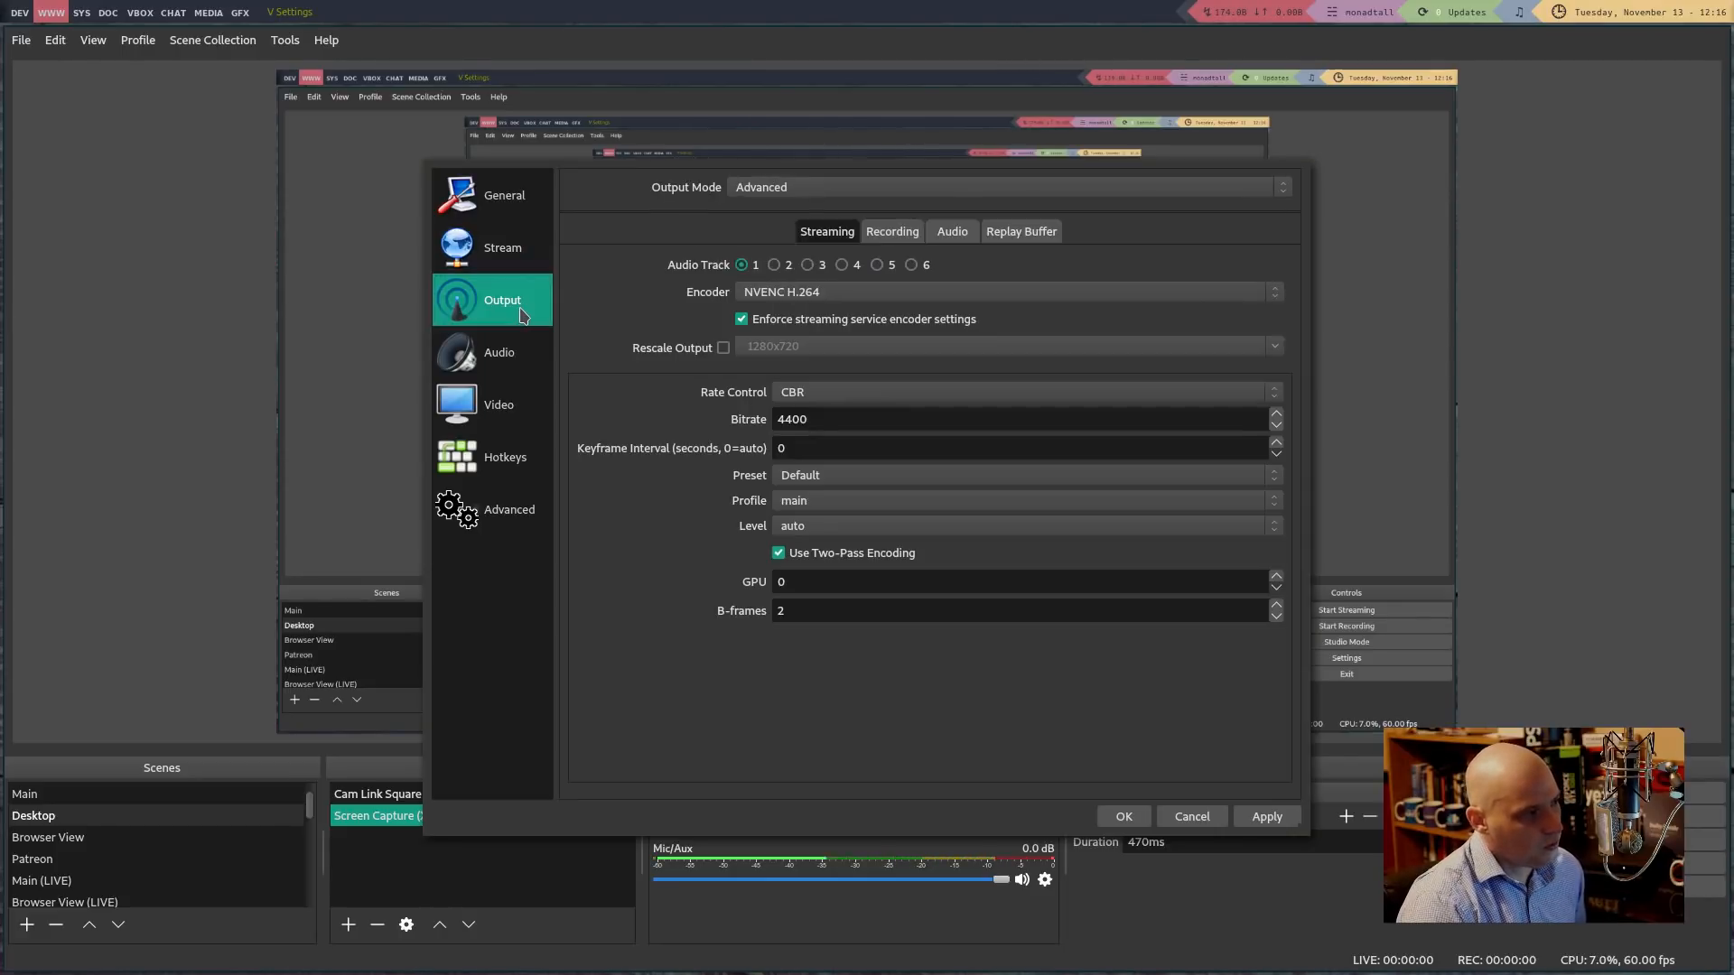
left_click(780, 181)
left_click(794, 177)
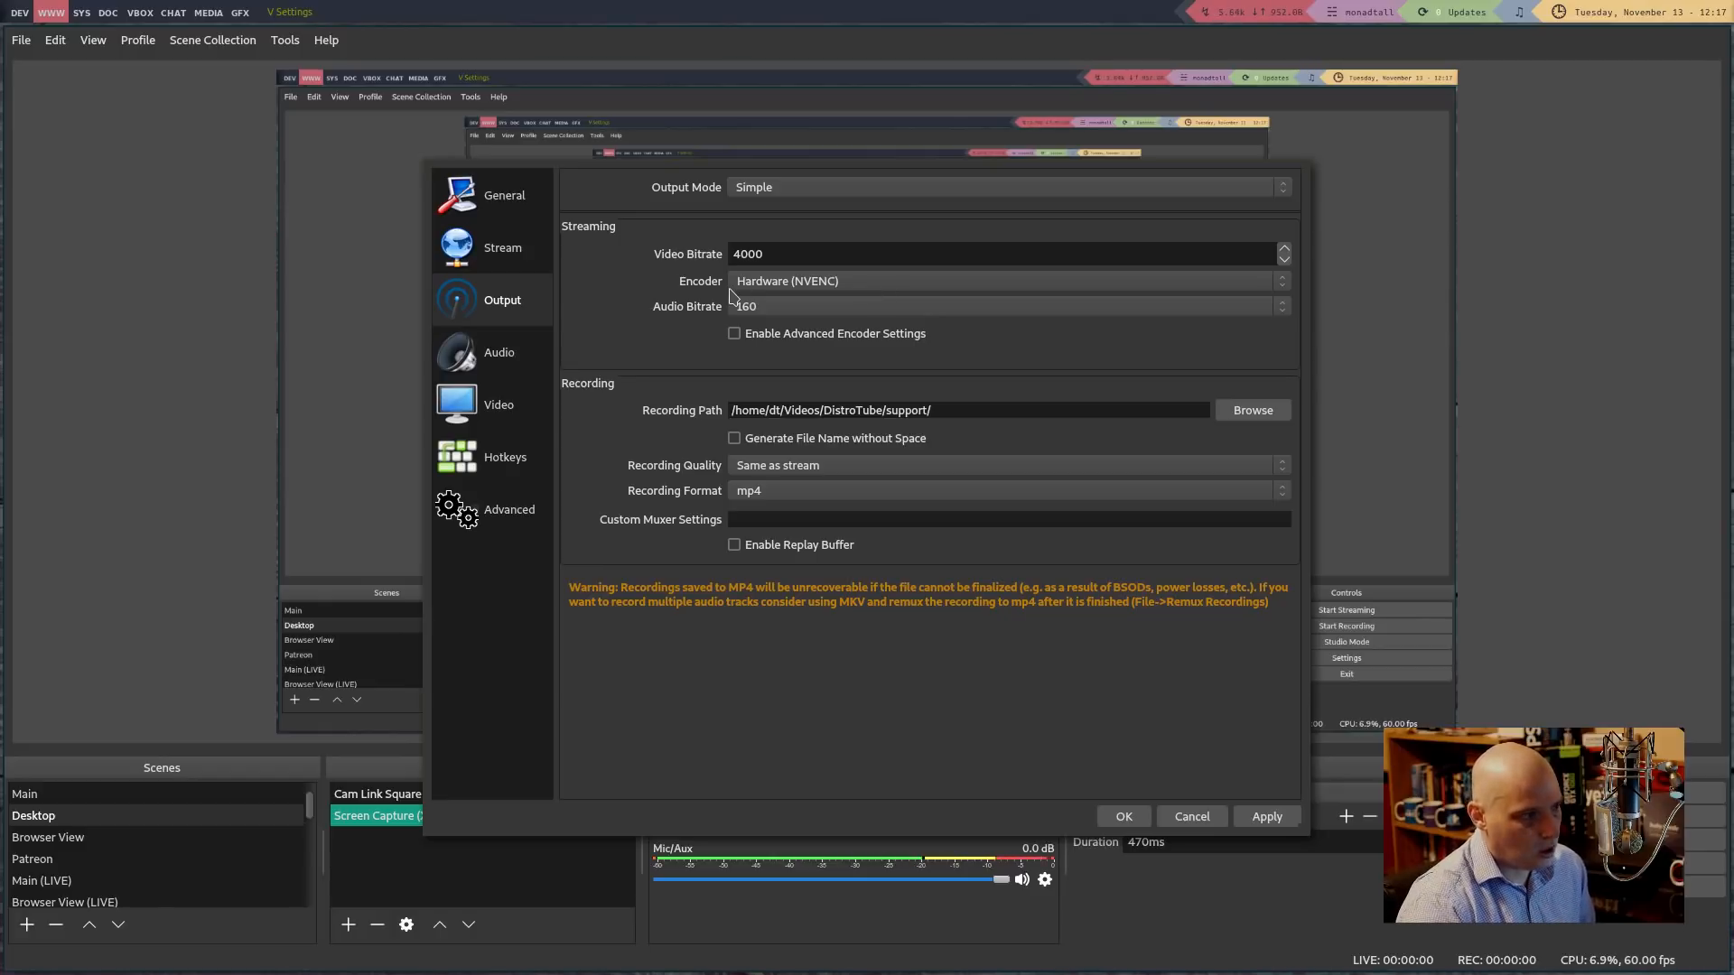
key("super+Return")
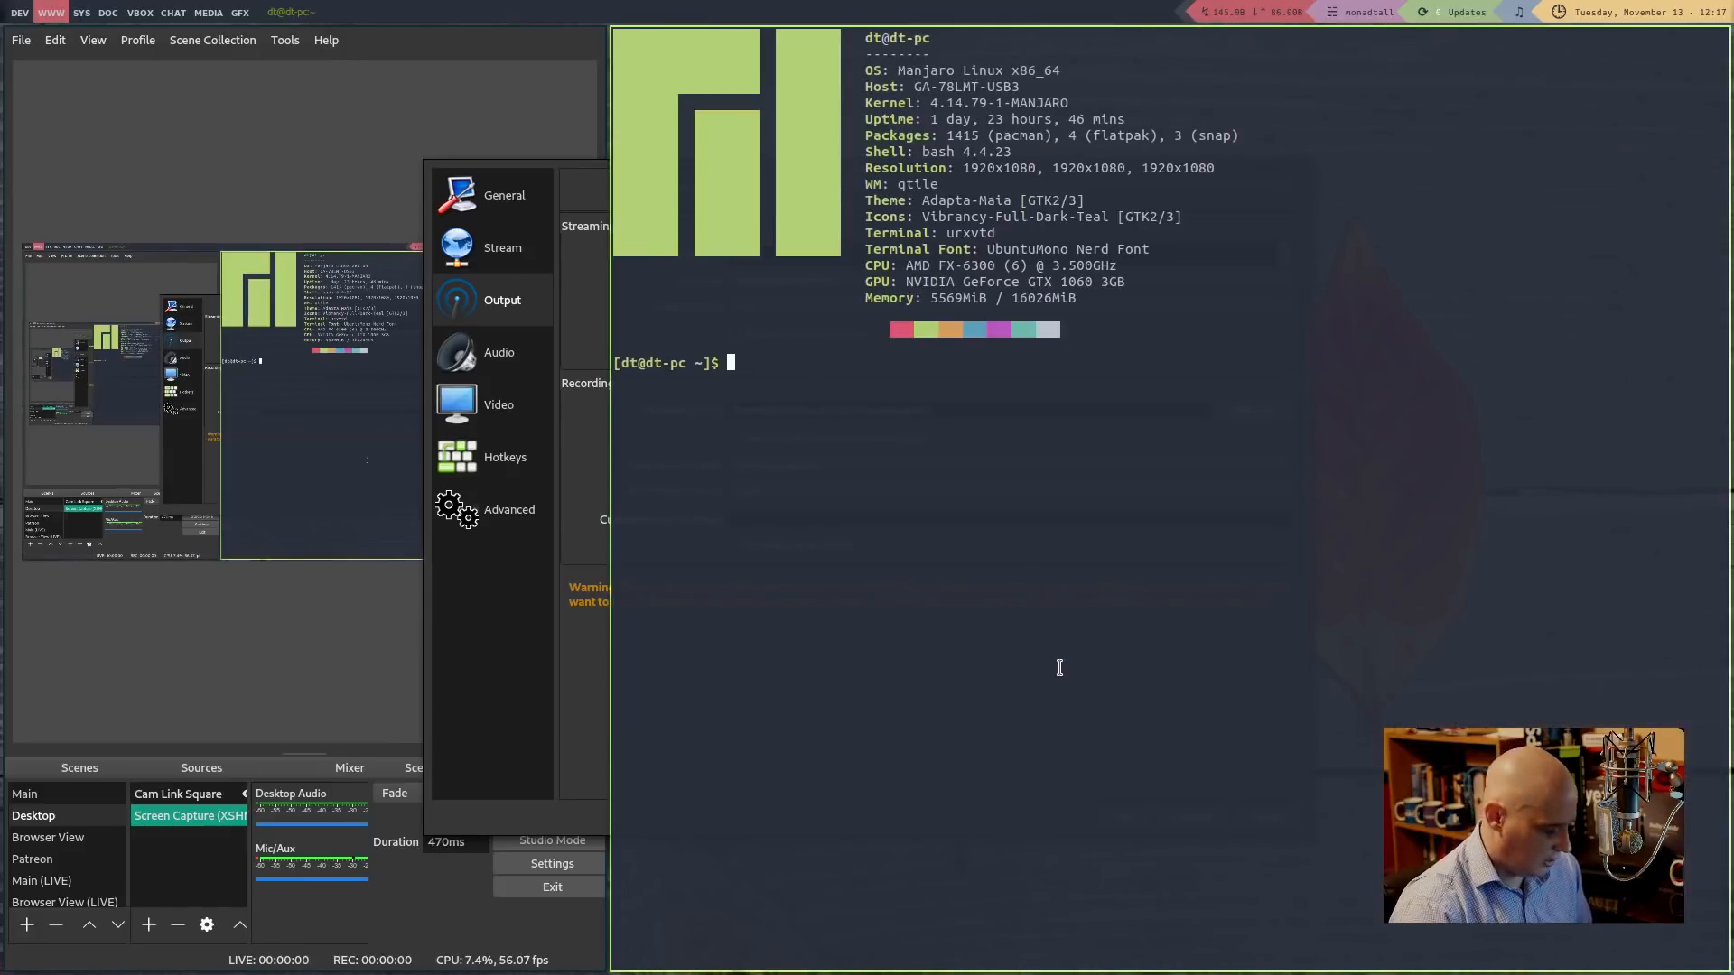
type("sudo ")
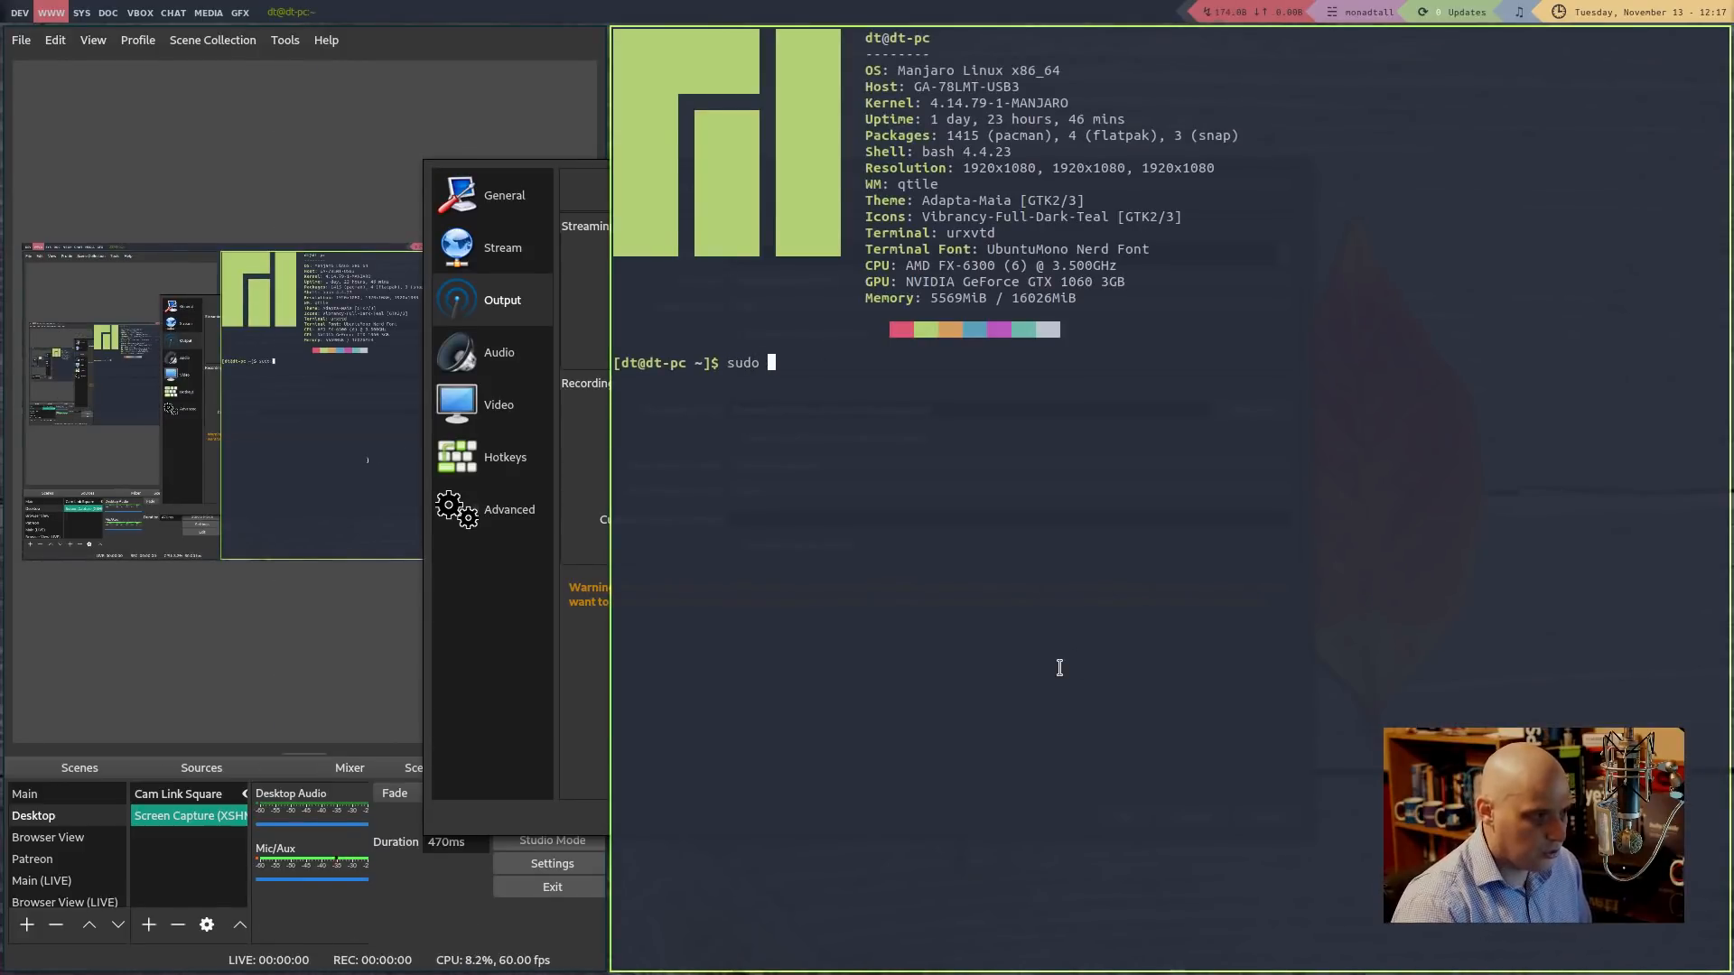
type("pacman -S")
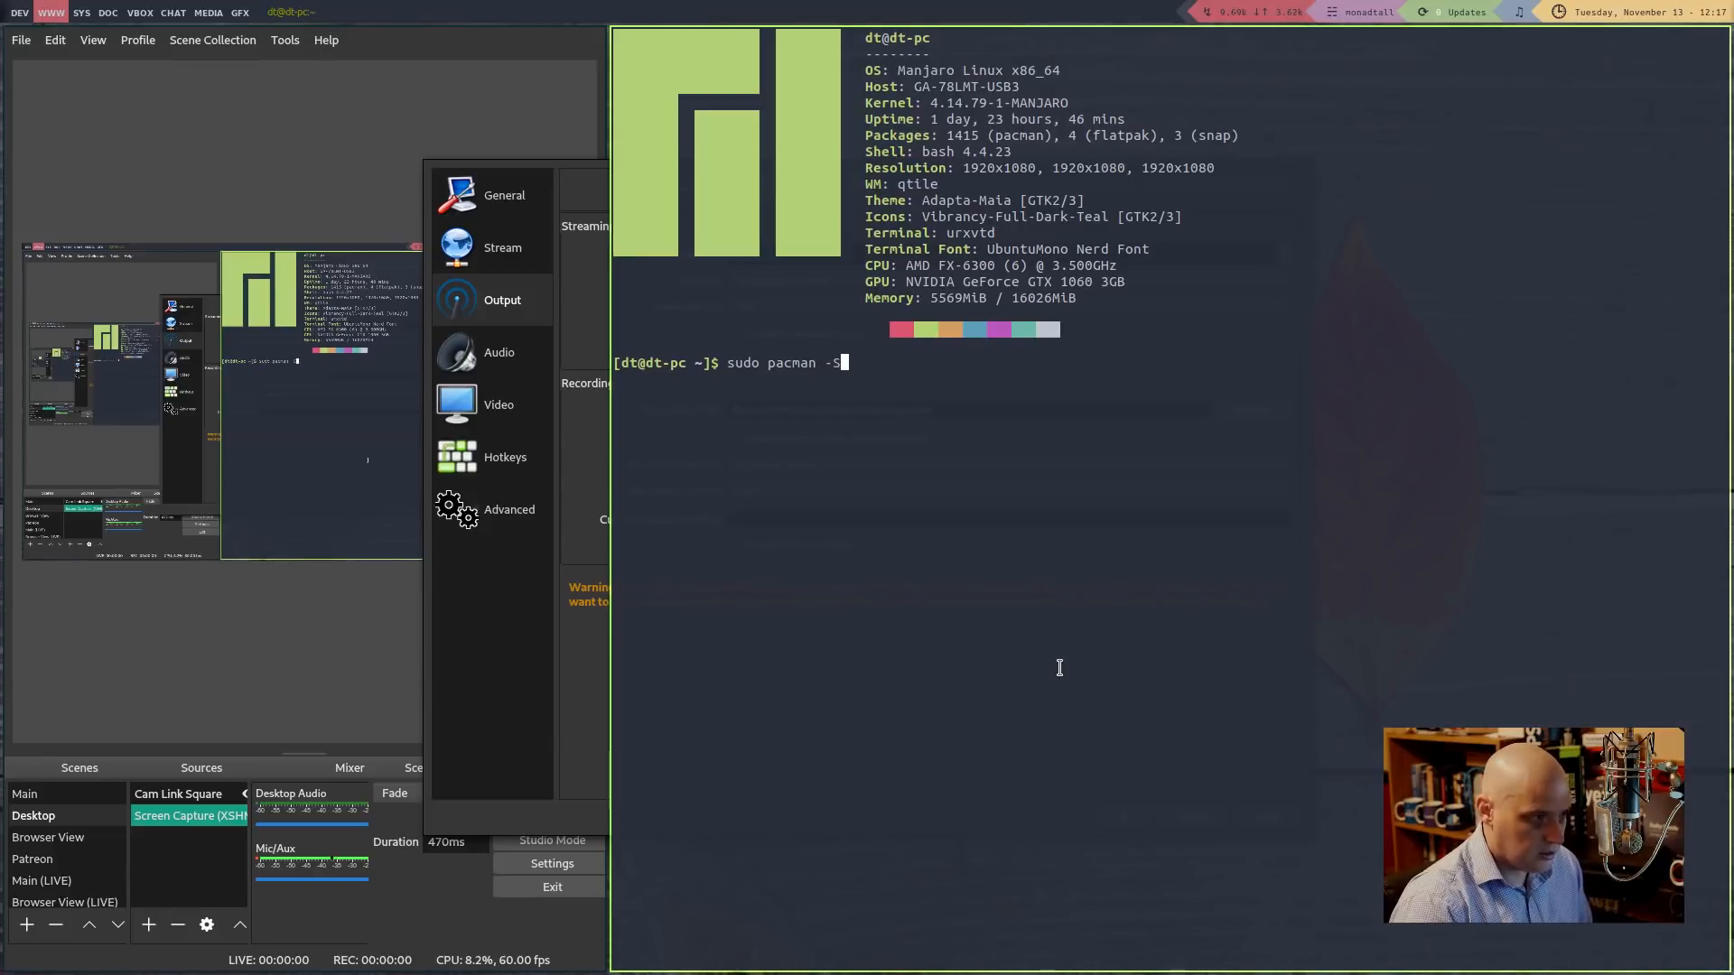
key("BackSpace")
key("BackSpace")
key("BackSpace")
key("BackSpace")
key("BackSpace")
key("BackSpace")
key("BackSpace")
key("BackSpace")
key("BackSpace")
key("BackSpace")
key("BackSpace")
key("BackSpace")
key("BackSpace")
key("BackSpace")
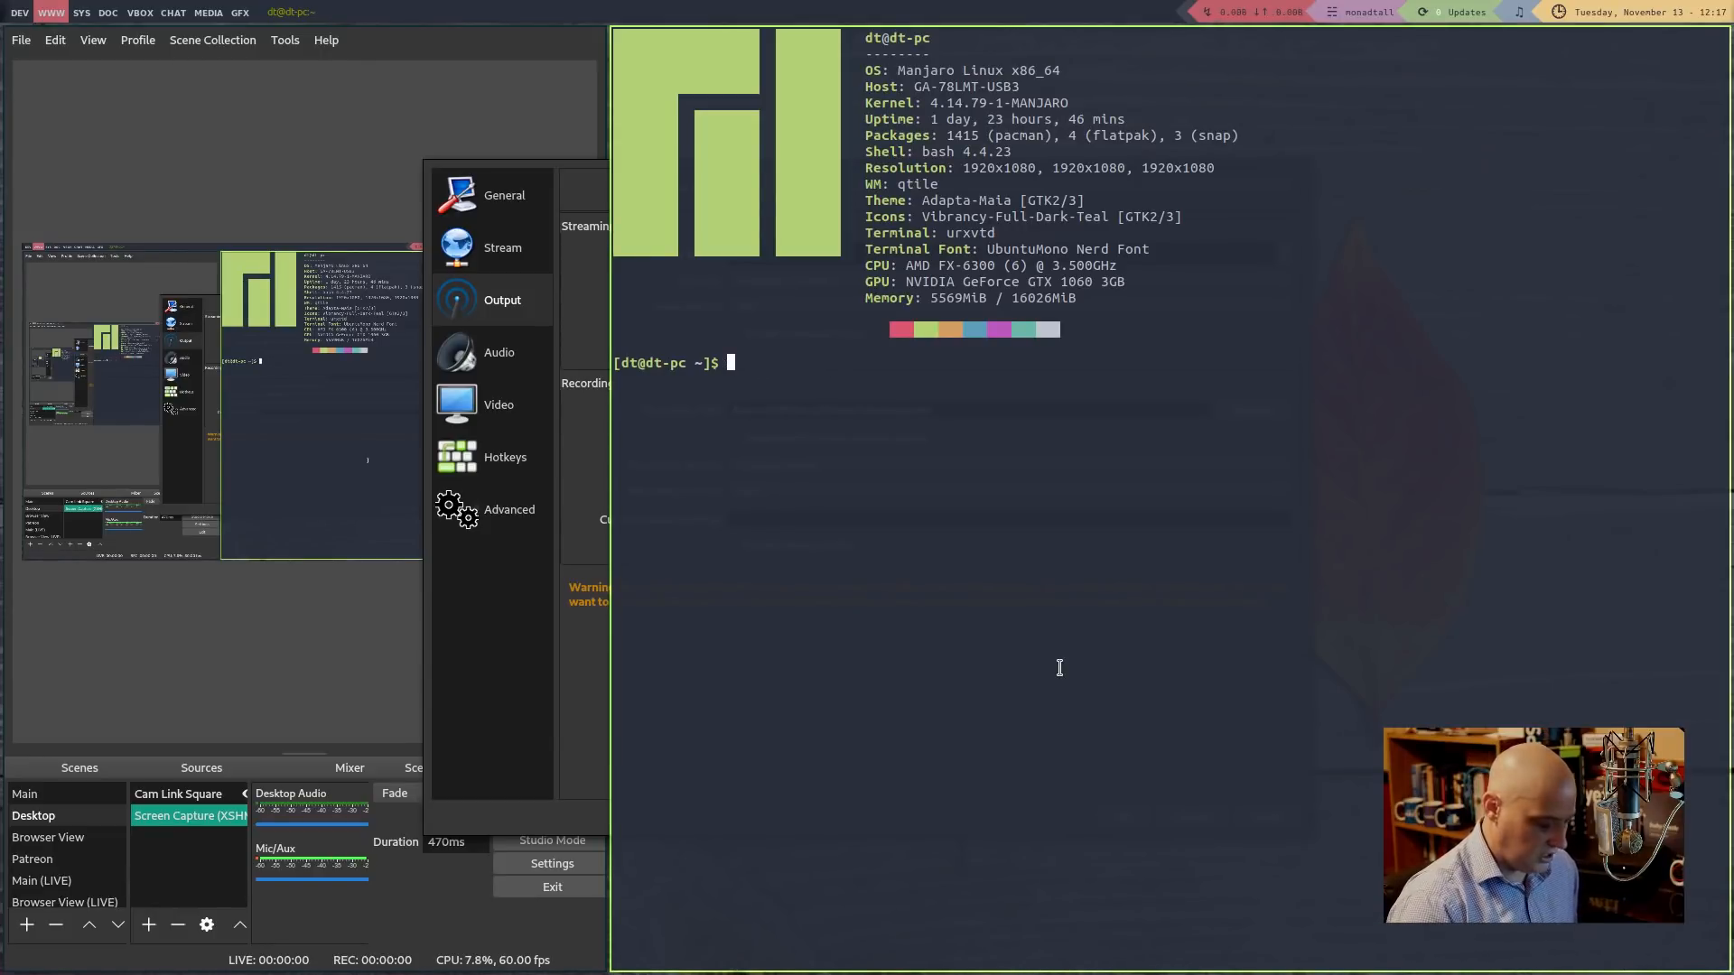
key("ctrl+plus")
key("ctrl+plus")
key("ctrl+plus")
key("ctrl+l")
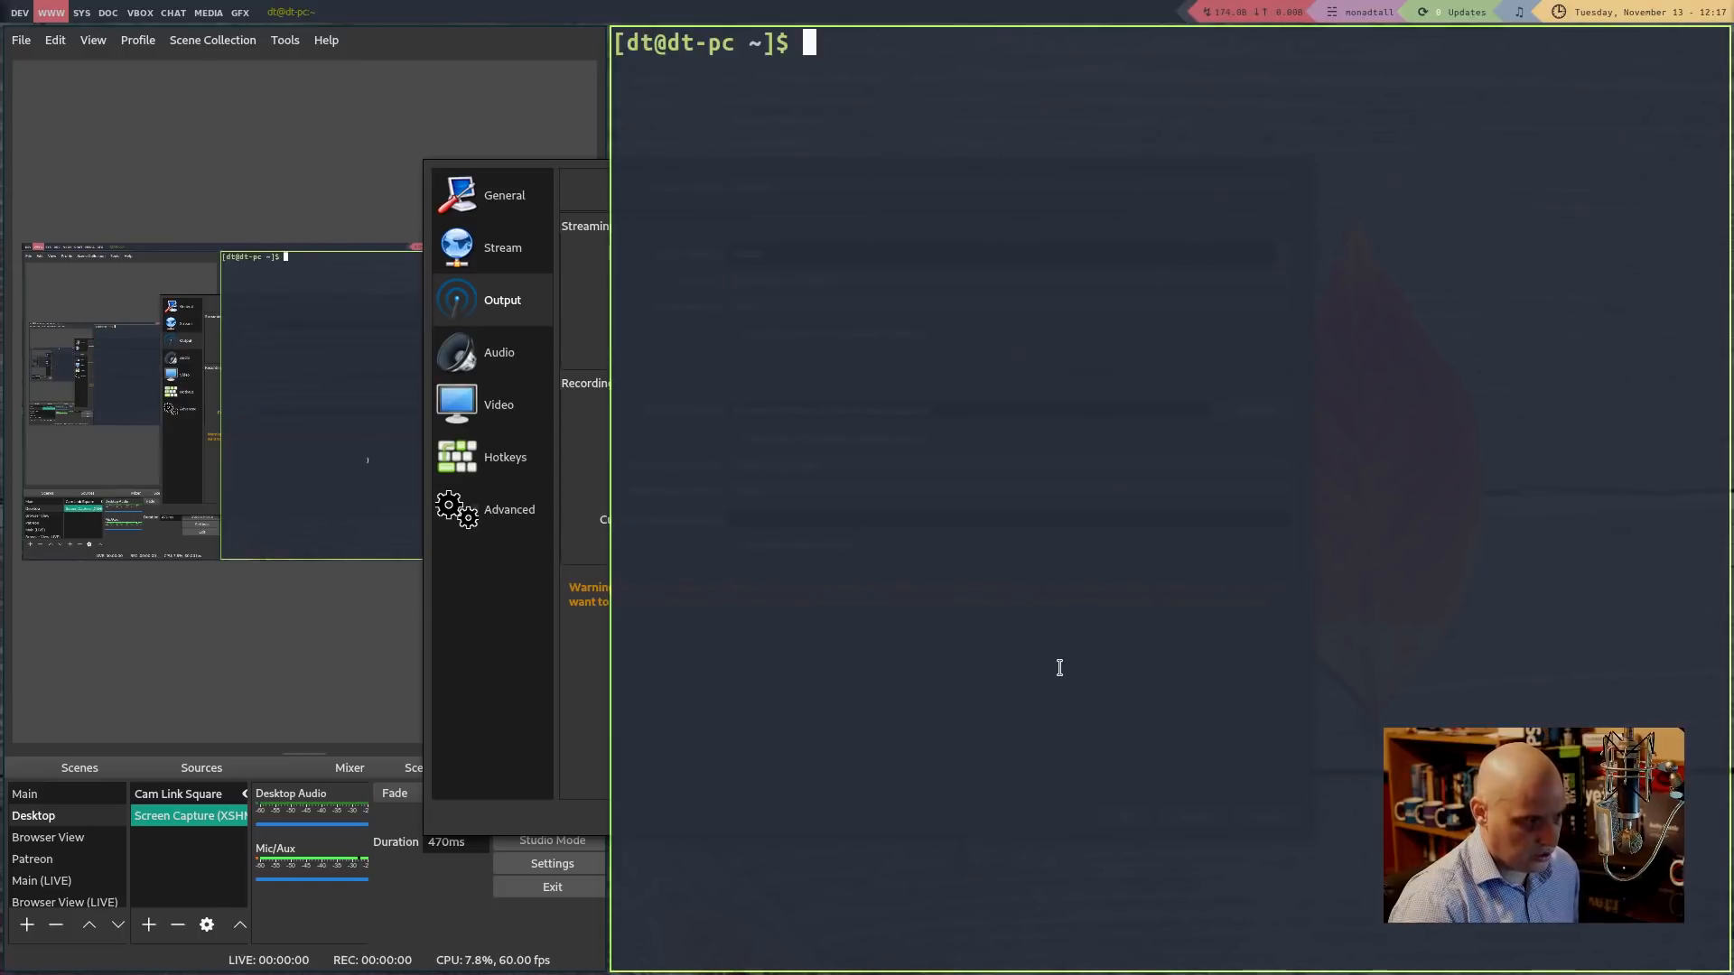
key("ctrl+plus")
key("ctrl+plus")
key("ctrl+plus")
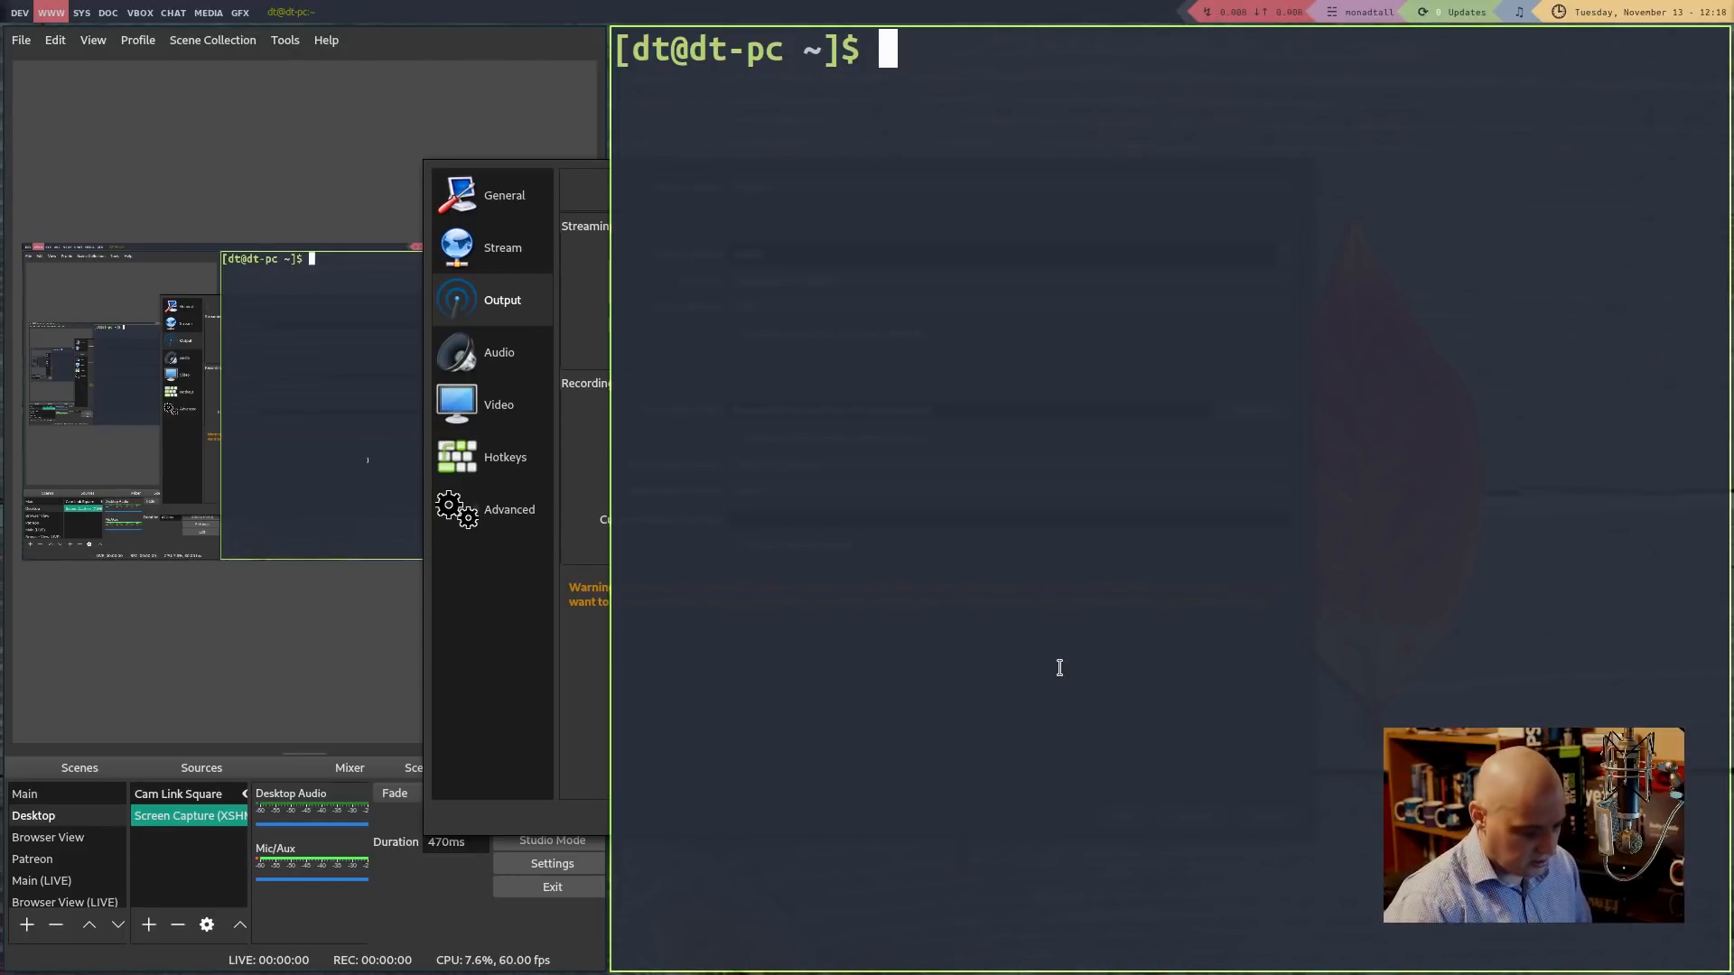
type("fff")
key("BackSpace")
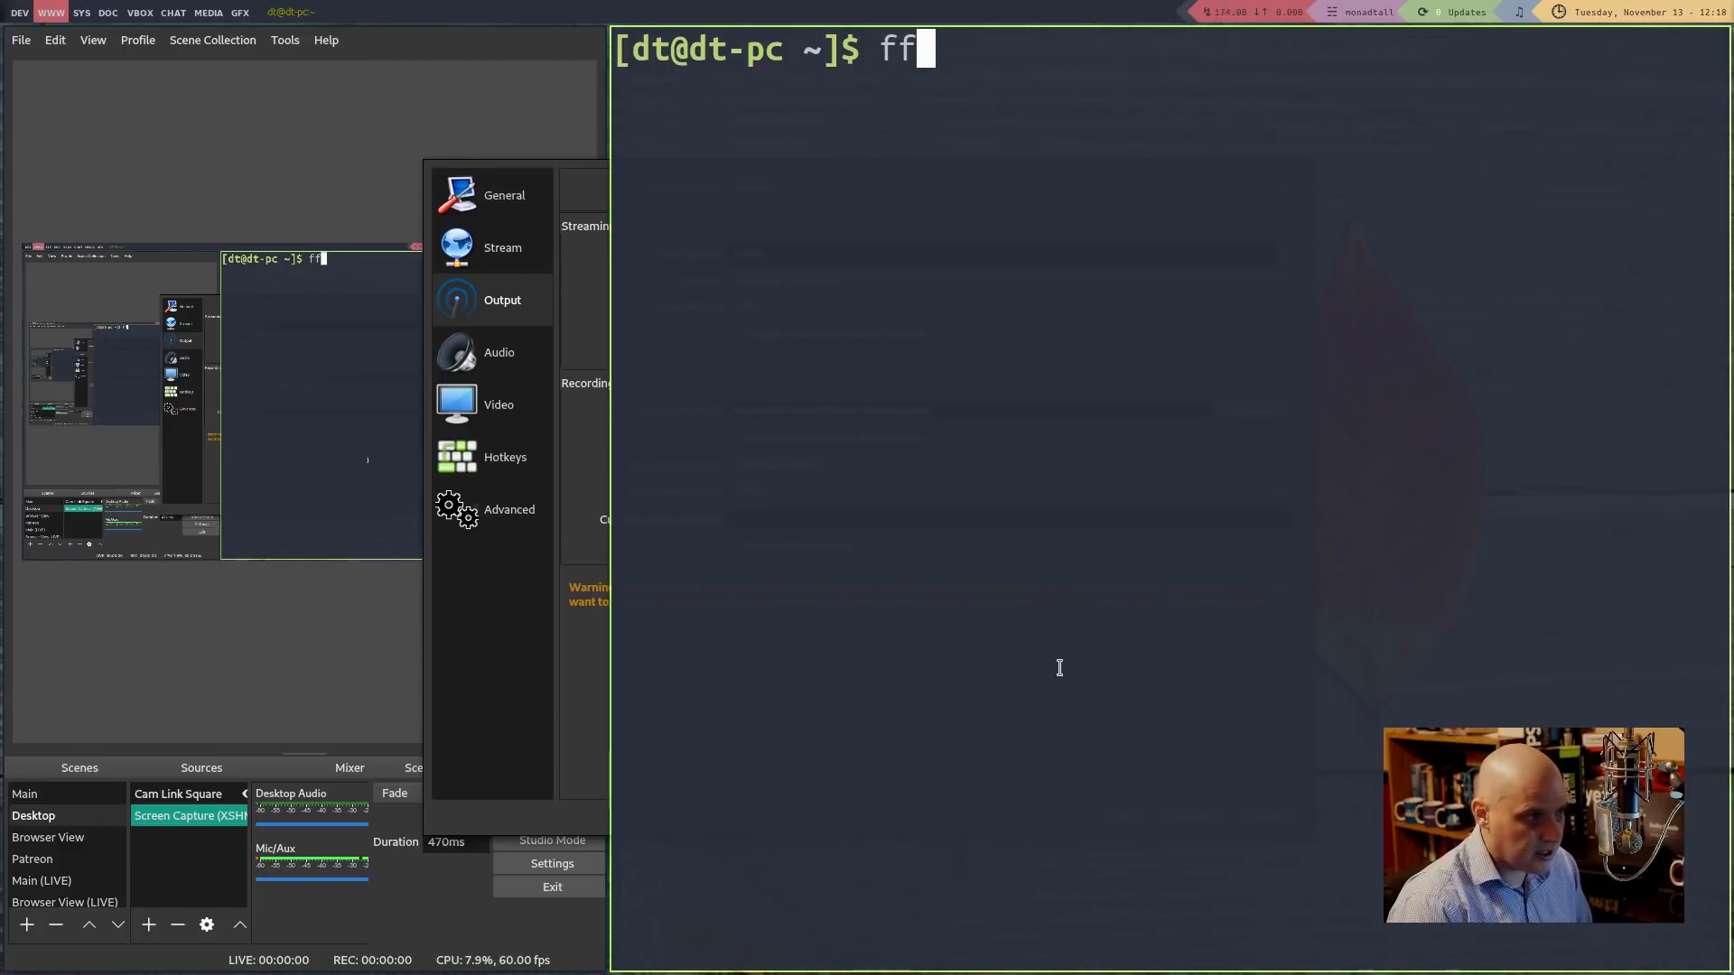
type("mpeg-nvenc-full")
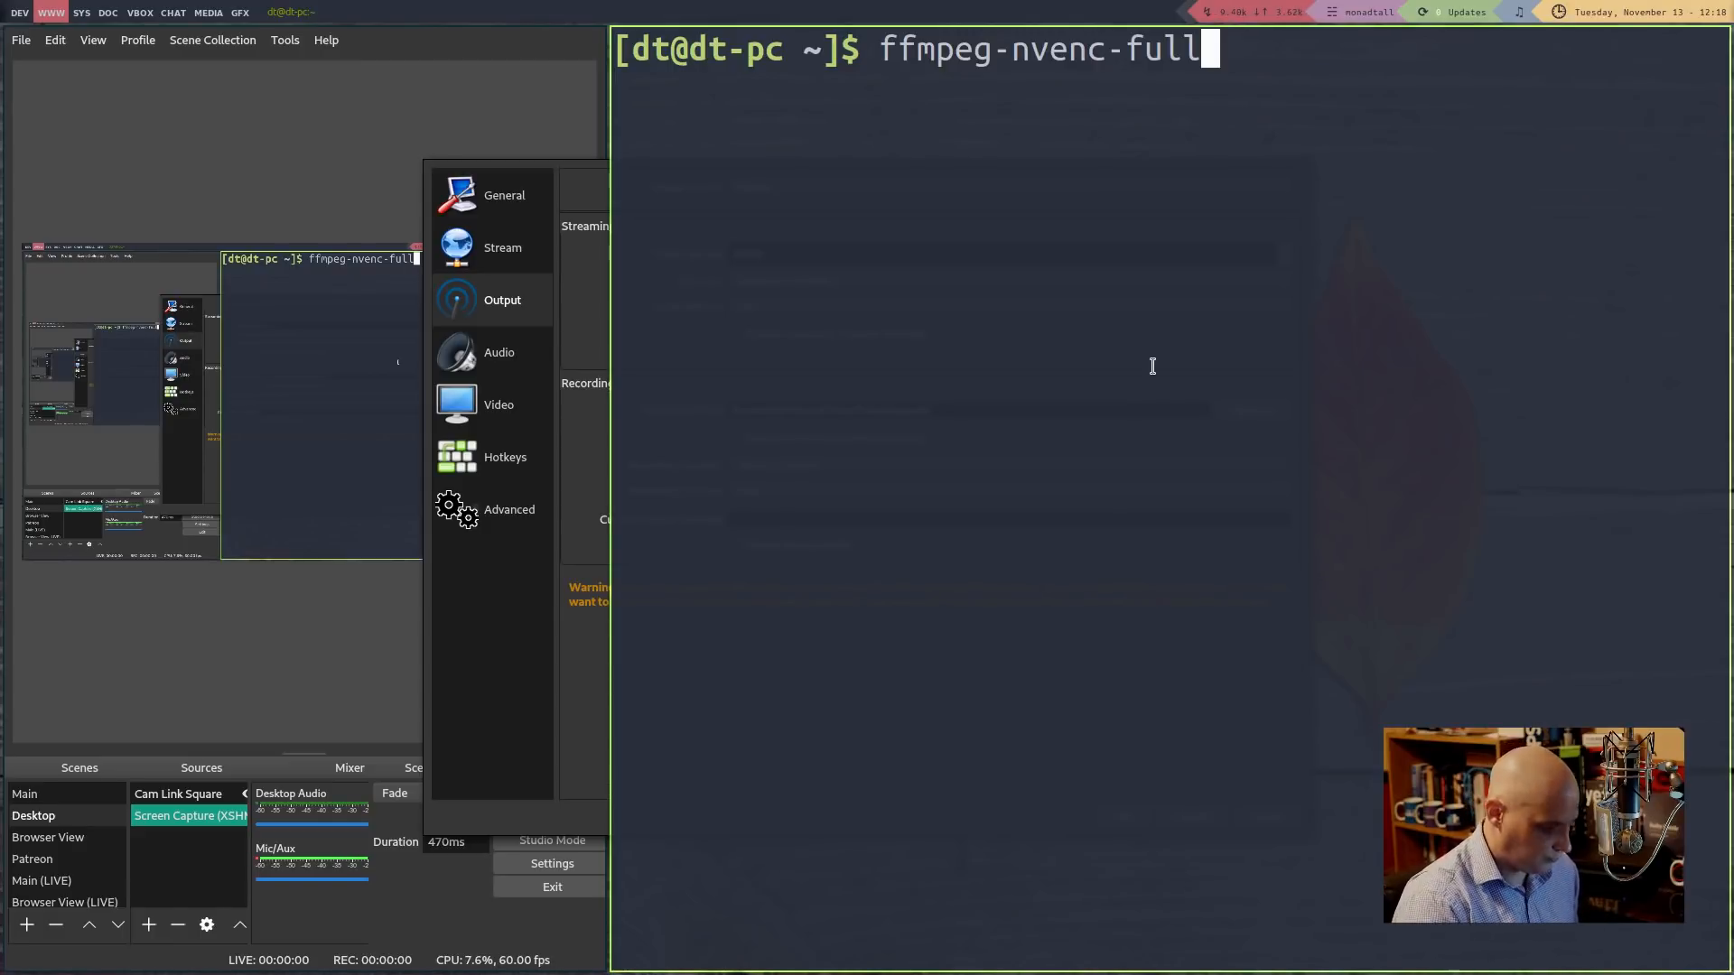
key("super+shift+c")
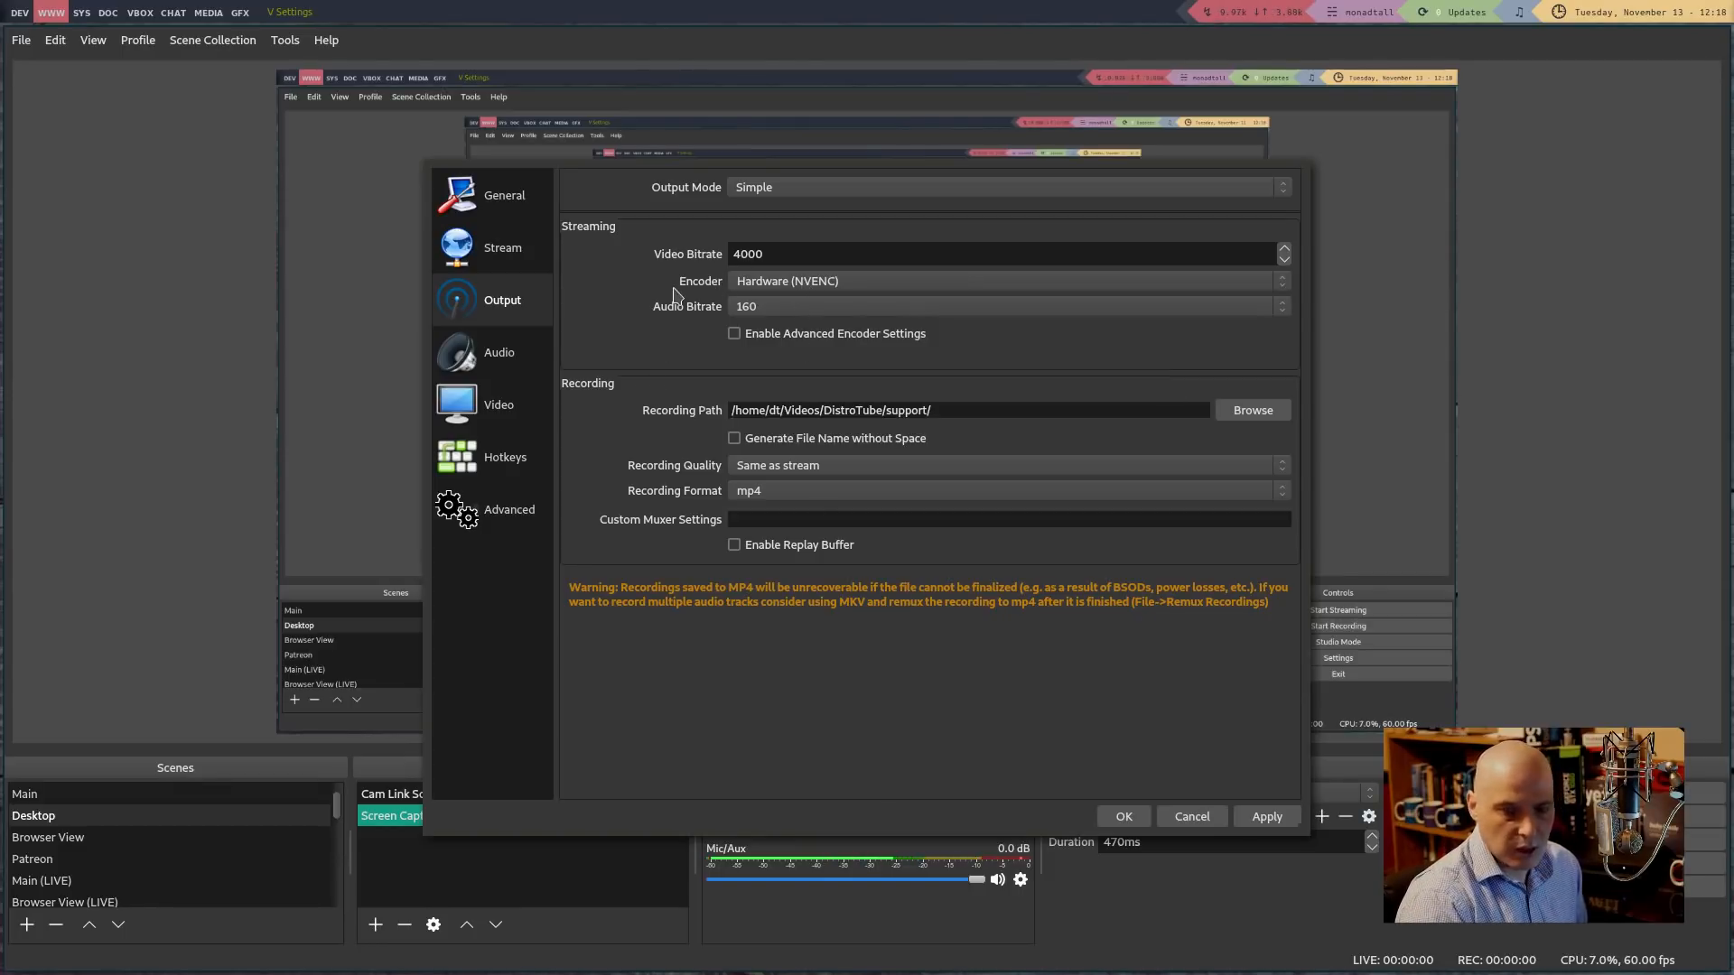
Keep Hardware (NVENC) as the encoder and mp4 as the recording format
left_click(809, 282)
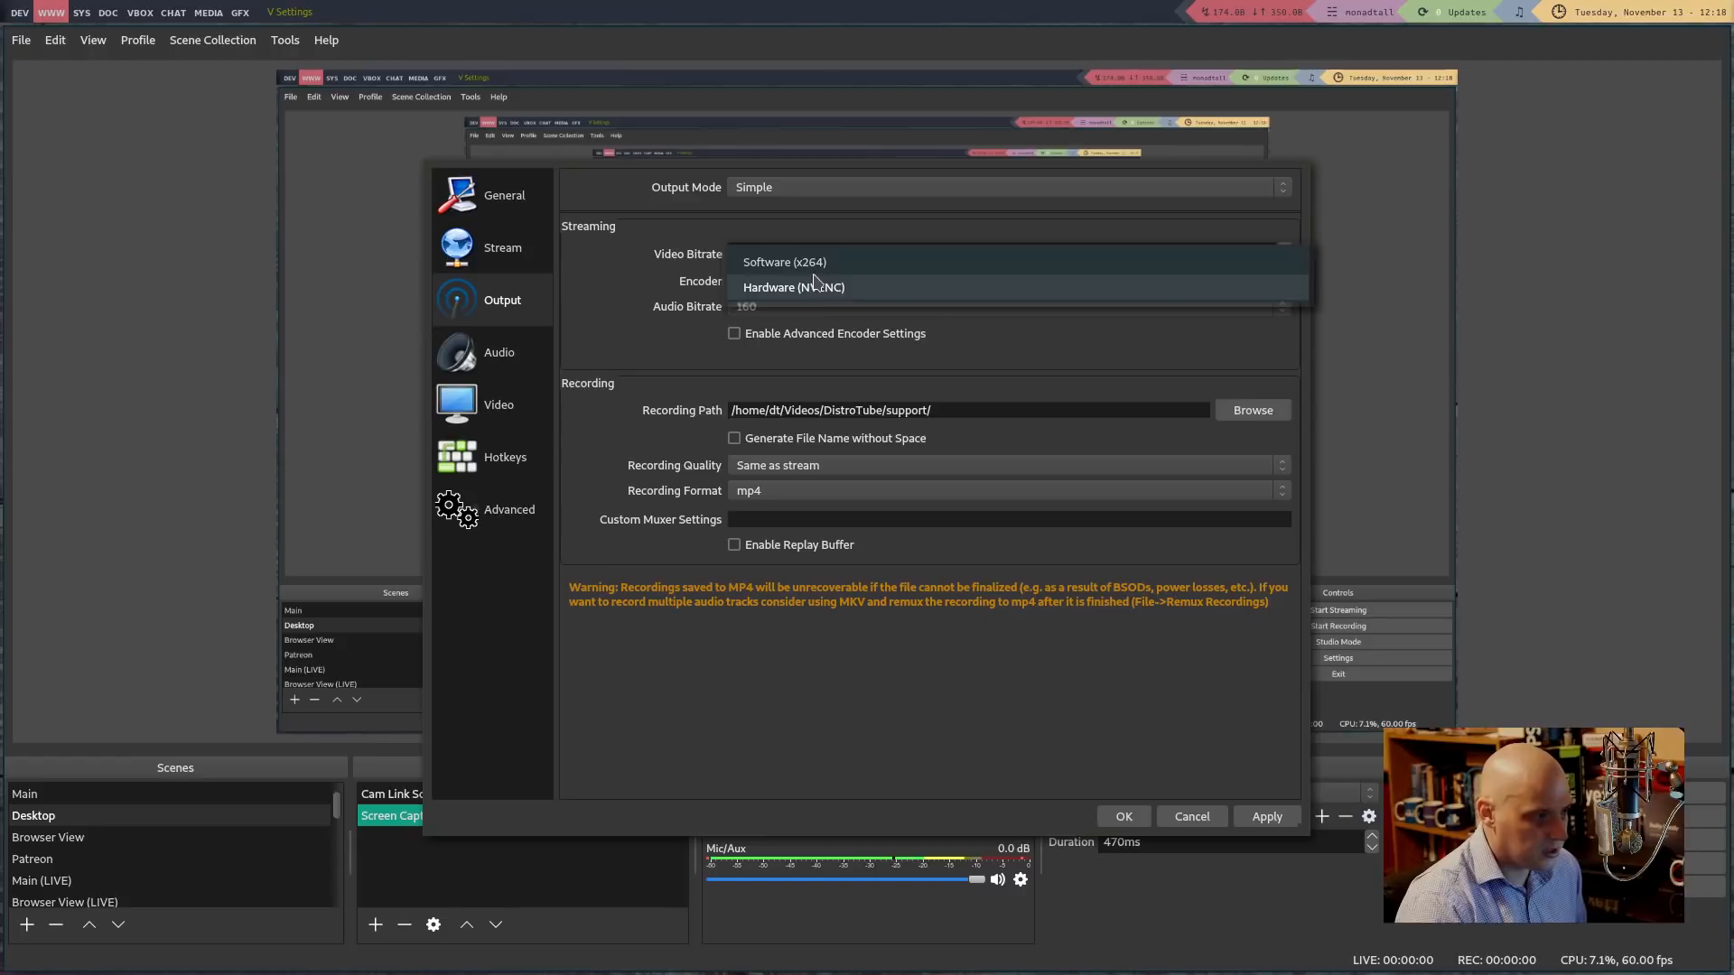
left_click(1055, 348)
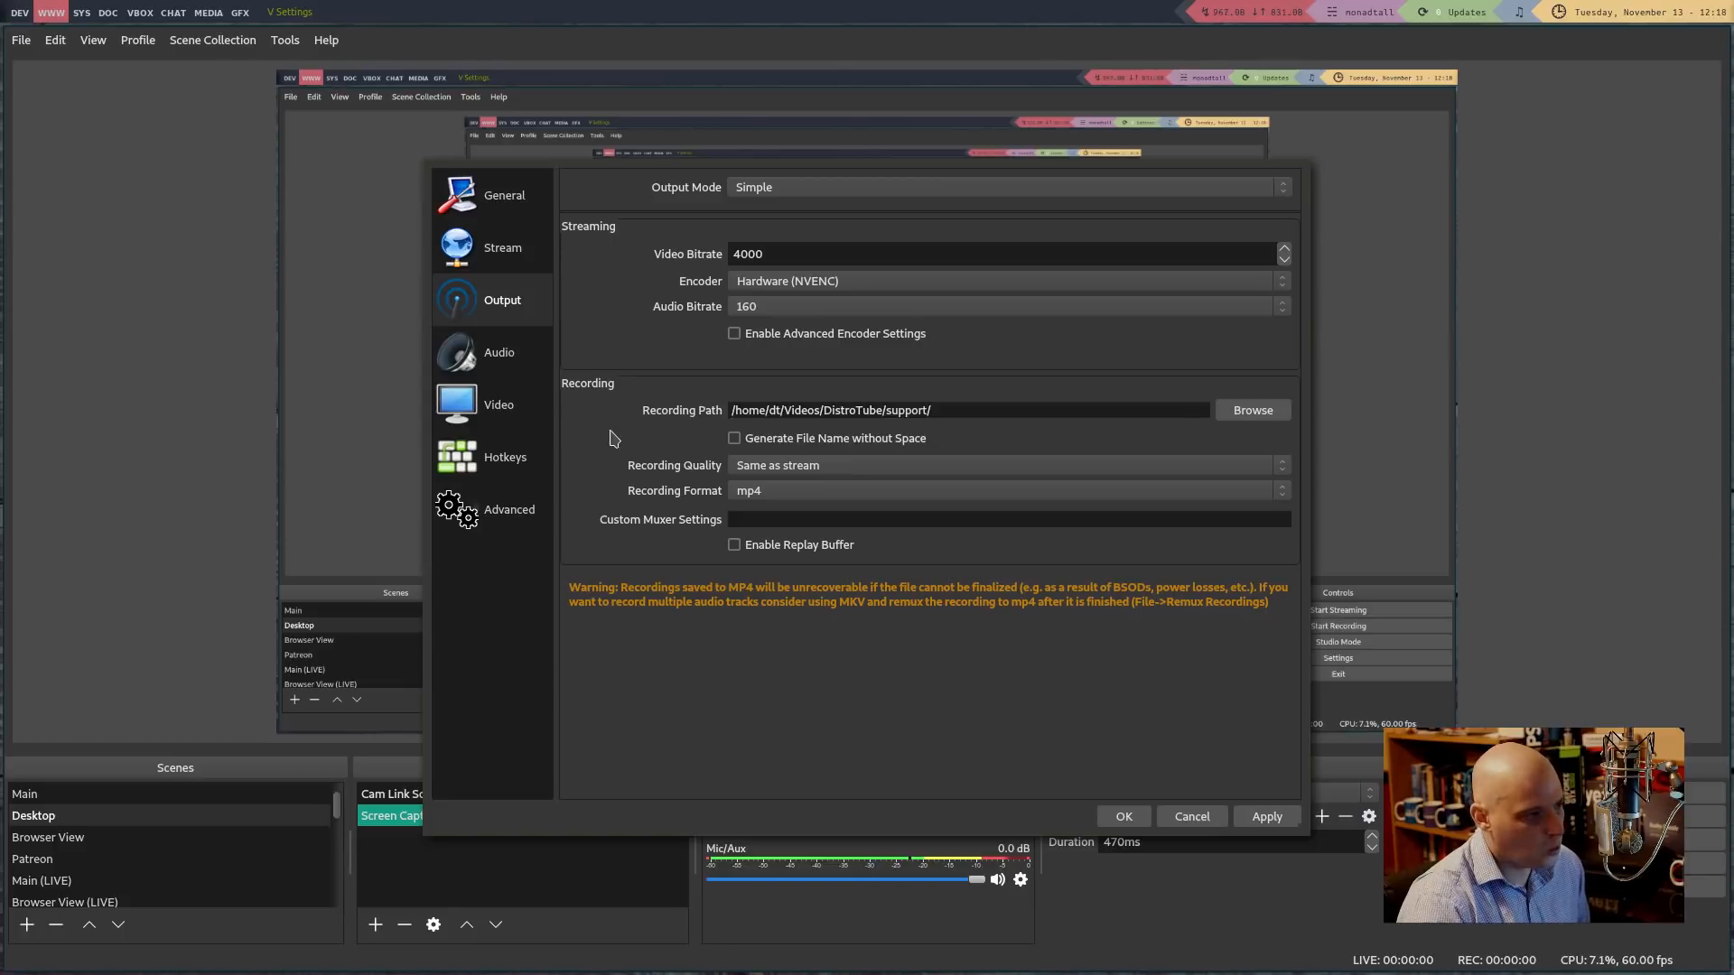
left_click(756, 504)
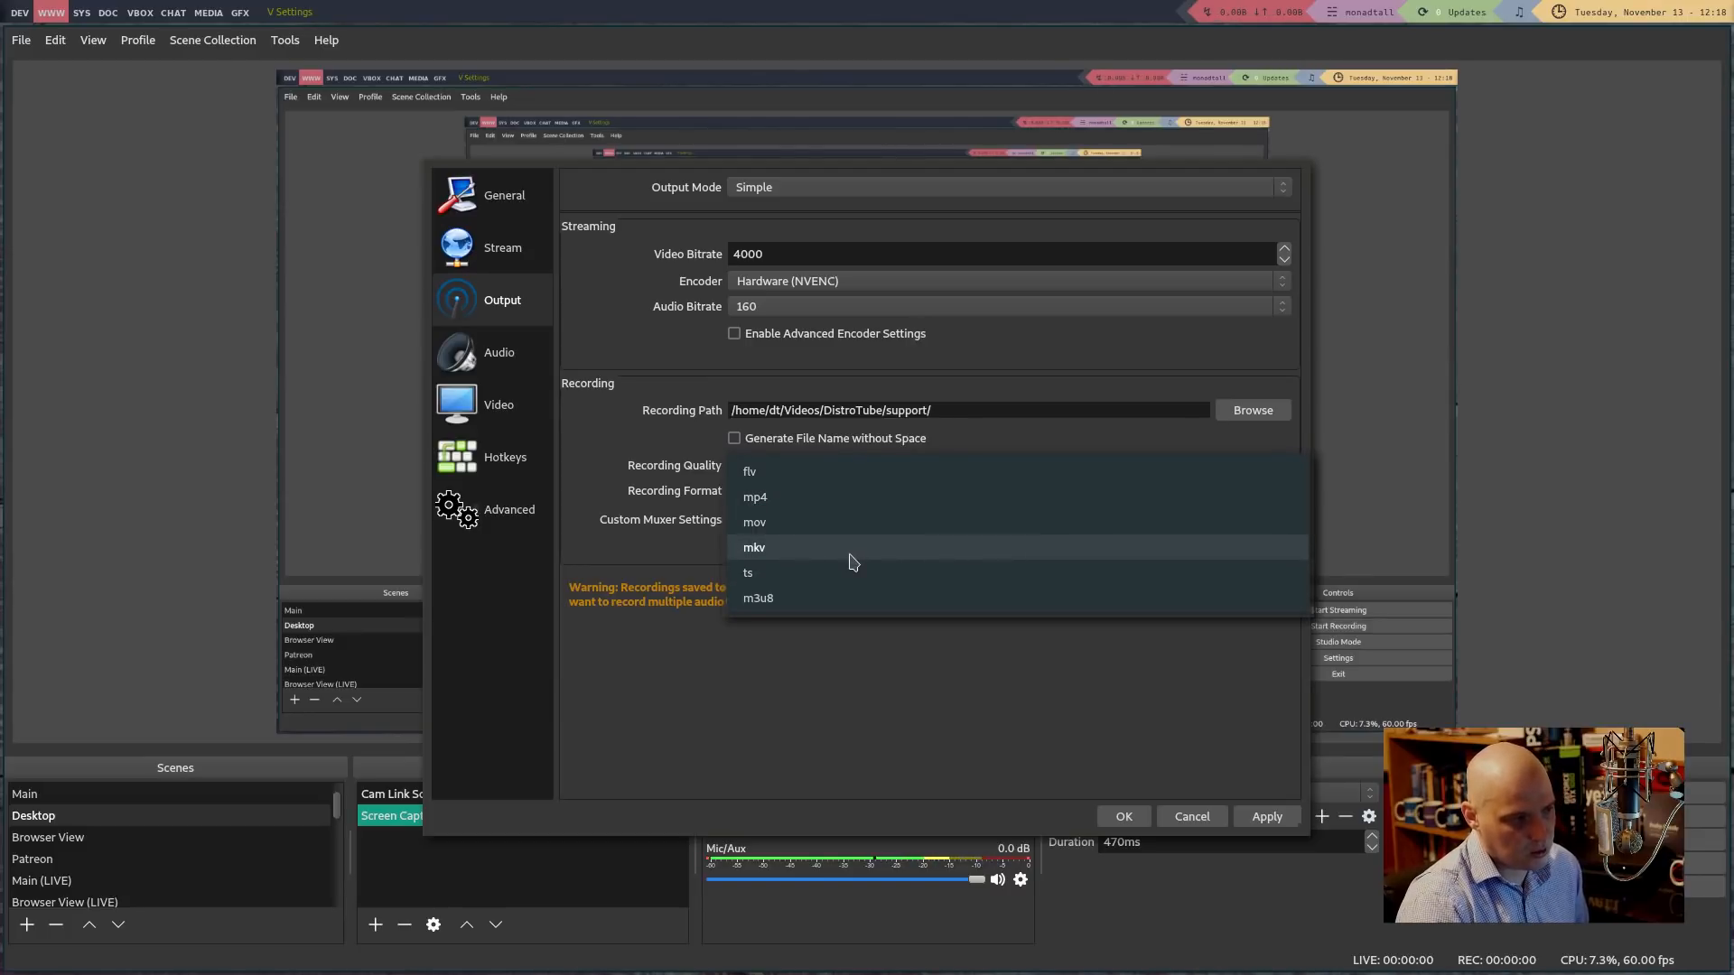
left_click(850, 750)
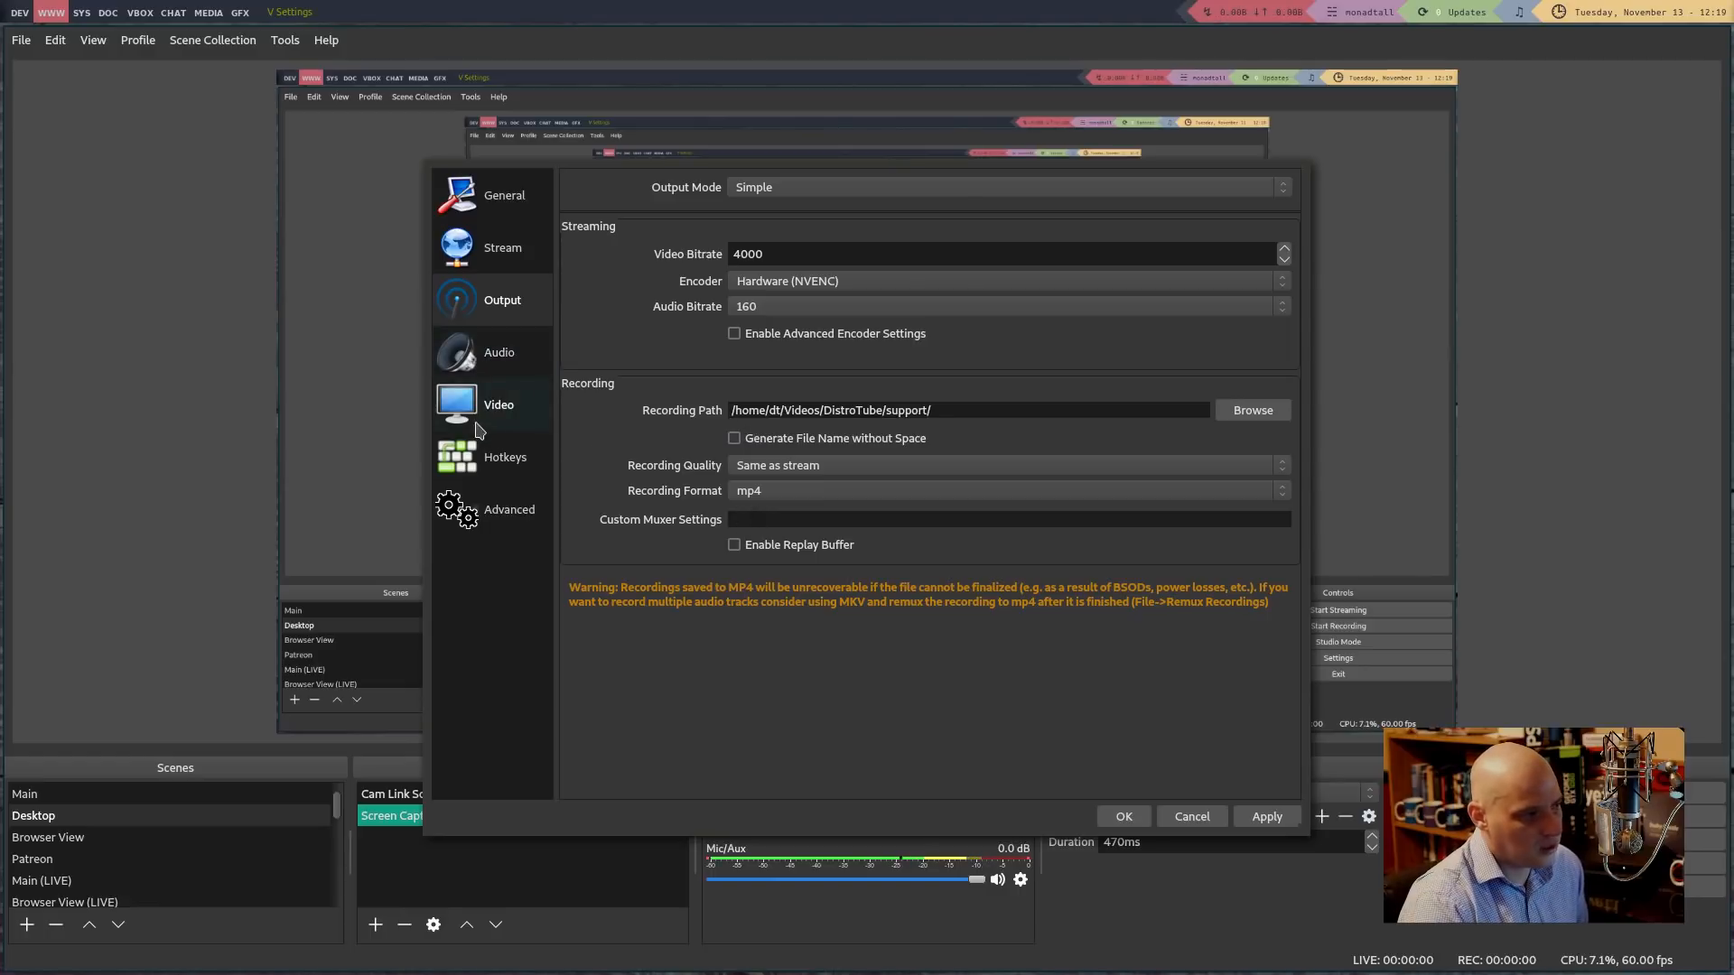
On the Audio page, keep 44.1khz, Mono and Built-in Audio Analog Stereo desktop audio
left_click(479, 372)
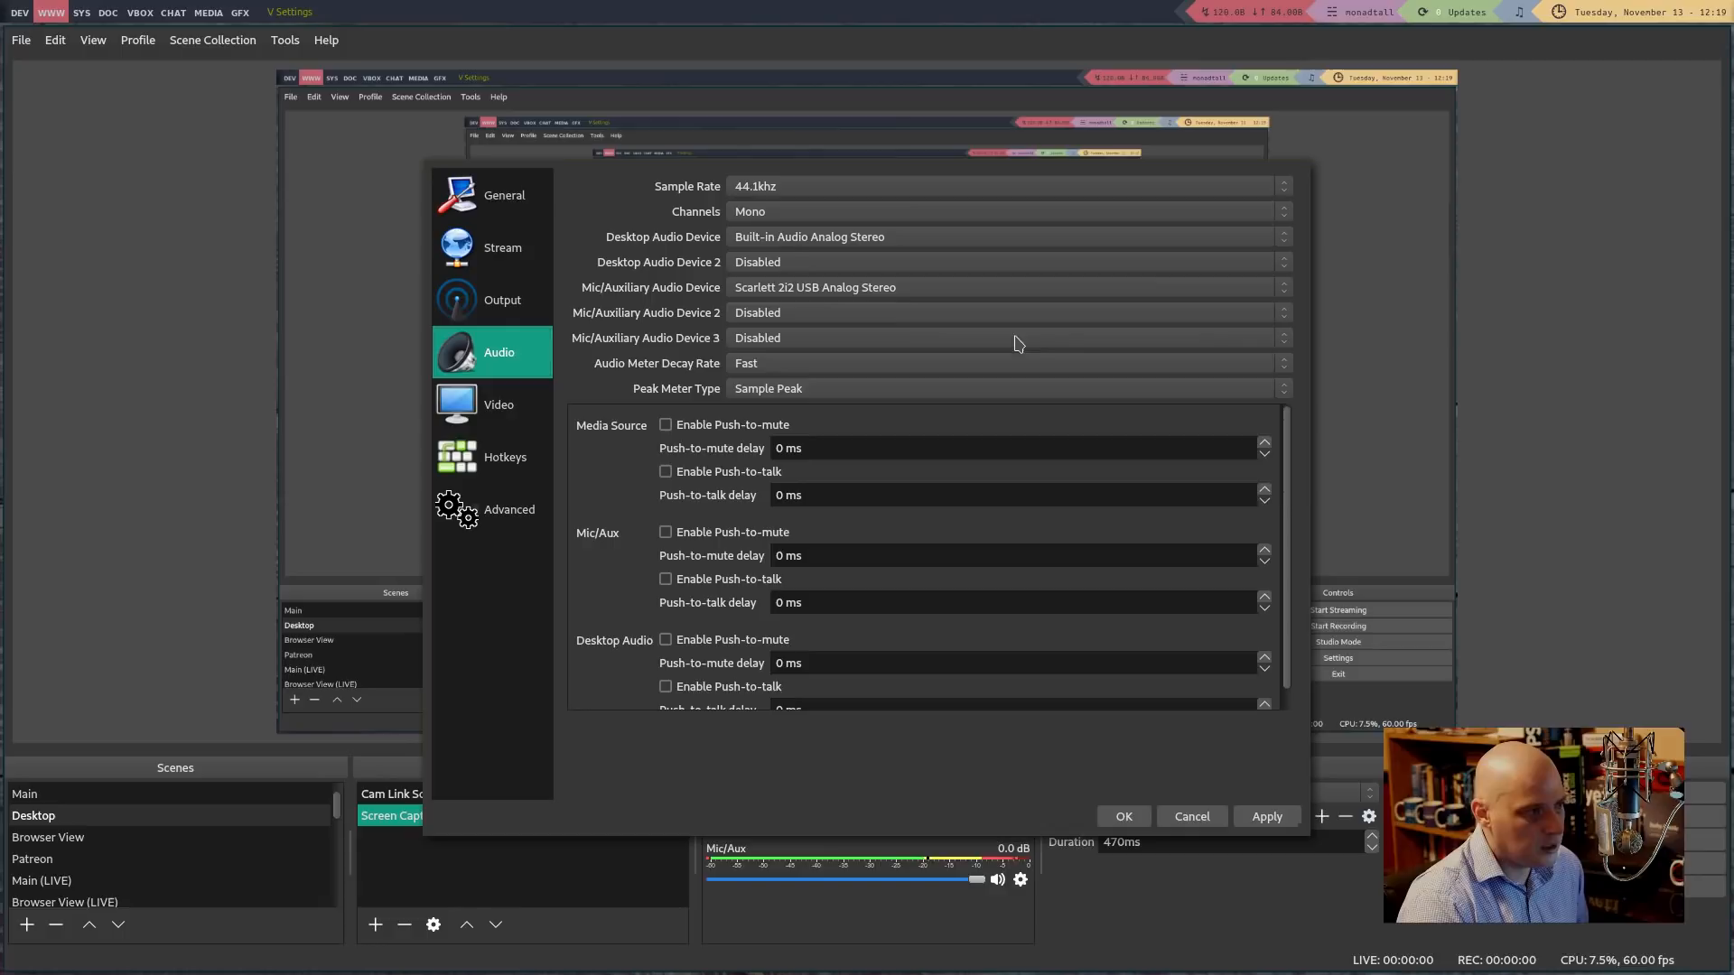
left_click(766, 188)
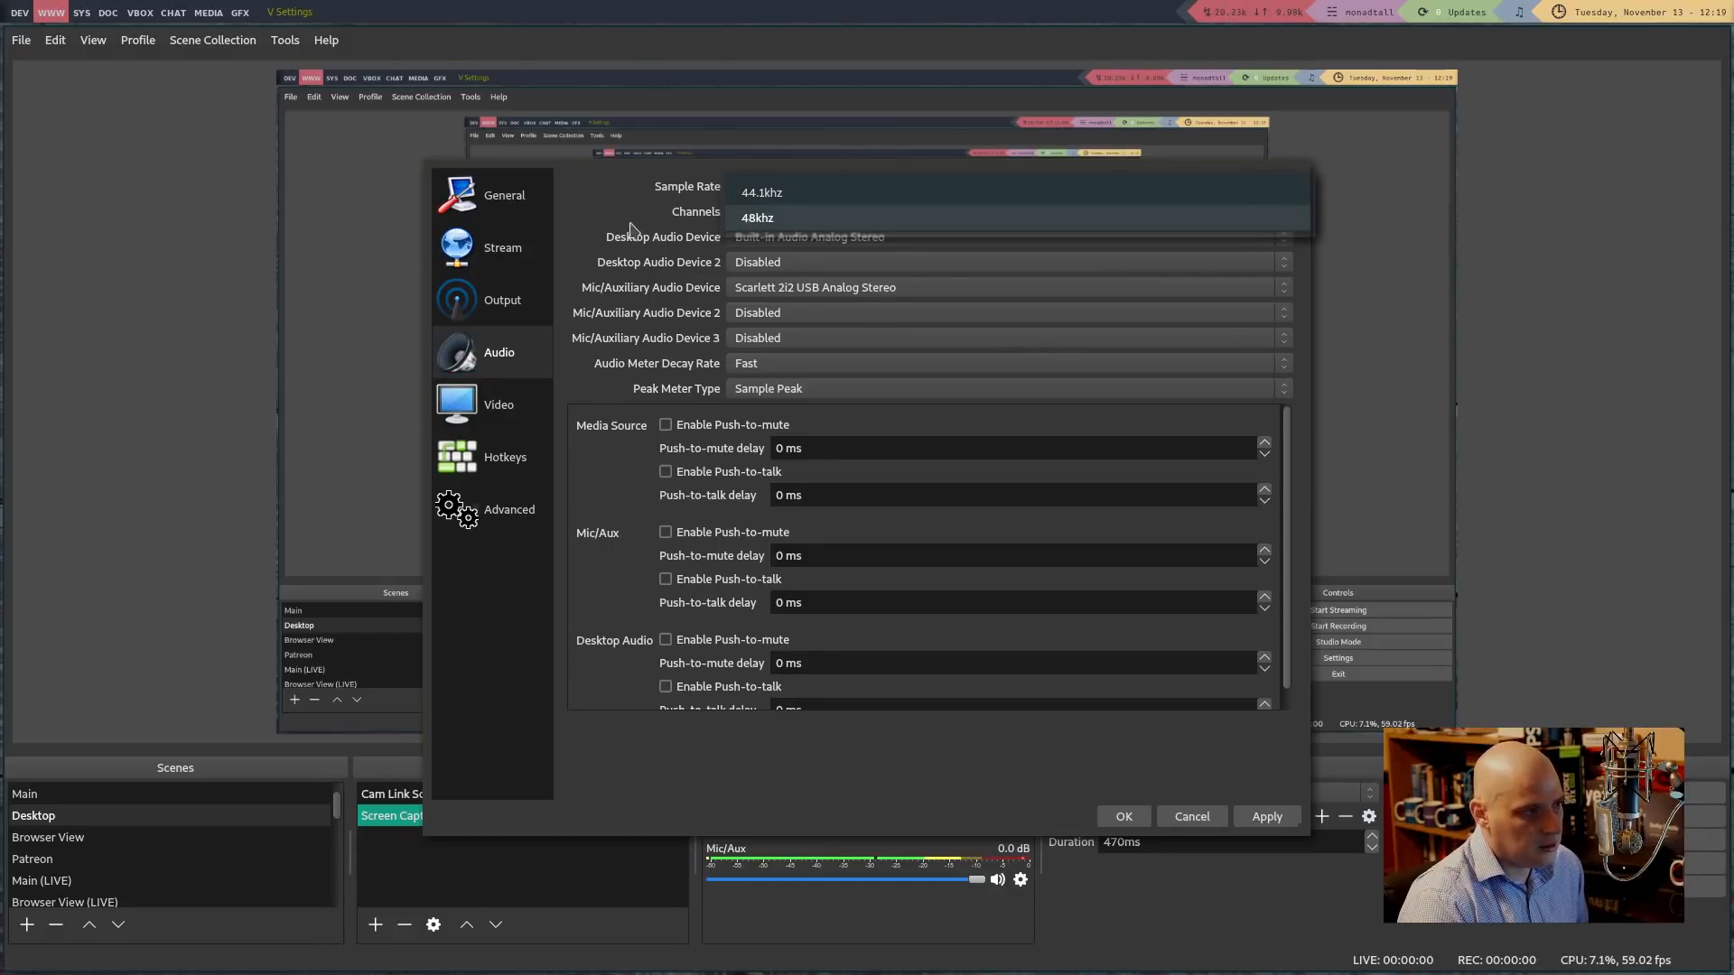
left_click(586, 192)
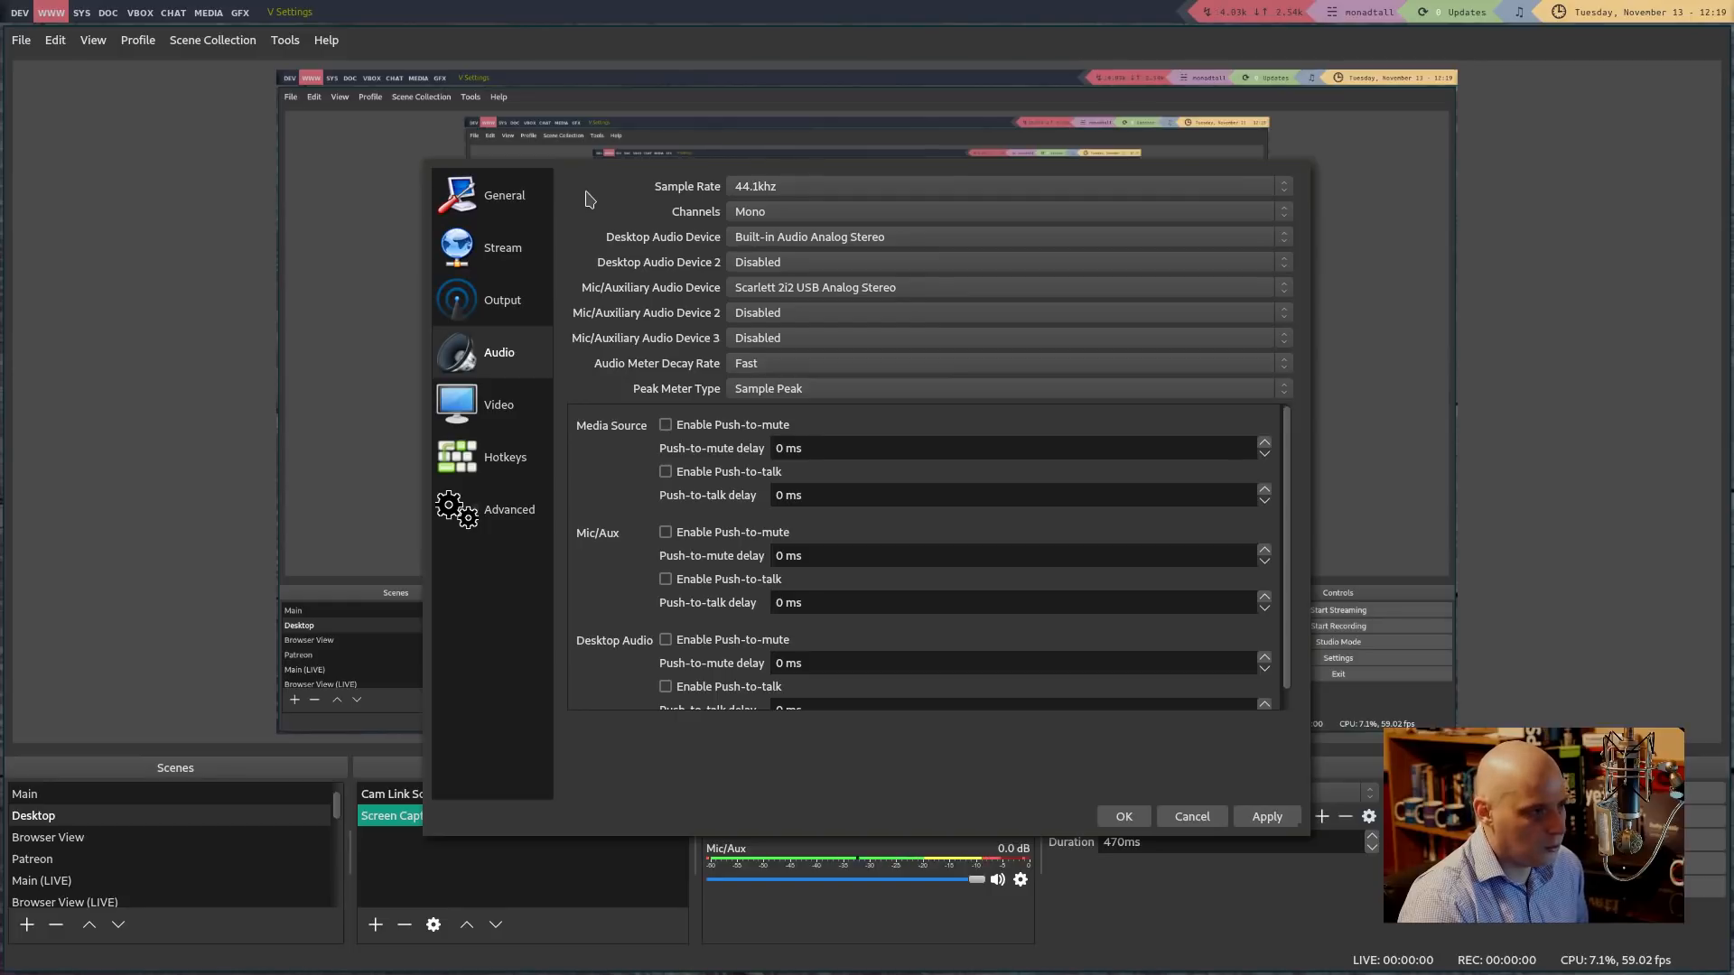
left_click(766, 217)
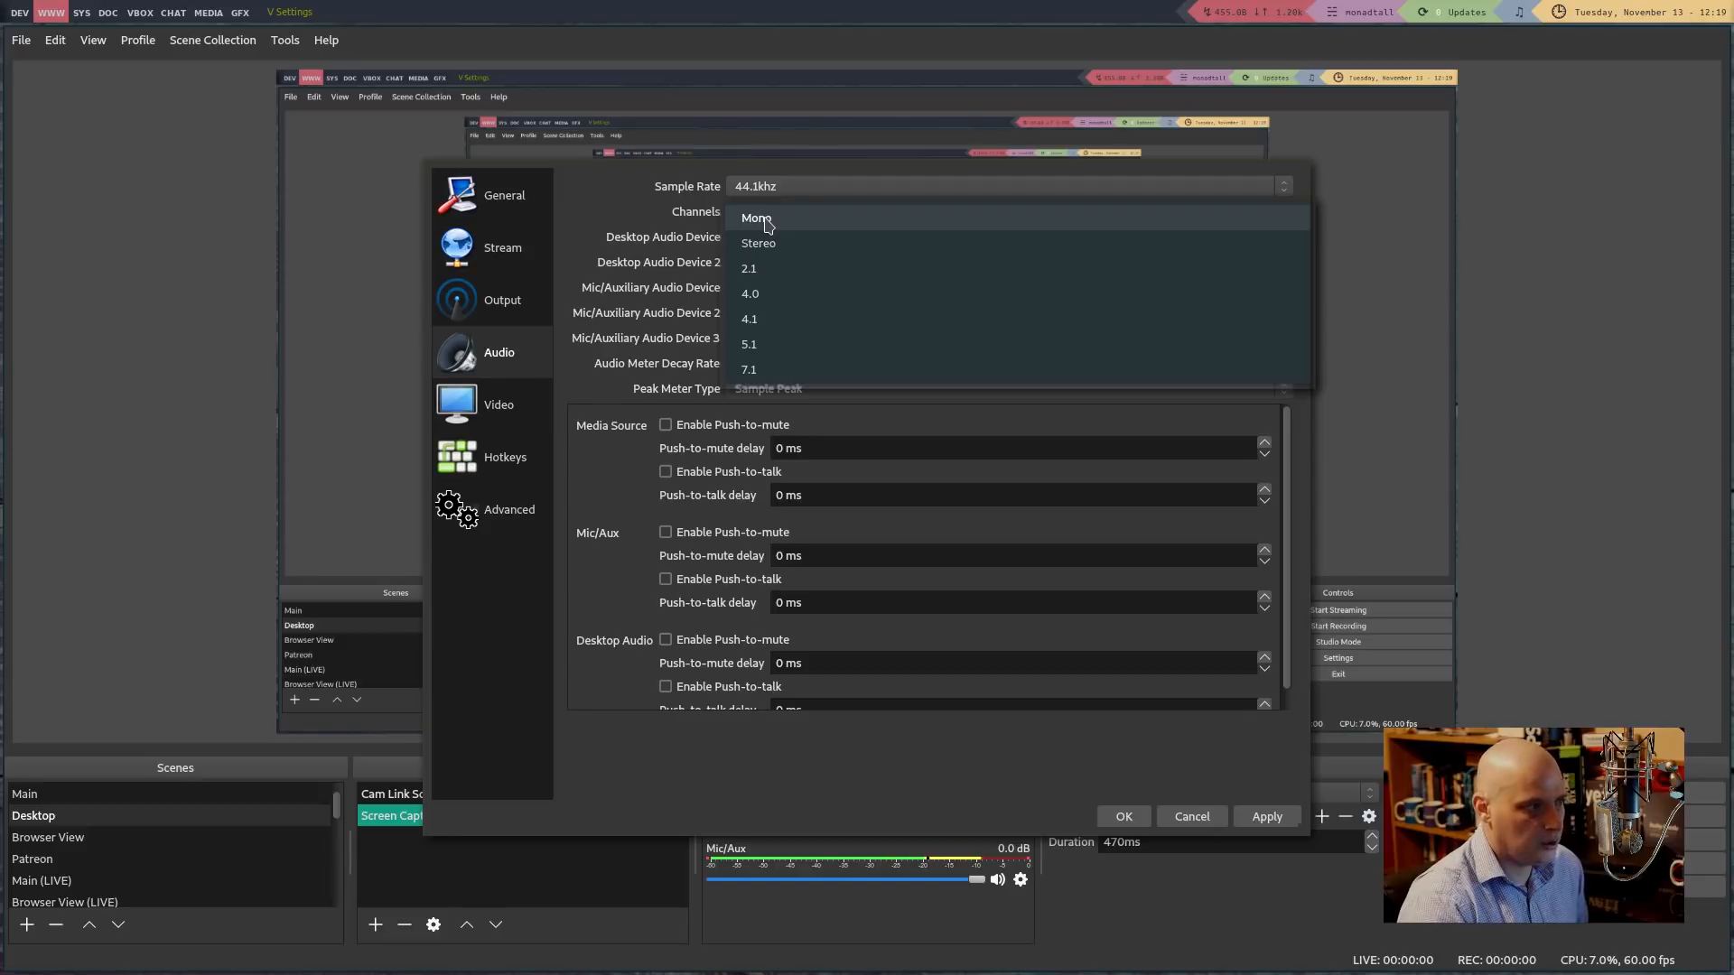
left_click(589, 192)
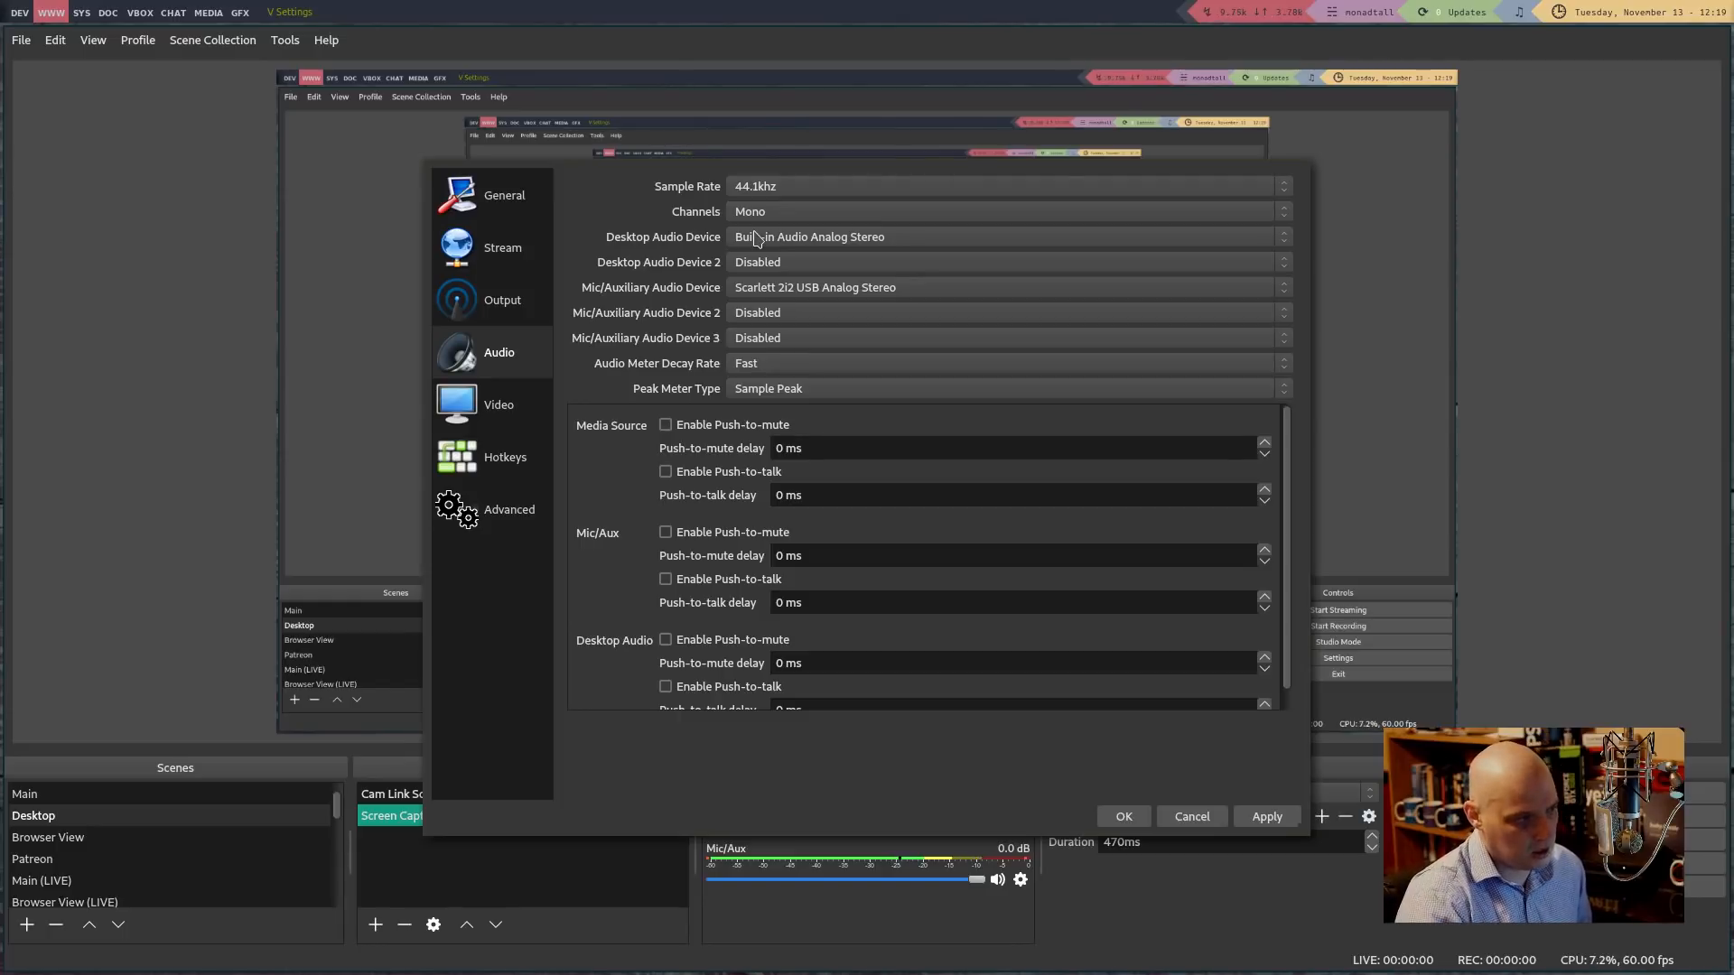
left_click(800, 240)
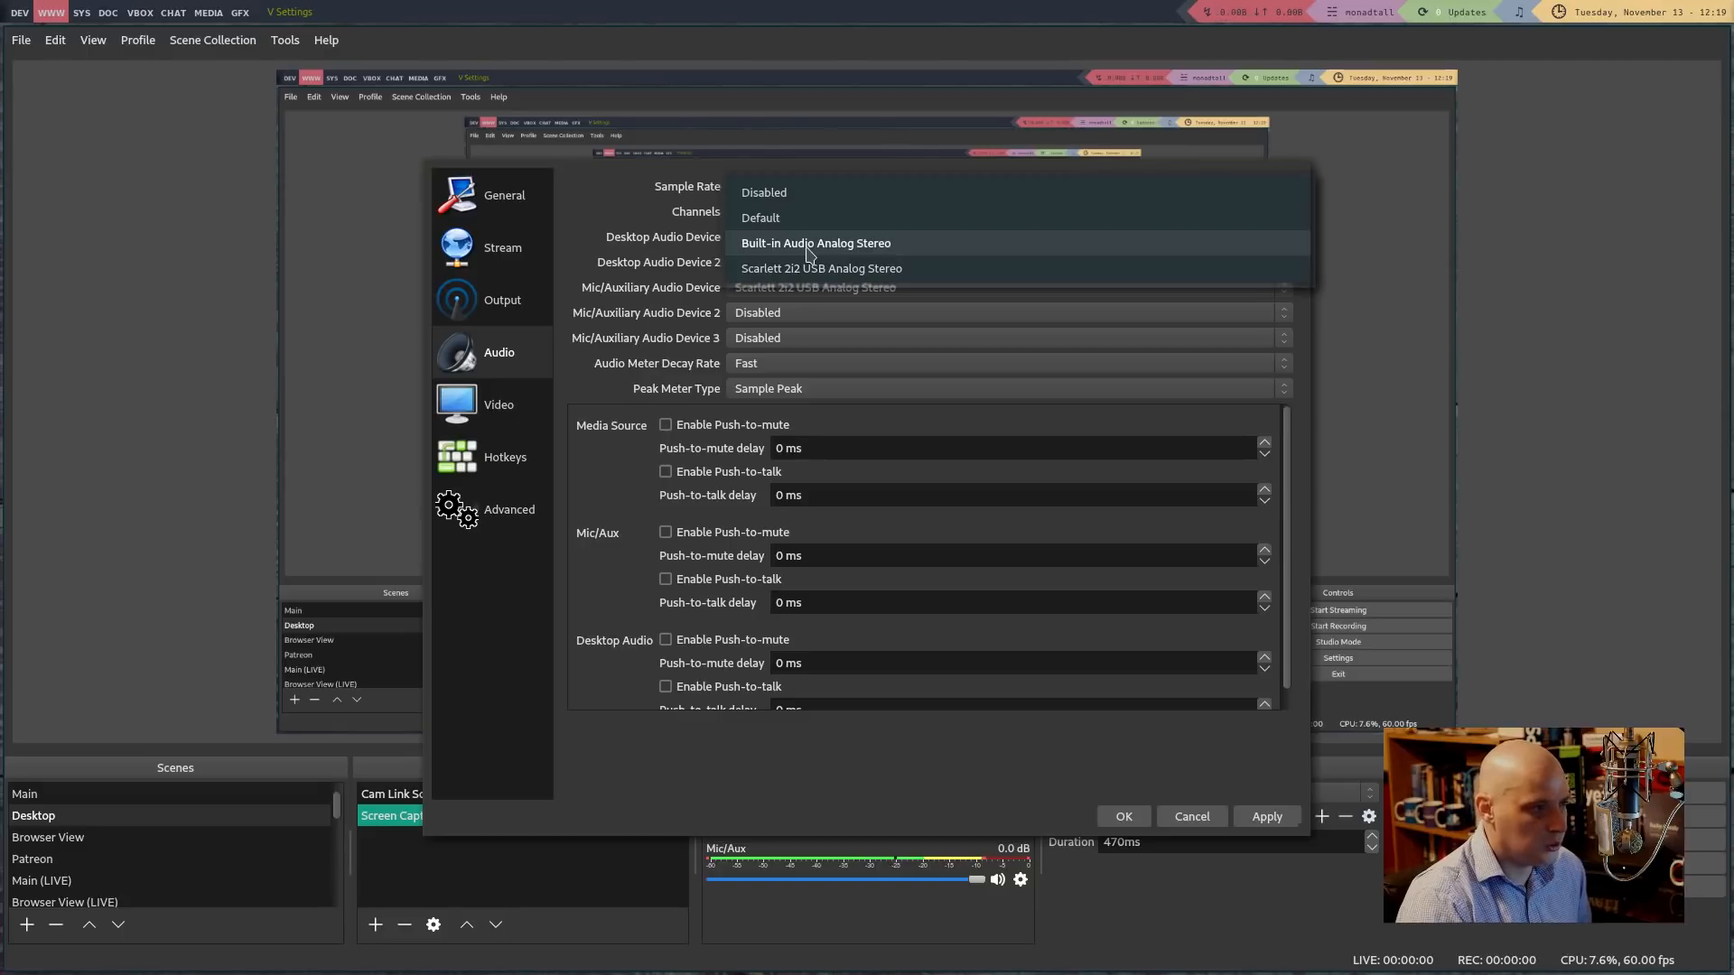
left_click(579, 201)
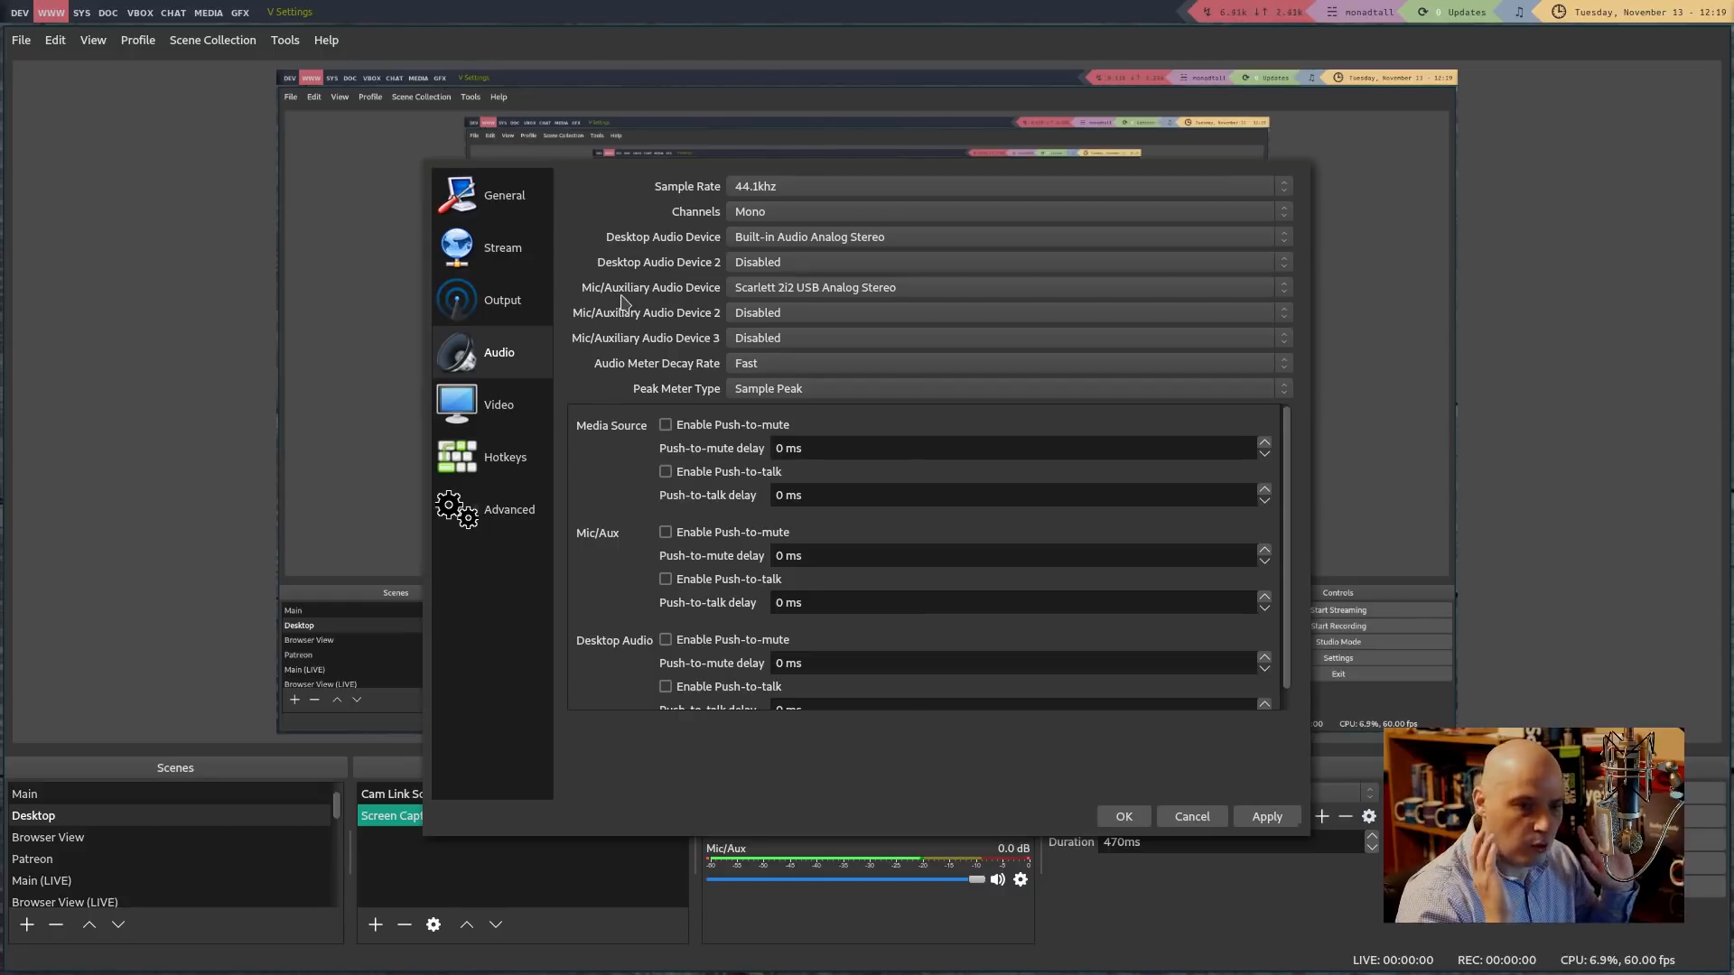
Keep Scarlett 2i2 USB Analog Stereo as the Mic/Auxiliary audio device
left_click(813, 289)
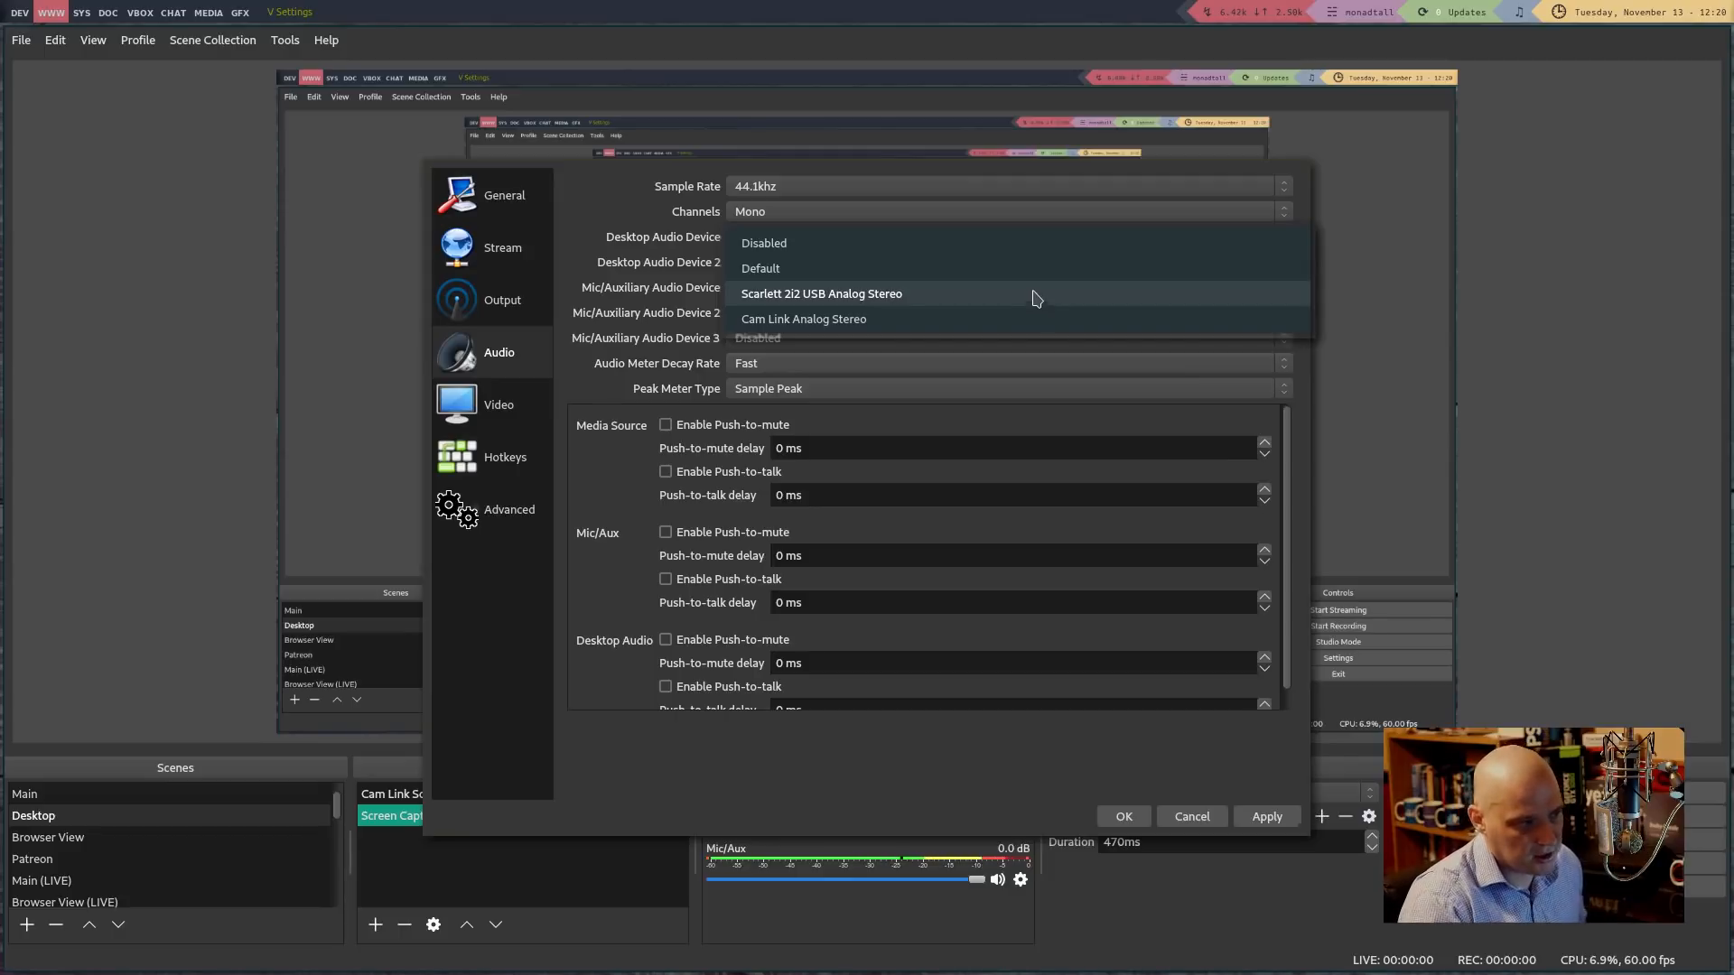
left_click(979, 295)
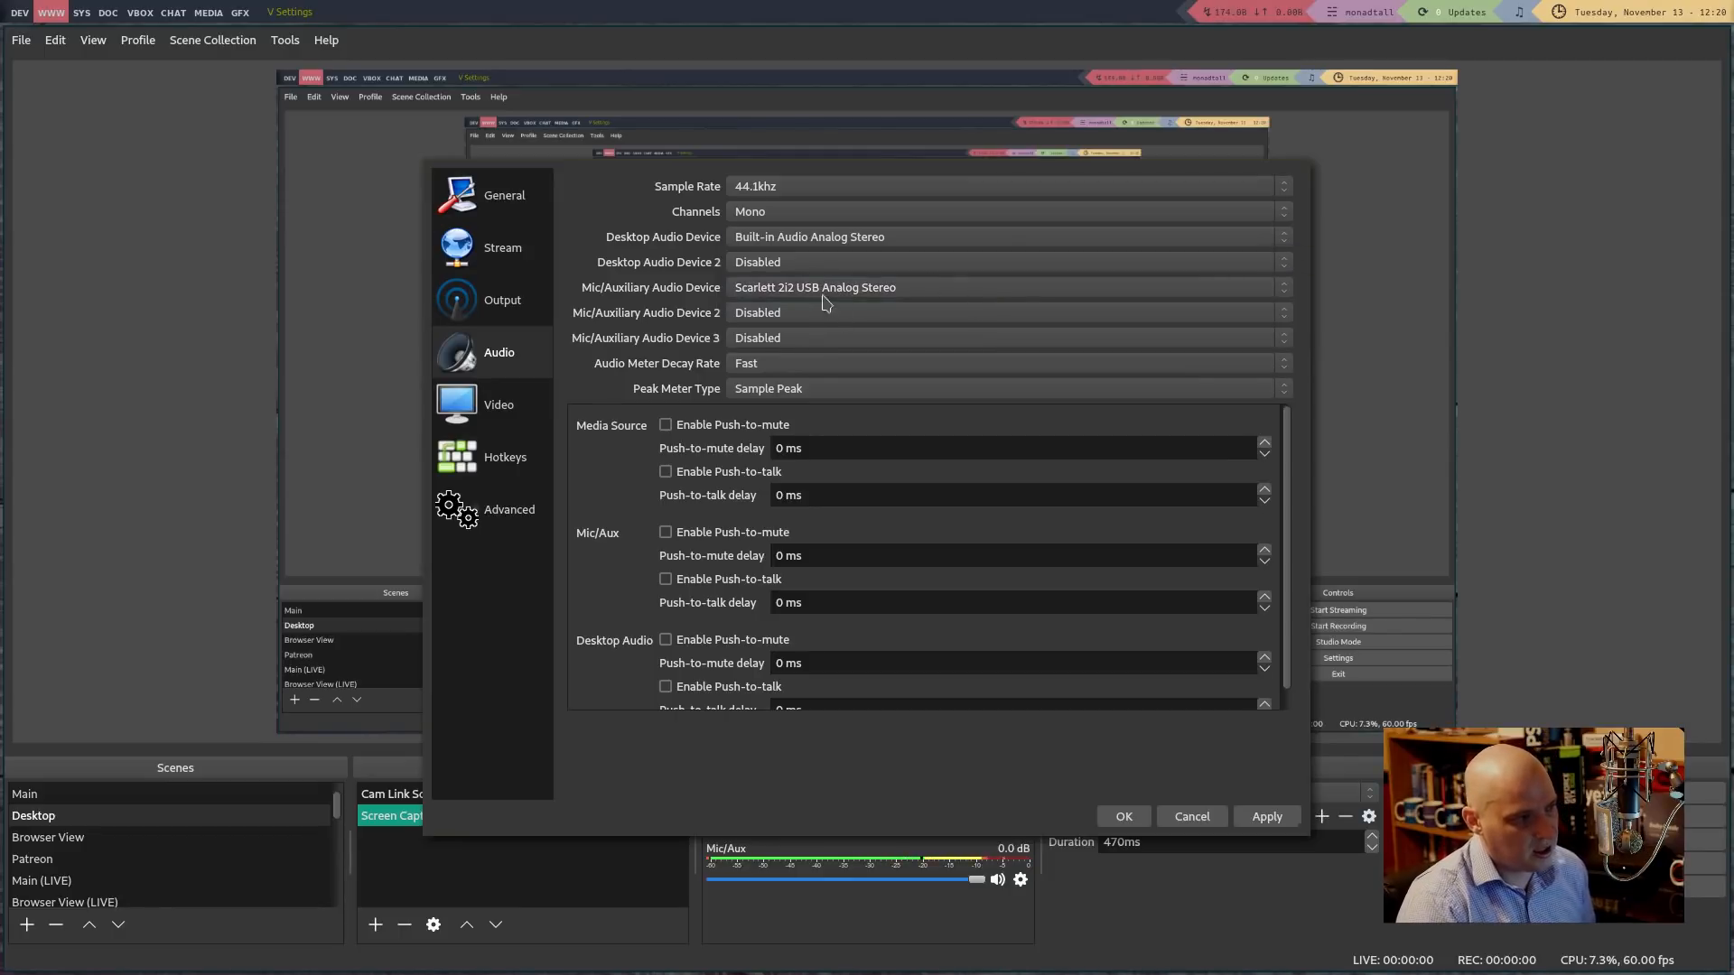
left_click(786, 289)
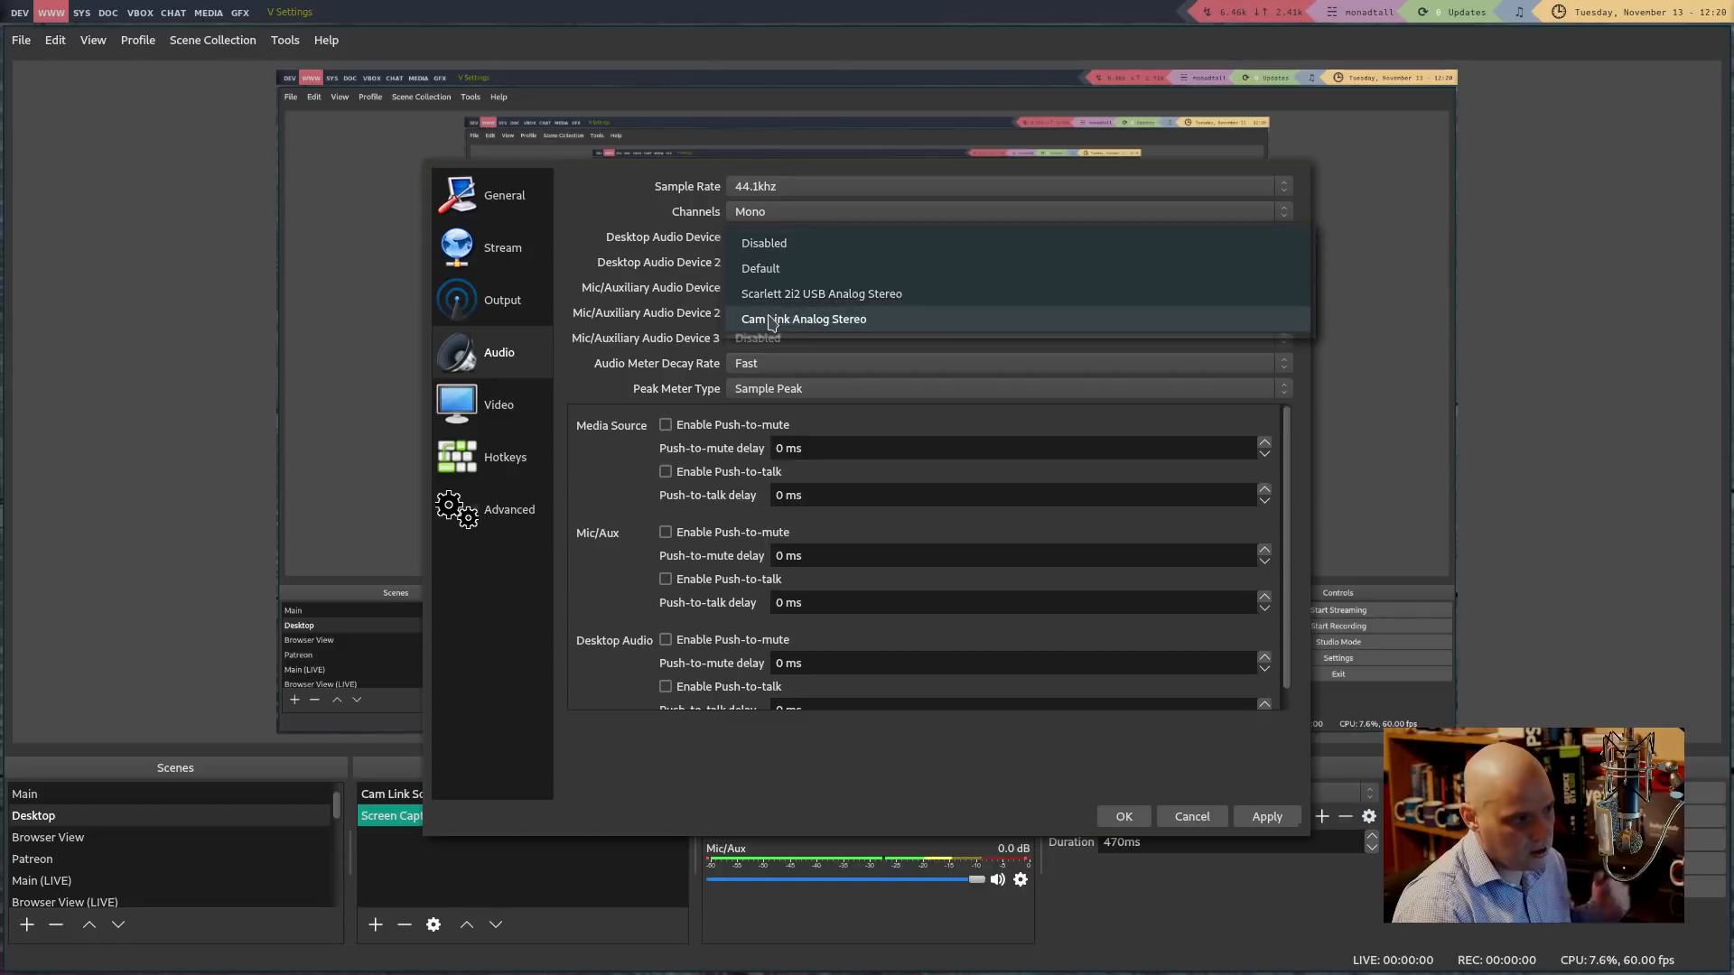
left_click(1384, 317)
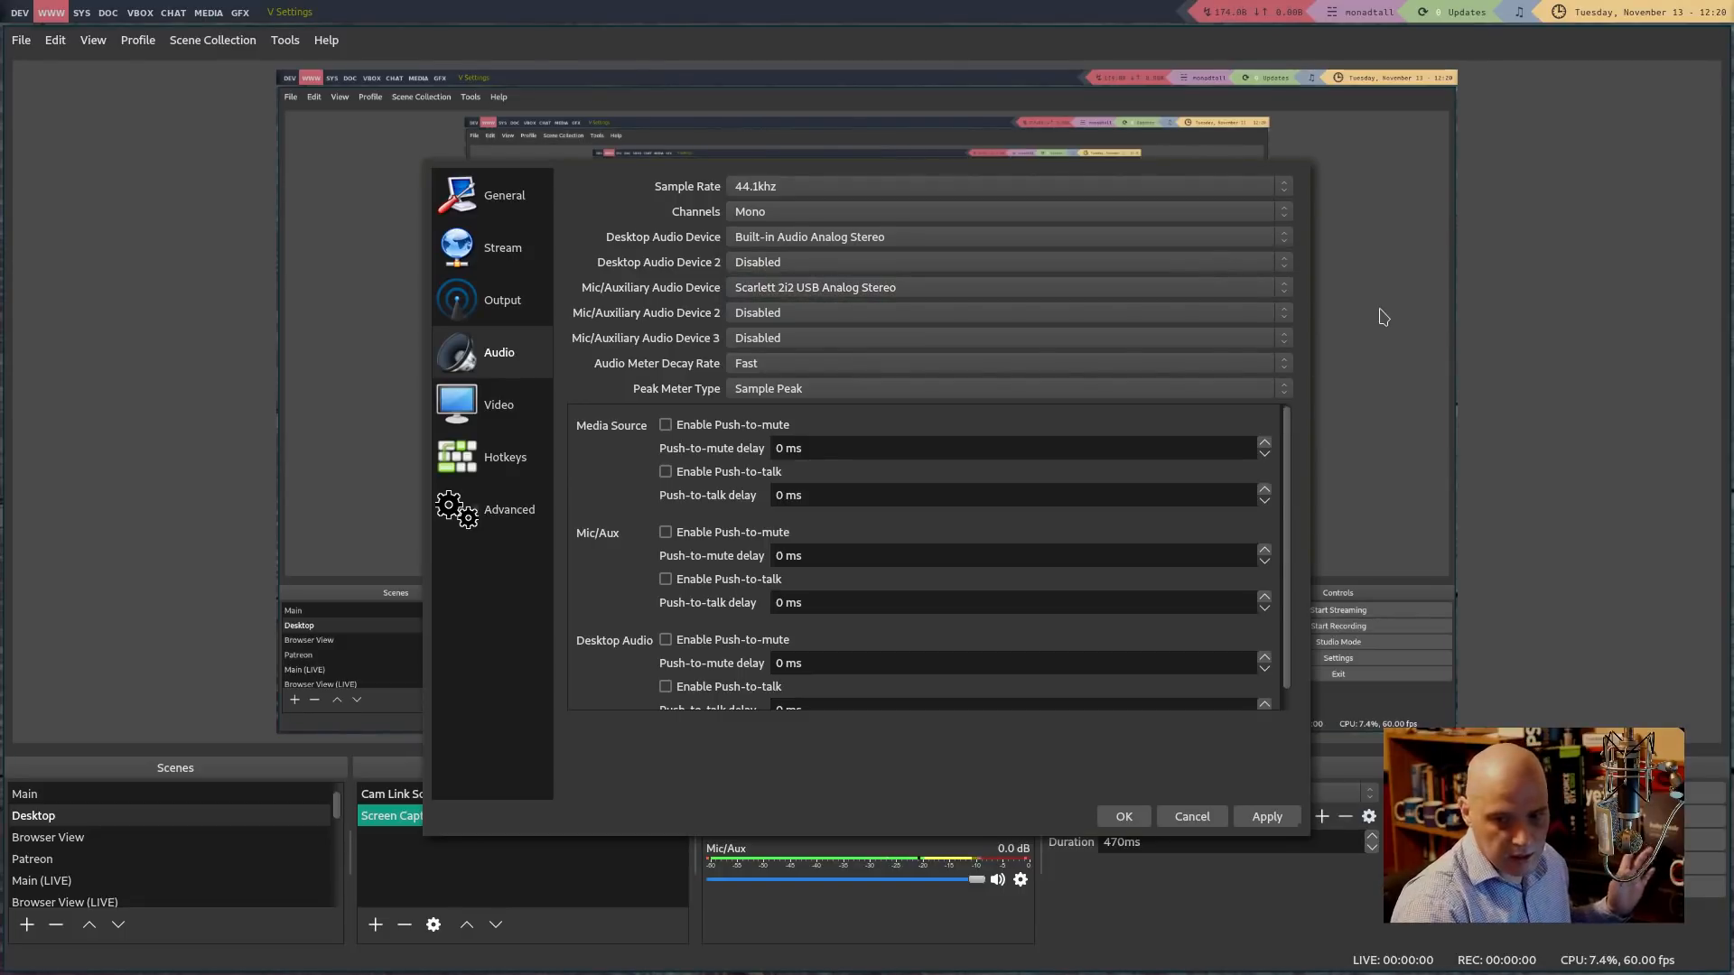
left_click(846, 282)
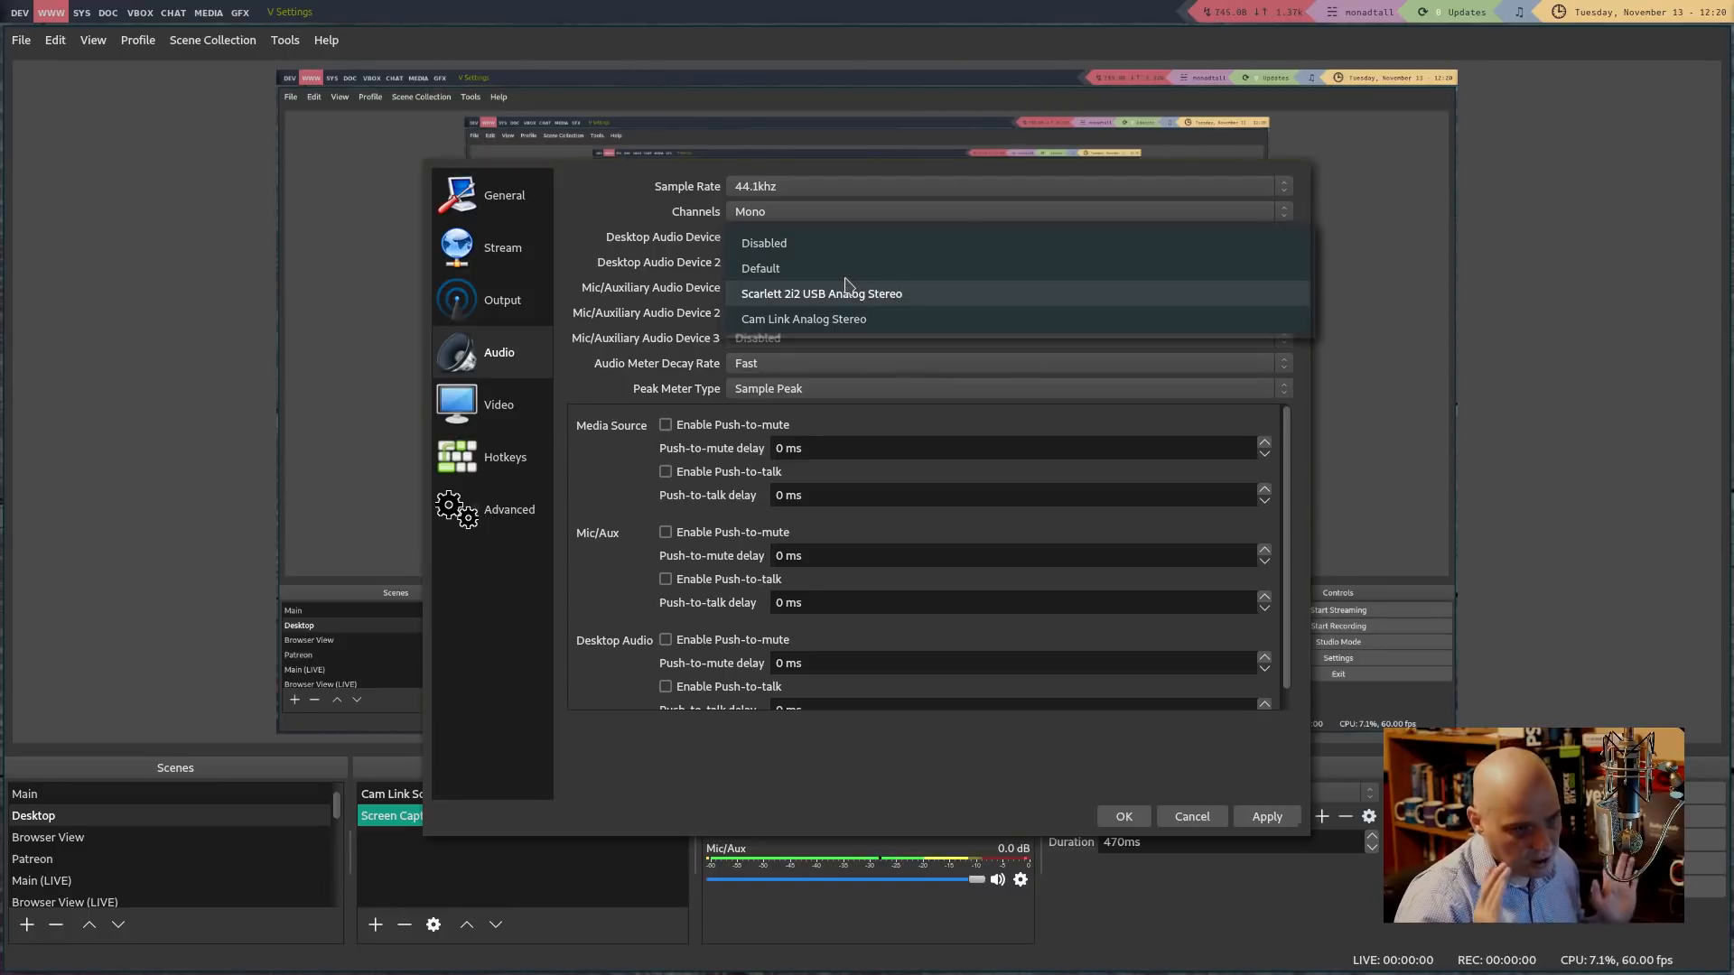
left_click(819, 295)
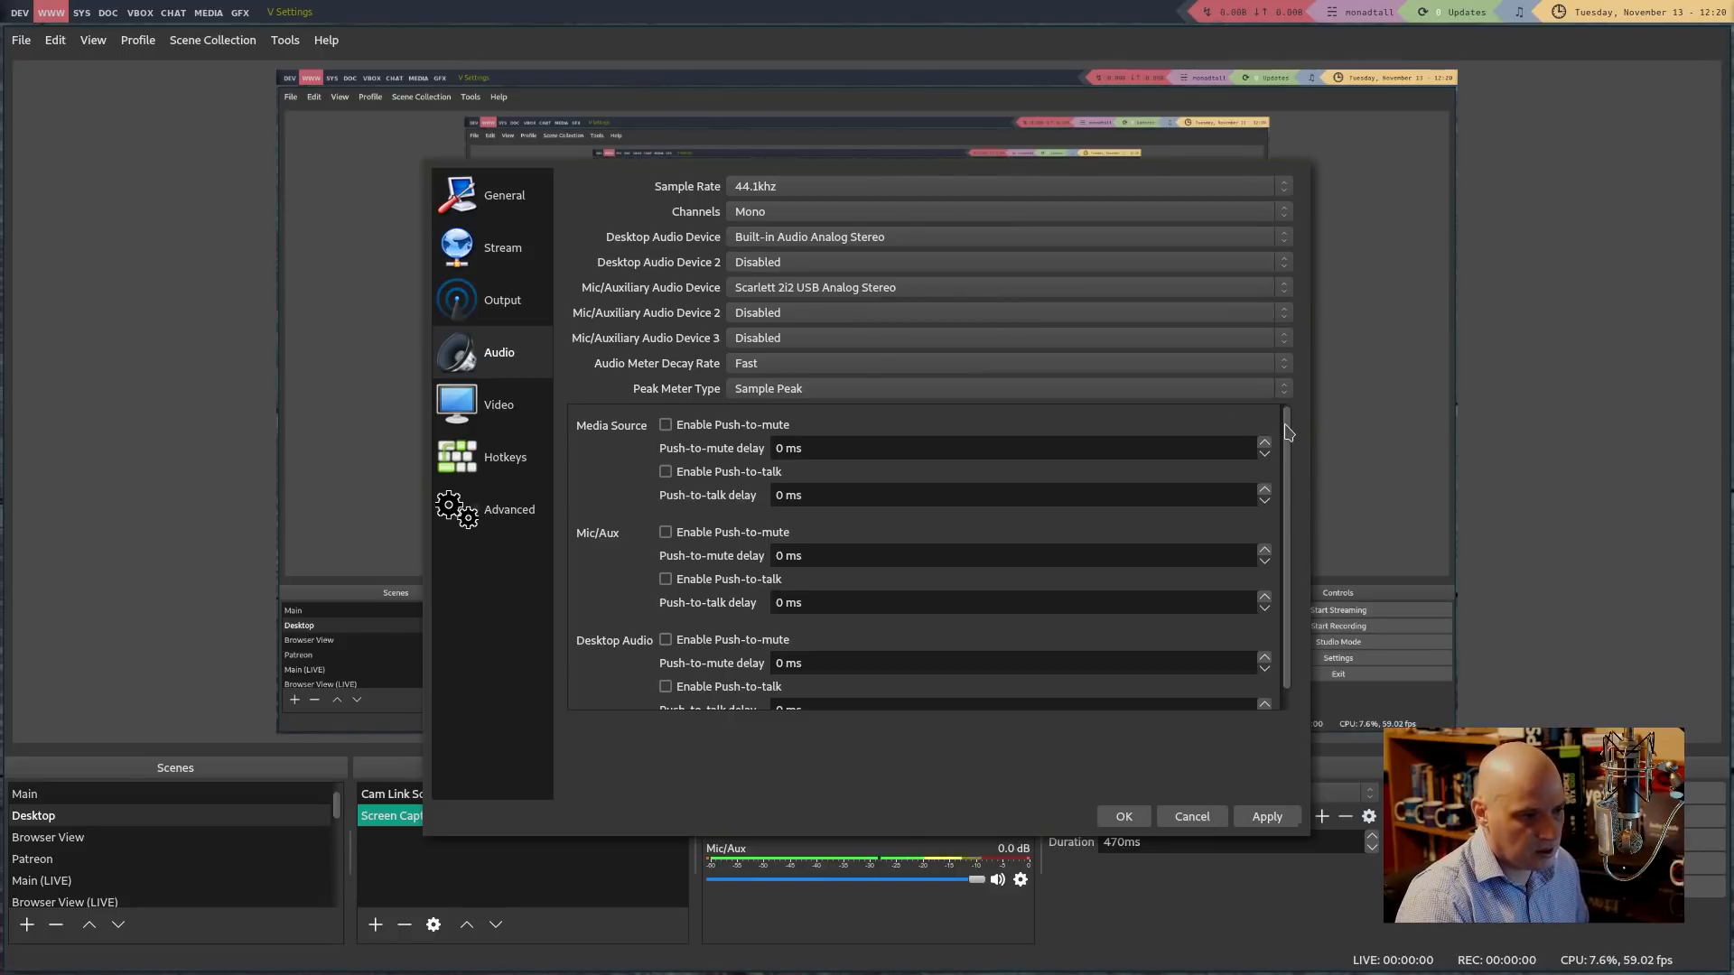
scroll(1291, 442, "down", 1)
On the Video page, keep 1920x1080 output resolution and 60 FPS
left_click(469, 402)
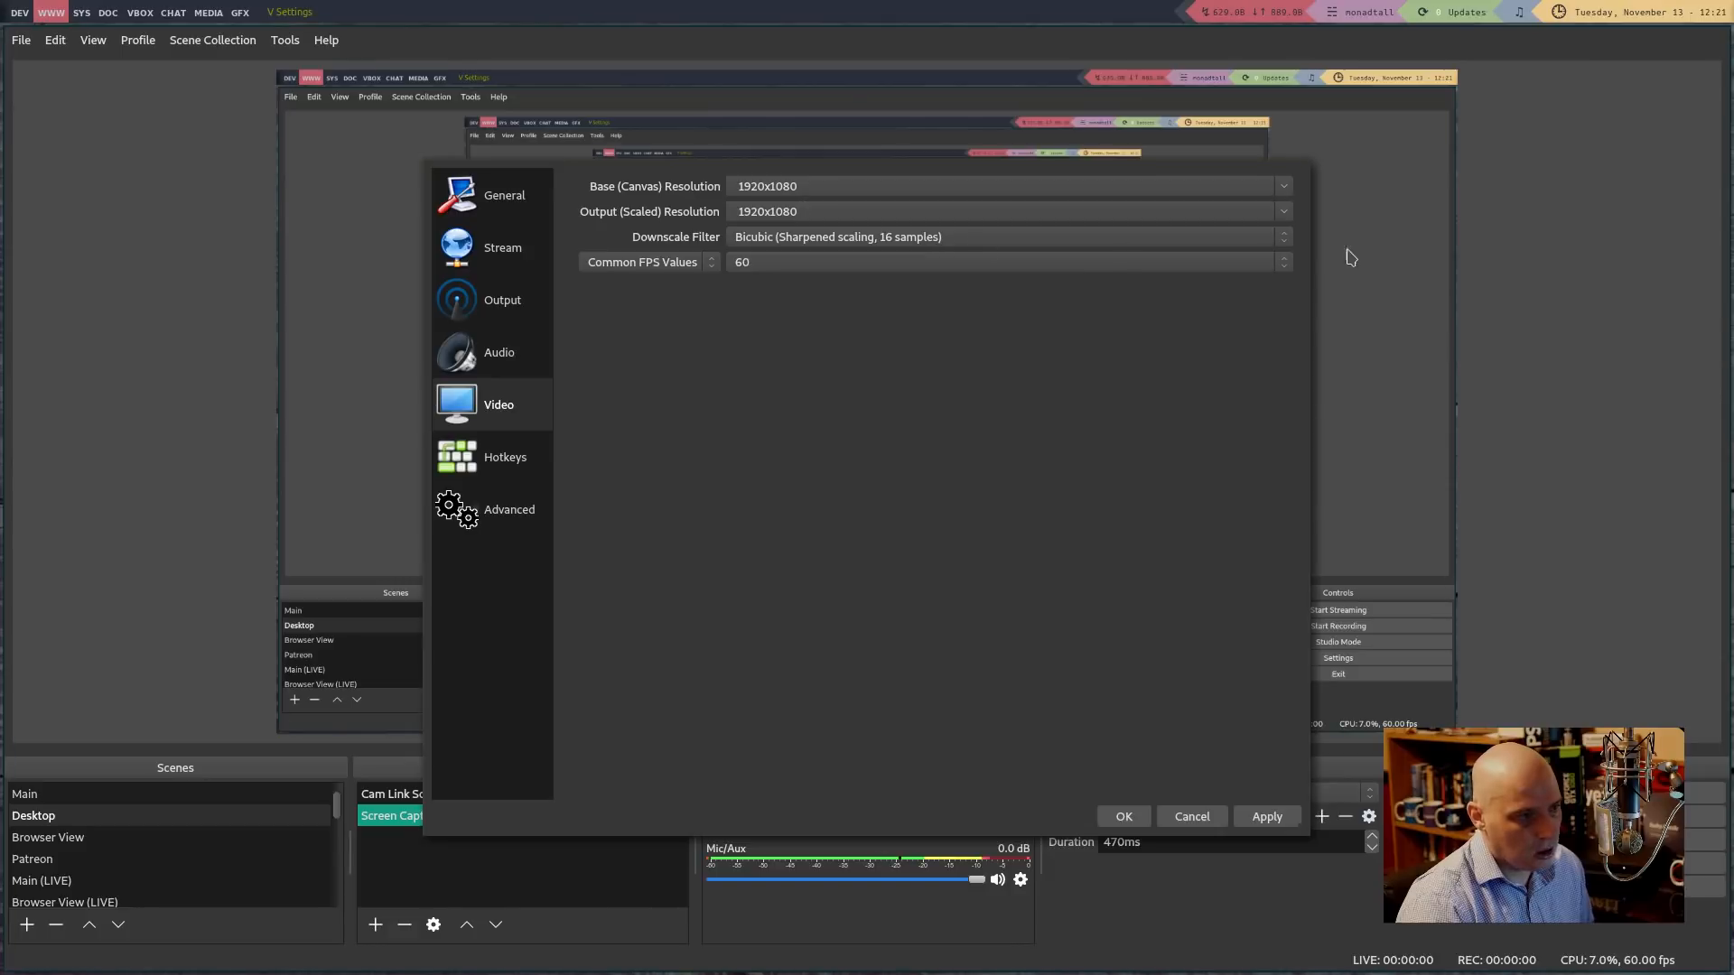
left_click(1289, 216)
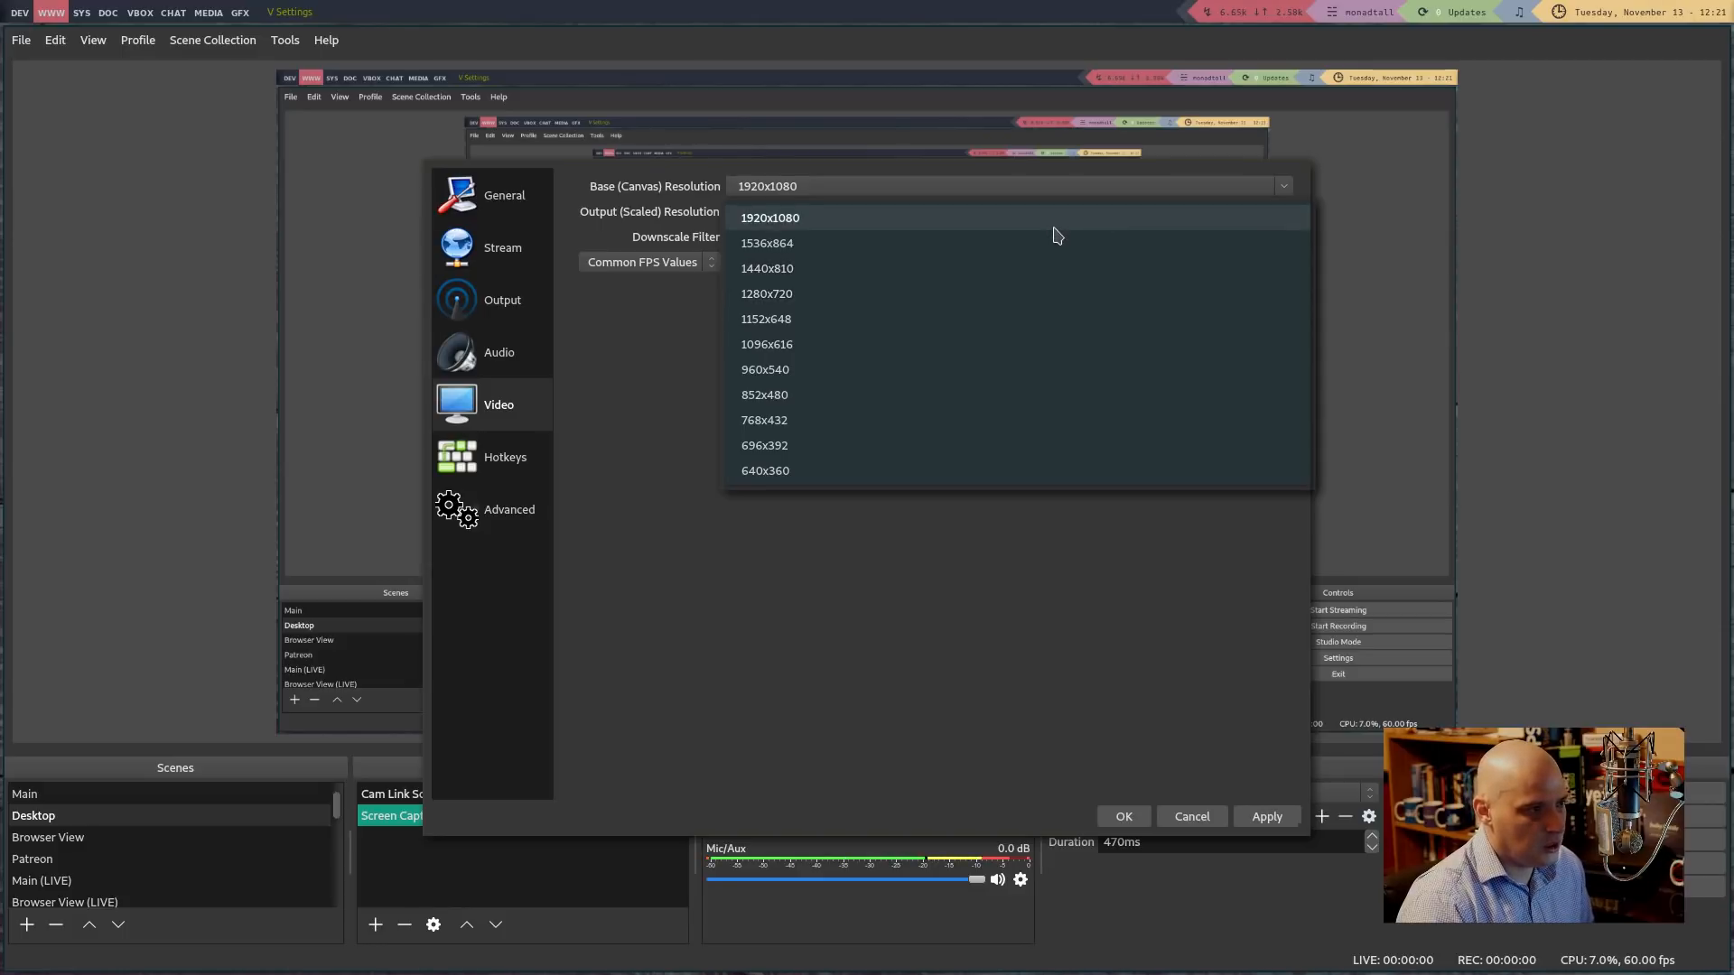
left_click(959, 640)
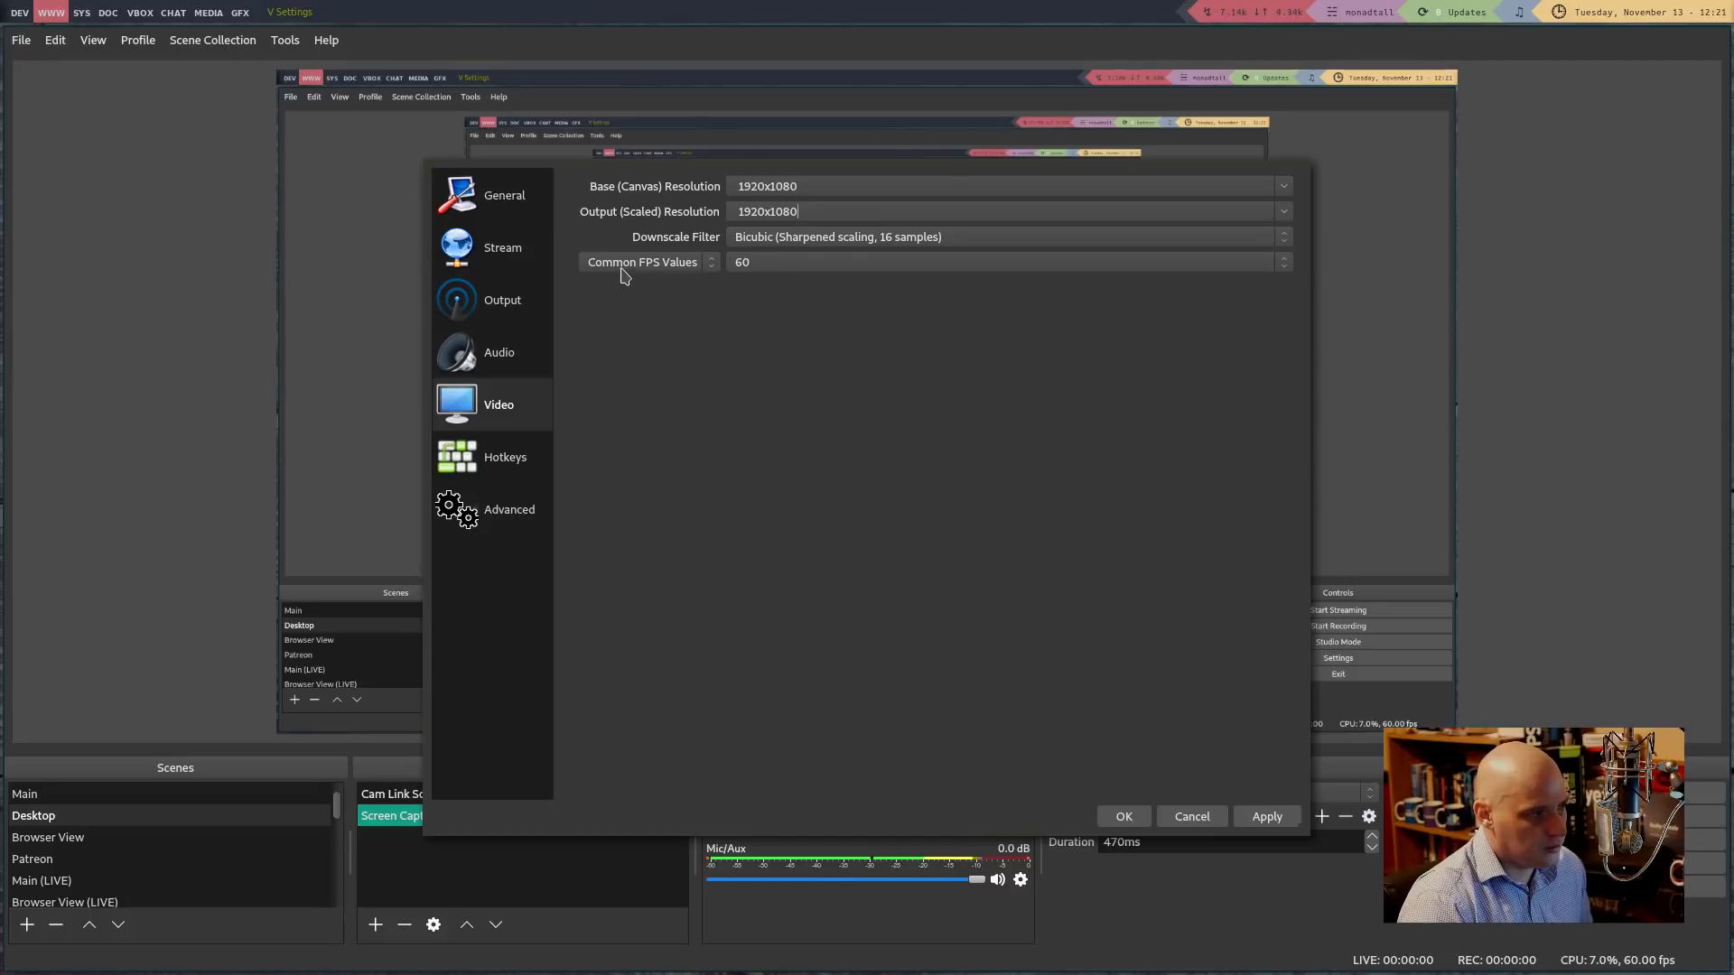
left_click(772, 264)
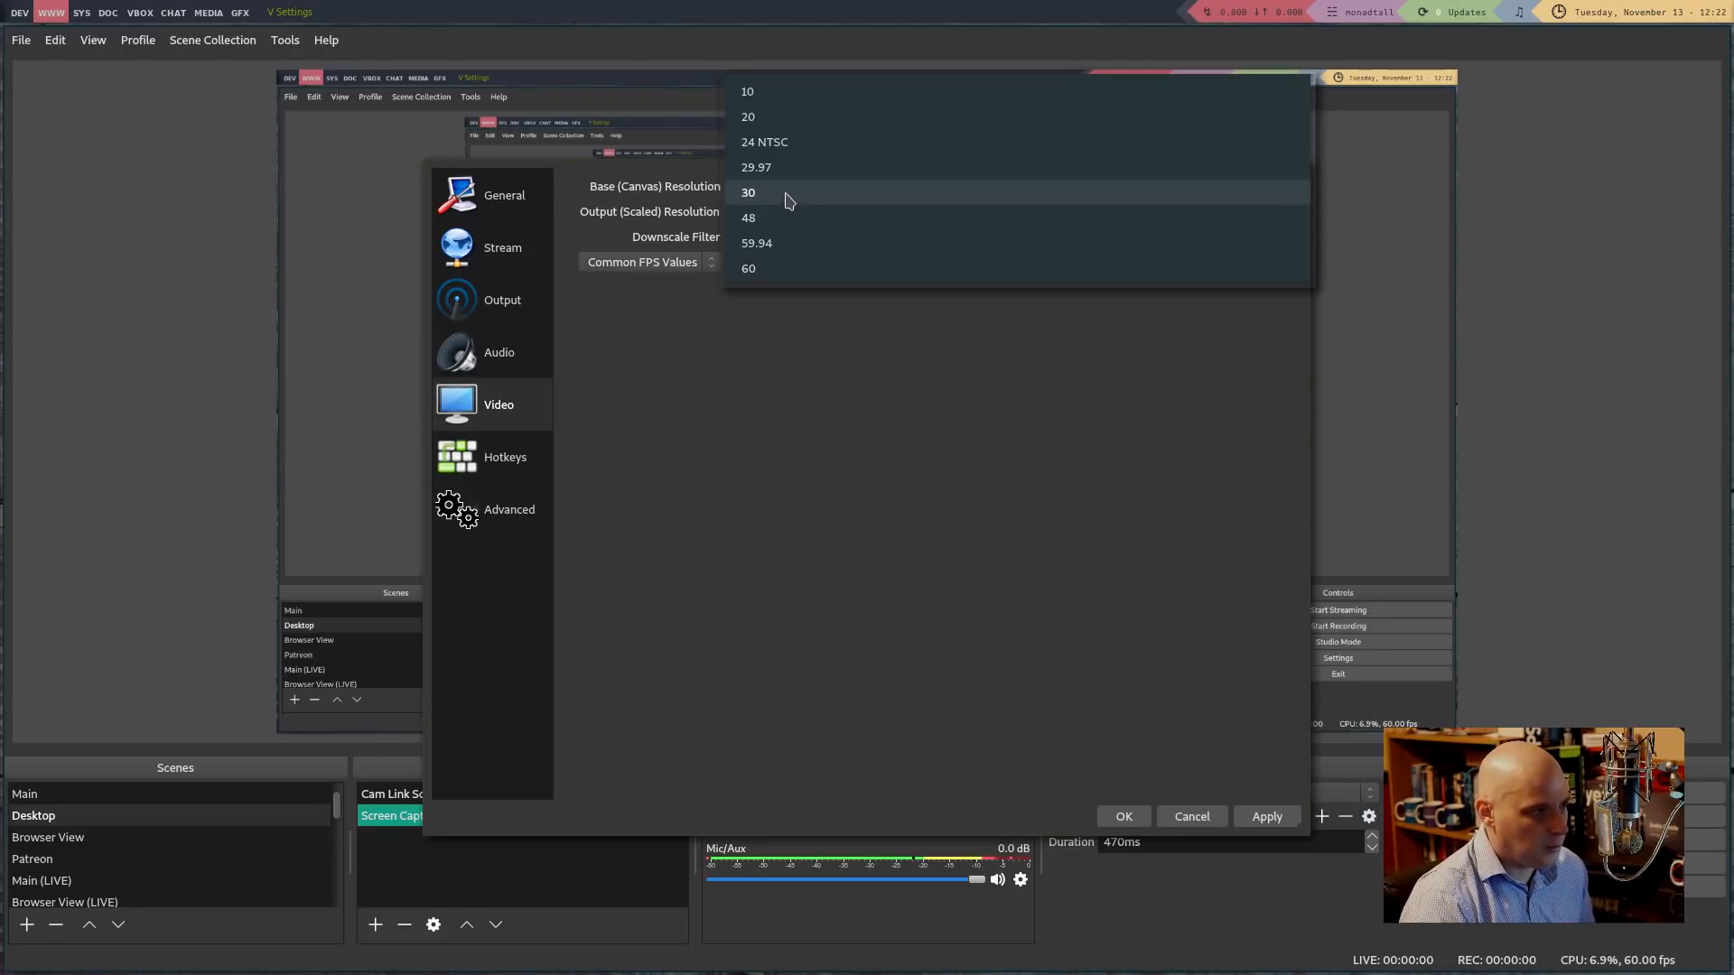
left_click(1017, 630)
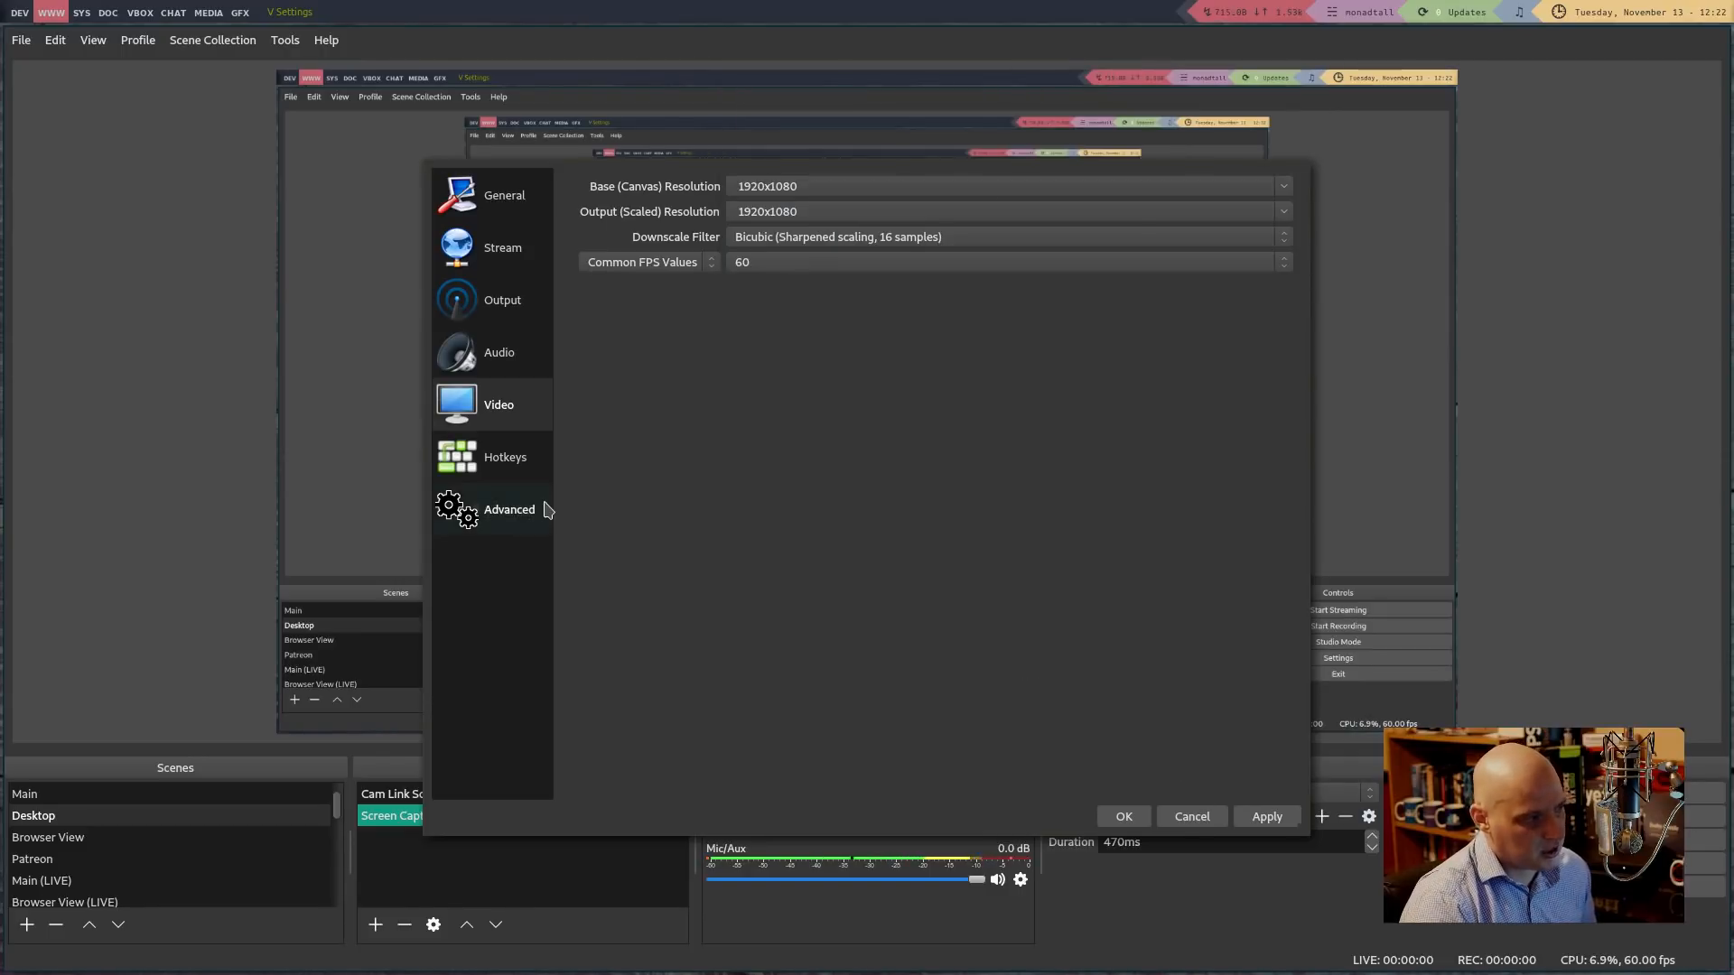
Review the Hotkeys page's streaming, recording and per-scene source shortcuts, returning to the top
left_click(511, 468)
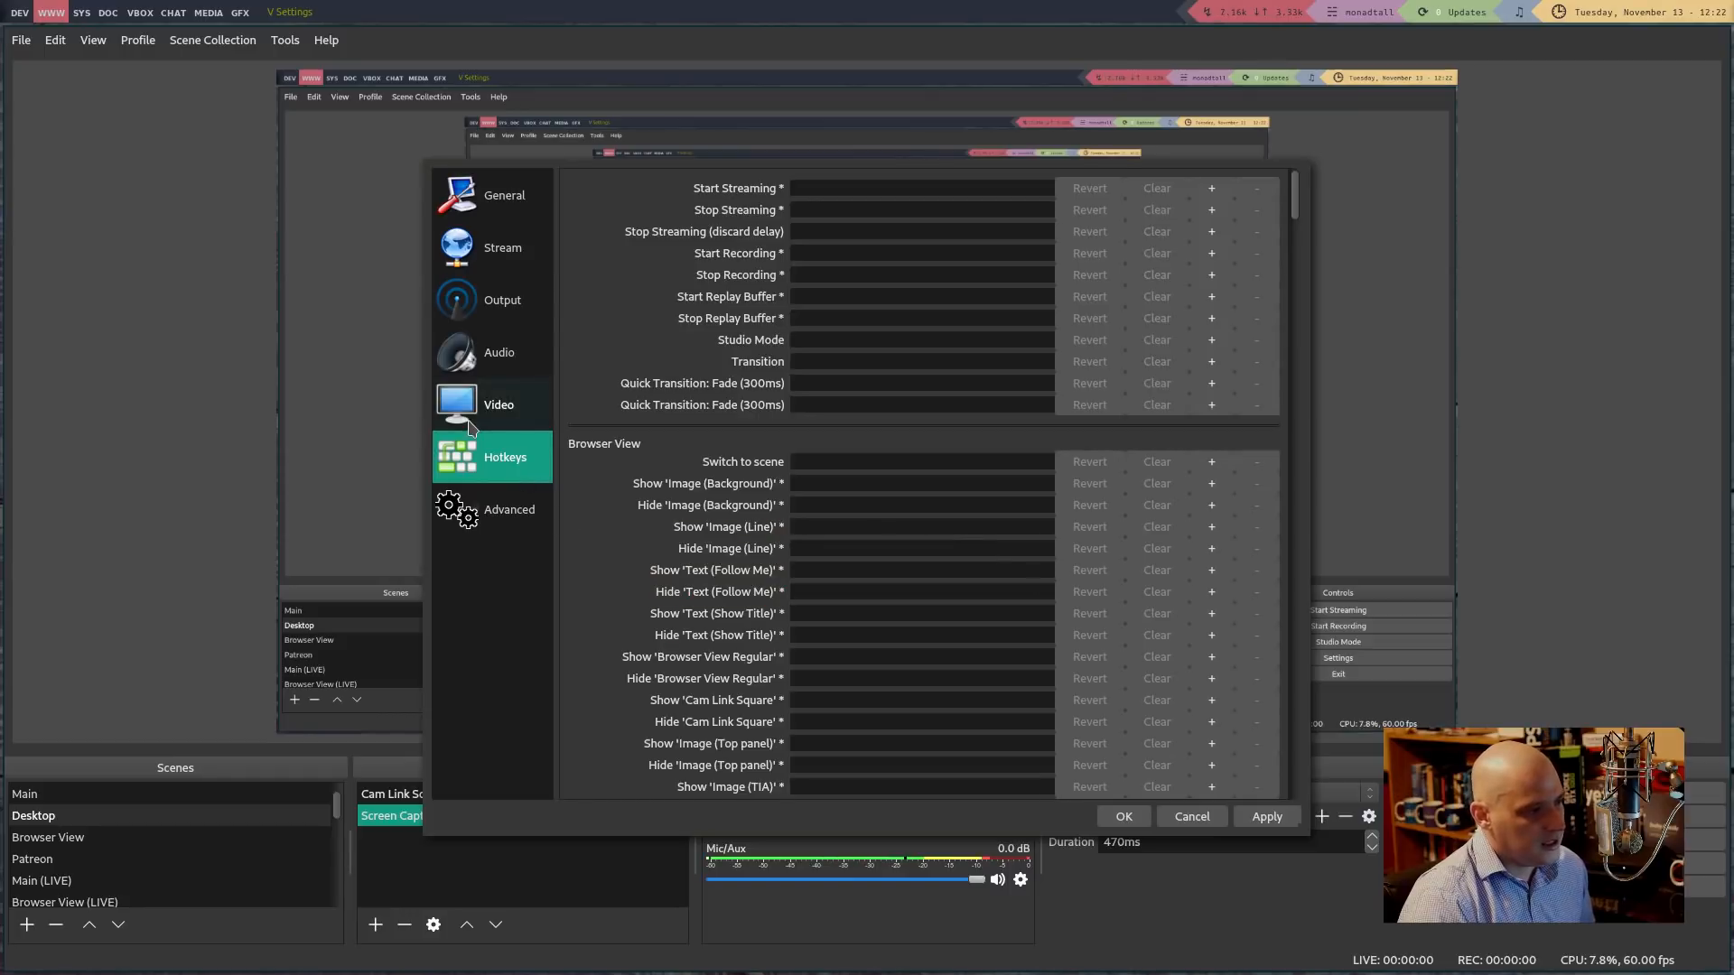
left_click_drag(1298, 203, 1294, 573)
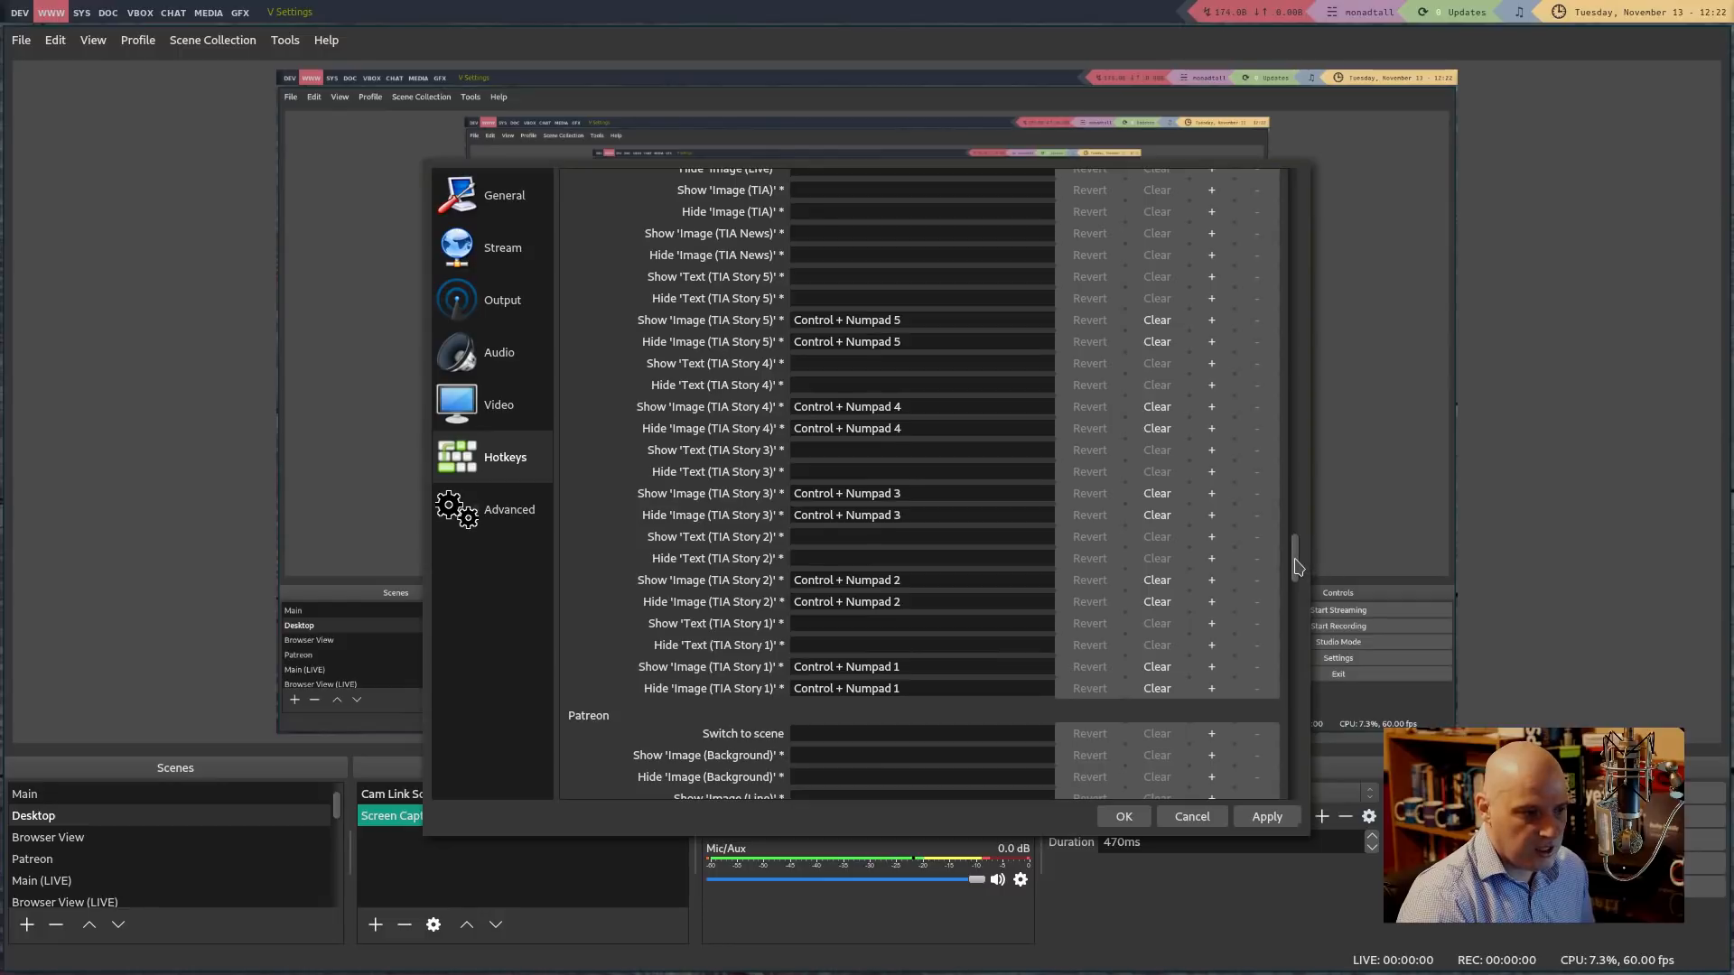
left_click_drag(1297, 566, 1301, 192)
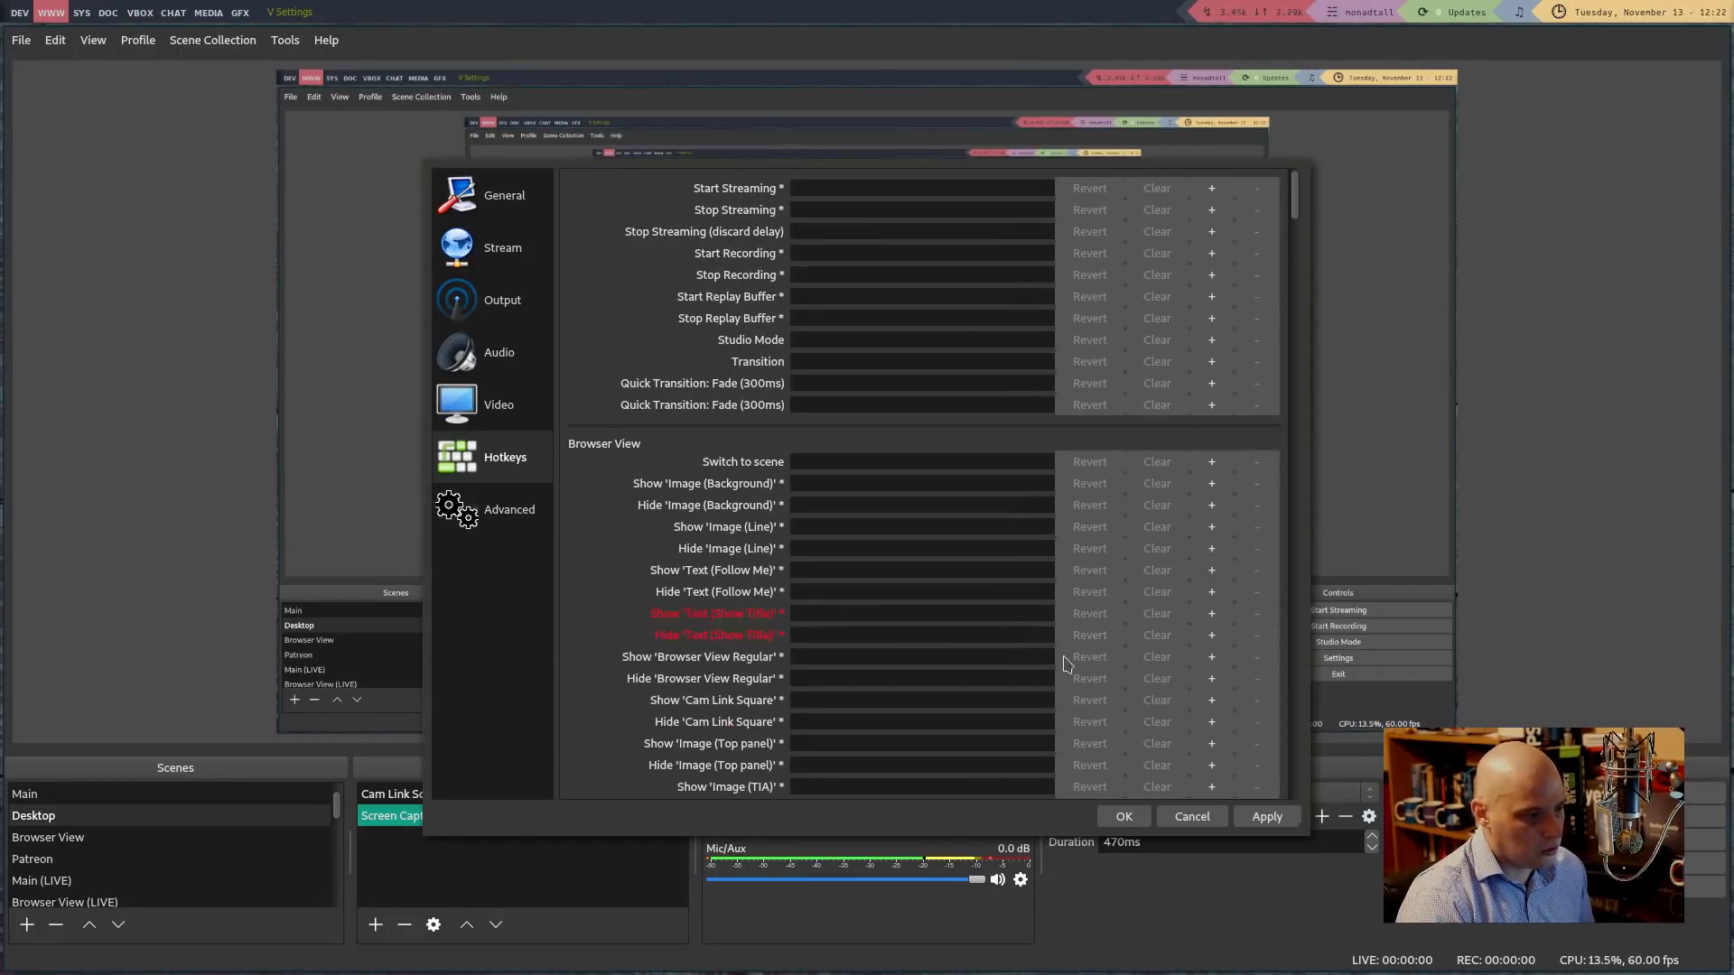
Save the settings and close the Settings window
left_click(1124, 817)
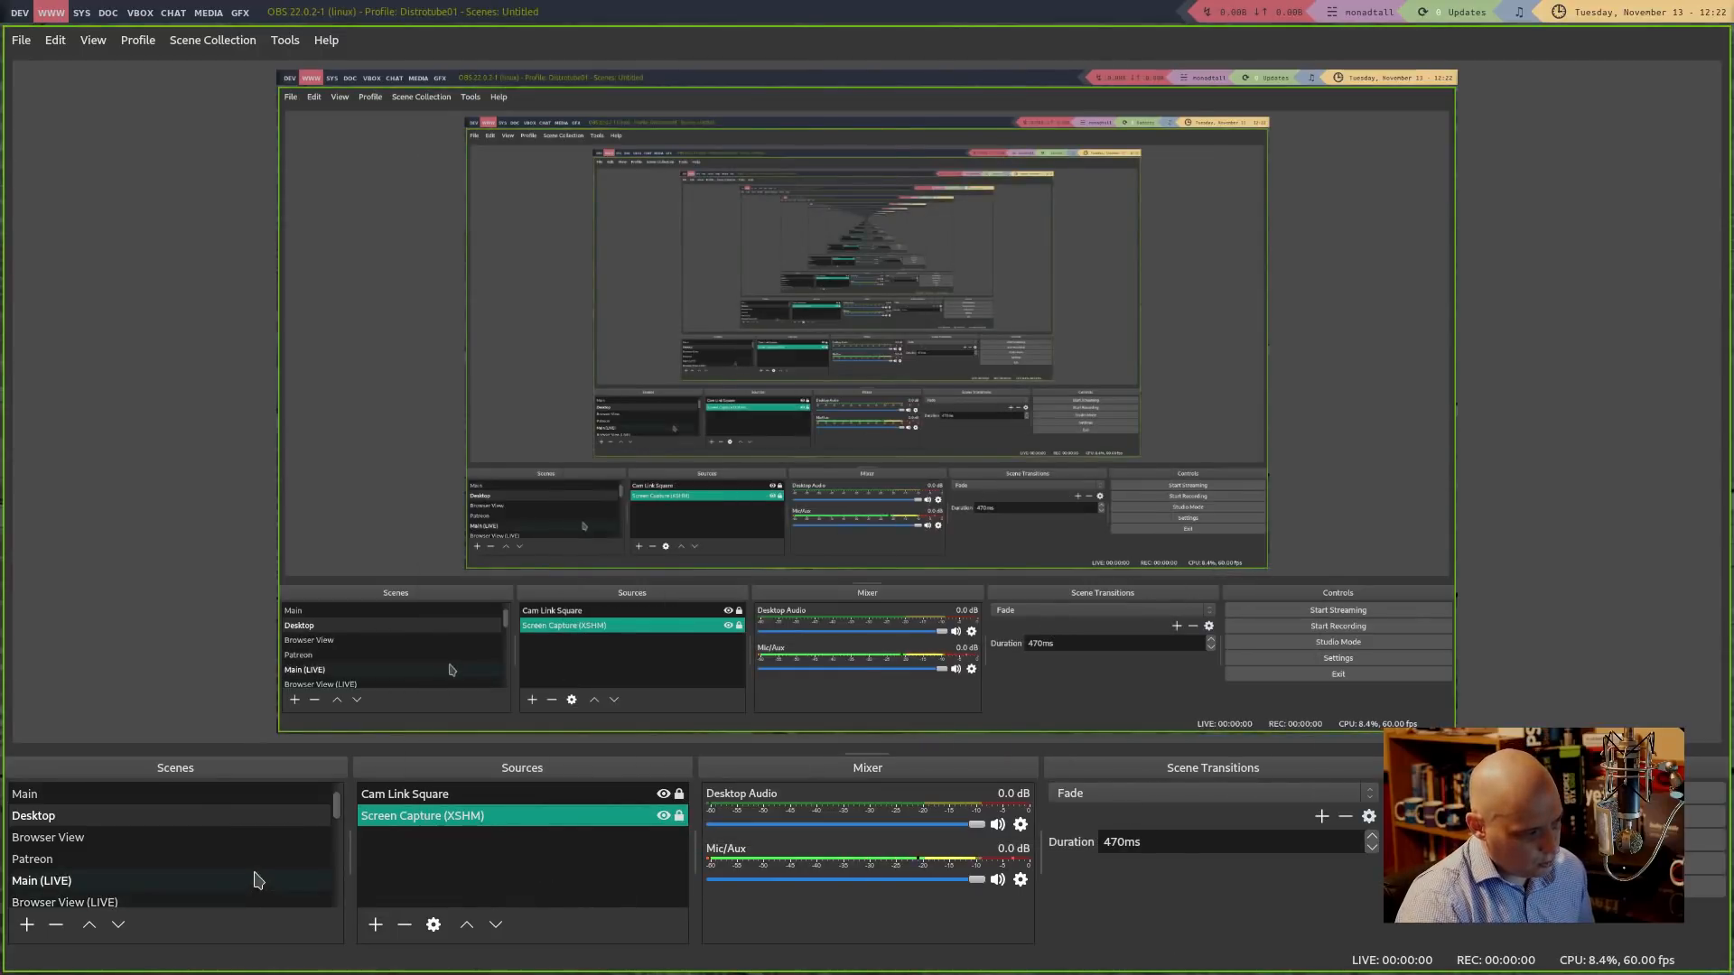
scroll(253, 876, "down", 6)
scroll(181, 845, "up", 4)
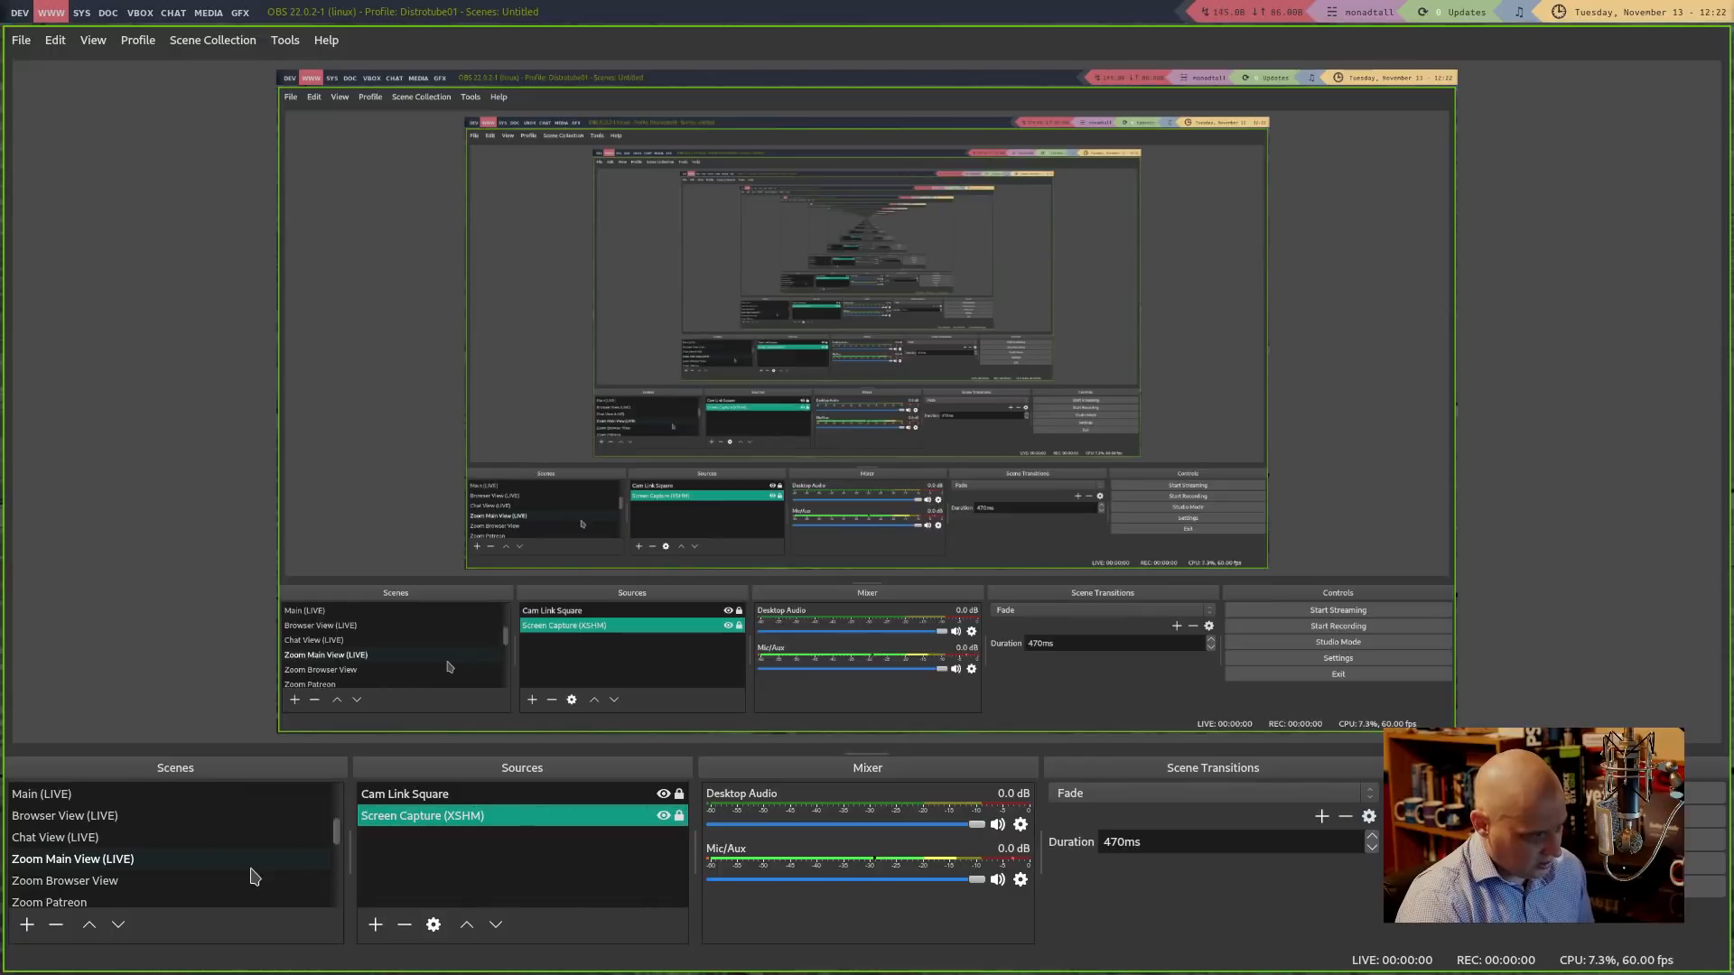
In the Main (LIVE) scene, show the arrow images and headlines for TIA stories 1–4
left_click(126, 795)
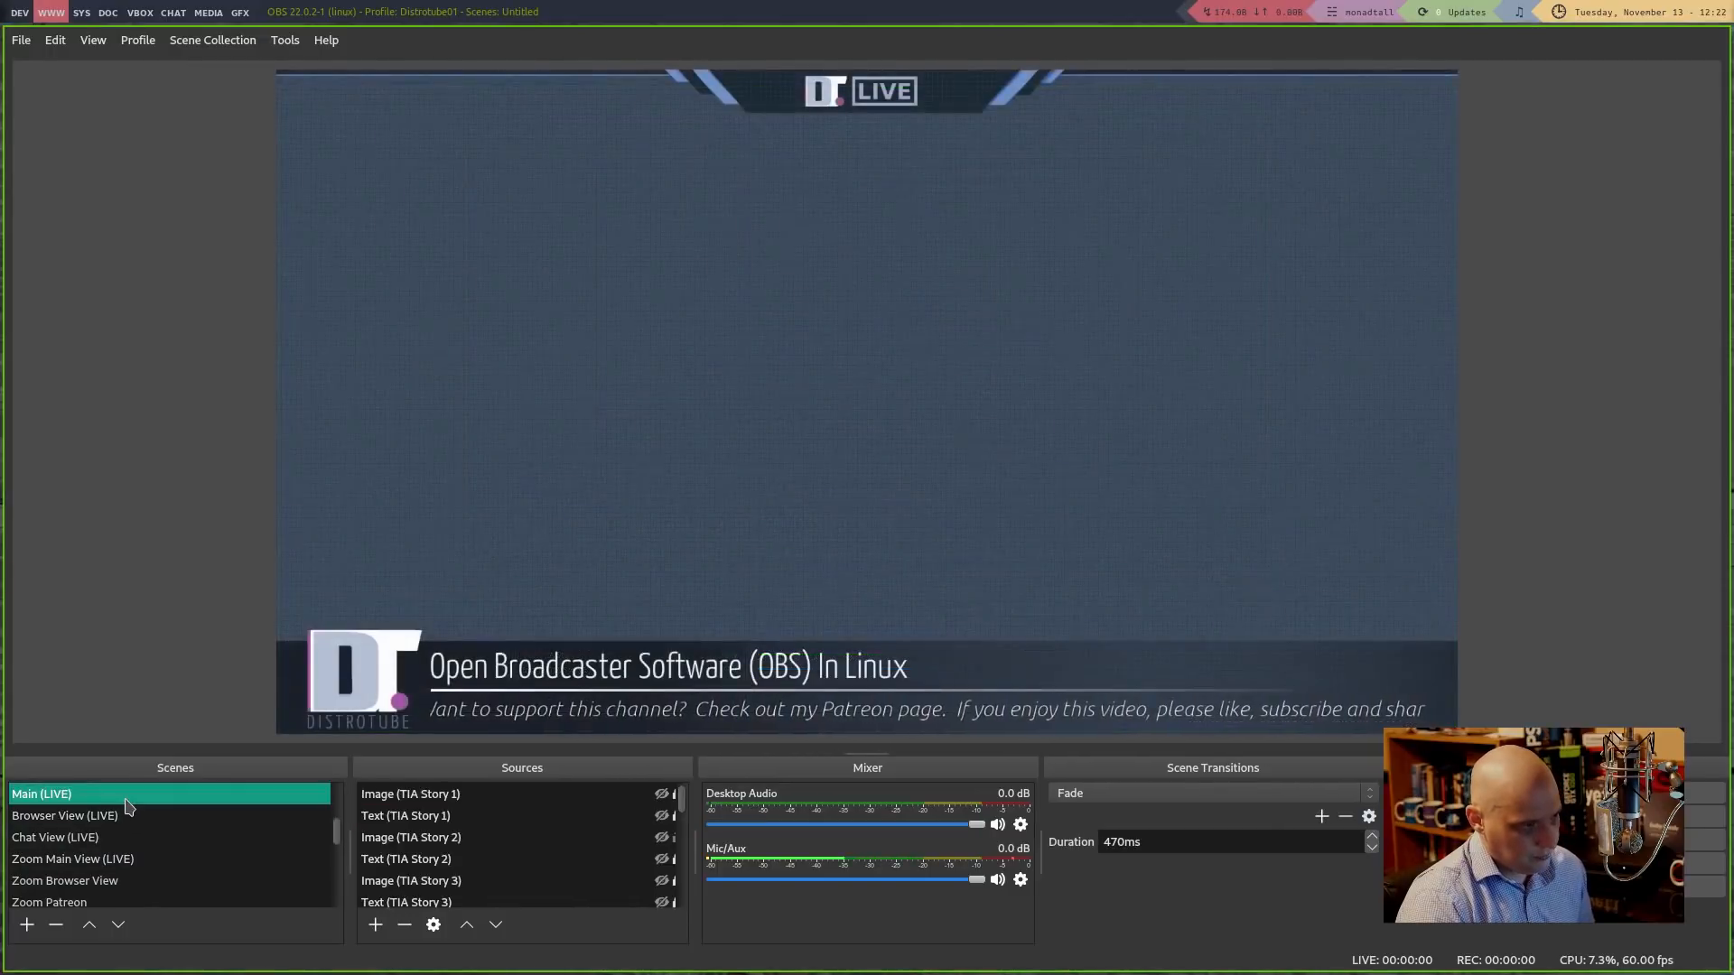
left_click(661, 793)
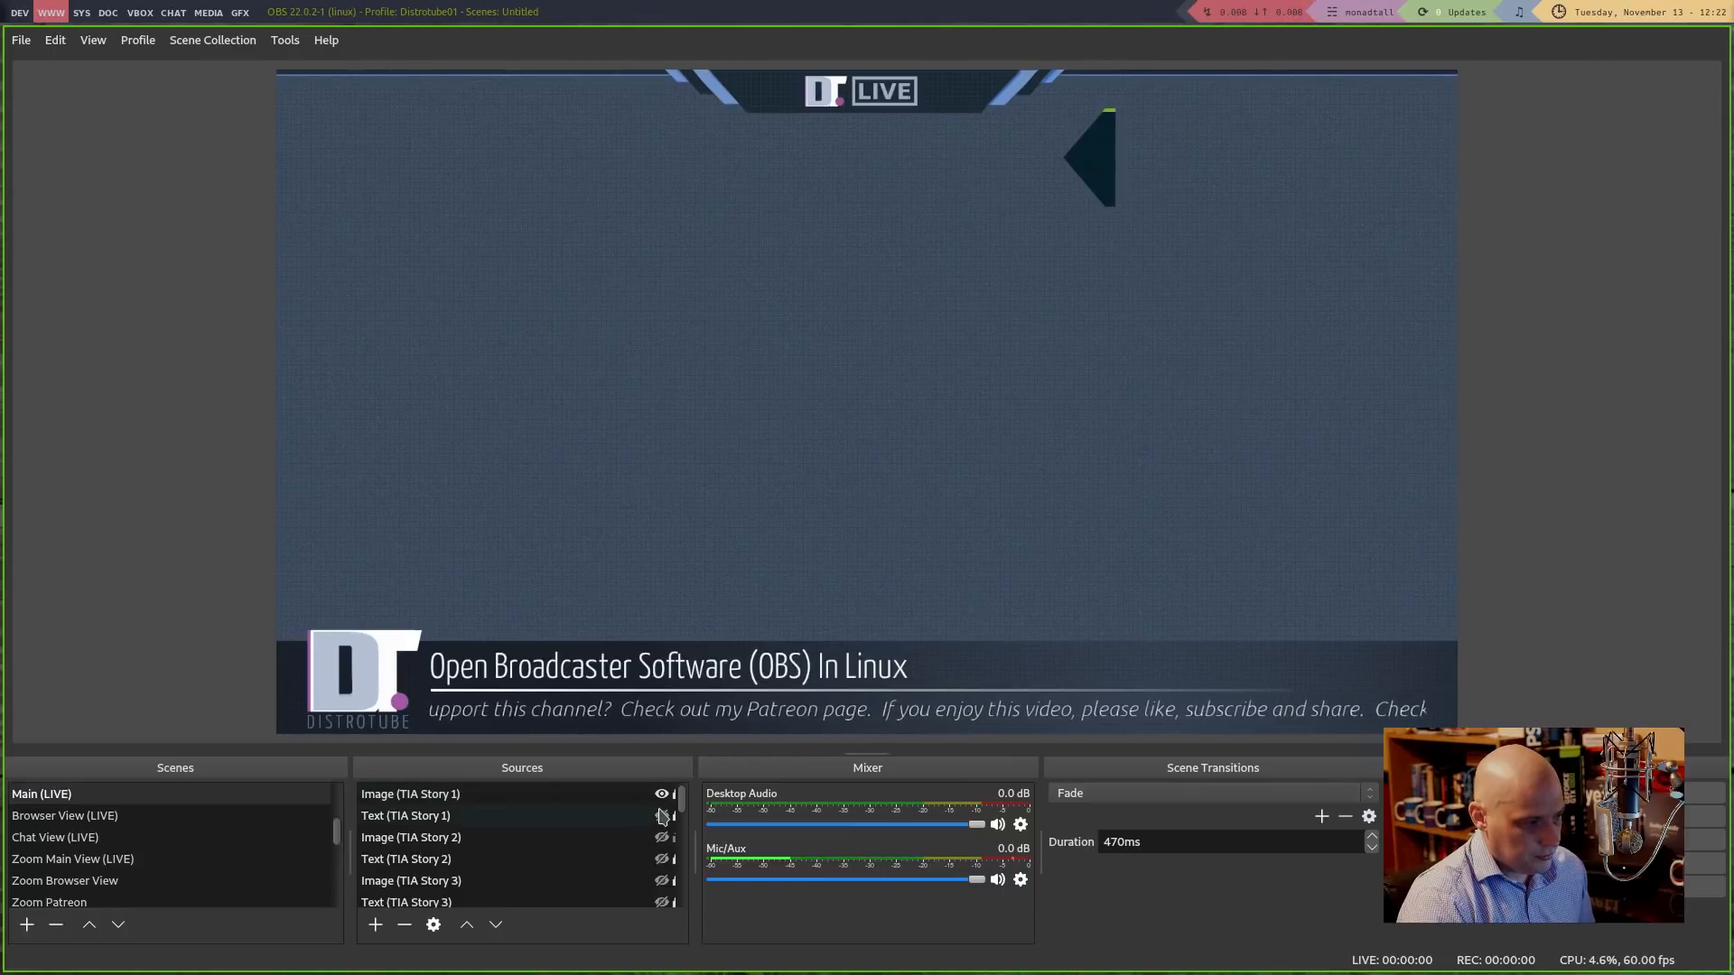
left_click(661, 815)
left_click(662, 837)
left_click(662, 858)
left_click(662, 881)
scroll(658, 872, "down", 1)
left_click(662, 837)
left_click(660, 864)
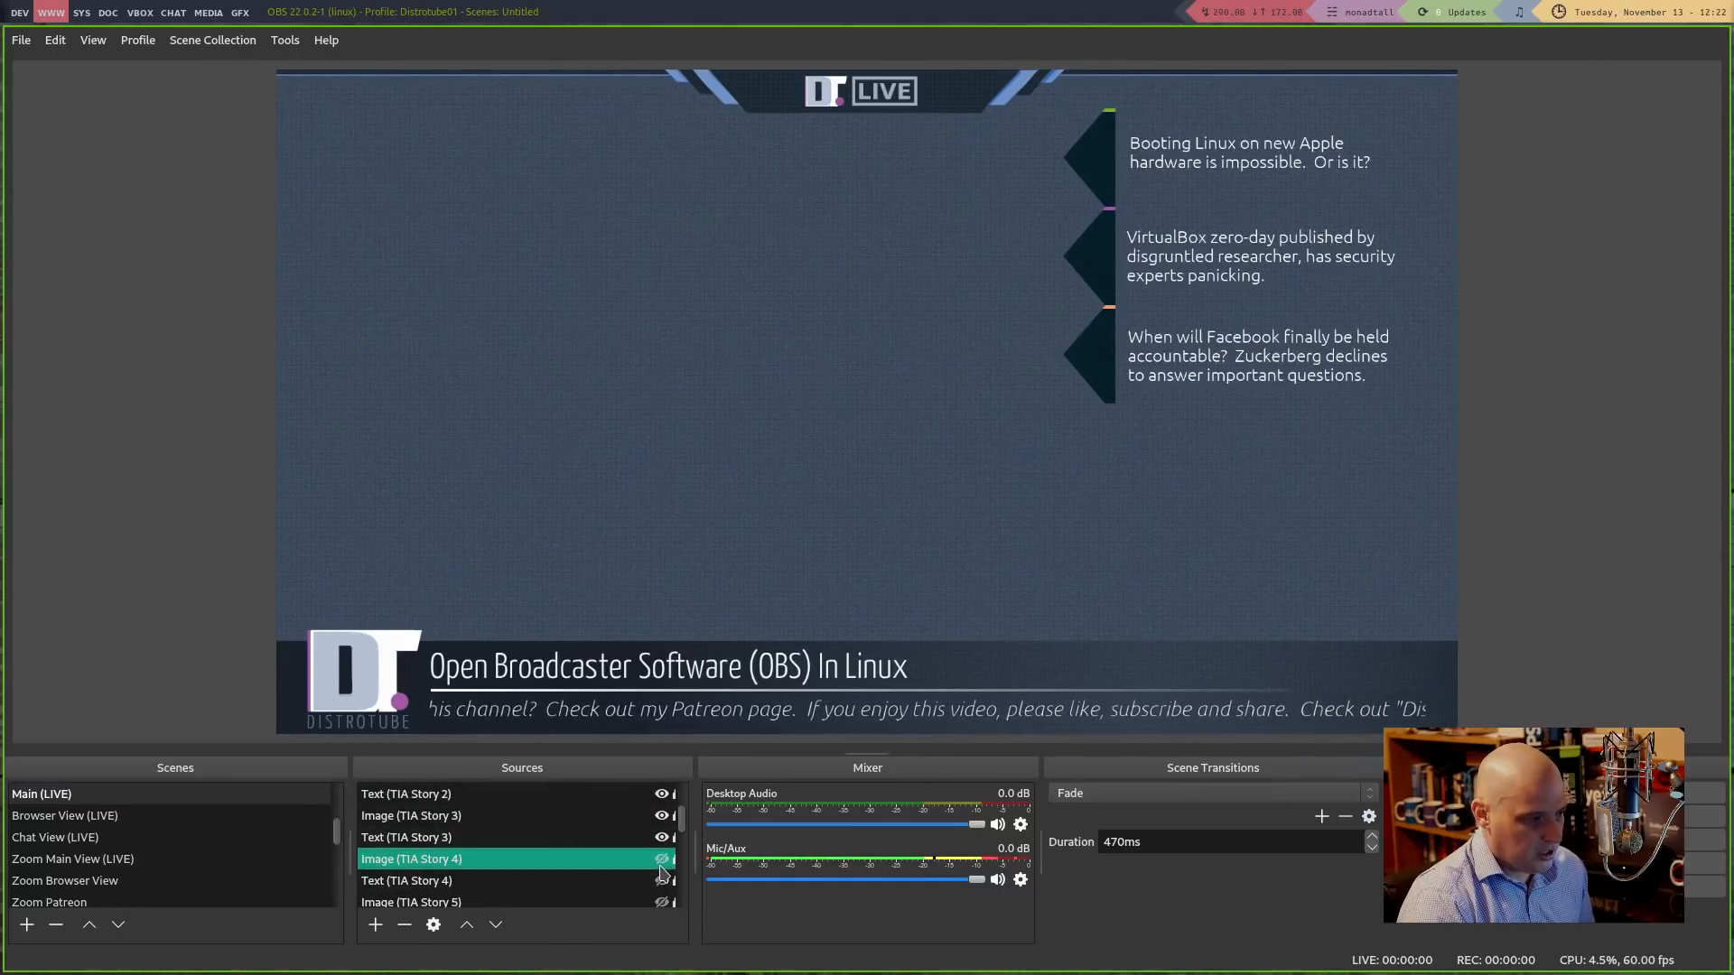
left_click(661, 860)
left_click(662, 880)
left_click(661, 900)
Show the TAKING INTO ACCOUNT header, dark TIA News panels, and Story 5 image and text
scroll(654, 862, "down", 4)
left_click(662, 816)
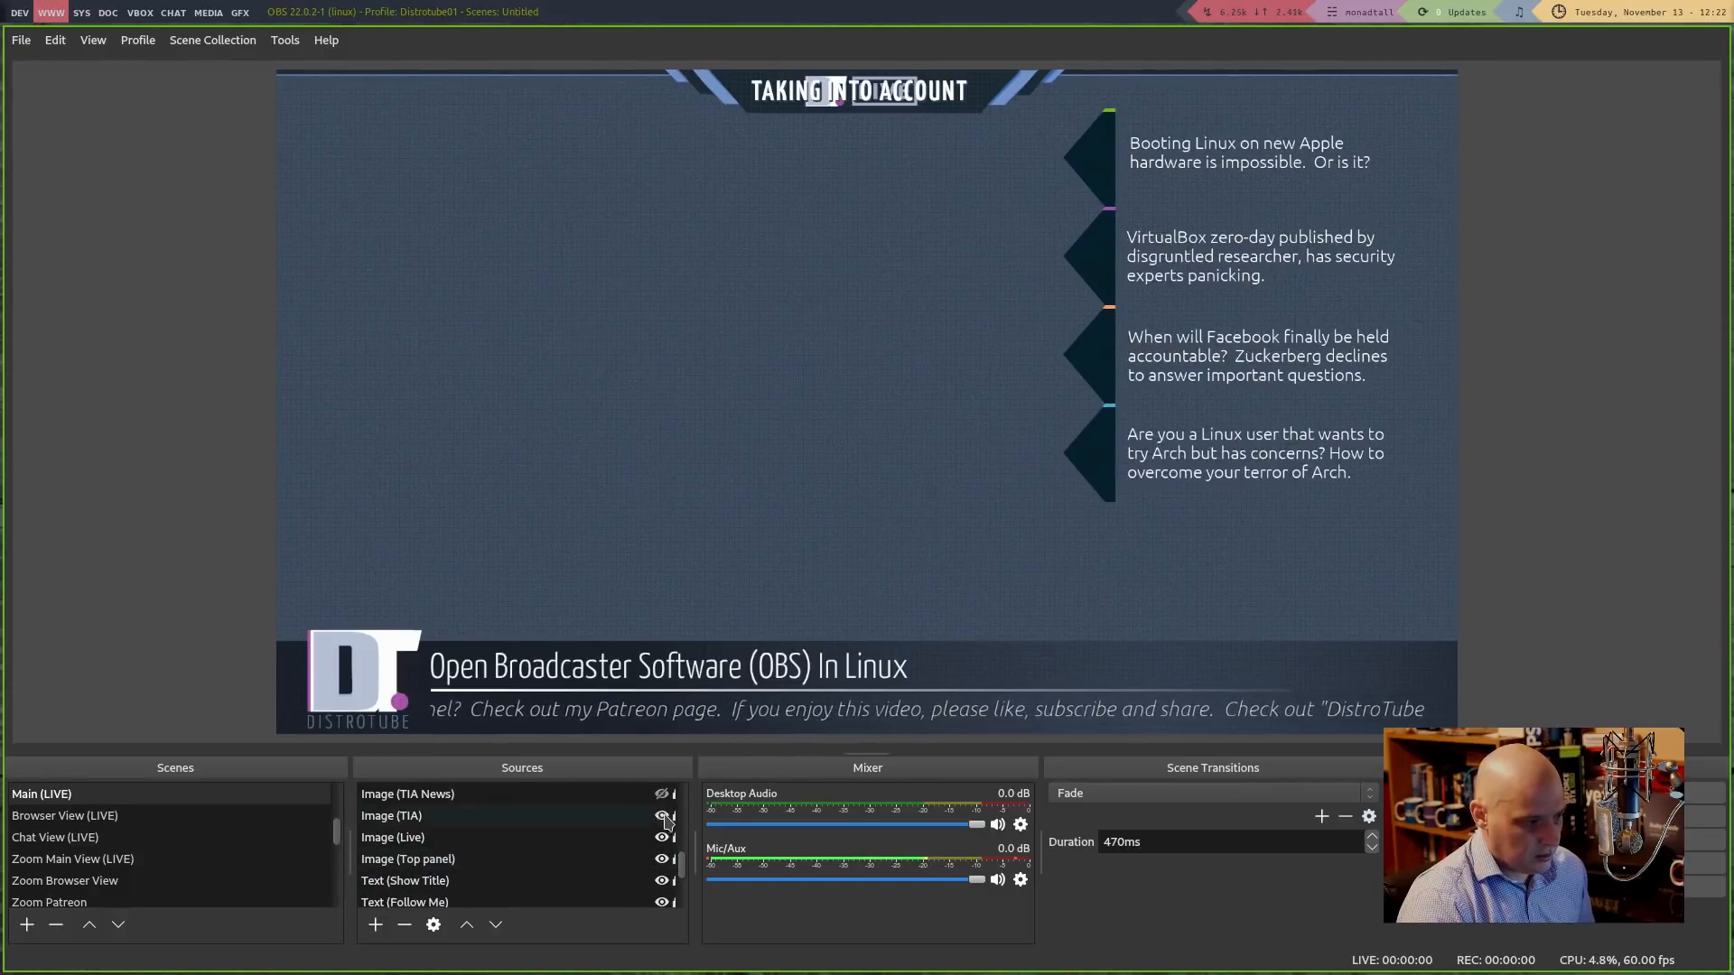
left_click(662, 793)
scroll(648, 819, "up", 1)
left_click(669, 842)
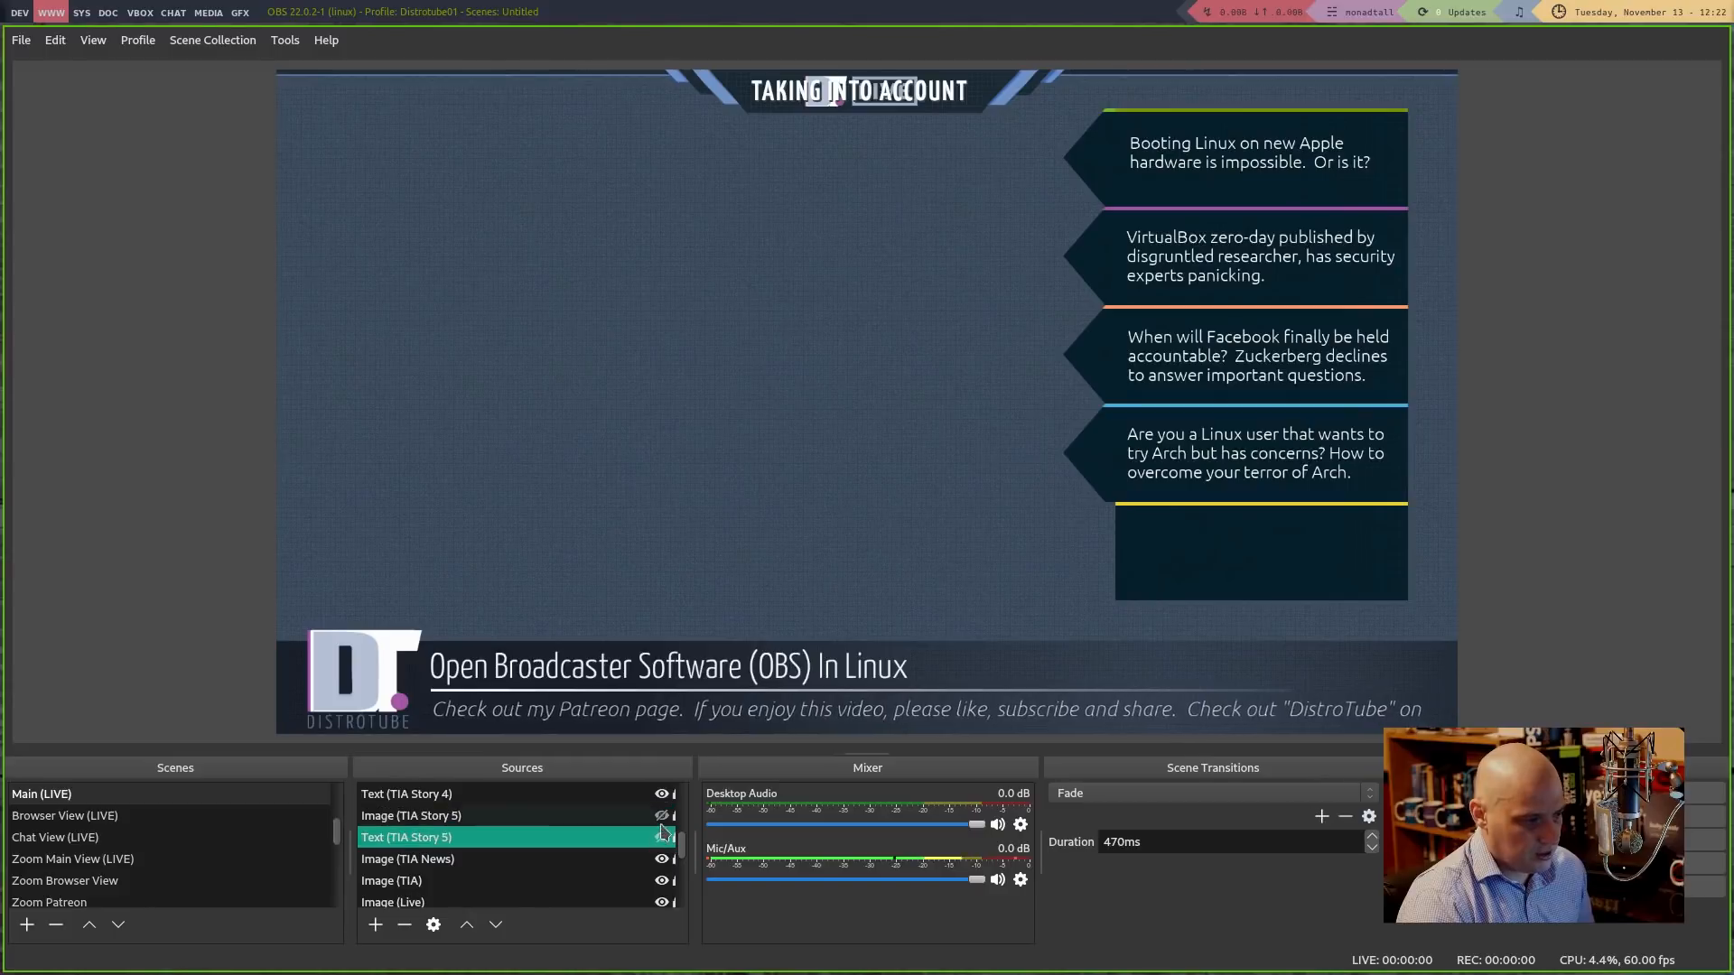
left_click(661, 816)
left_click(662, 837)
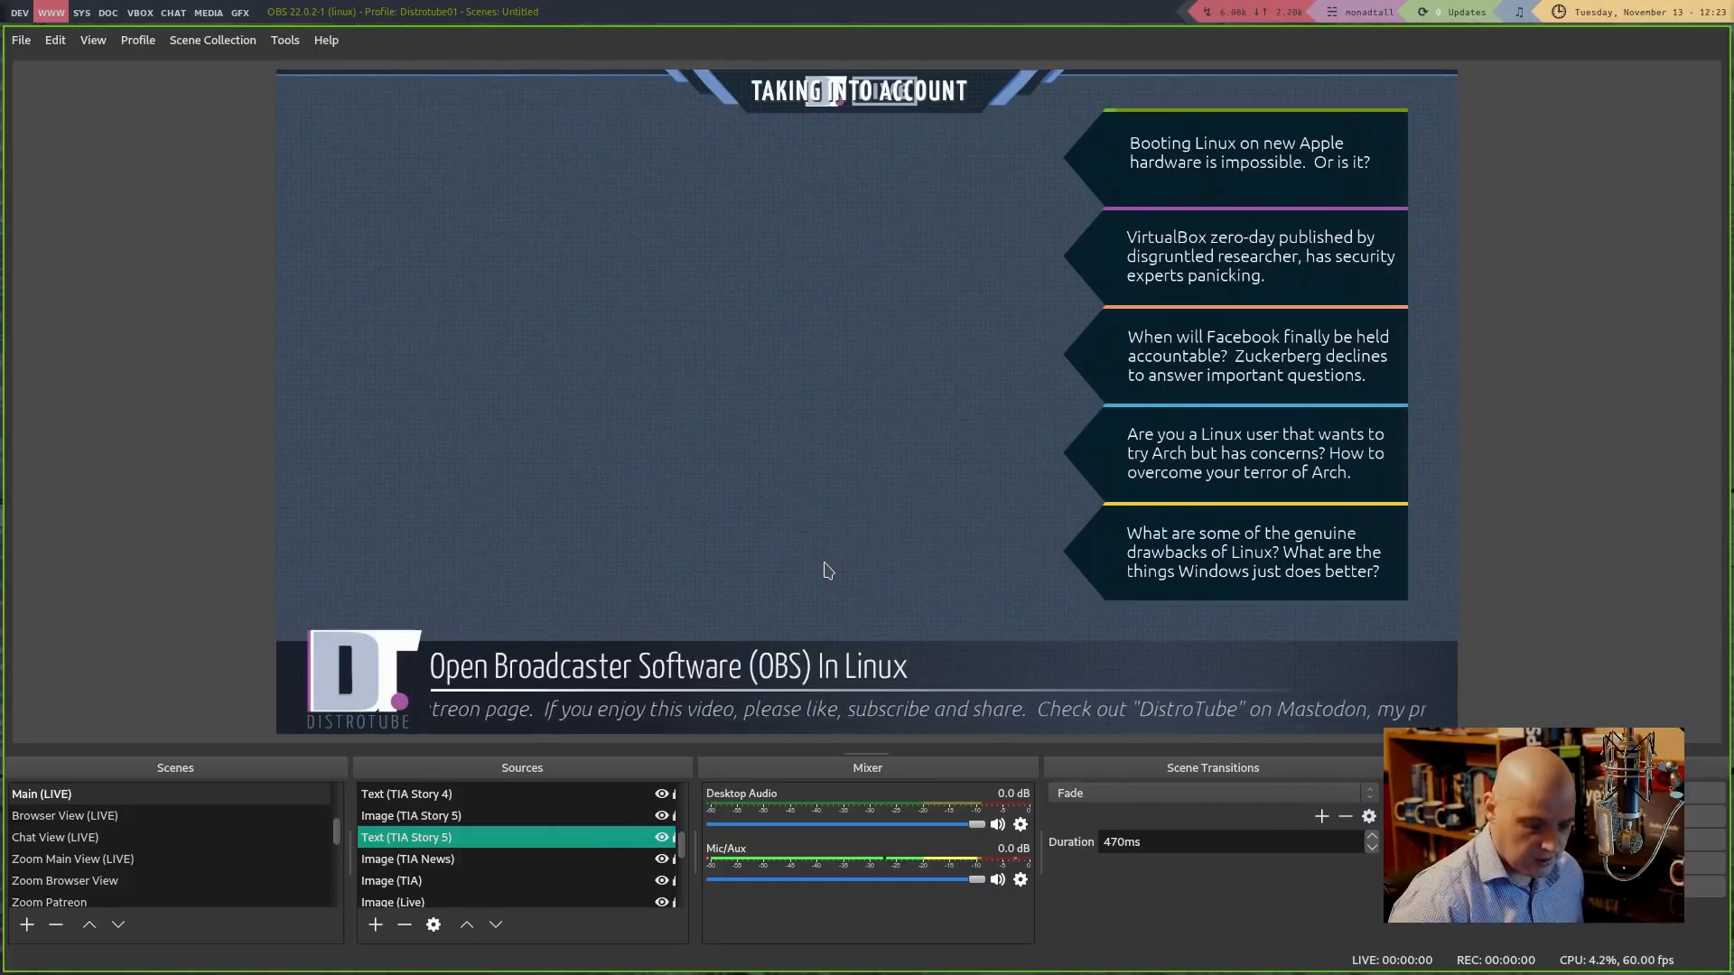
Use number hotkeys to hide Story 5's text and leave arrows beside stories 1, 2 and 4
key("5")
key("4")
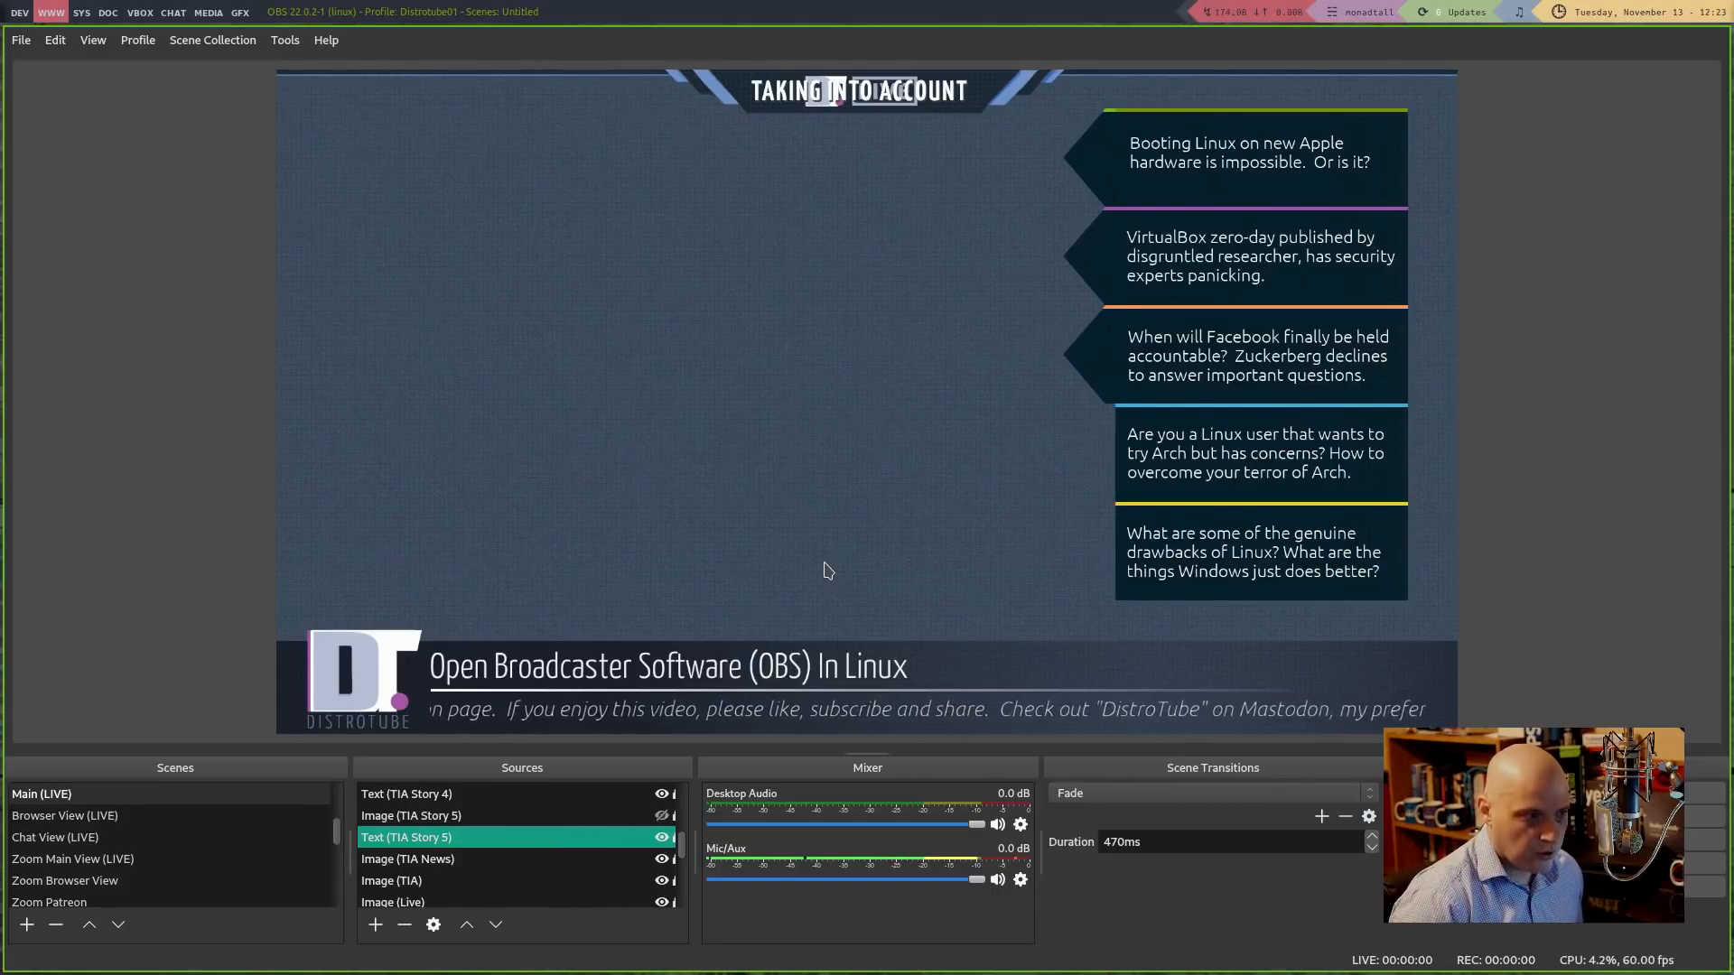
key("5")
key("4")
key("4")
key("3")
key("1")
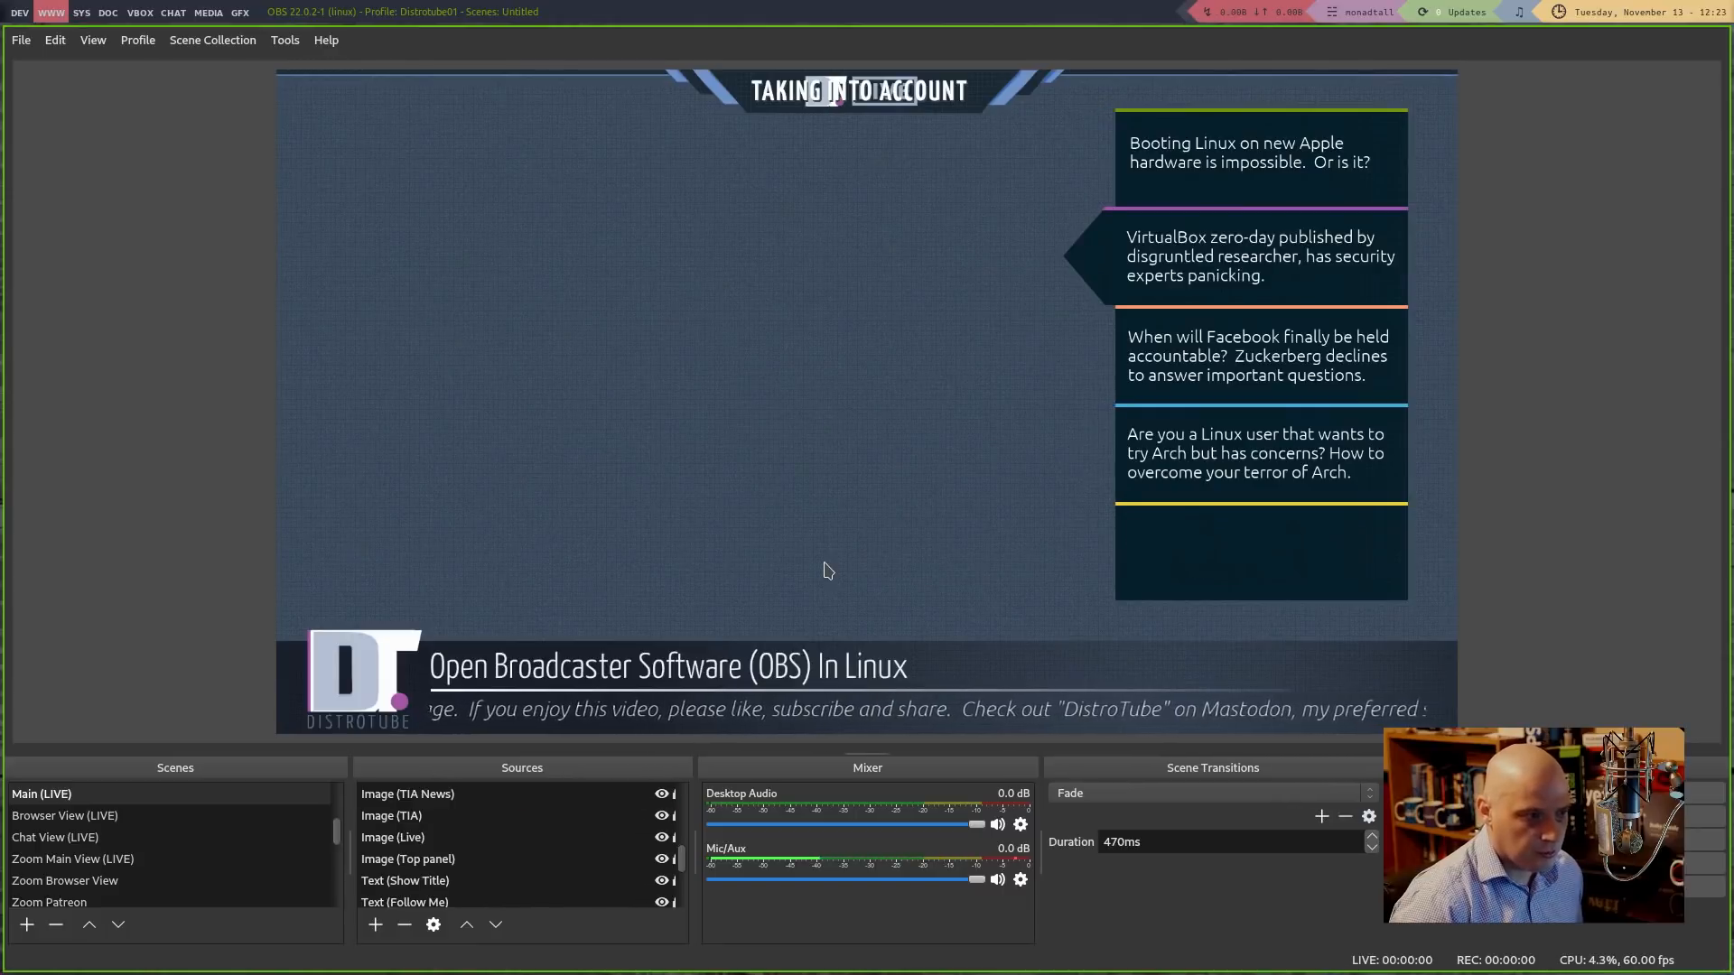
key("2")
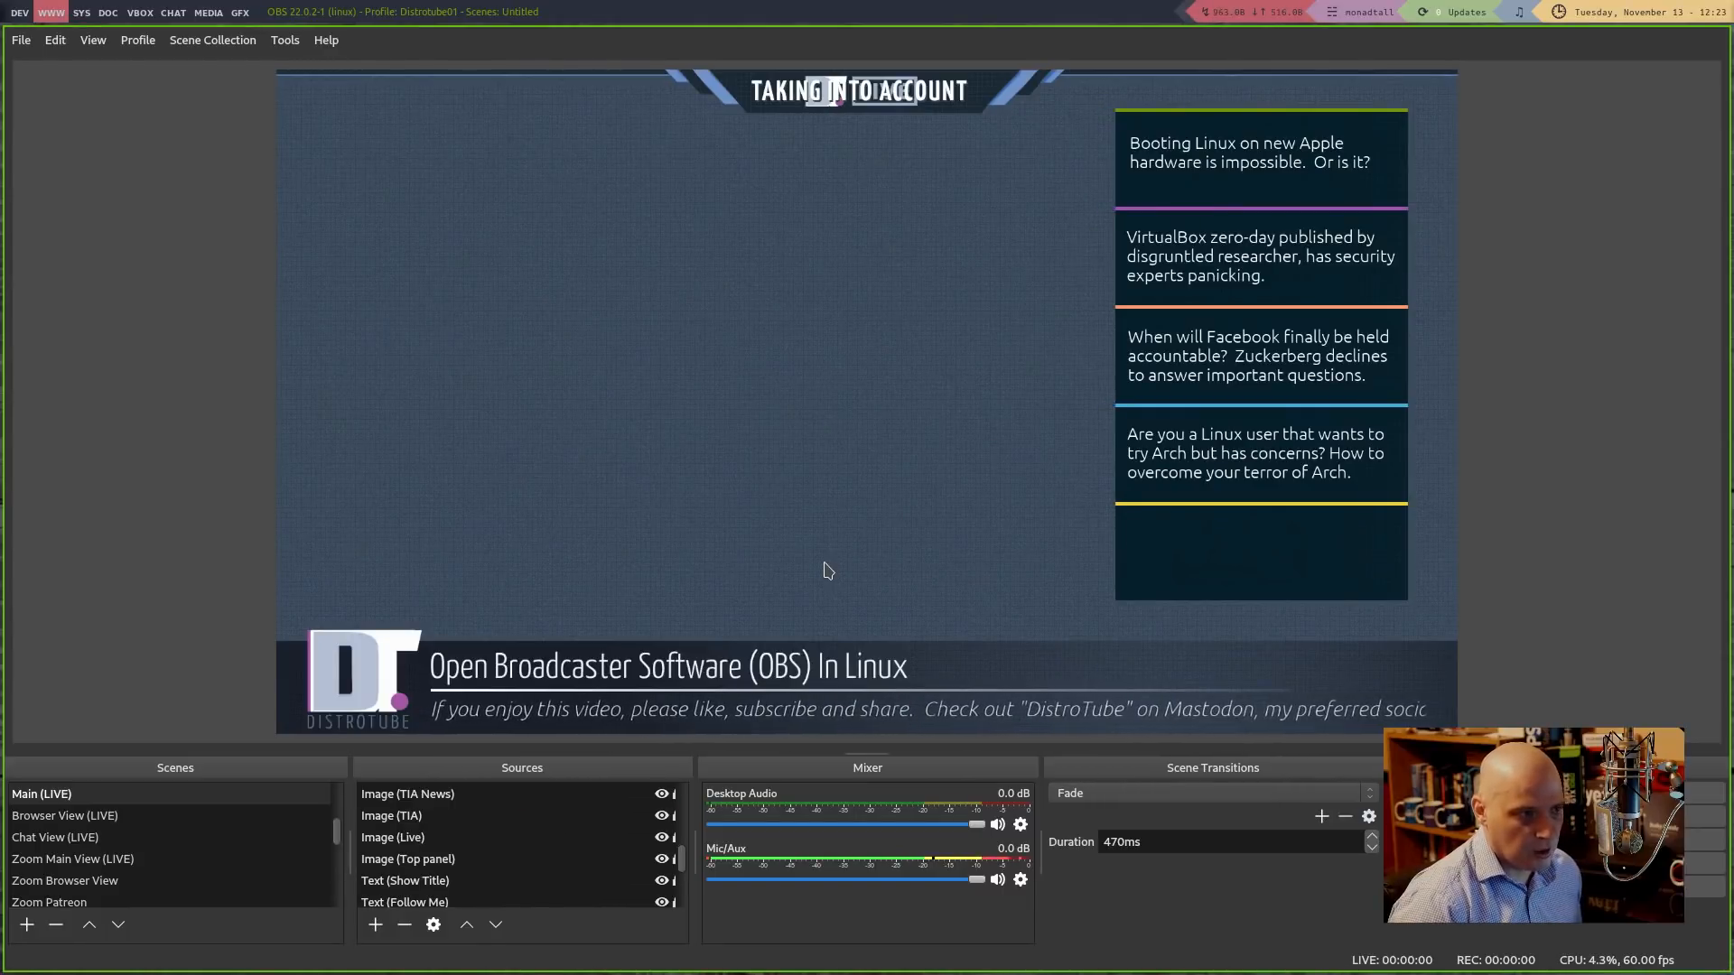
key("1")
key("2")
key("4")
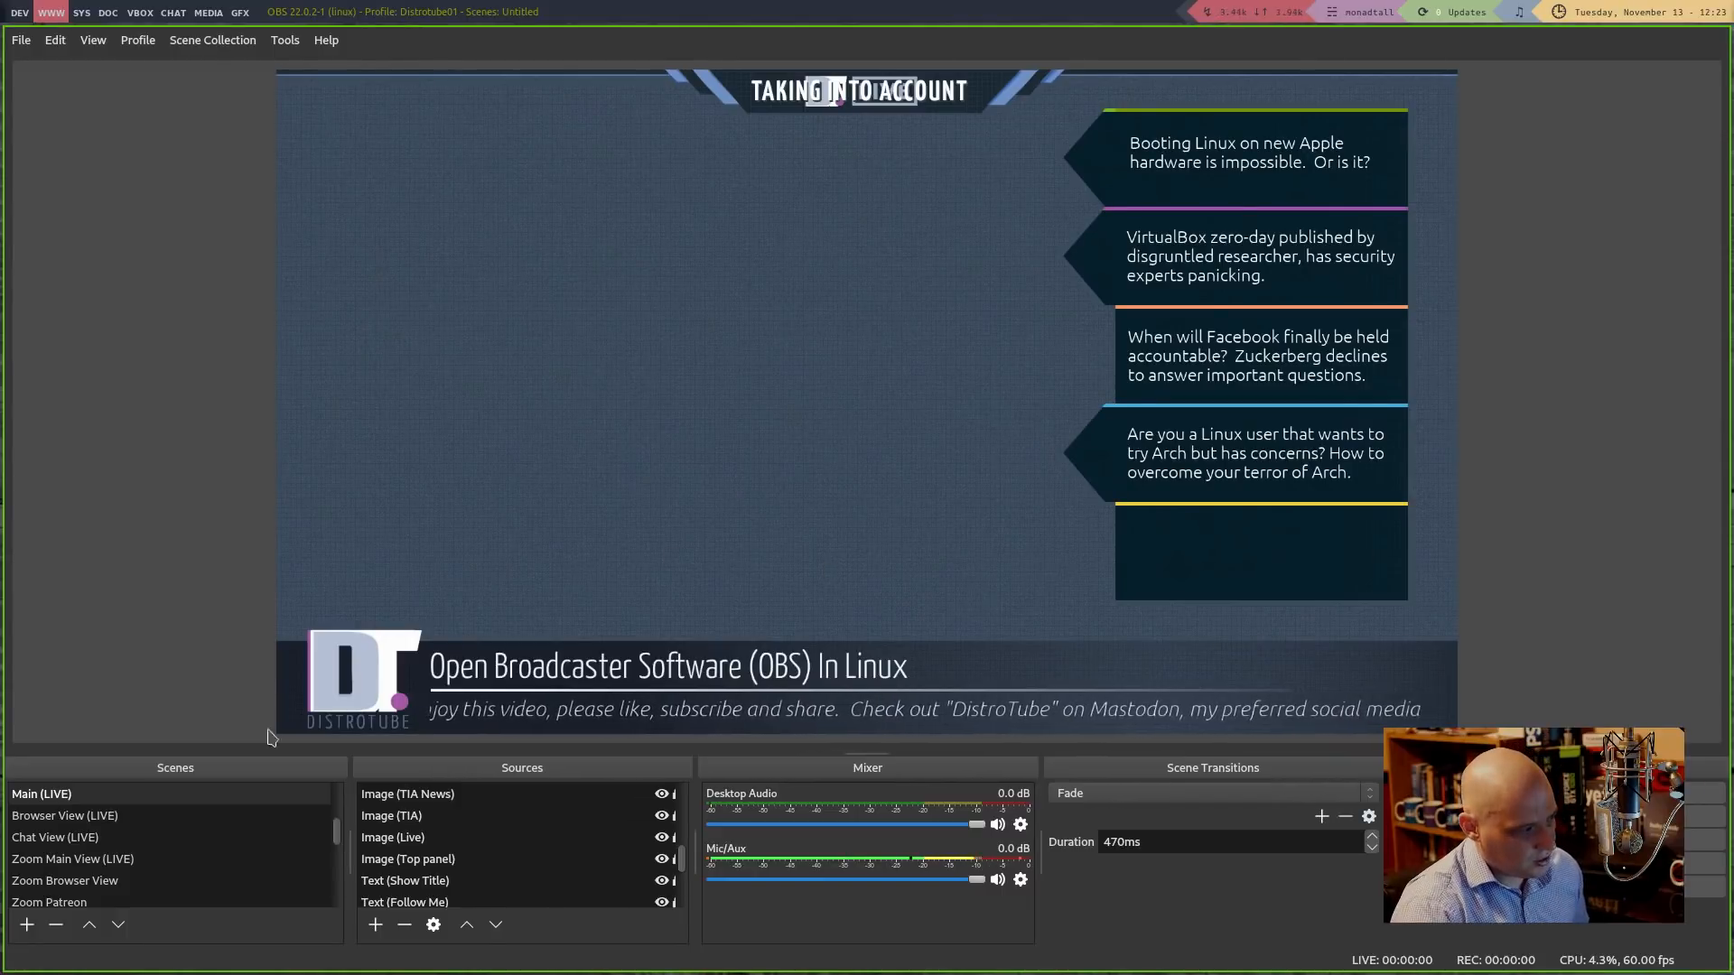
scroll(268, 829, "up", 1)
scroll(267, 830, "up", 1)
Switch from Main (LIVE) to the Main scene in the Scenes list
left_click(150, 817)
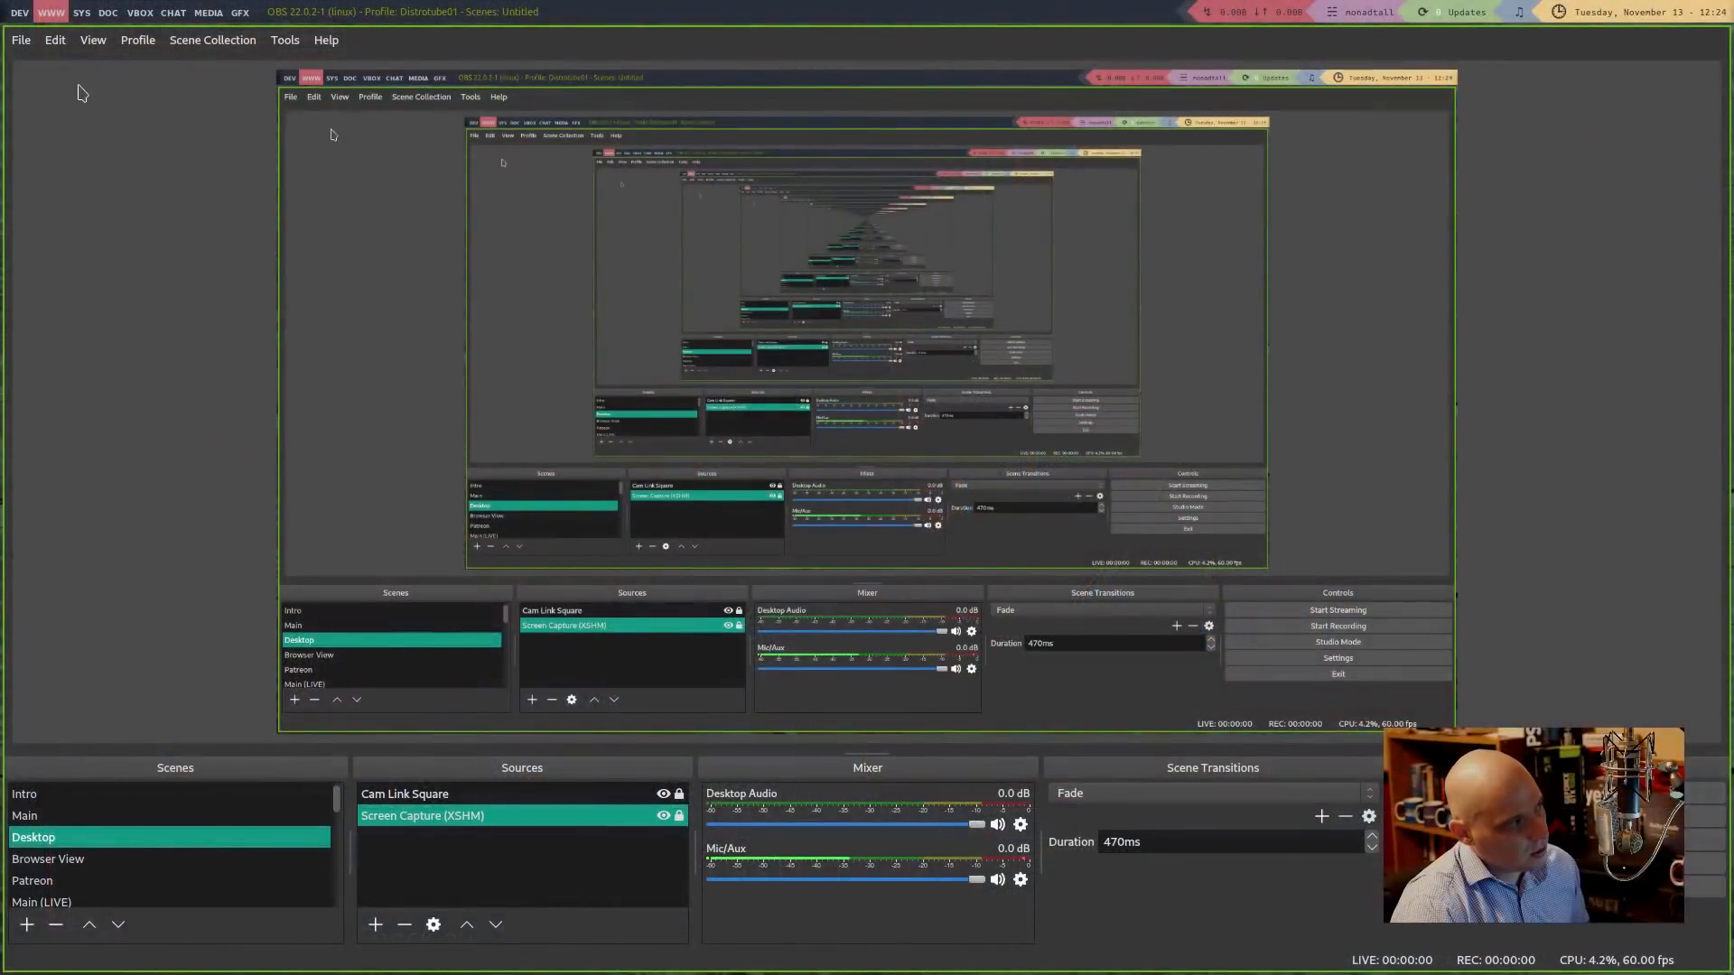
Open Settings and page through Stream, Output, Audio, Video and Hotkeys to Advanced
left_click(20, 40)
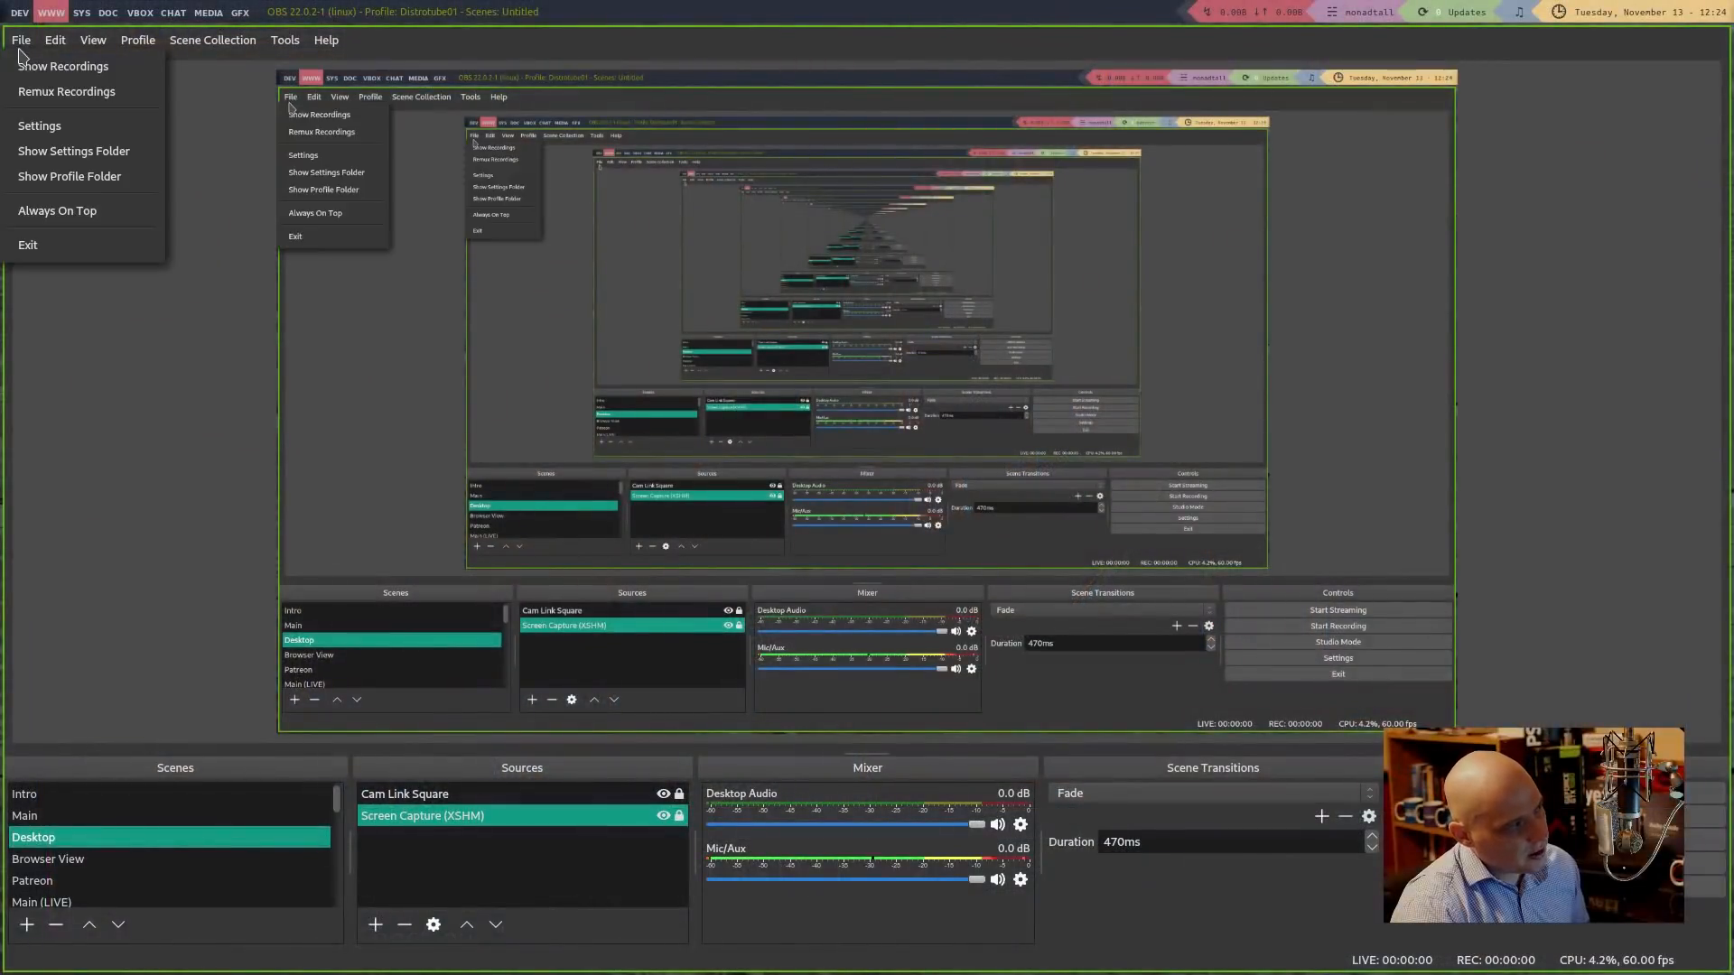
left_click(50, 133)
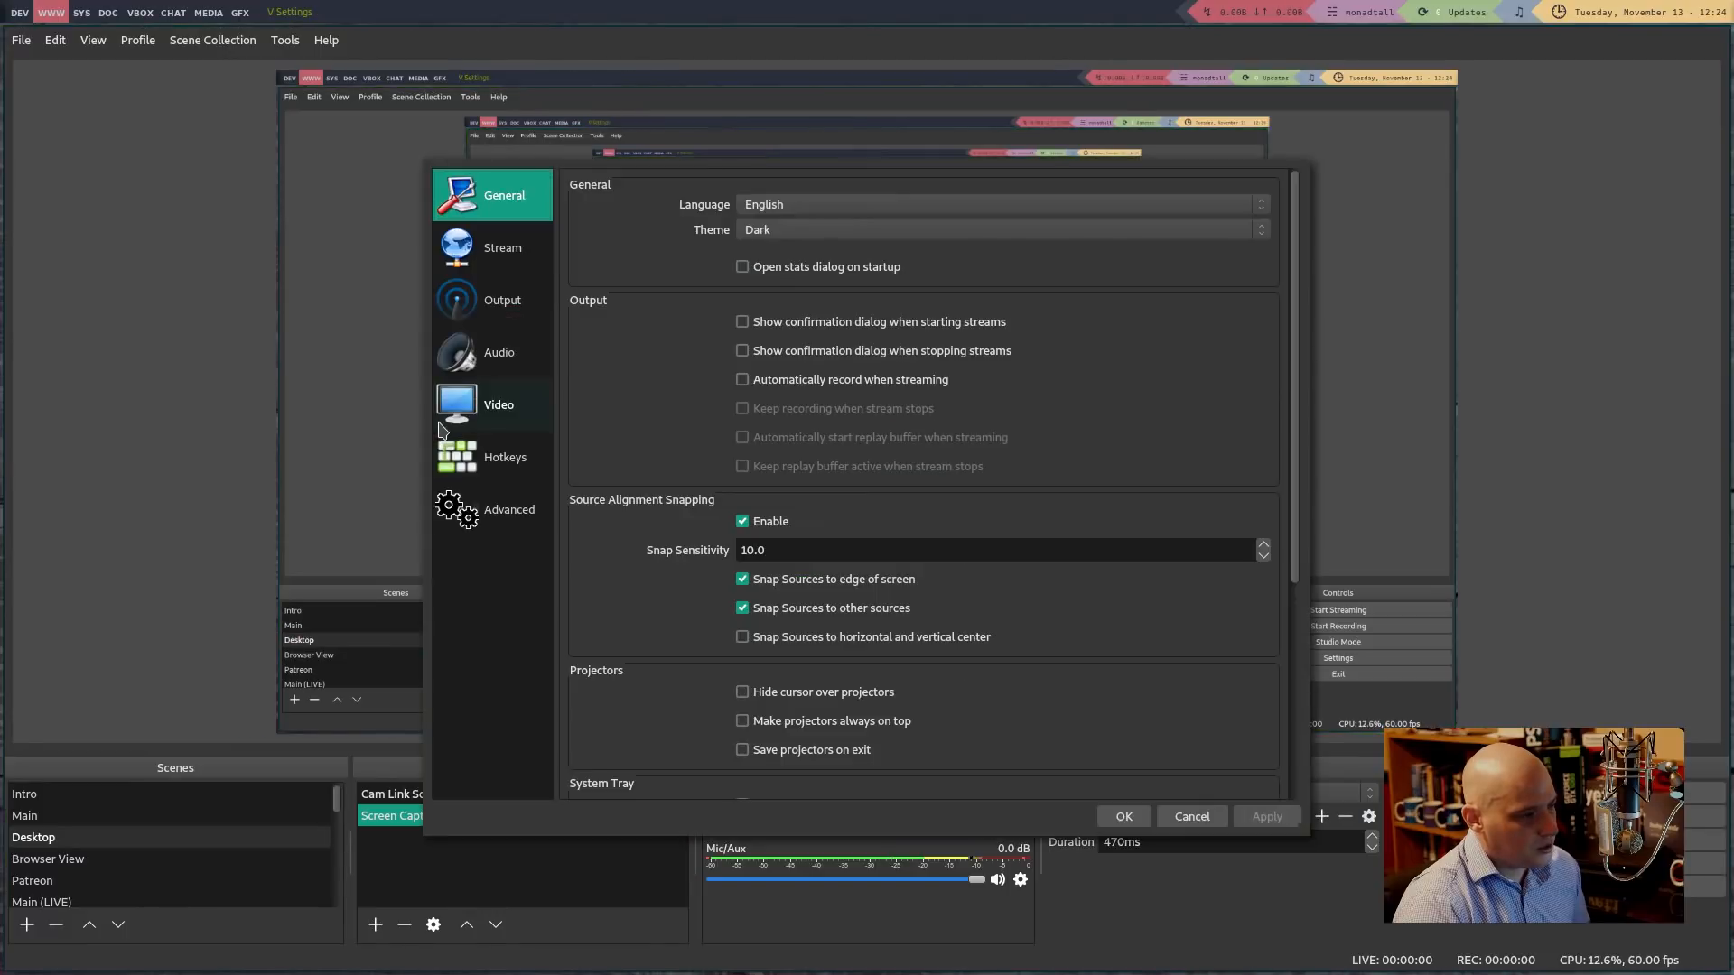
left_click(492, 257)
left_click(492, 309)
left_click(492, 359)
left_click(494, 414)
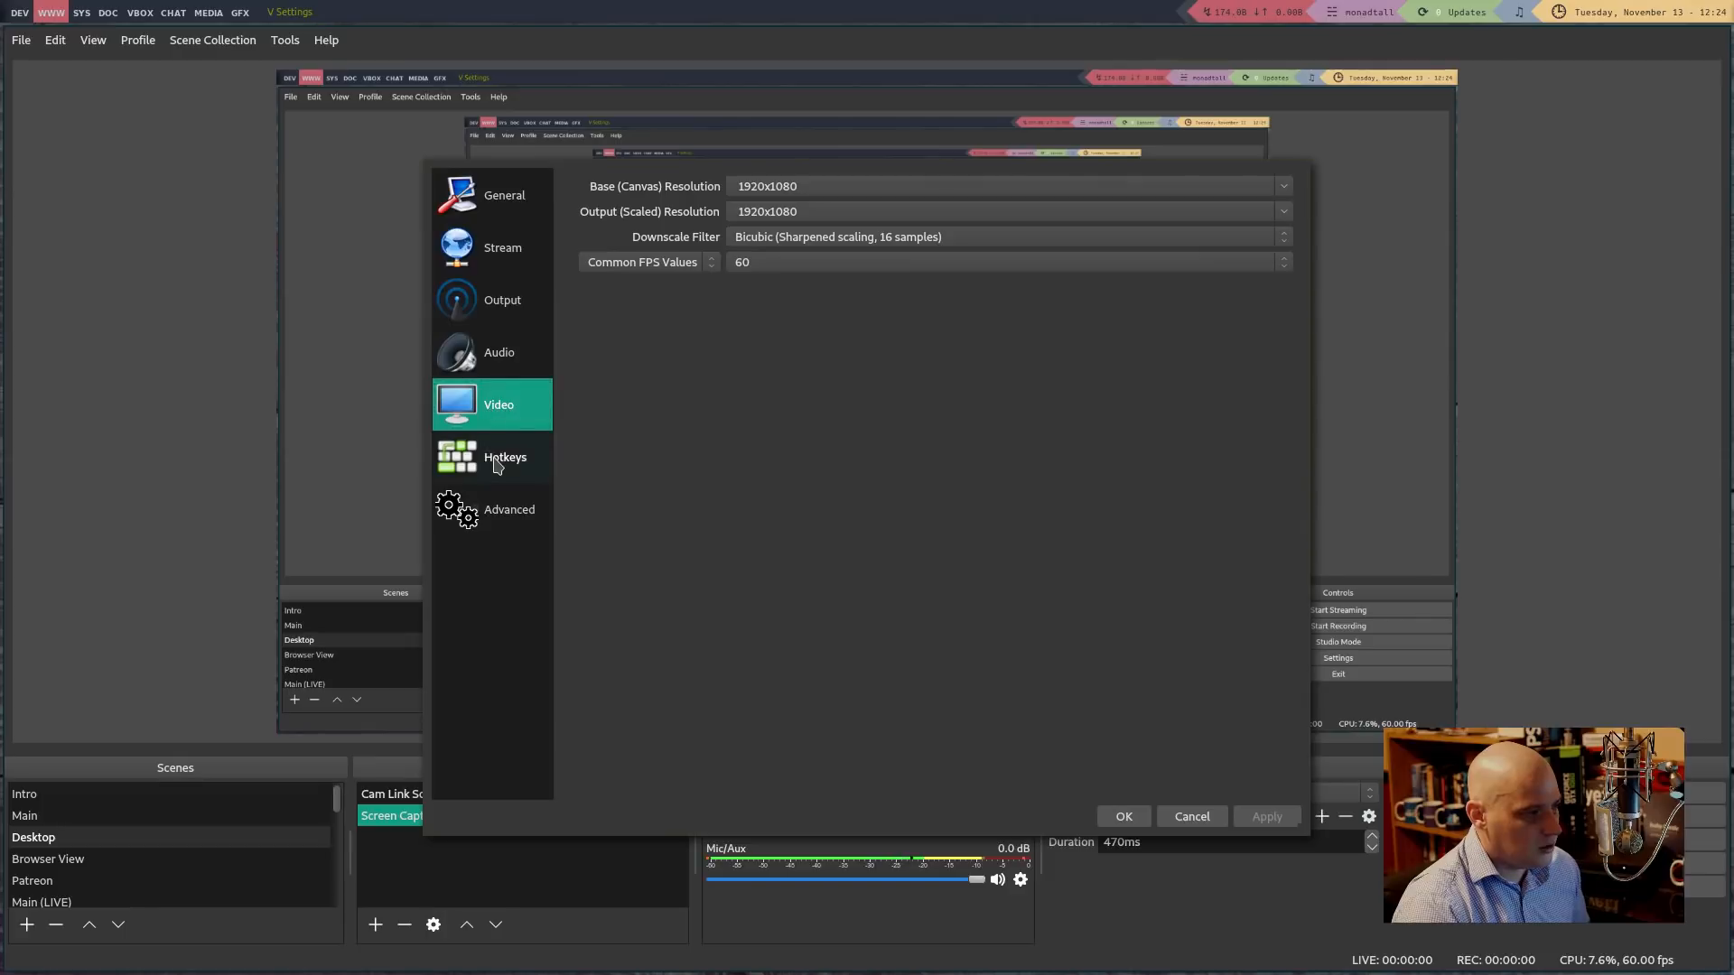
left_click(502, 464)
left_click(509, 510)
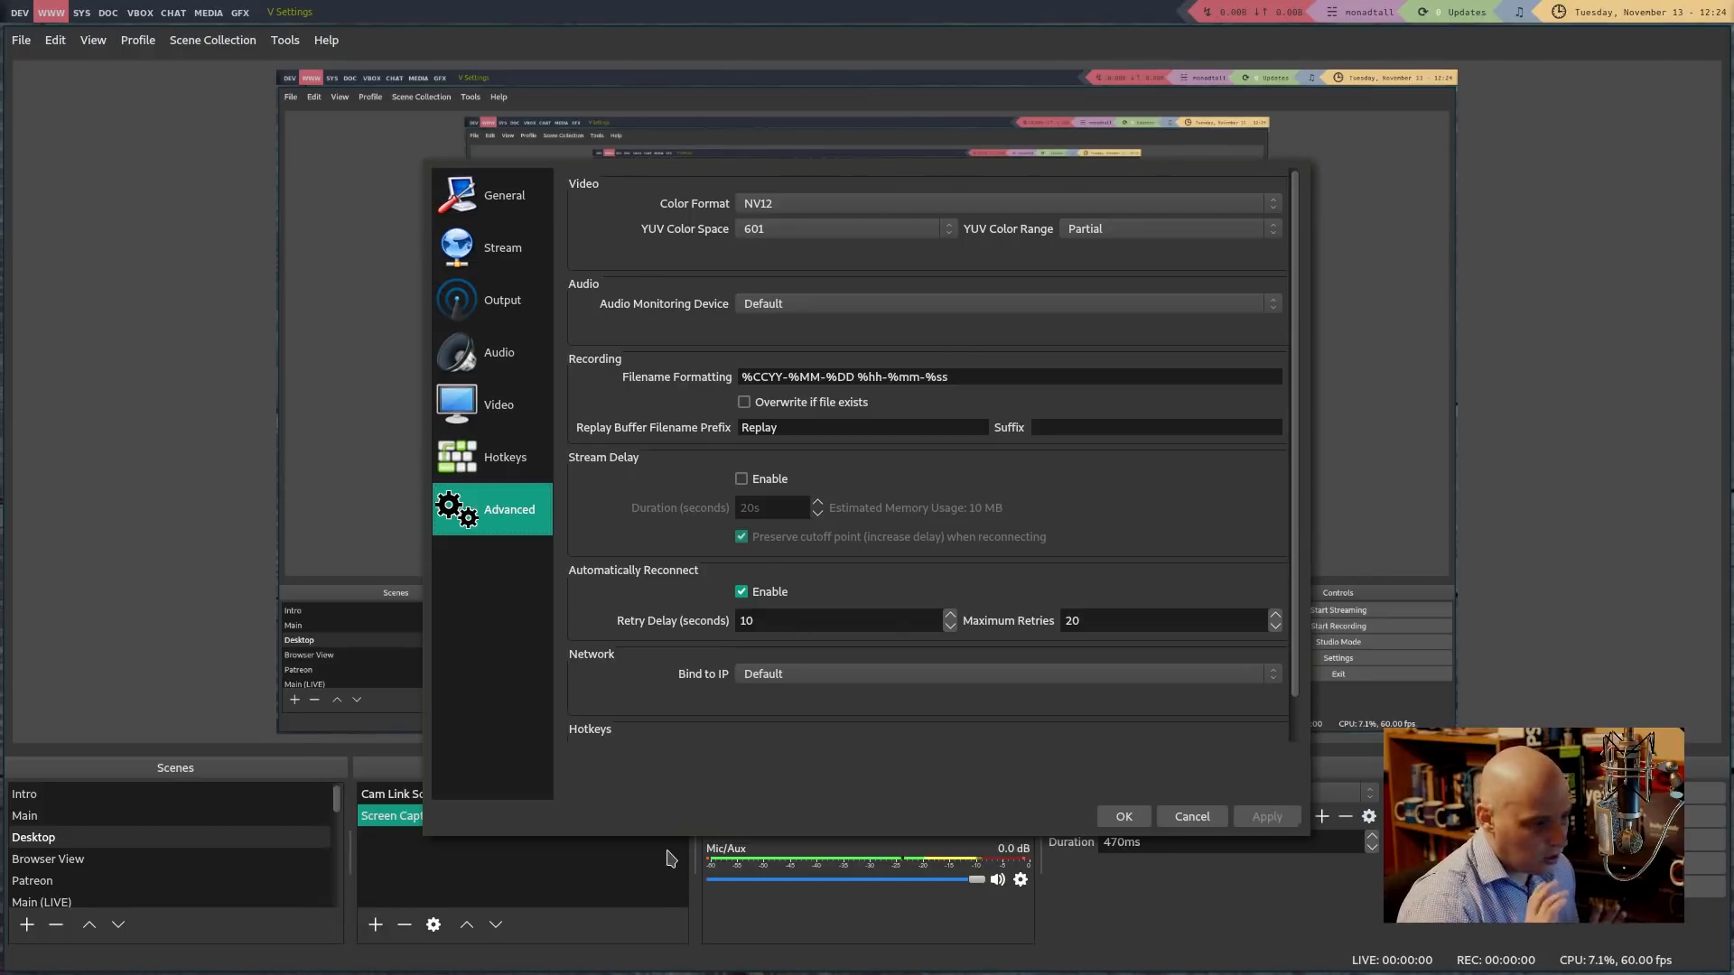
left_click_drag(1297, 404, 1297, 289)
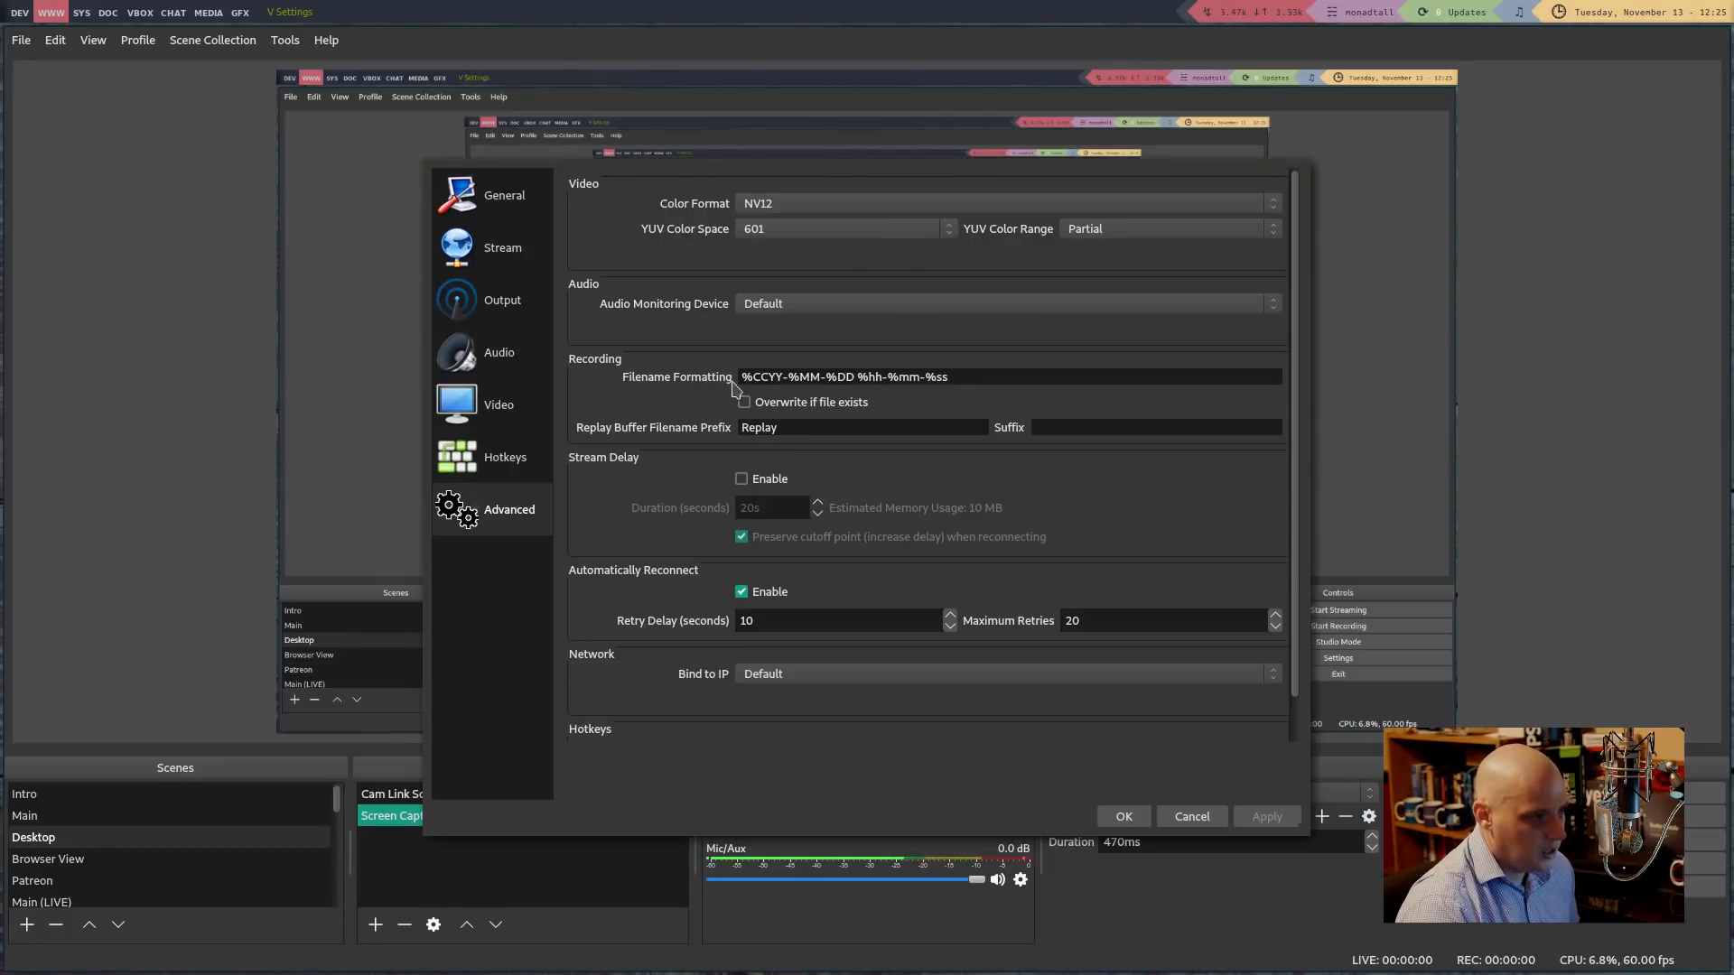
mouse_move(744, 382)
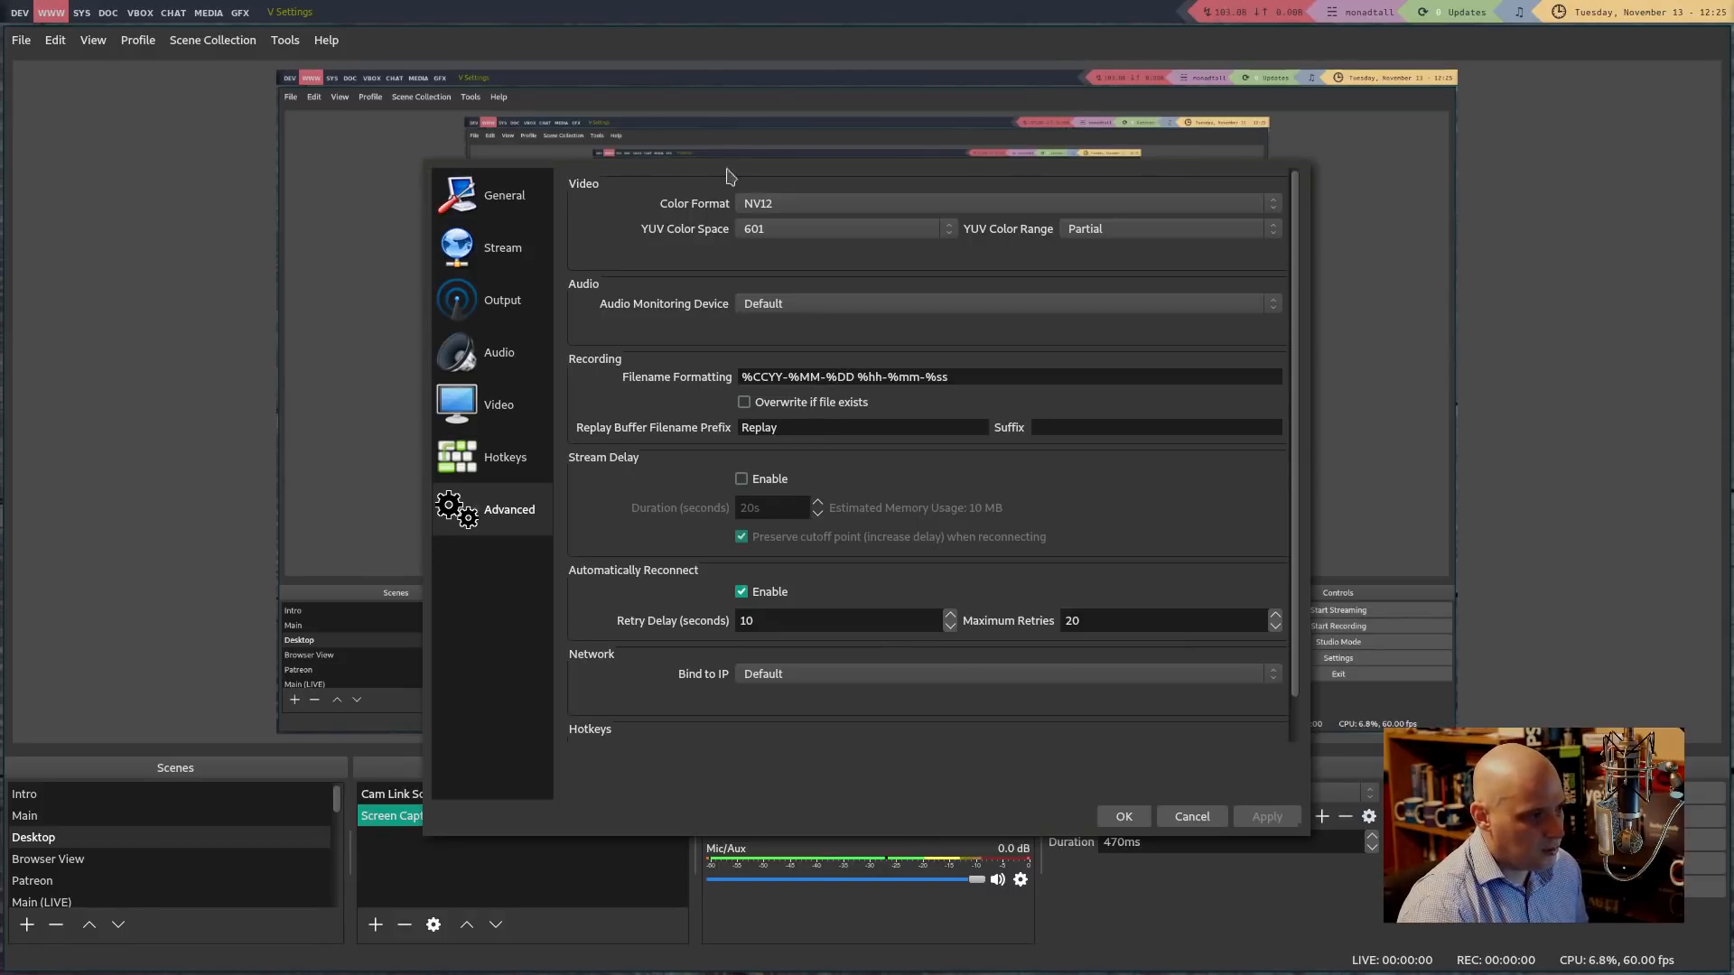
Cancel the Settings dialog and select the Intro scene with its Media Source
left_click(1190, 817)
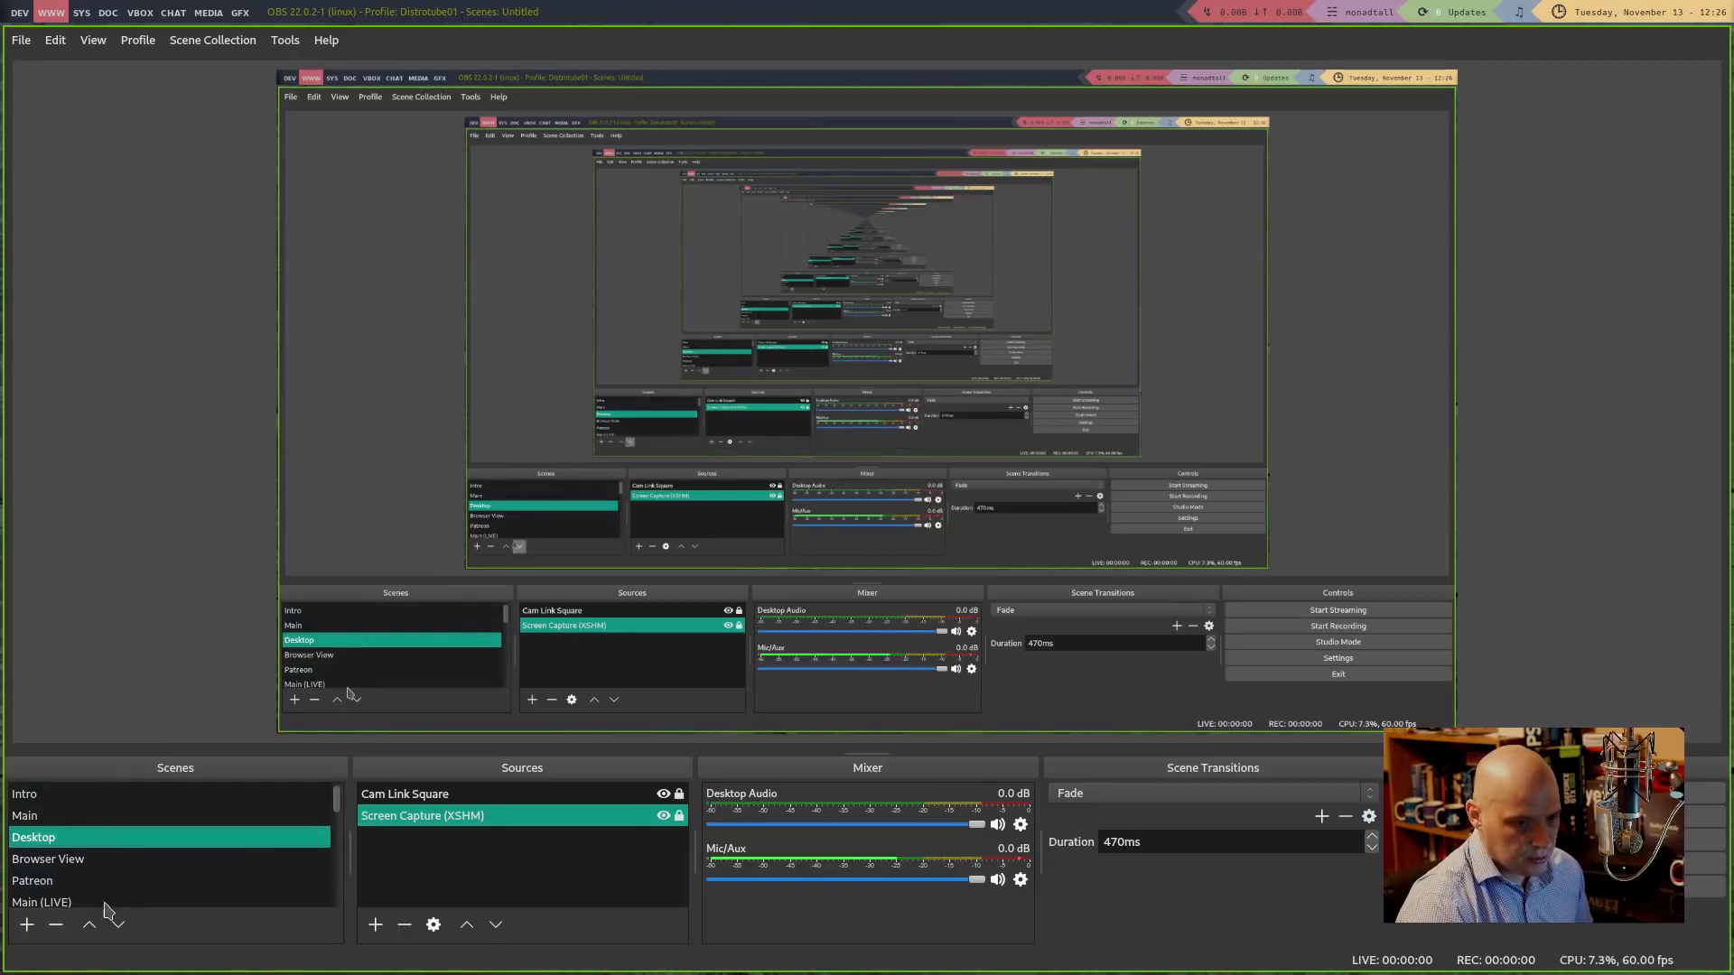
left_click(100, 807)
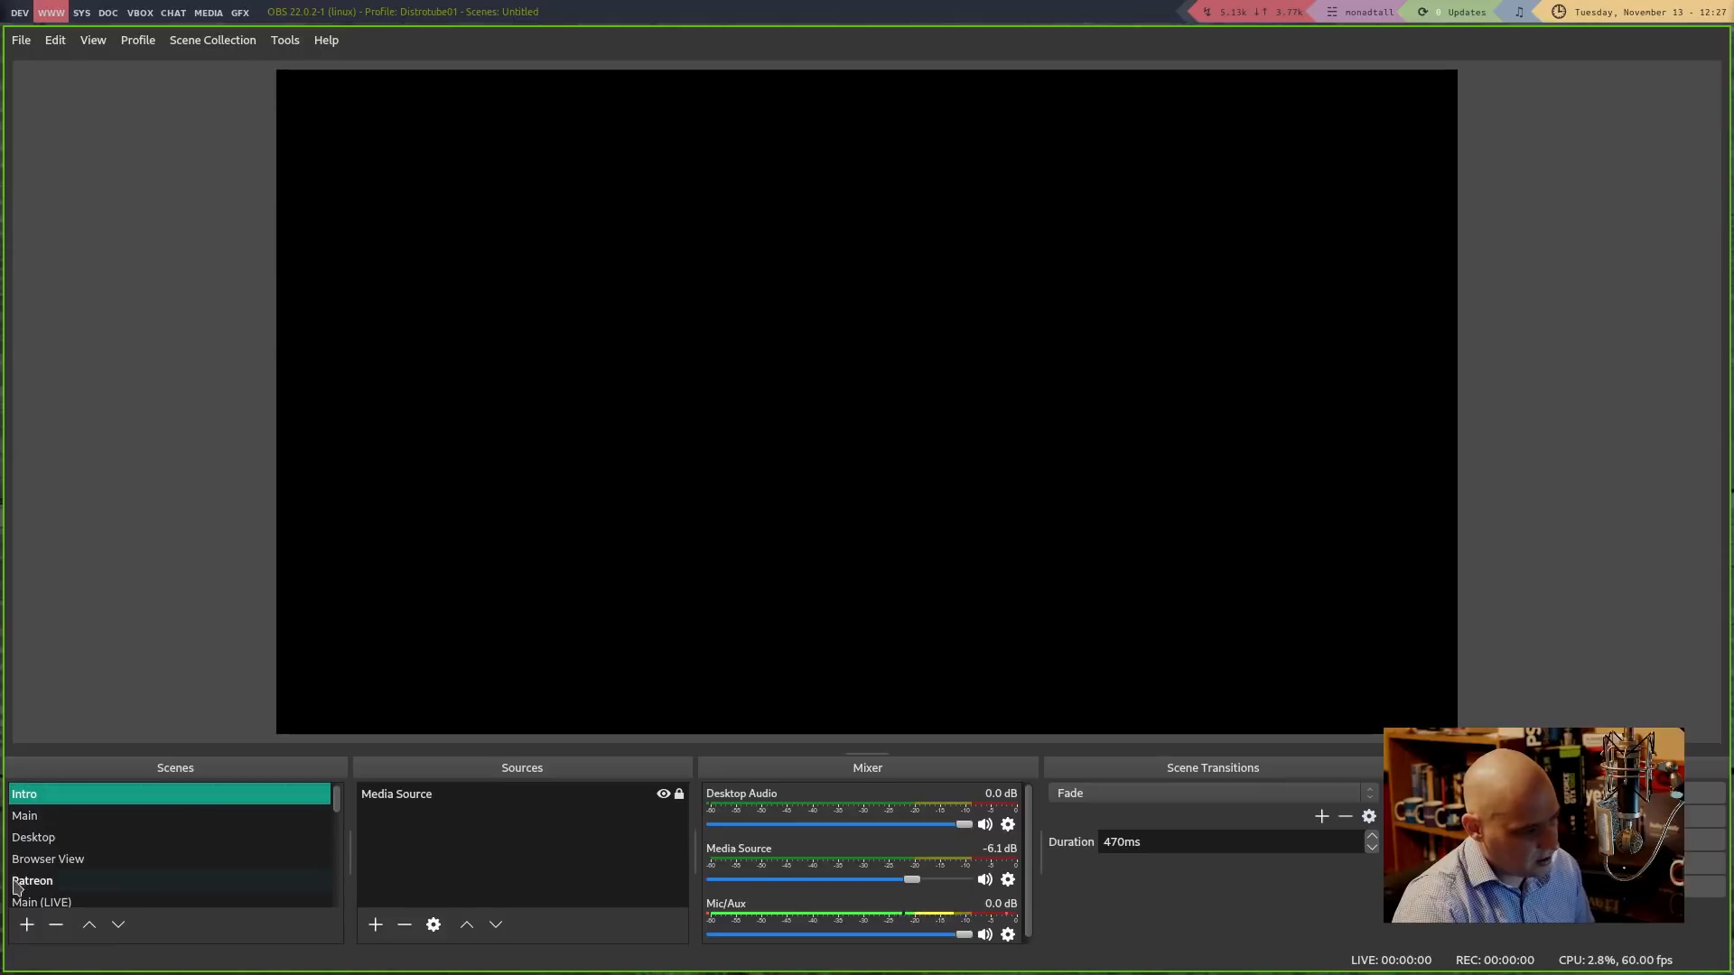
Add a new scene and rename it from 'Scene 2' to 'Intro Test'
left_click(22, 933)
triple_click(714, 501)
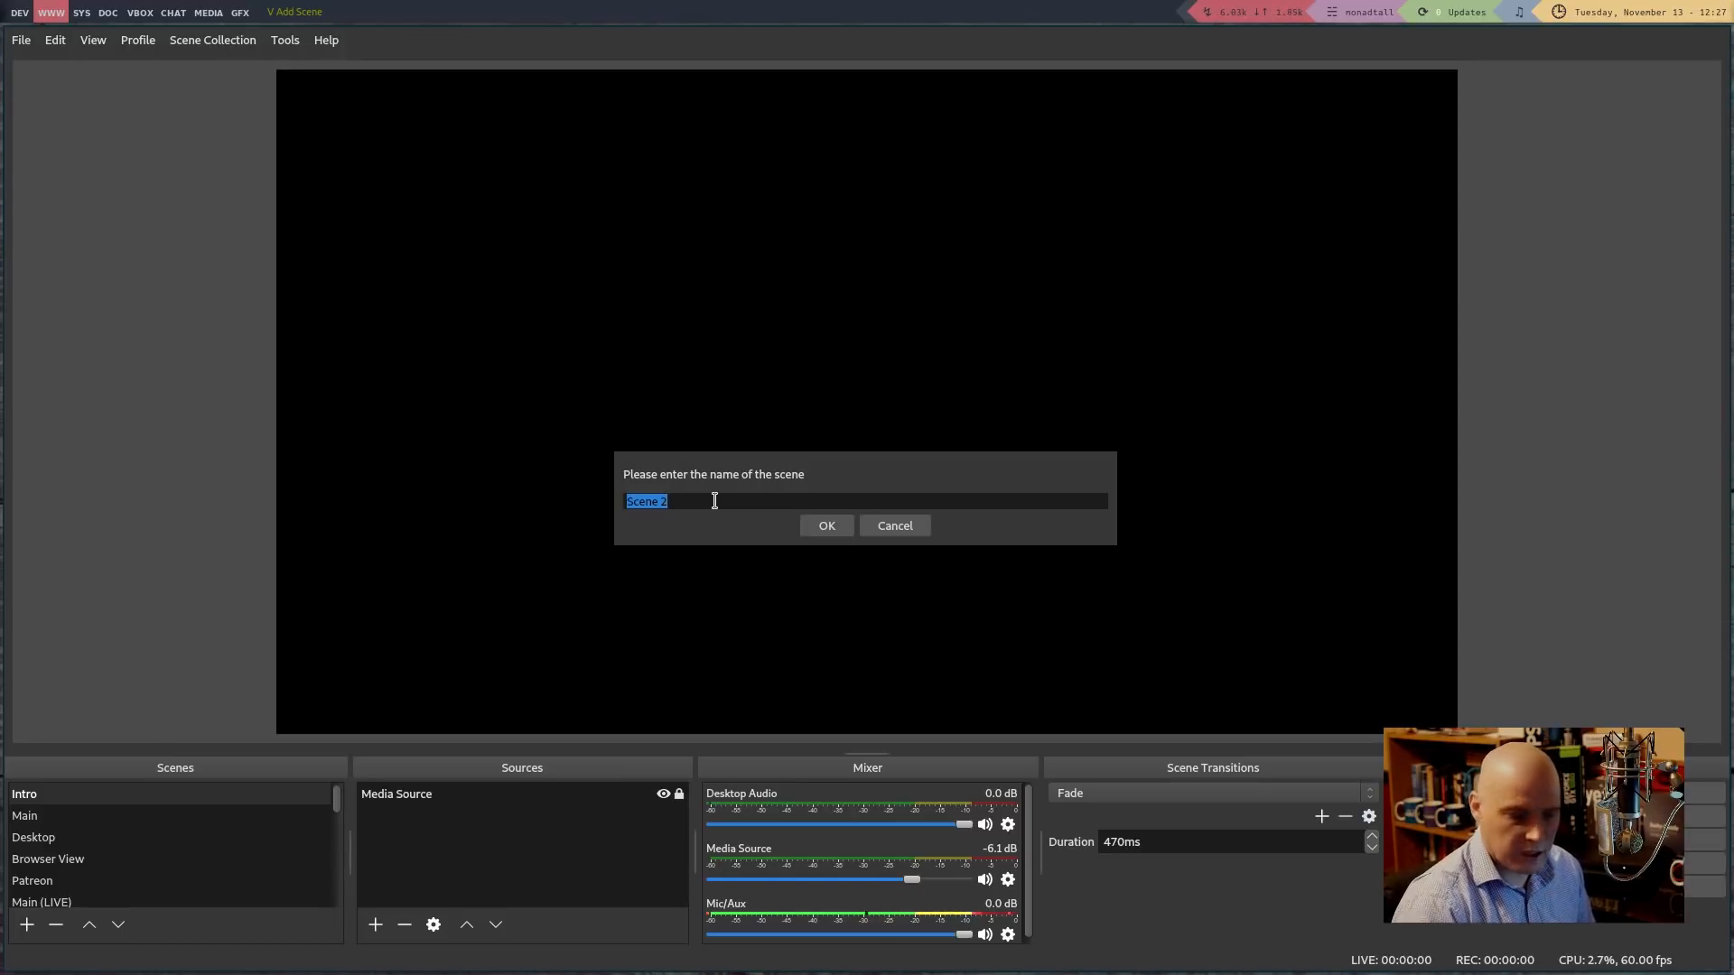
key("BackSpace")
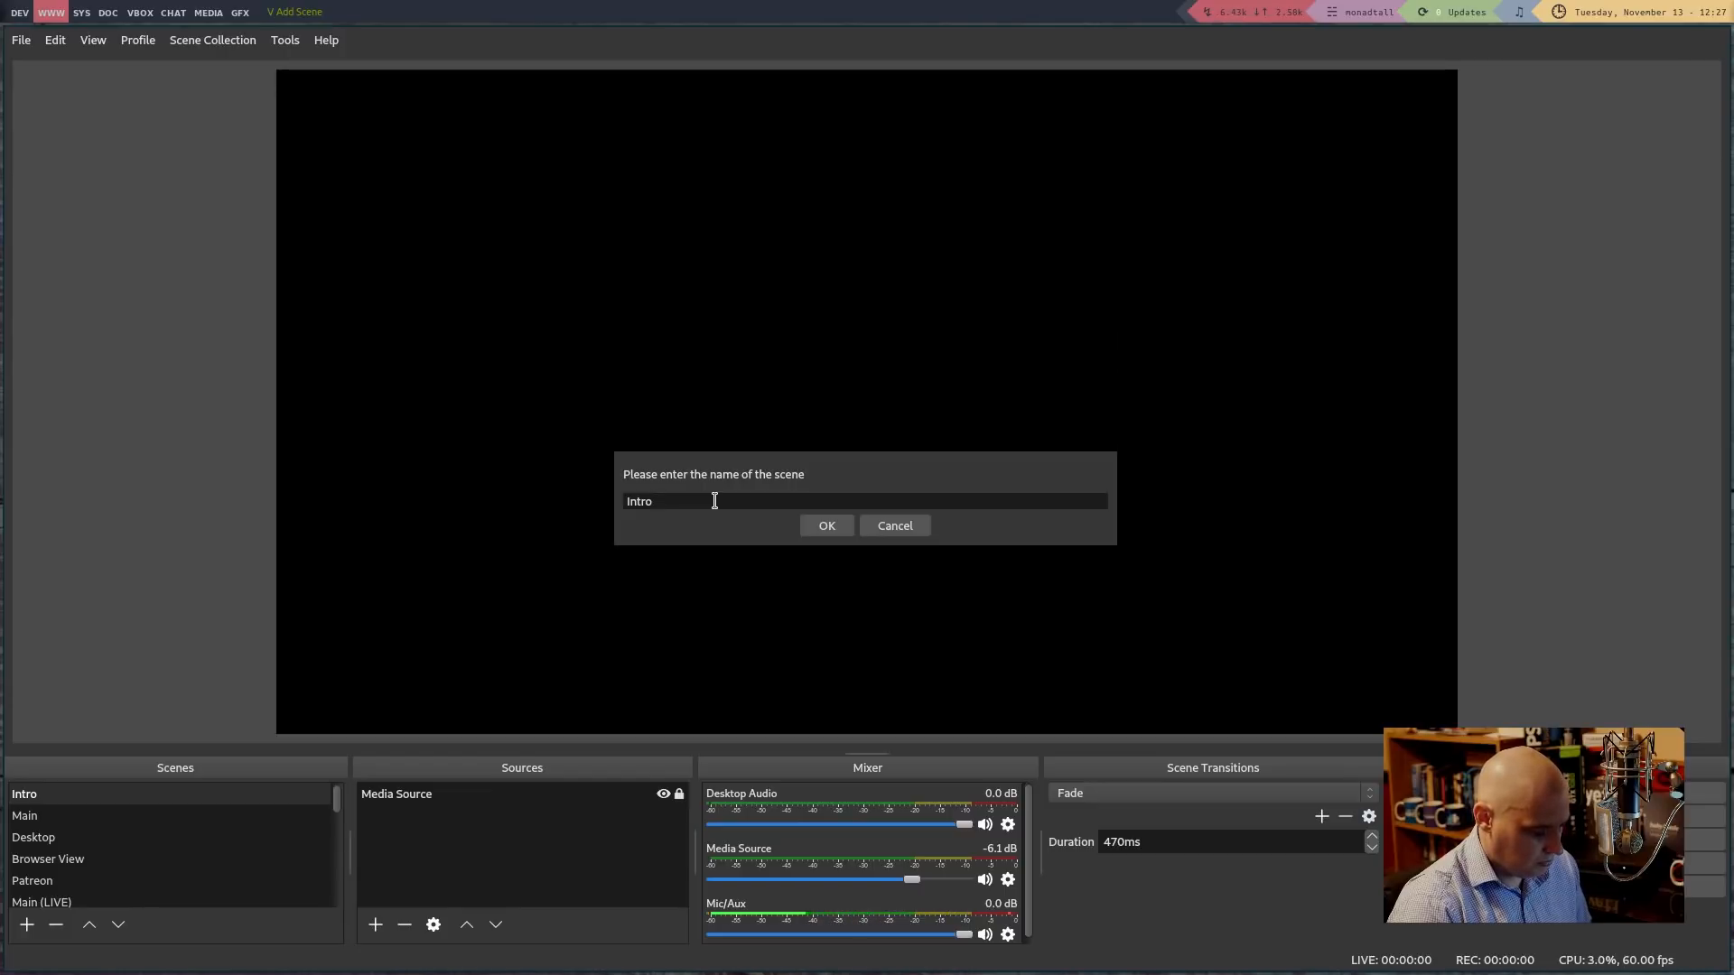
type("Test")
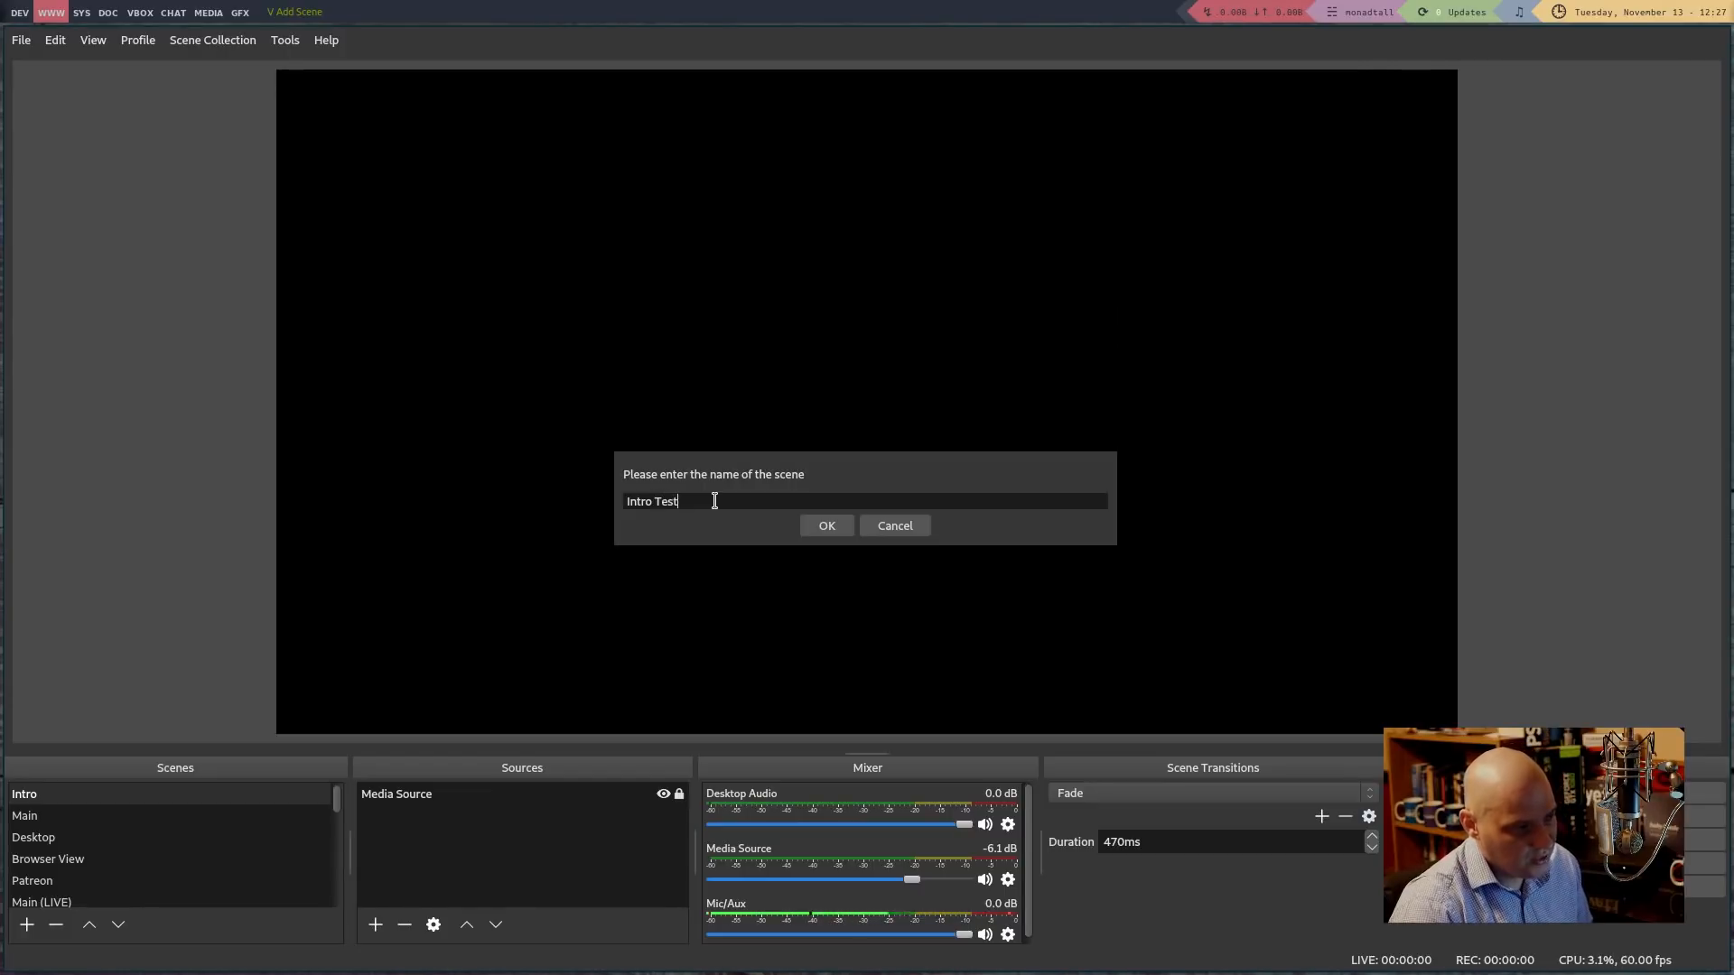
key("Return")
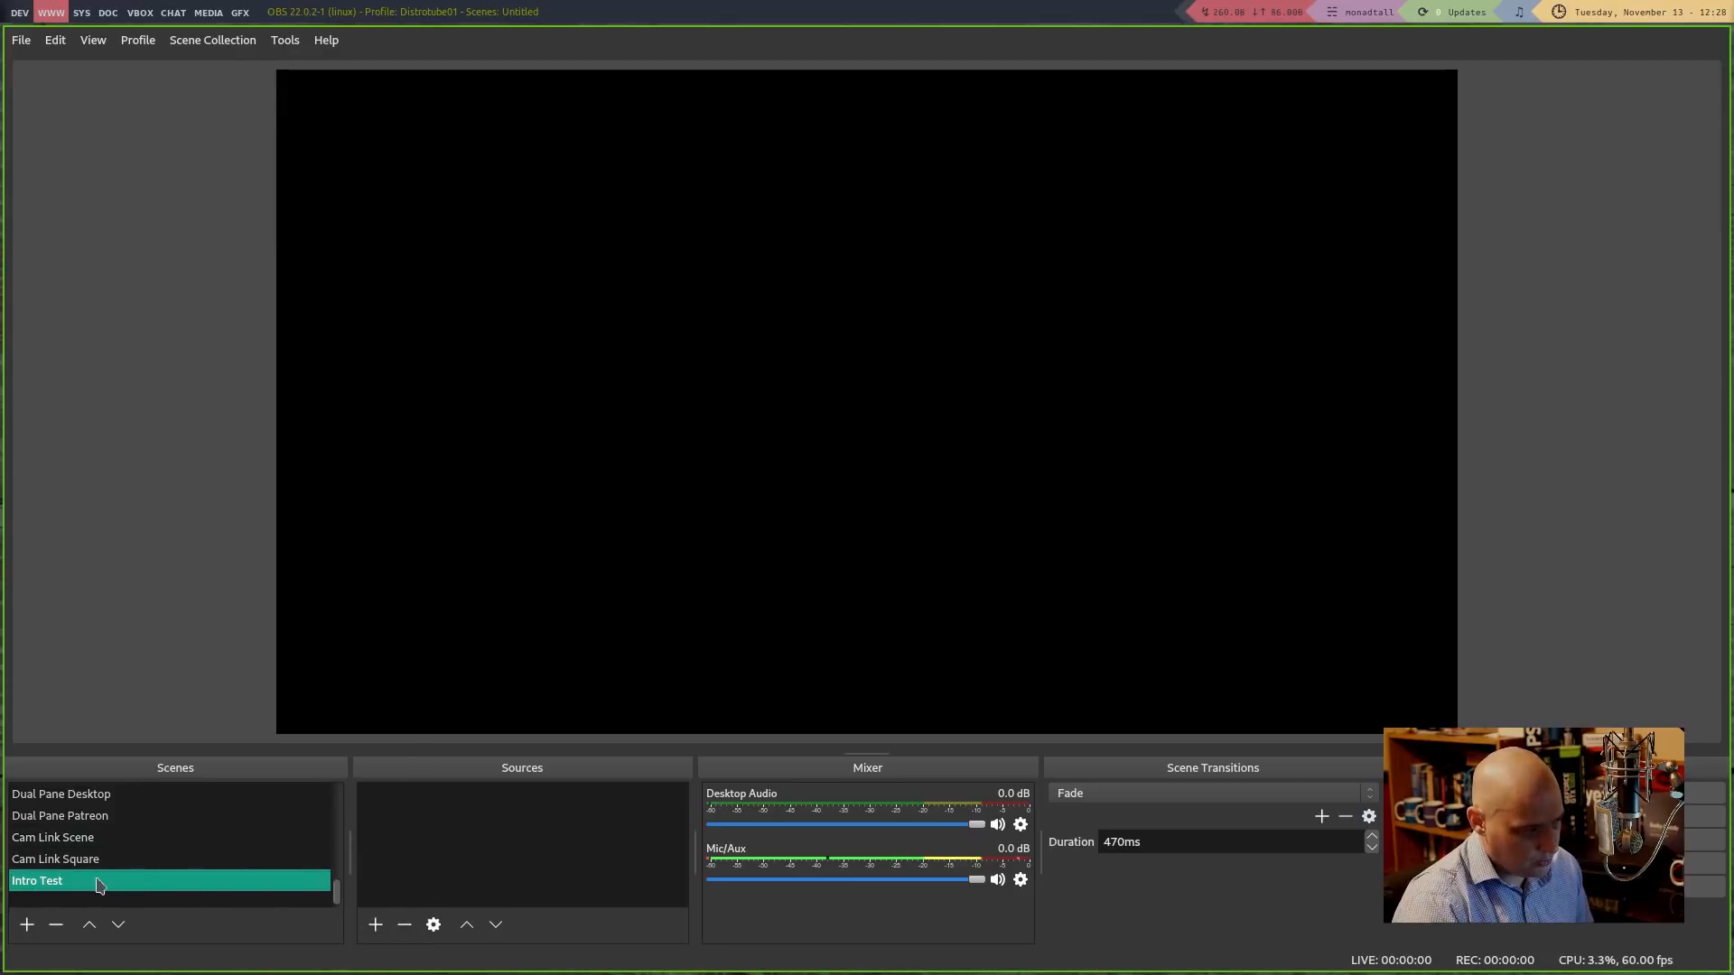
Add a Media Source named 'Intro Video' to the Intro Test scene
left_click(375, 925)
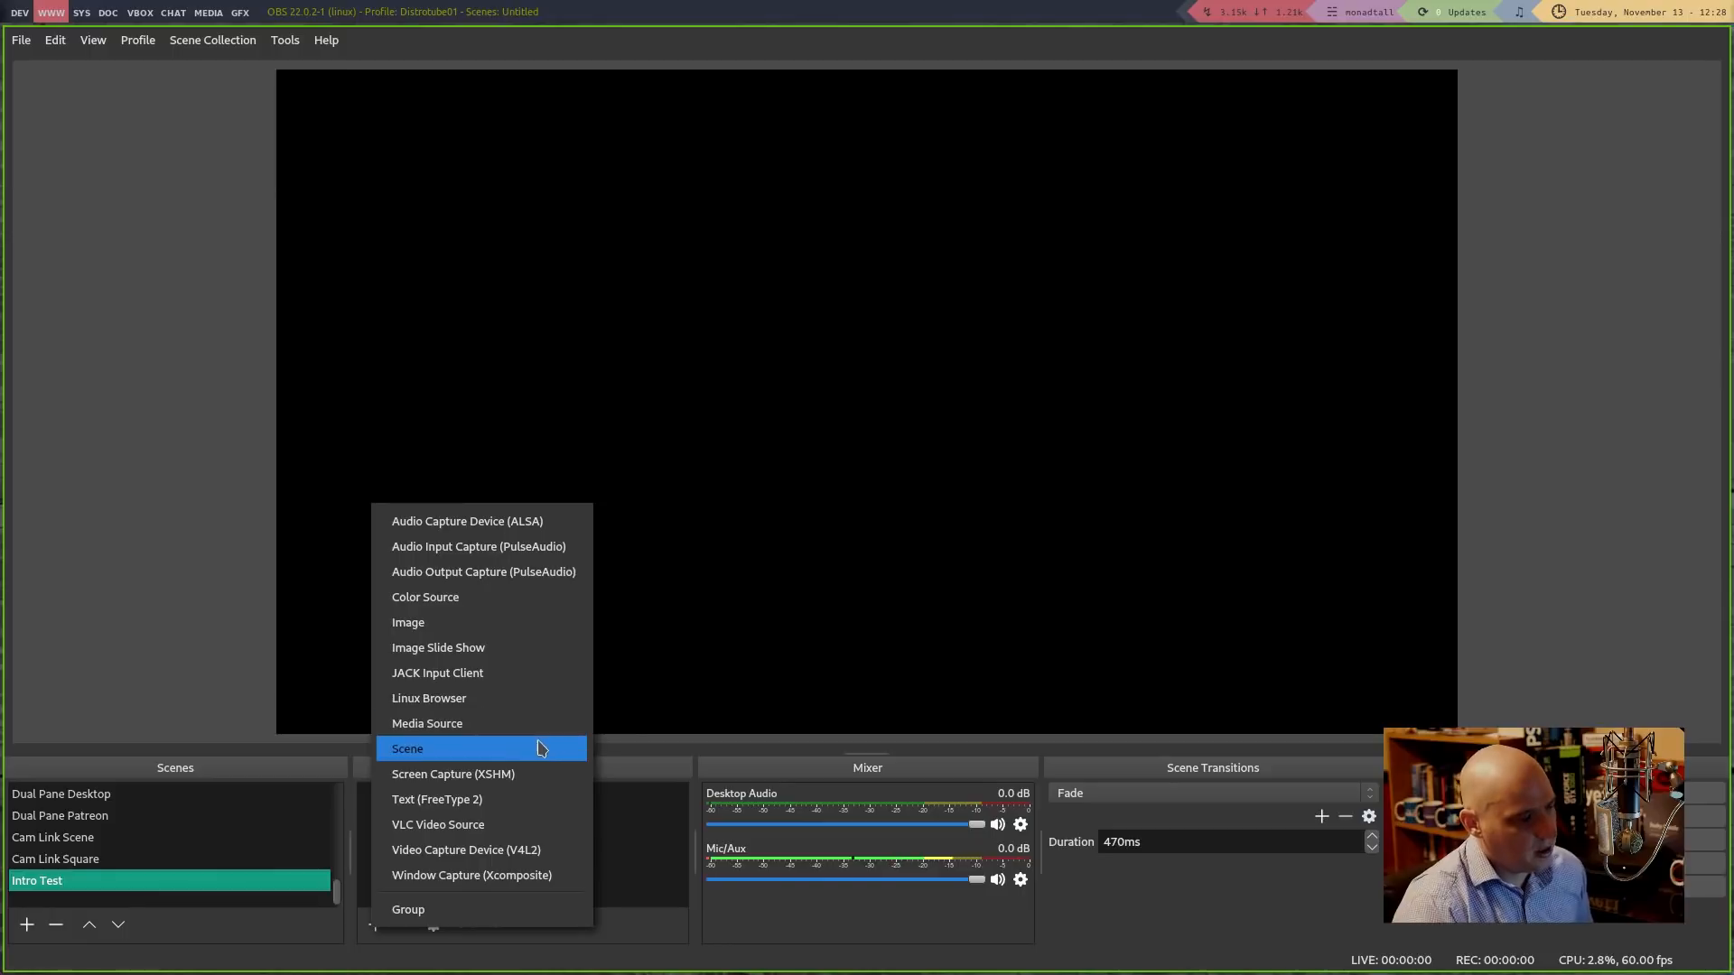
left_click(472, 728)
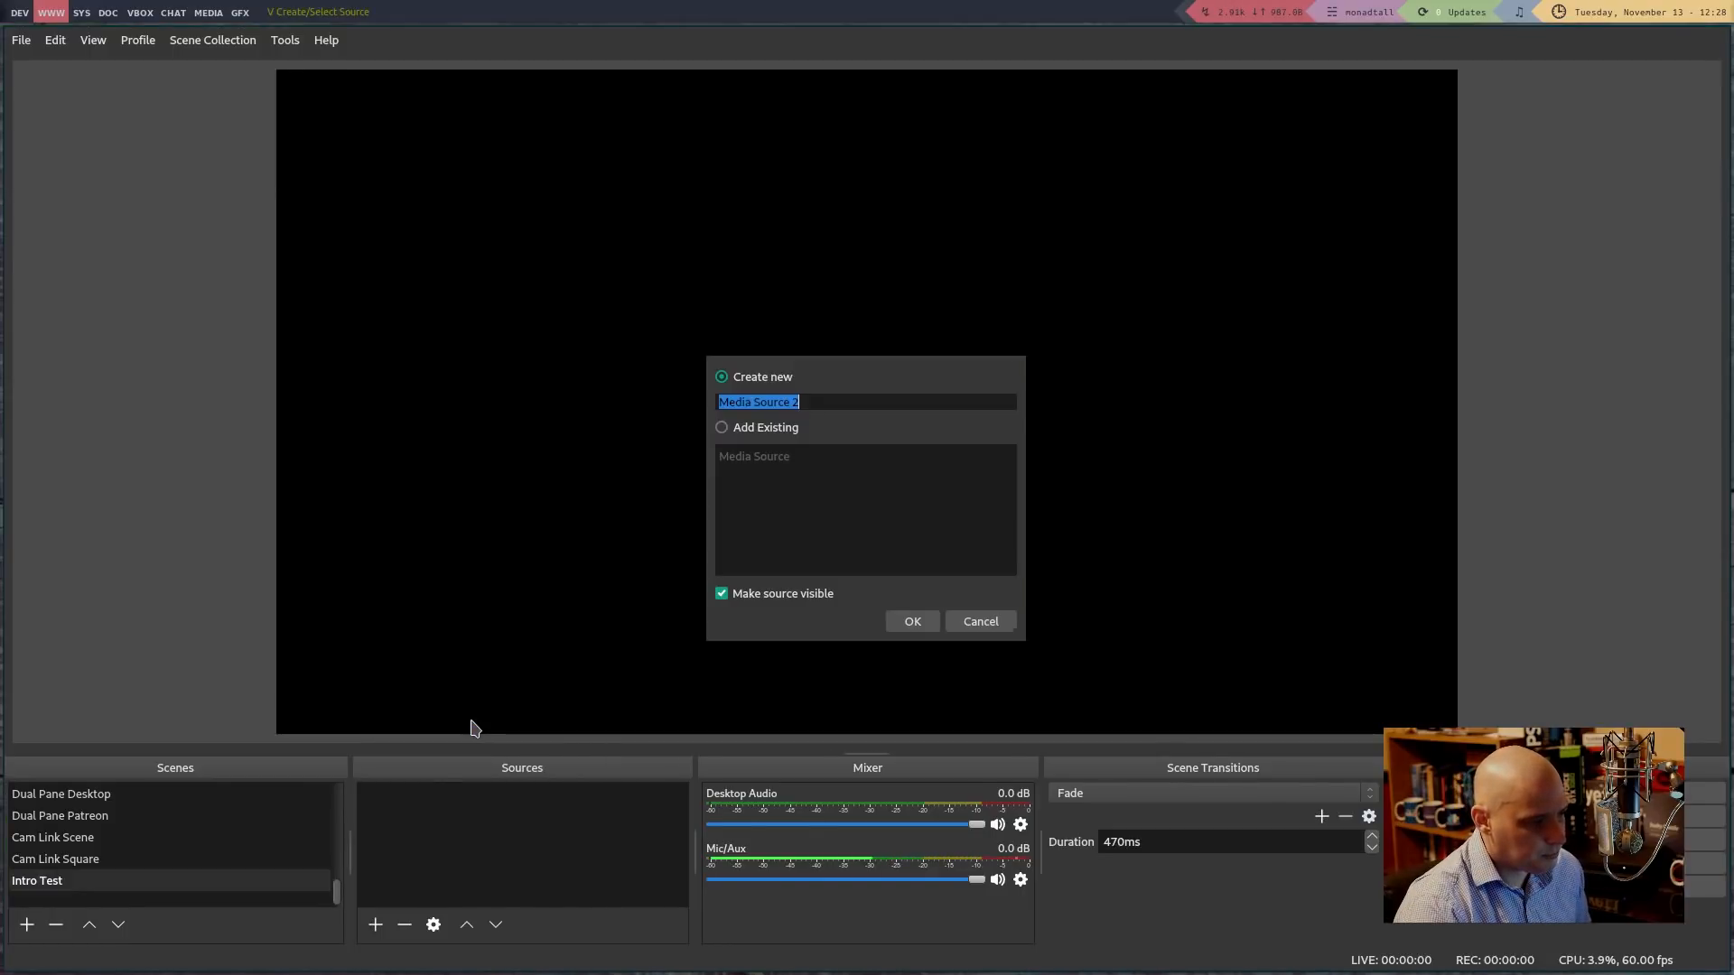
double_click(758, 403)
triple_click(758, 404)
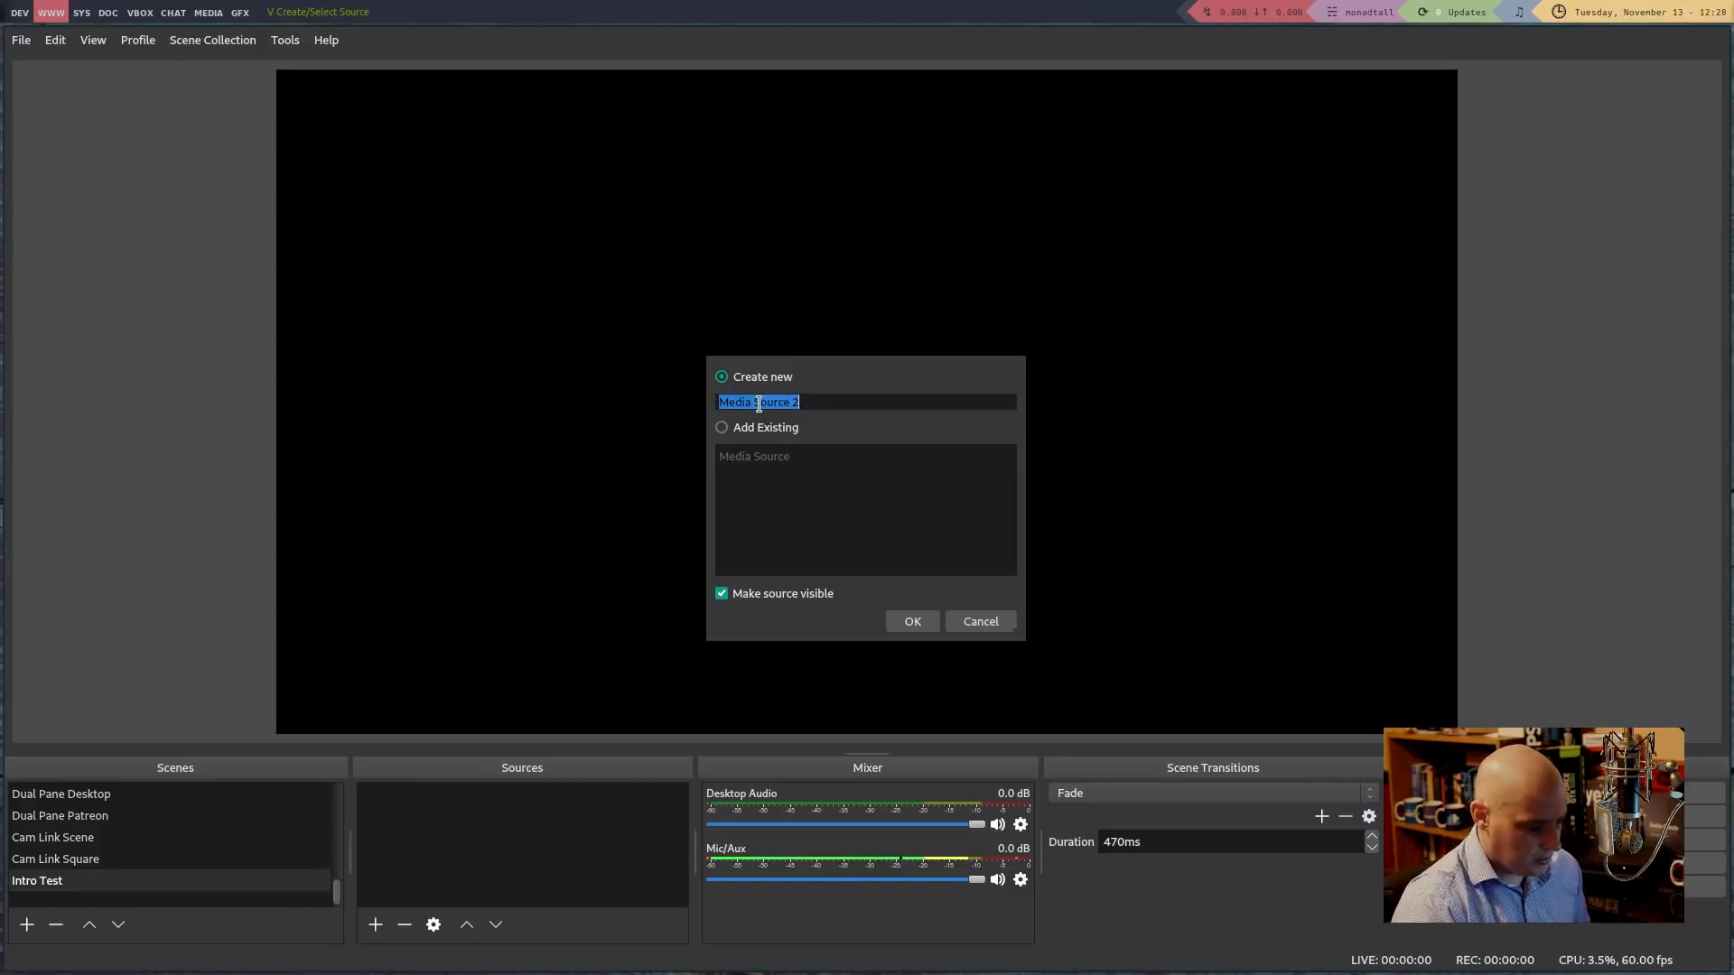
type("Intro Video")
key("Return")
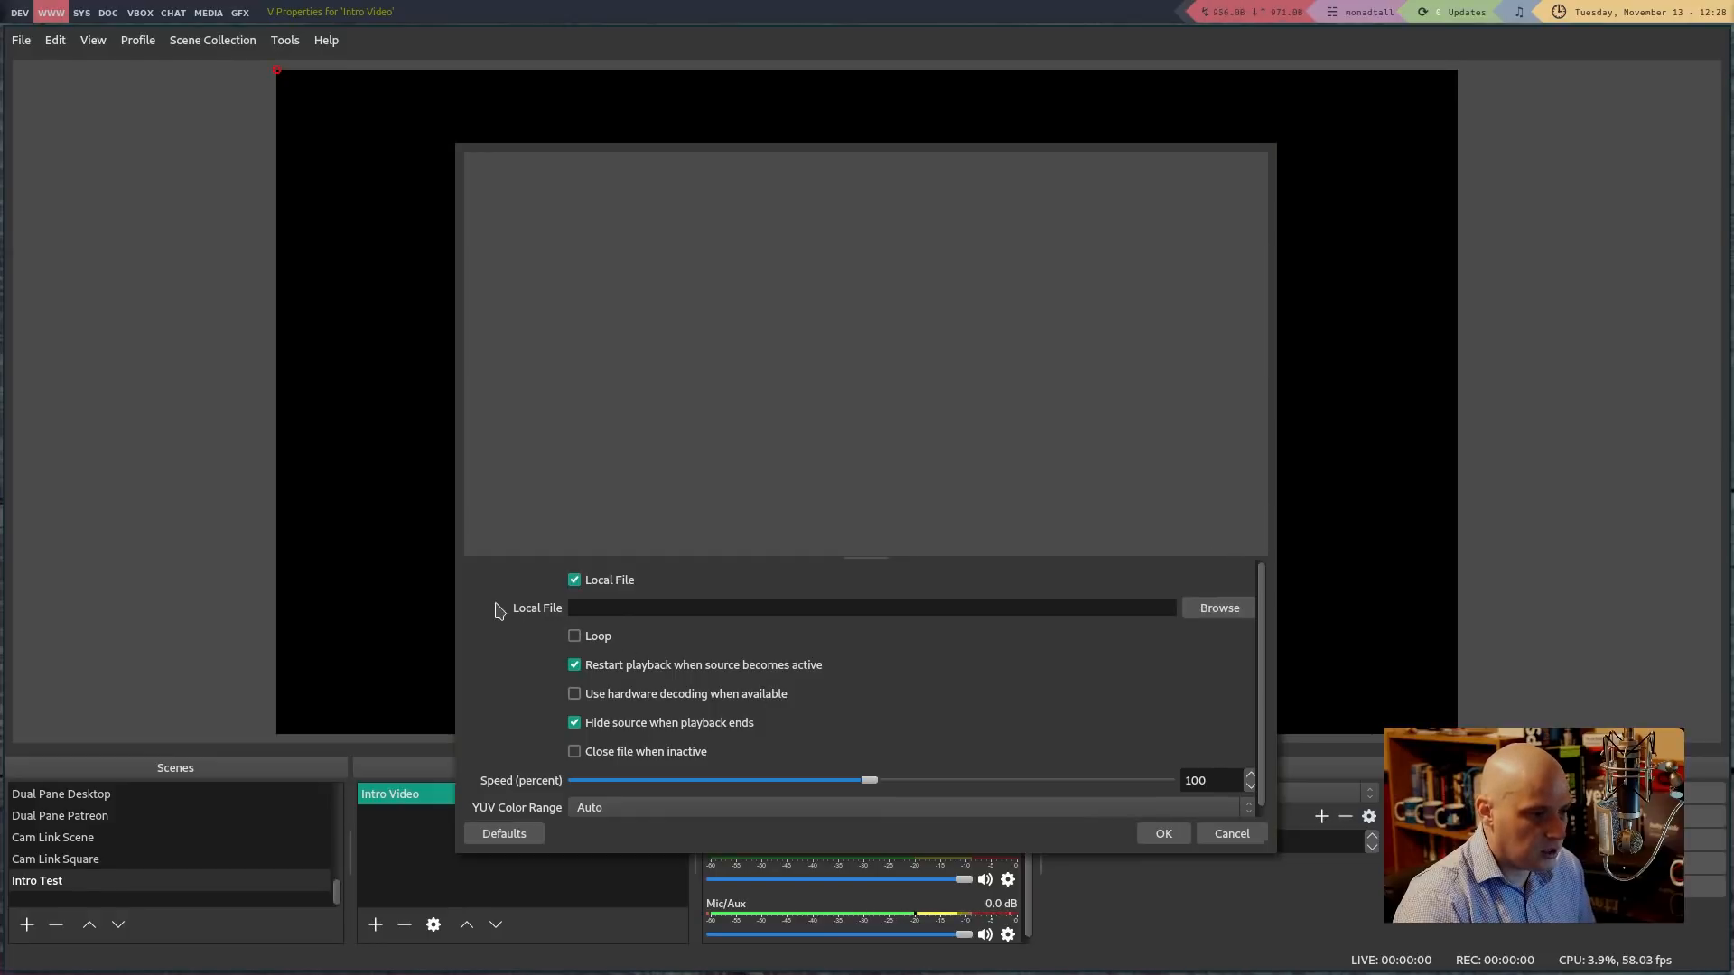
Set its file to Videos/DistroTube/intros/00-dt-taking-into-account.mp4 and apply
left_click(1230, 616)
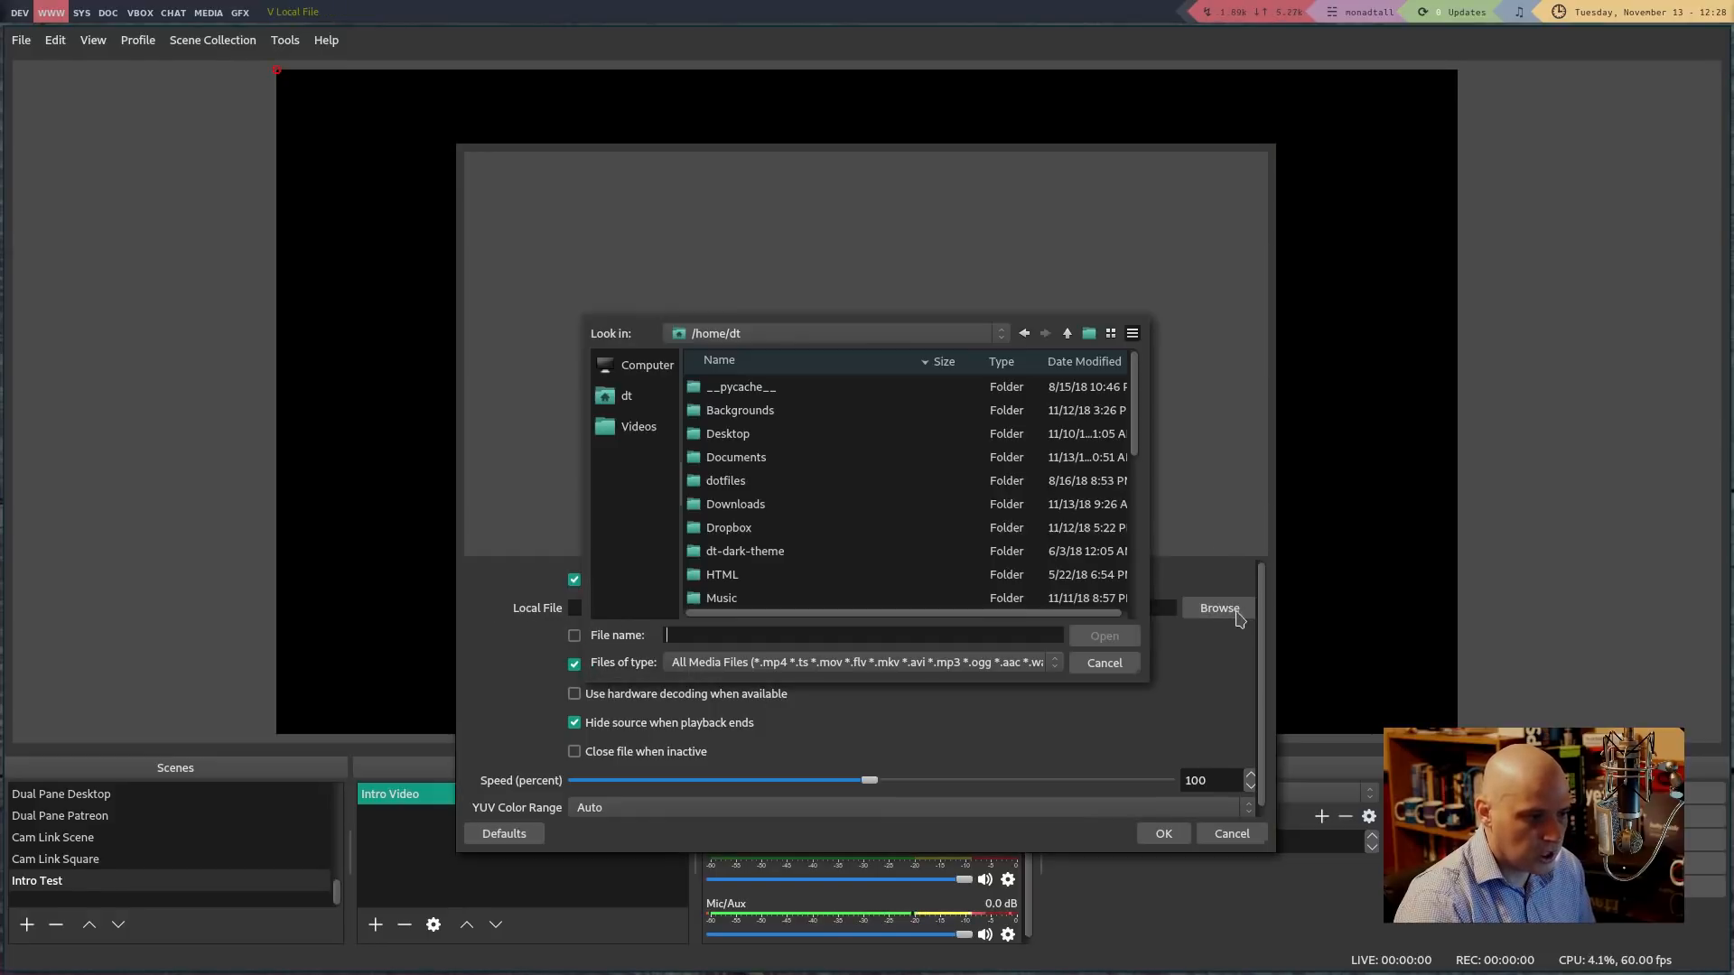
left_click(638, 426)
left_click(763, 397)
double_click(763, 398)
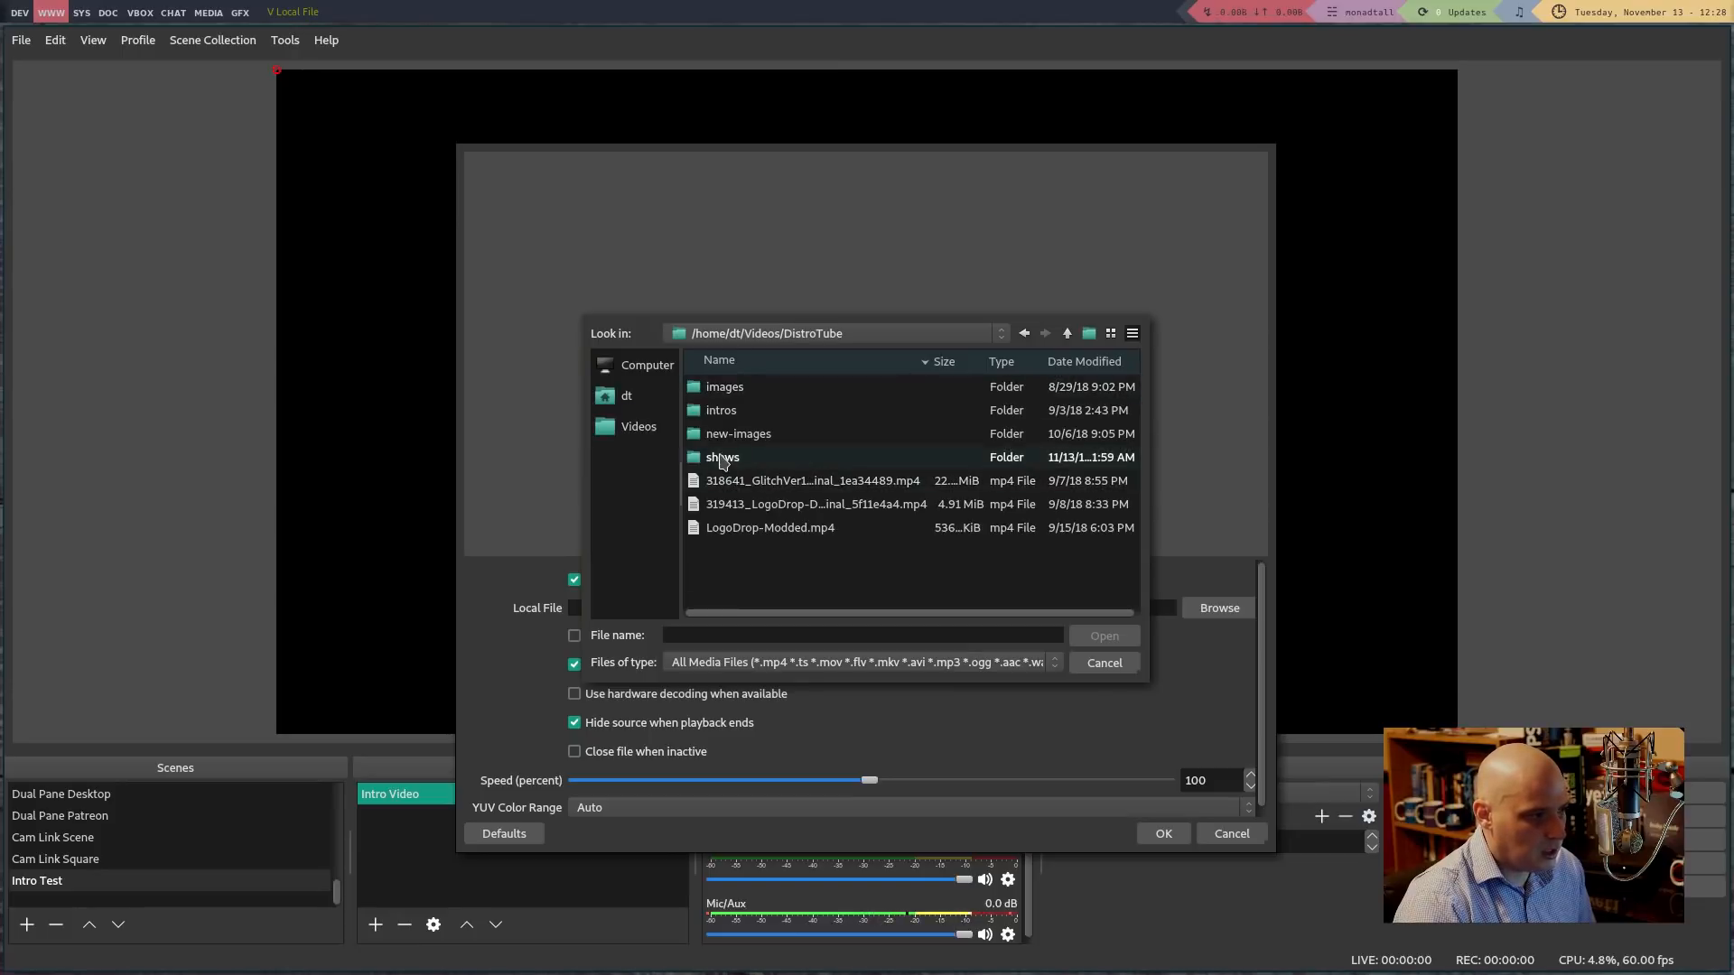
double_click(723, 411)
double_click(722, 415)
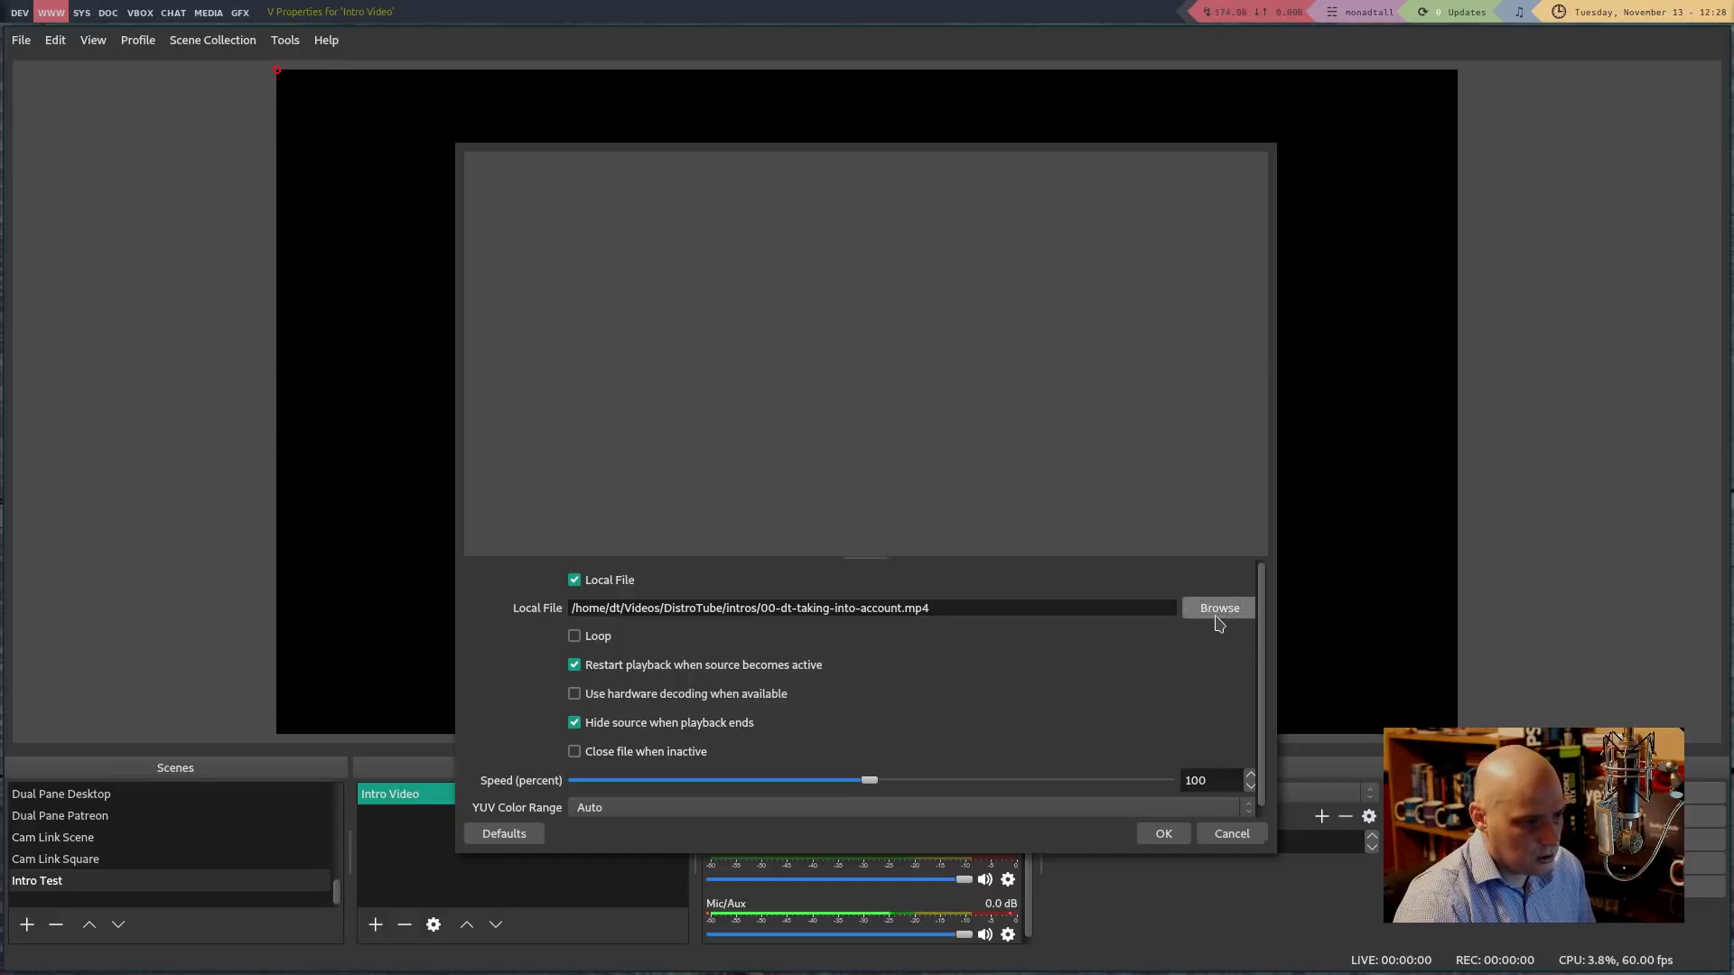
left_click(1164, 832)
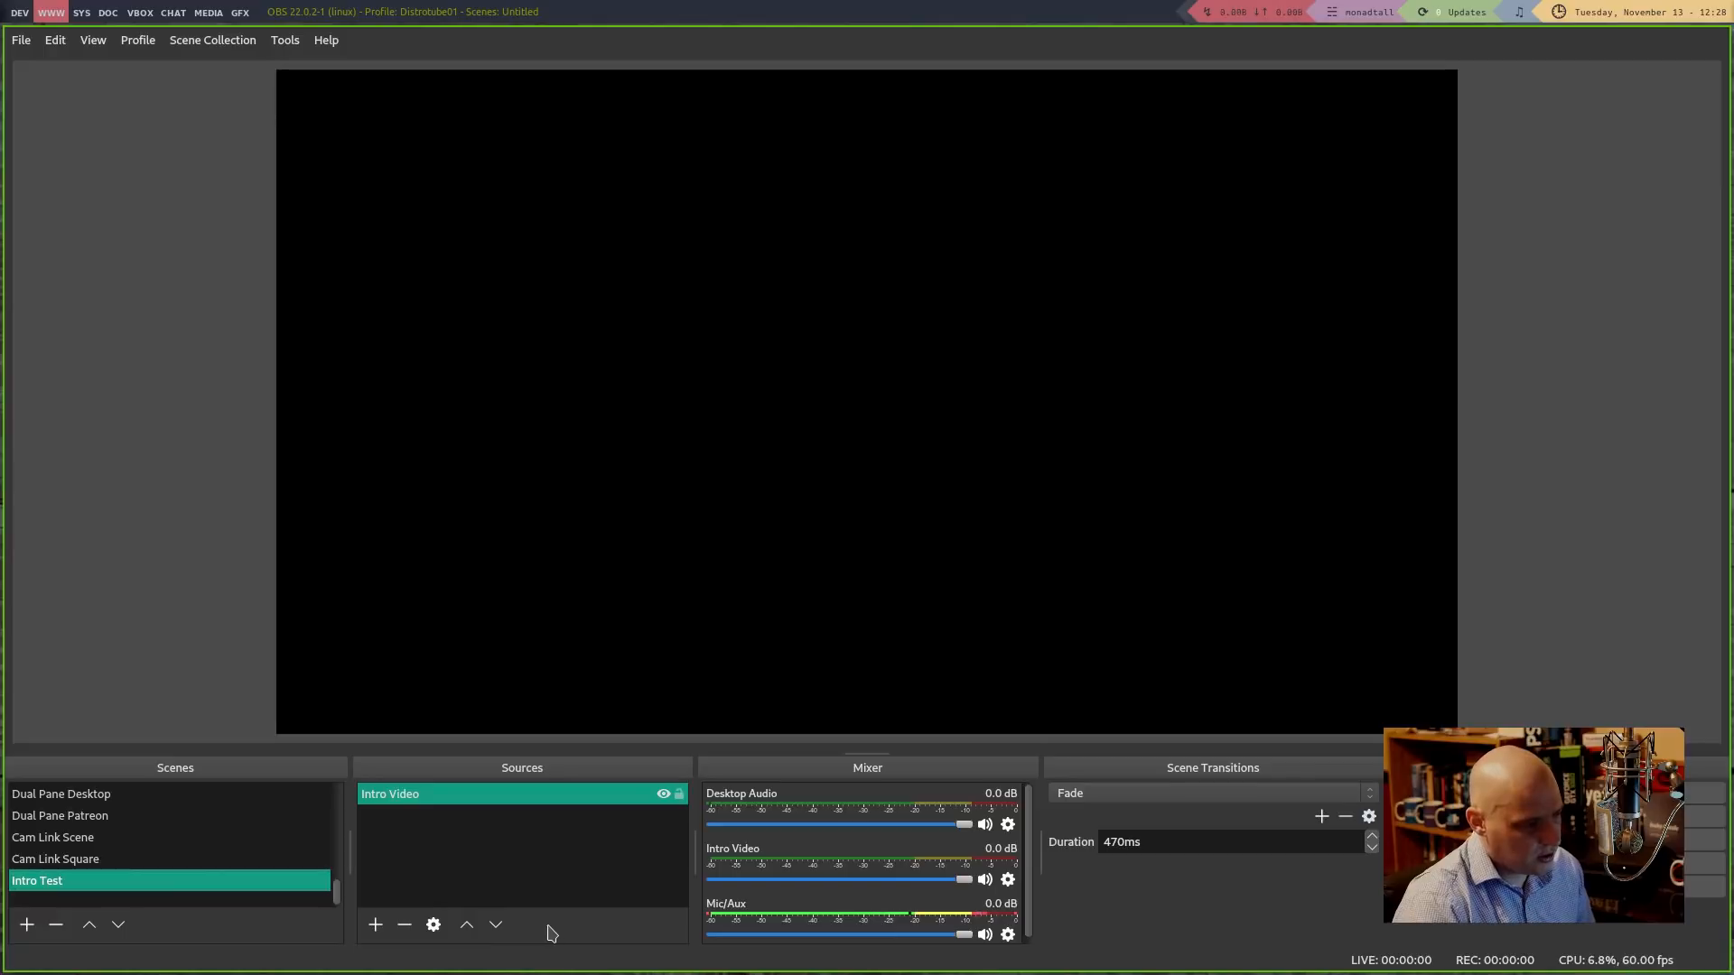
Remove the Intro Test scene and create a new scene named 'Youtube Main'
left_click(56, 926)
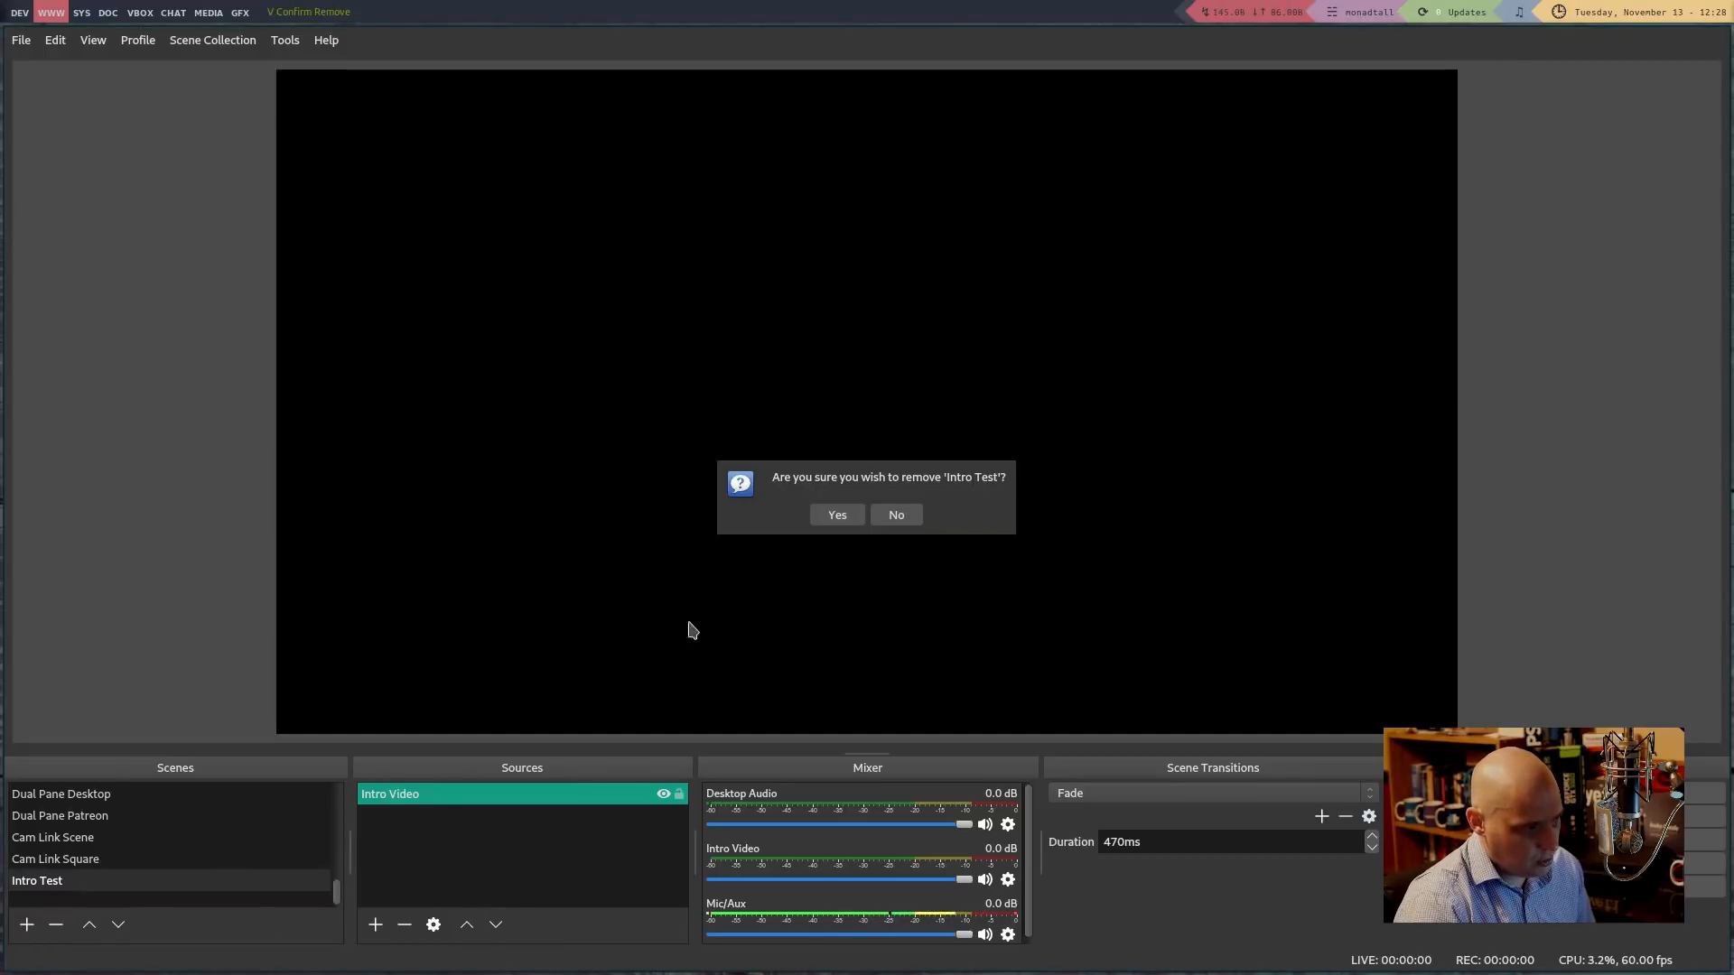
left_click(840, 520)
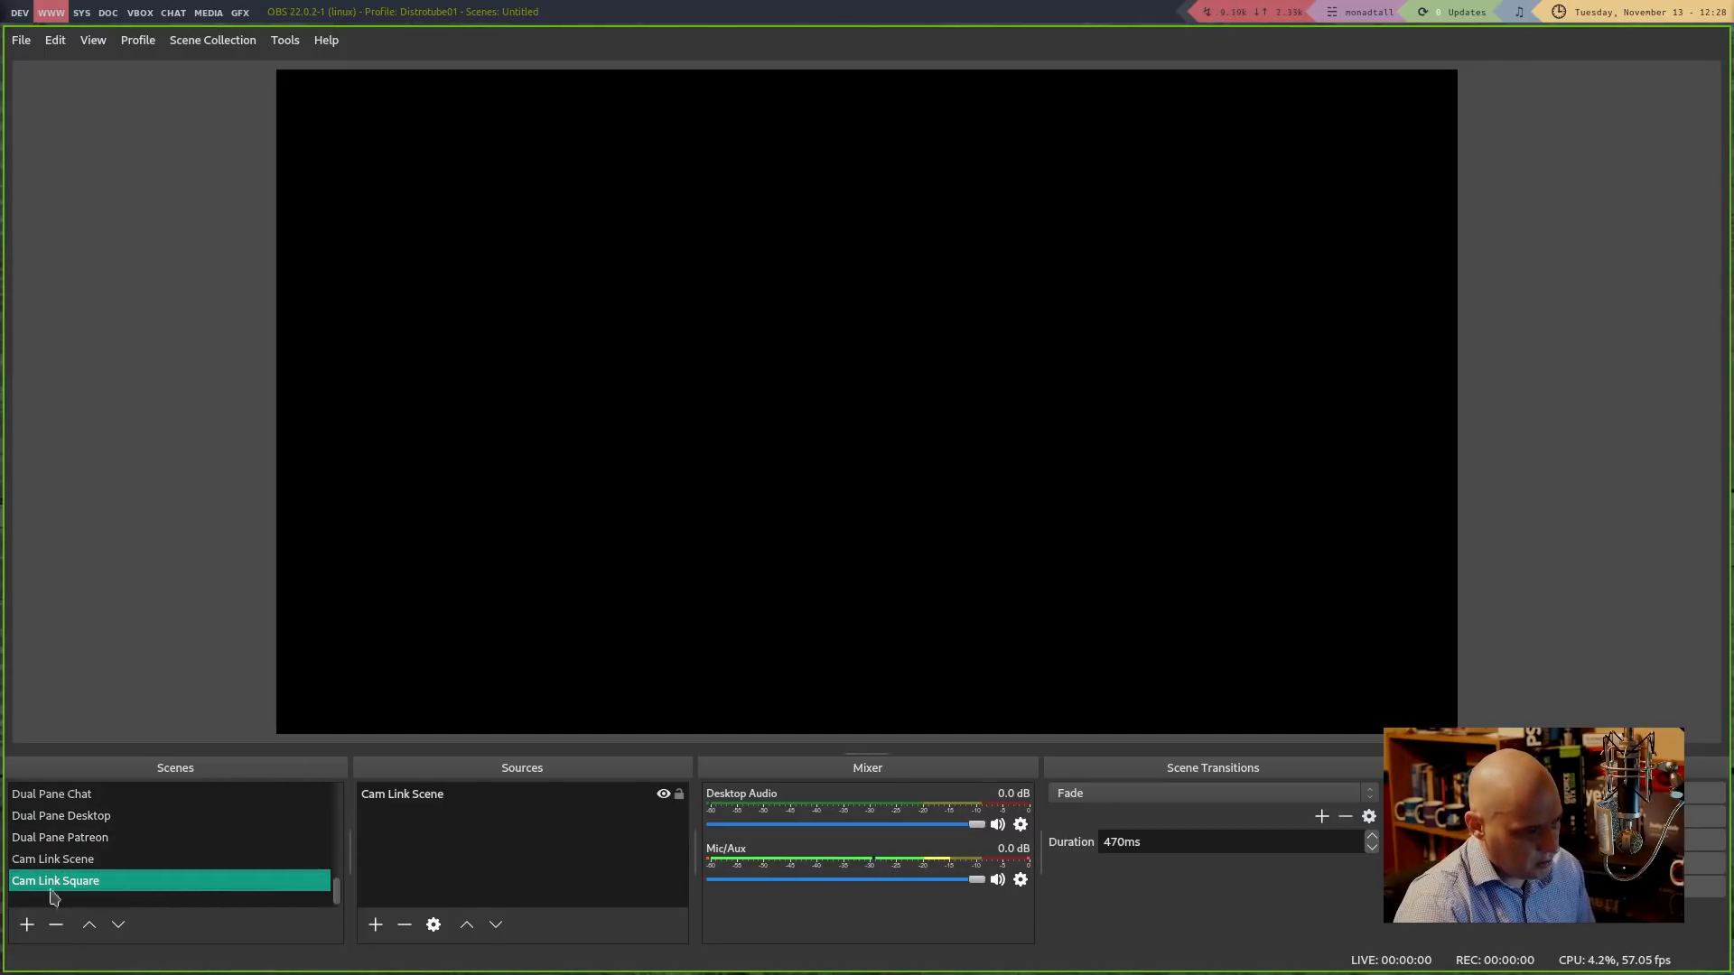
left_click(27, 925)
triple_click(679, 498)
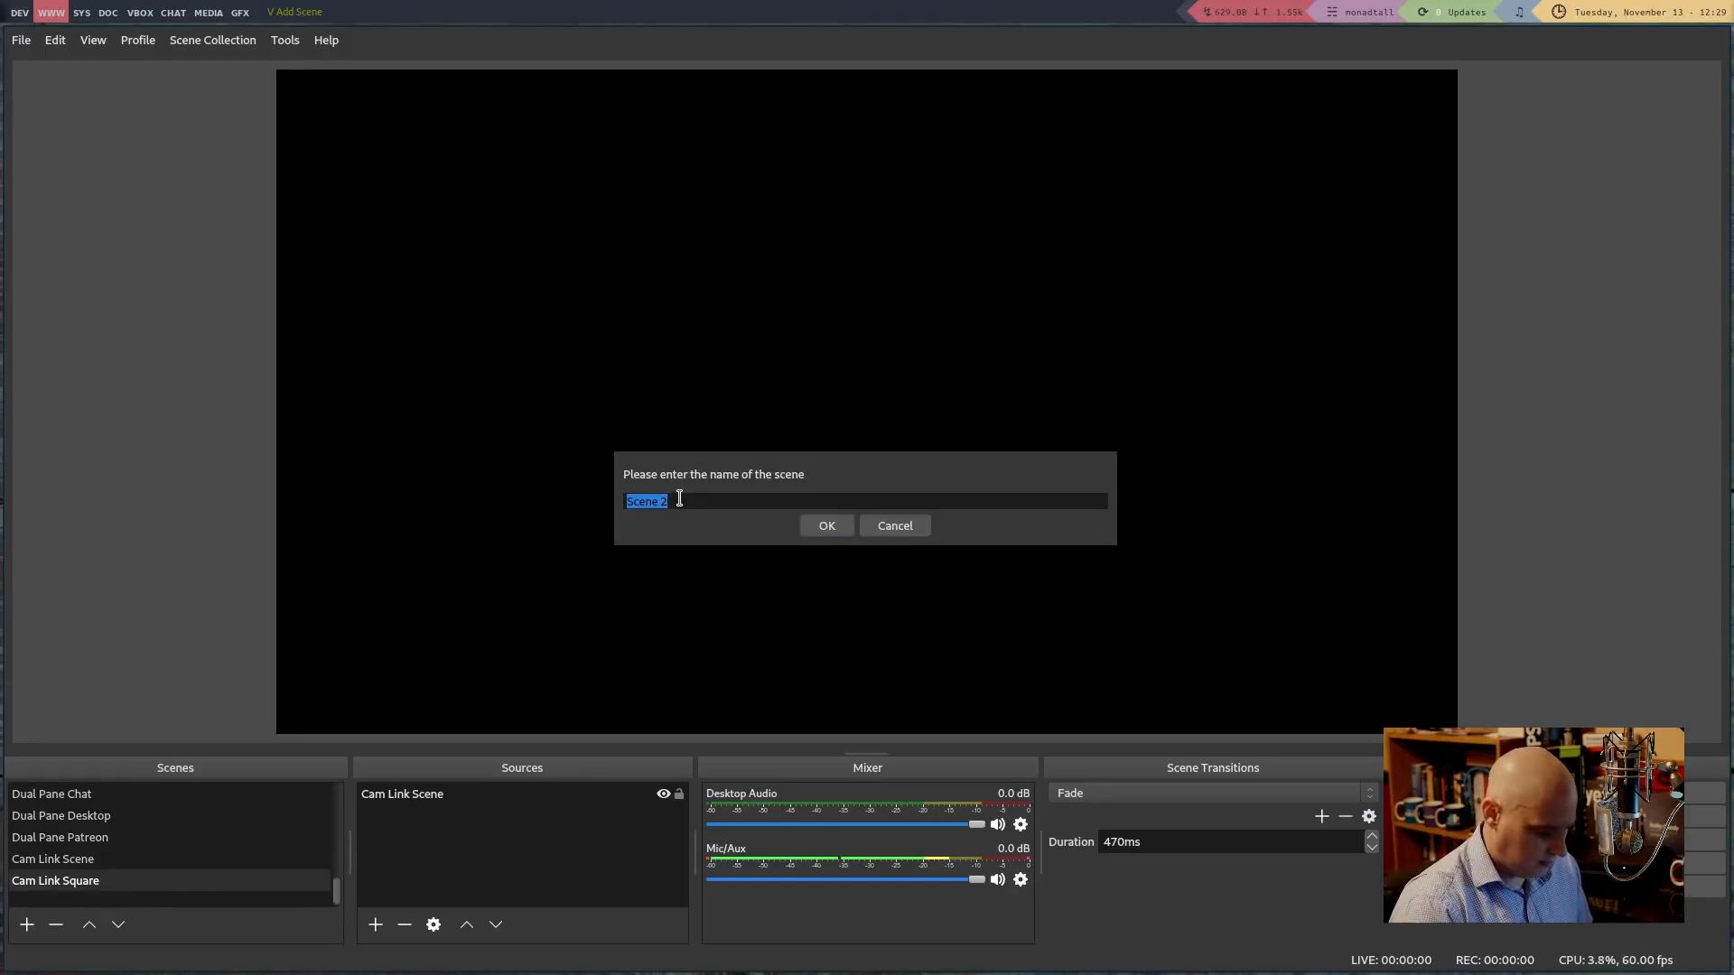
type("Youtub")
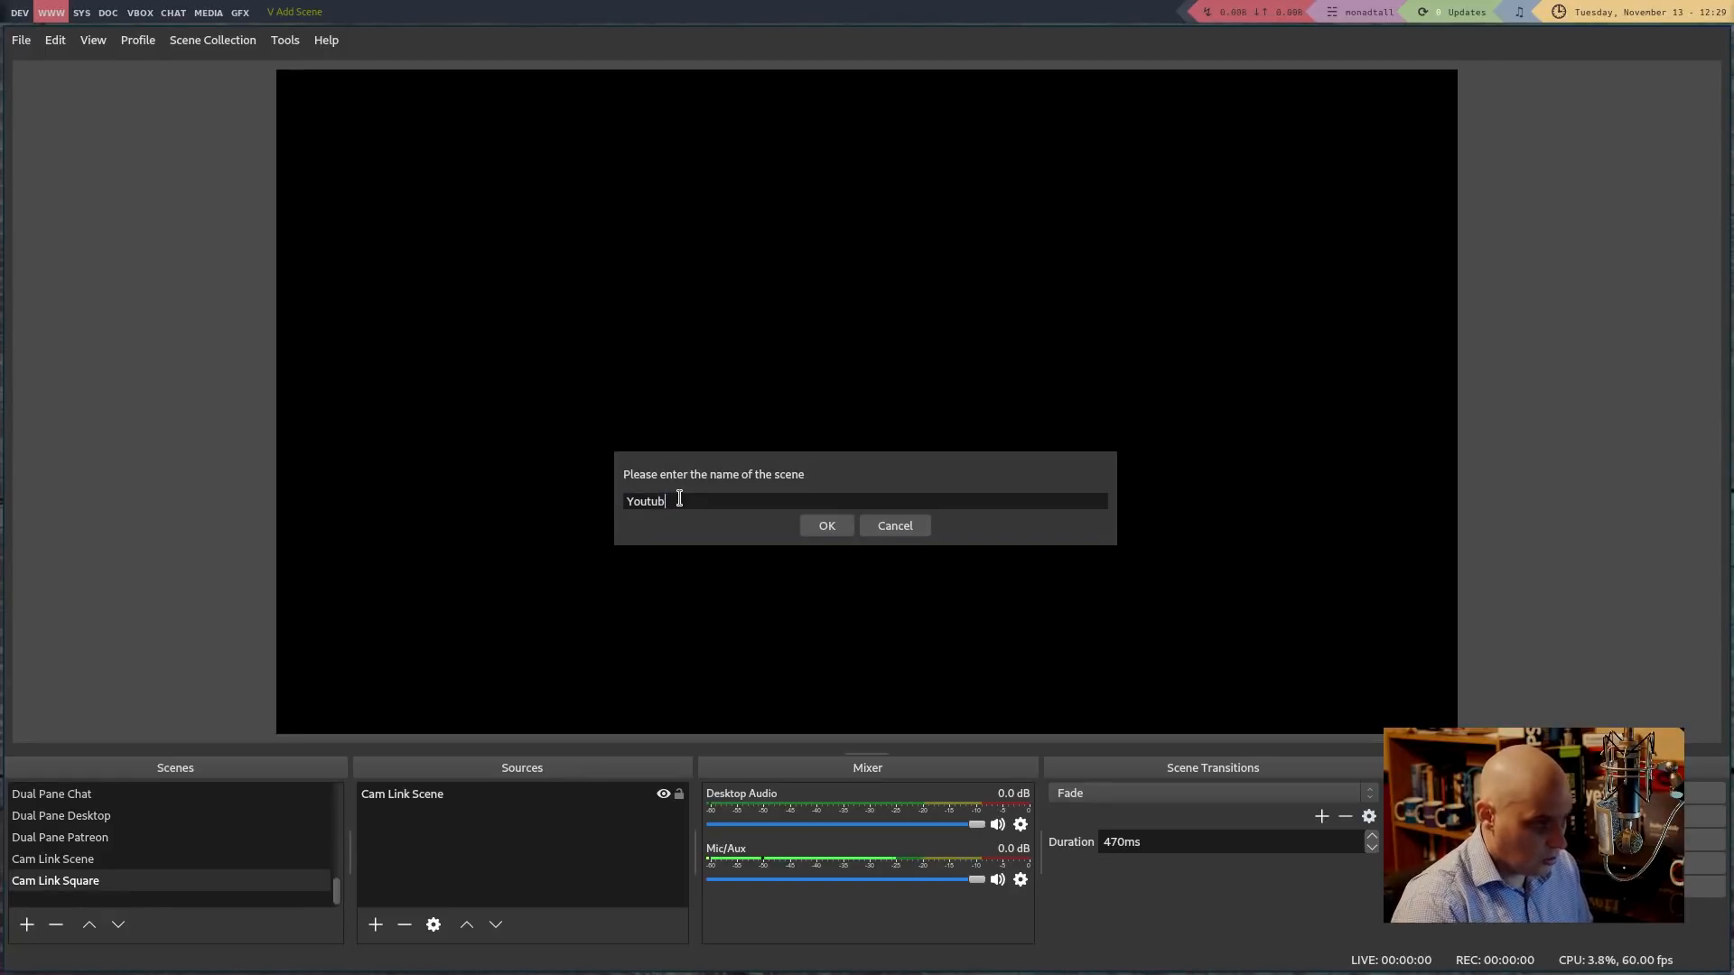
type("e Main")
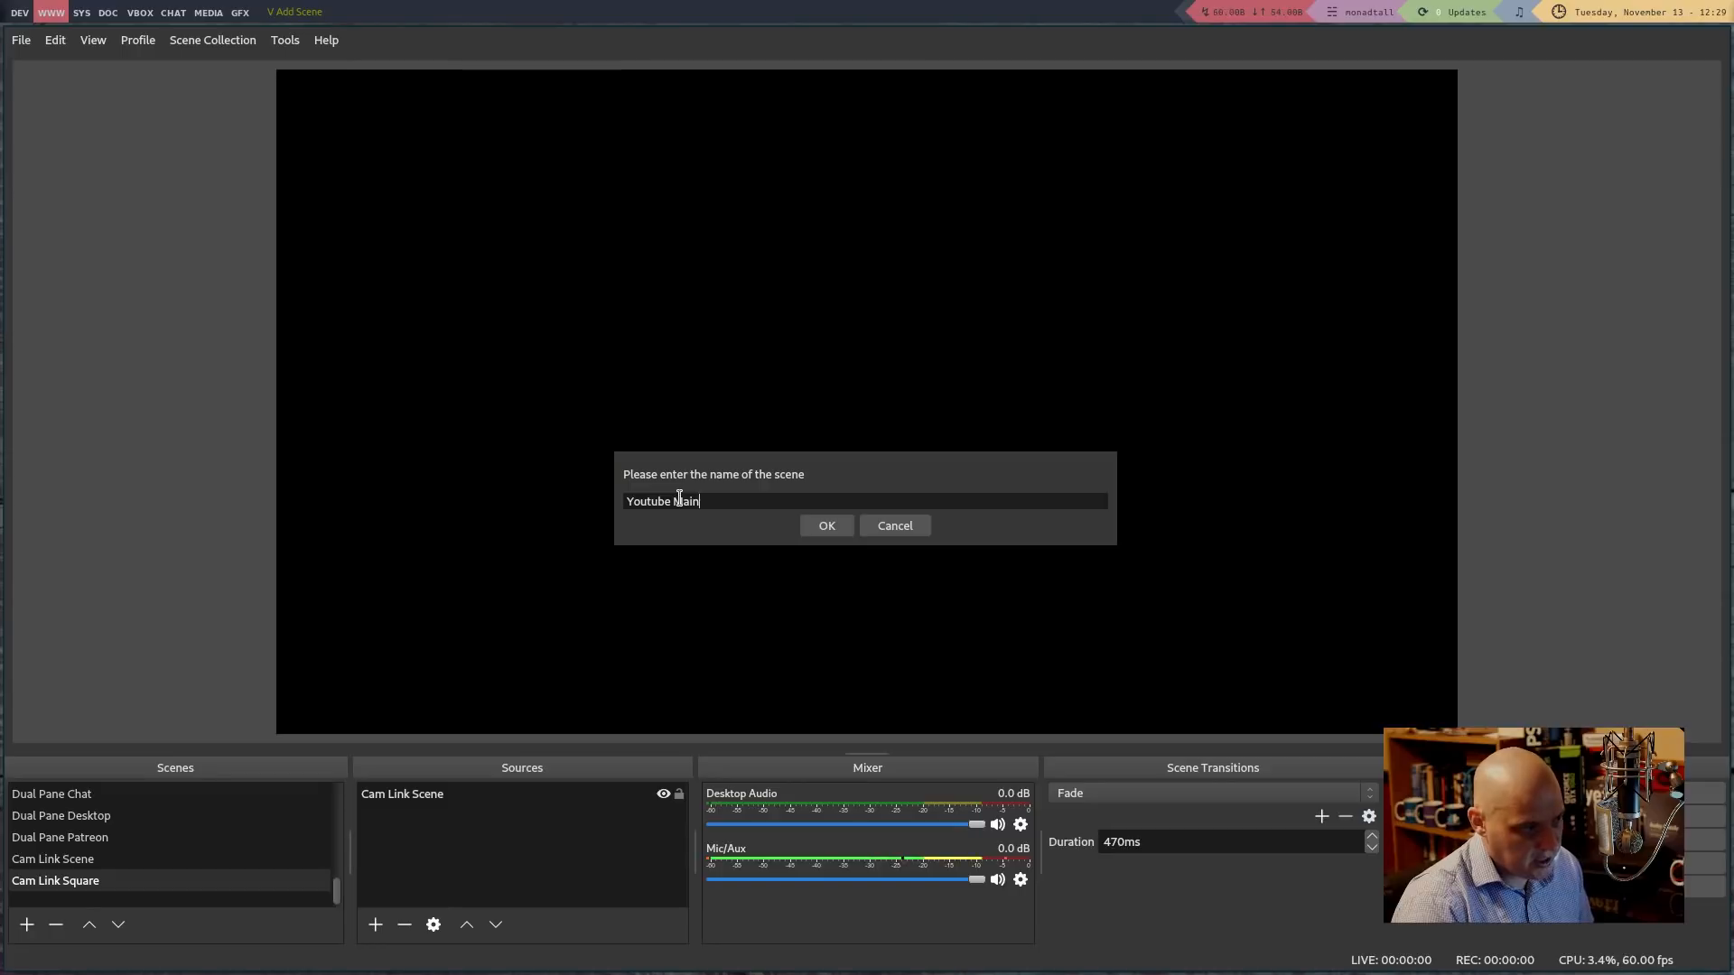
key("Return")
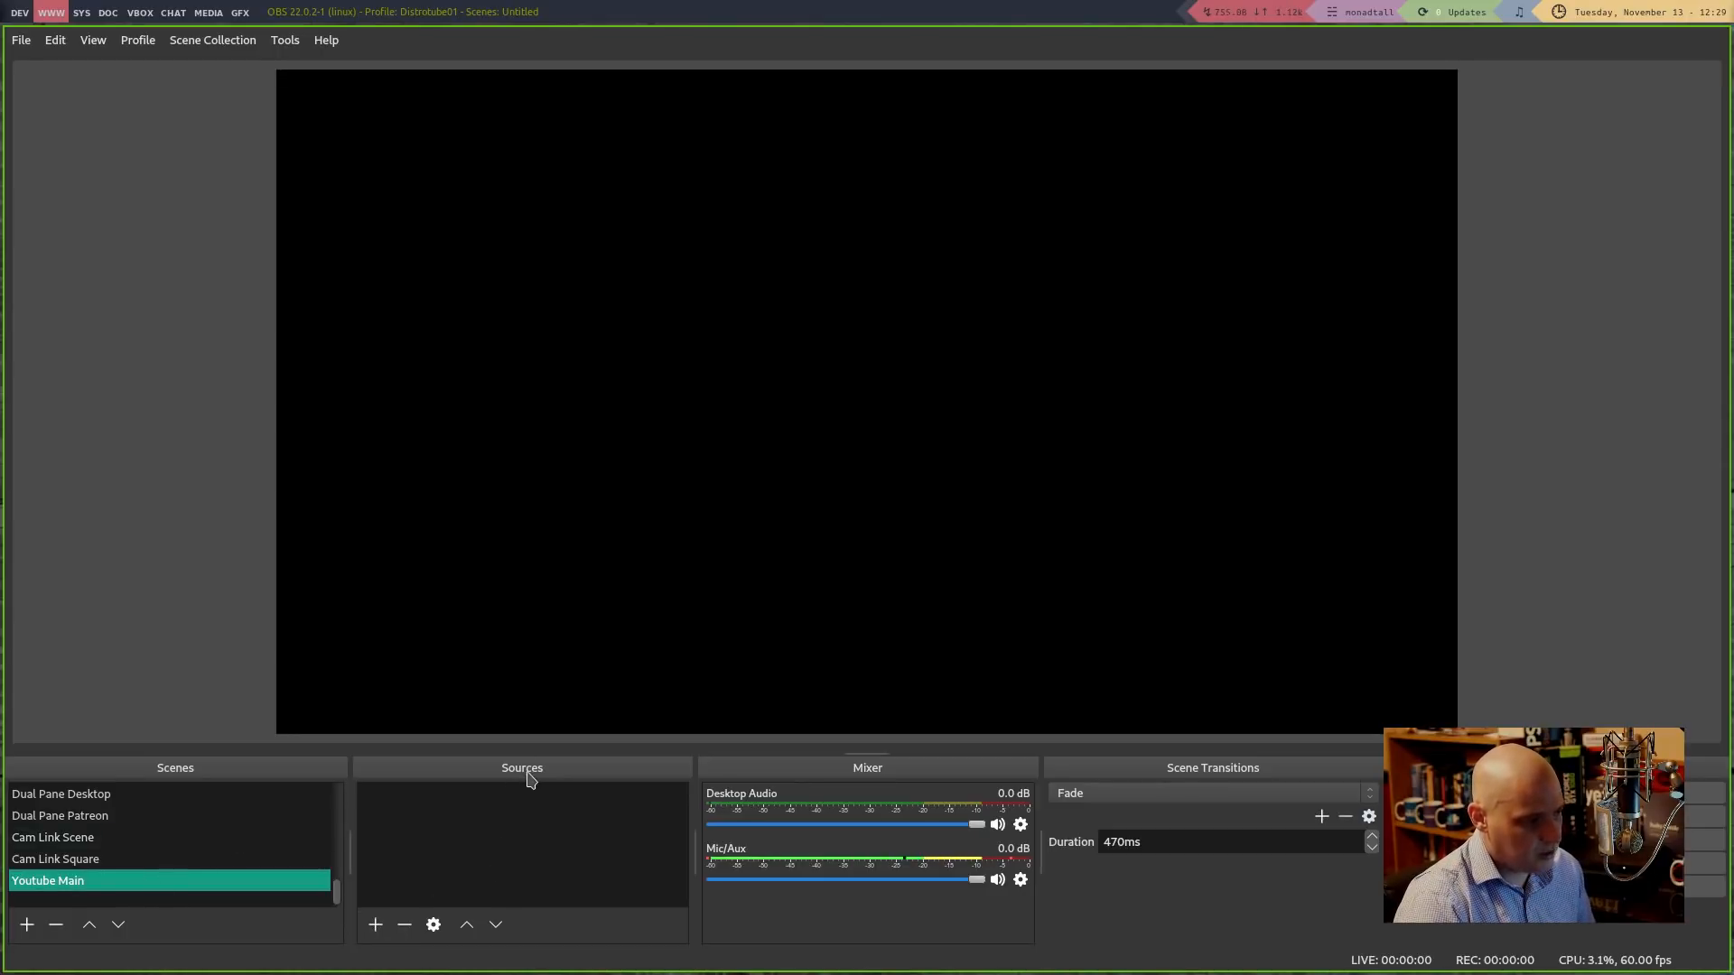
Add an Image source named 'Background' to the Youtube Main scene
left_click(375, 925)
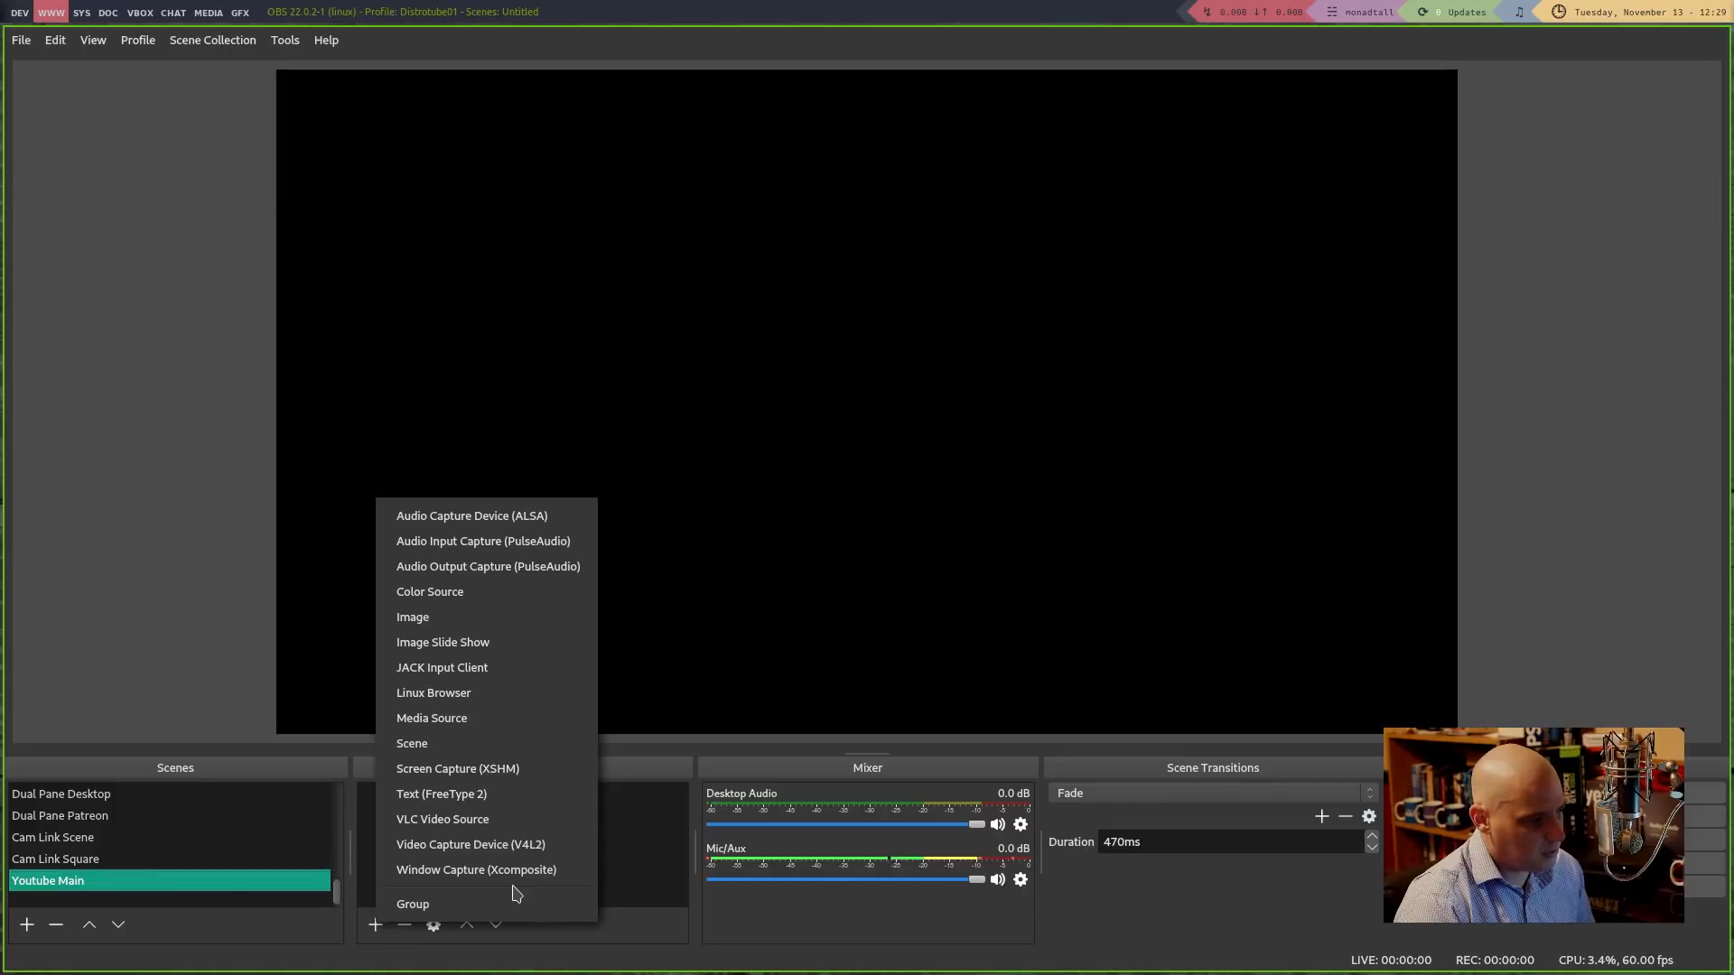
left_click(495, 618)
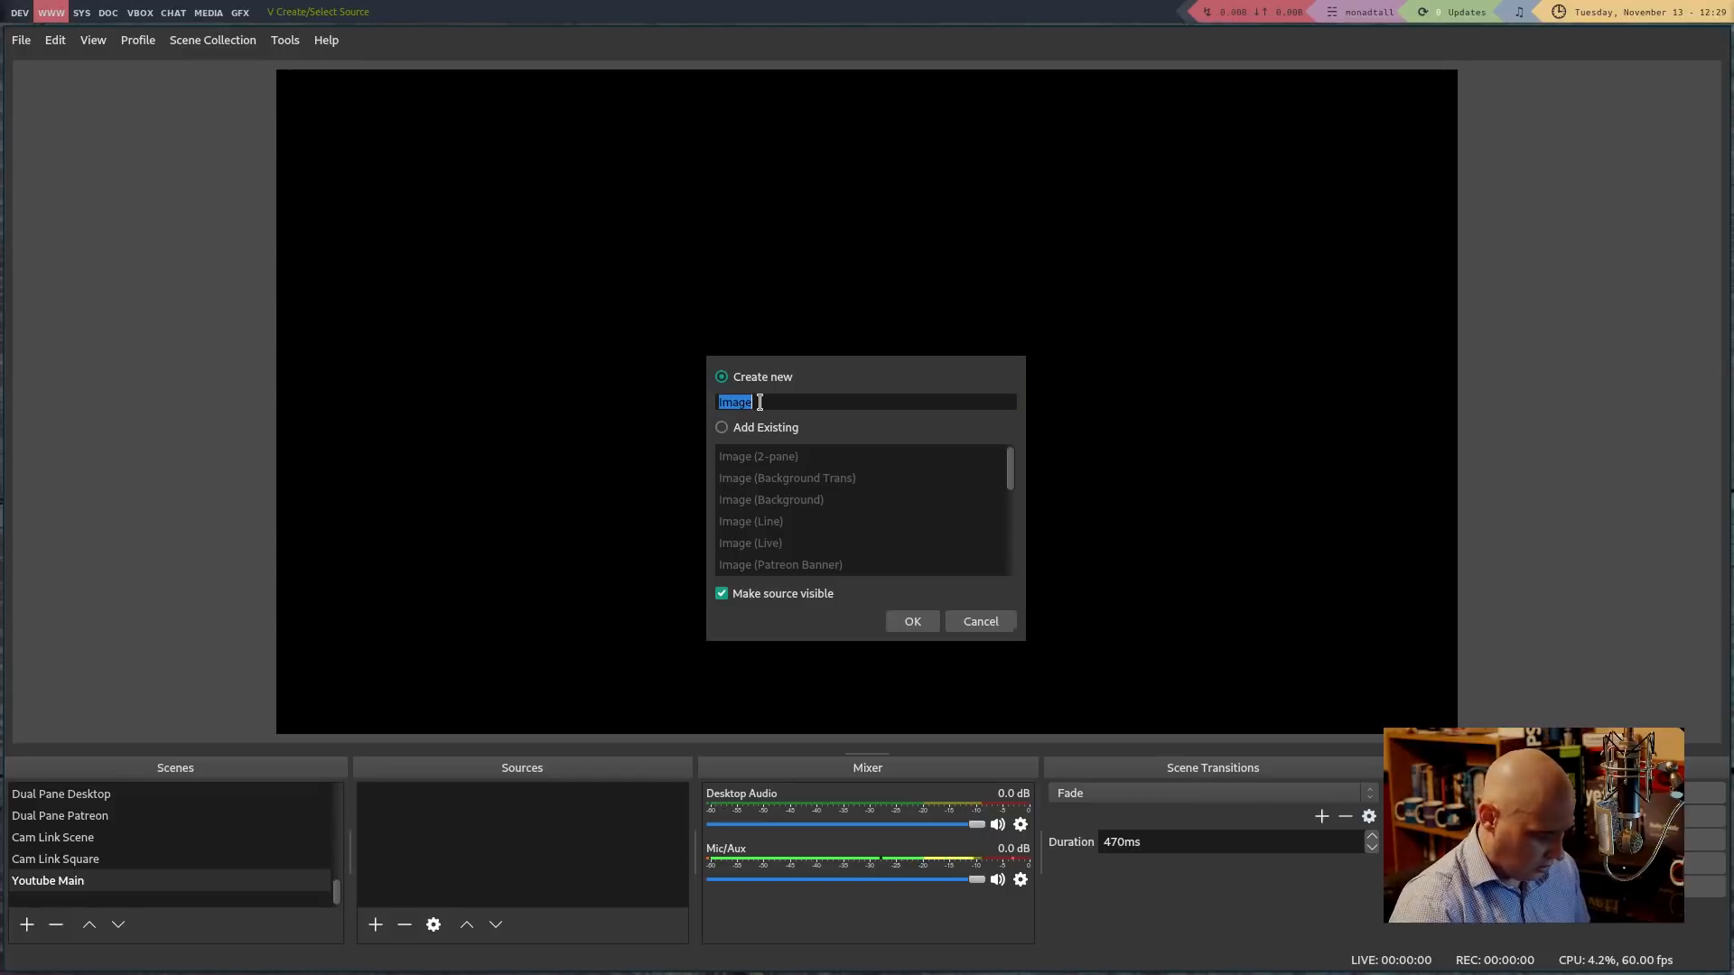
type("Background")
key("Return")
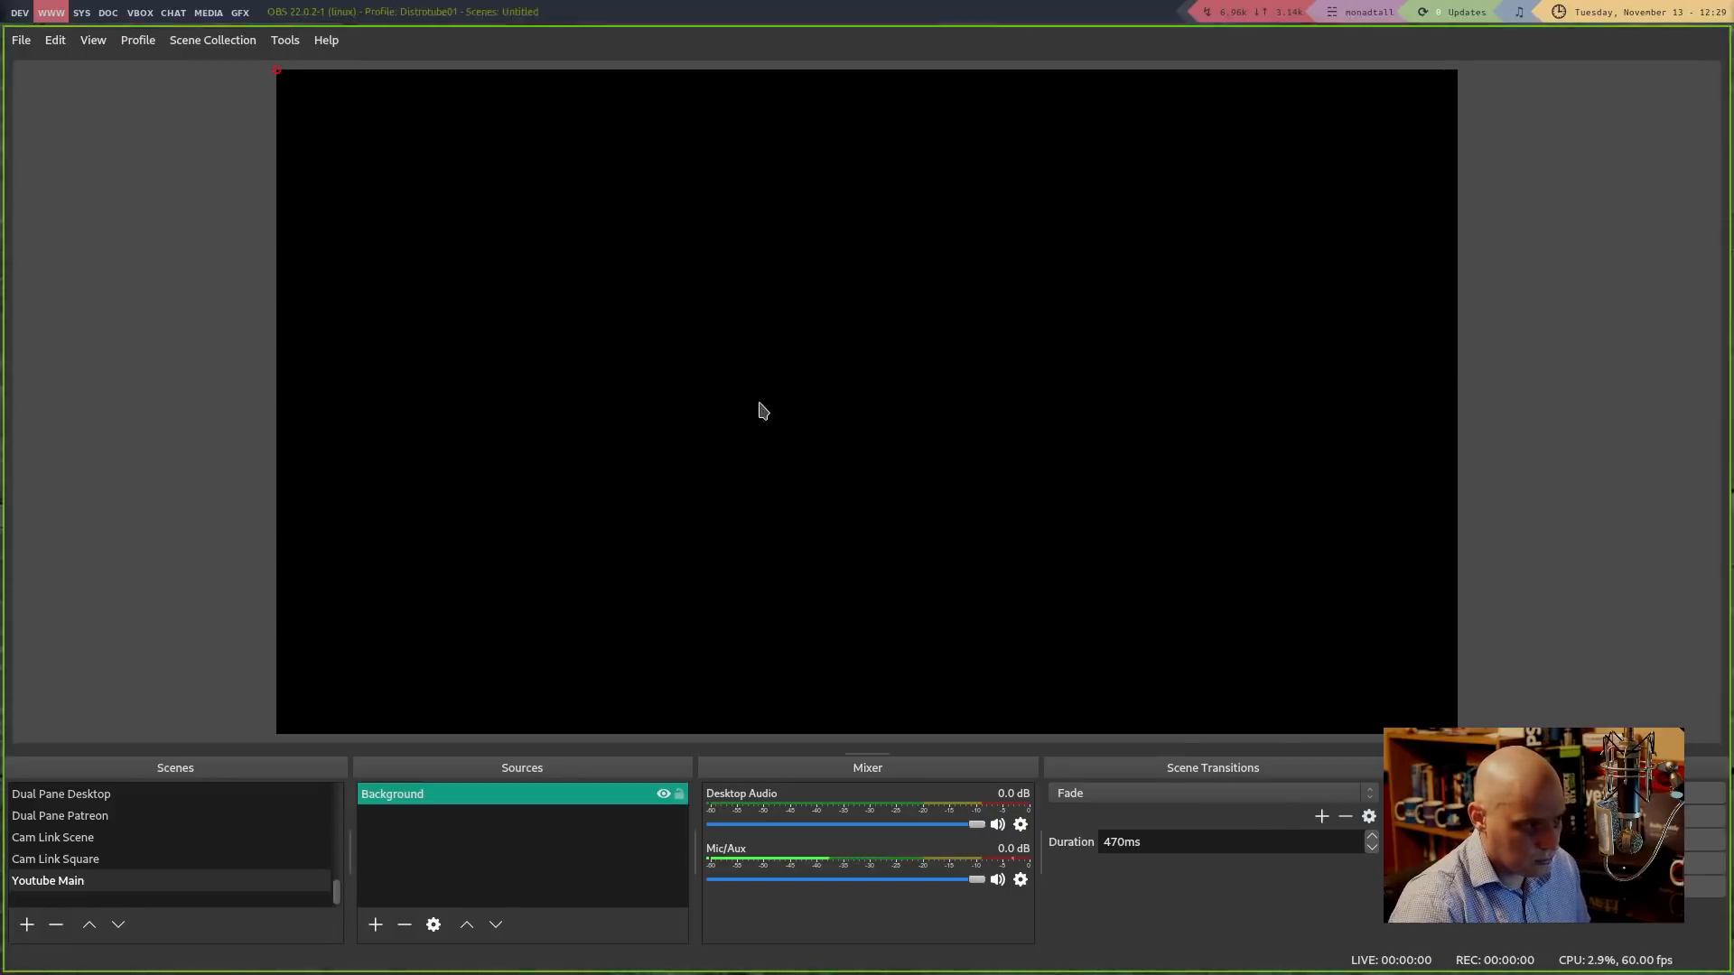
Set the Background image file to DistroTube/new-images/obs/main-bg.png and confirm
left_click(1252, 711)
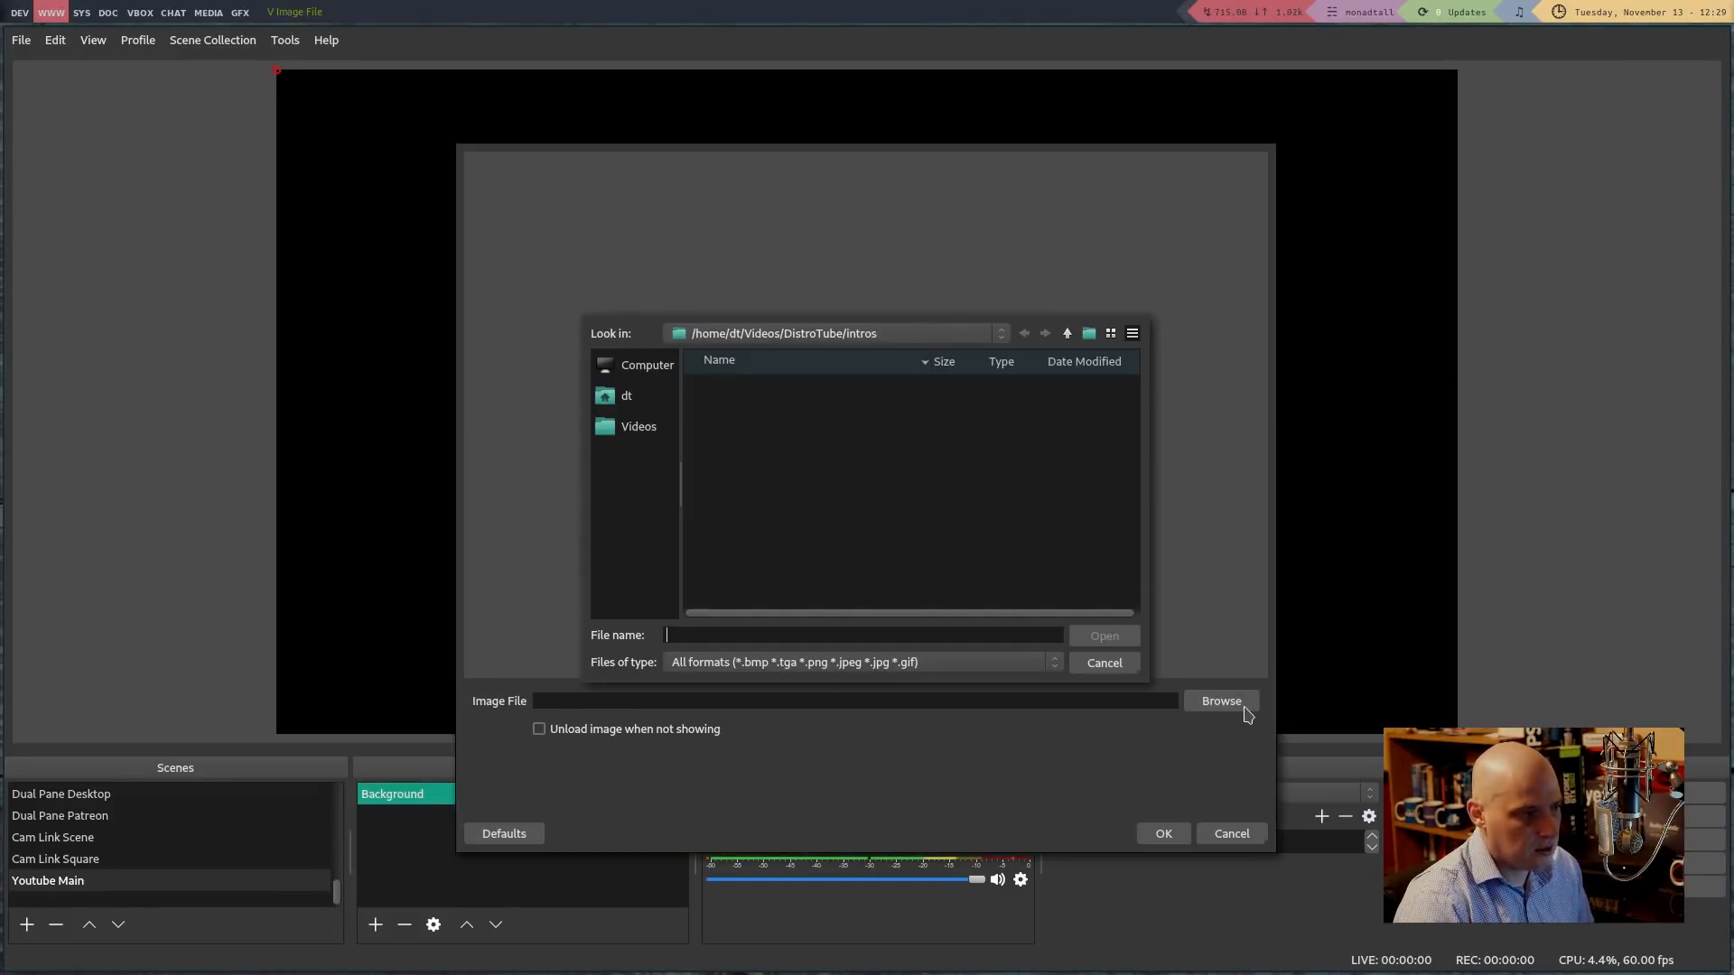
left_click(601, 430)
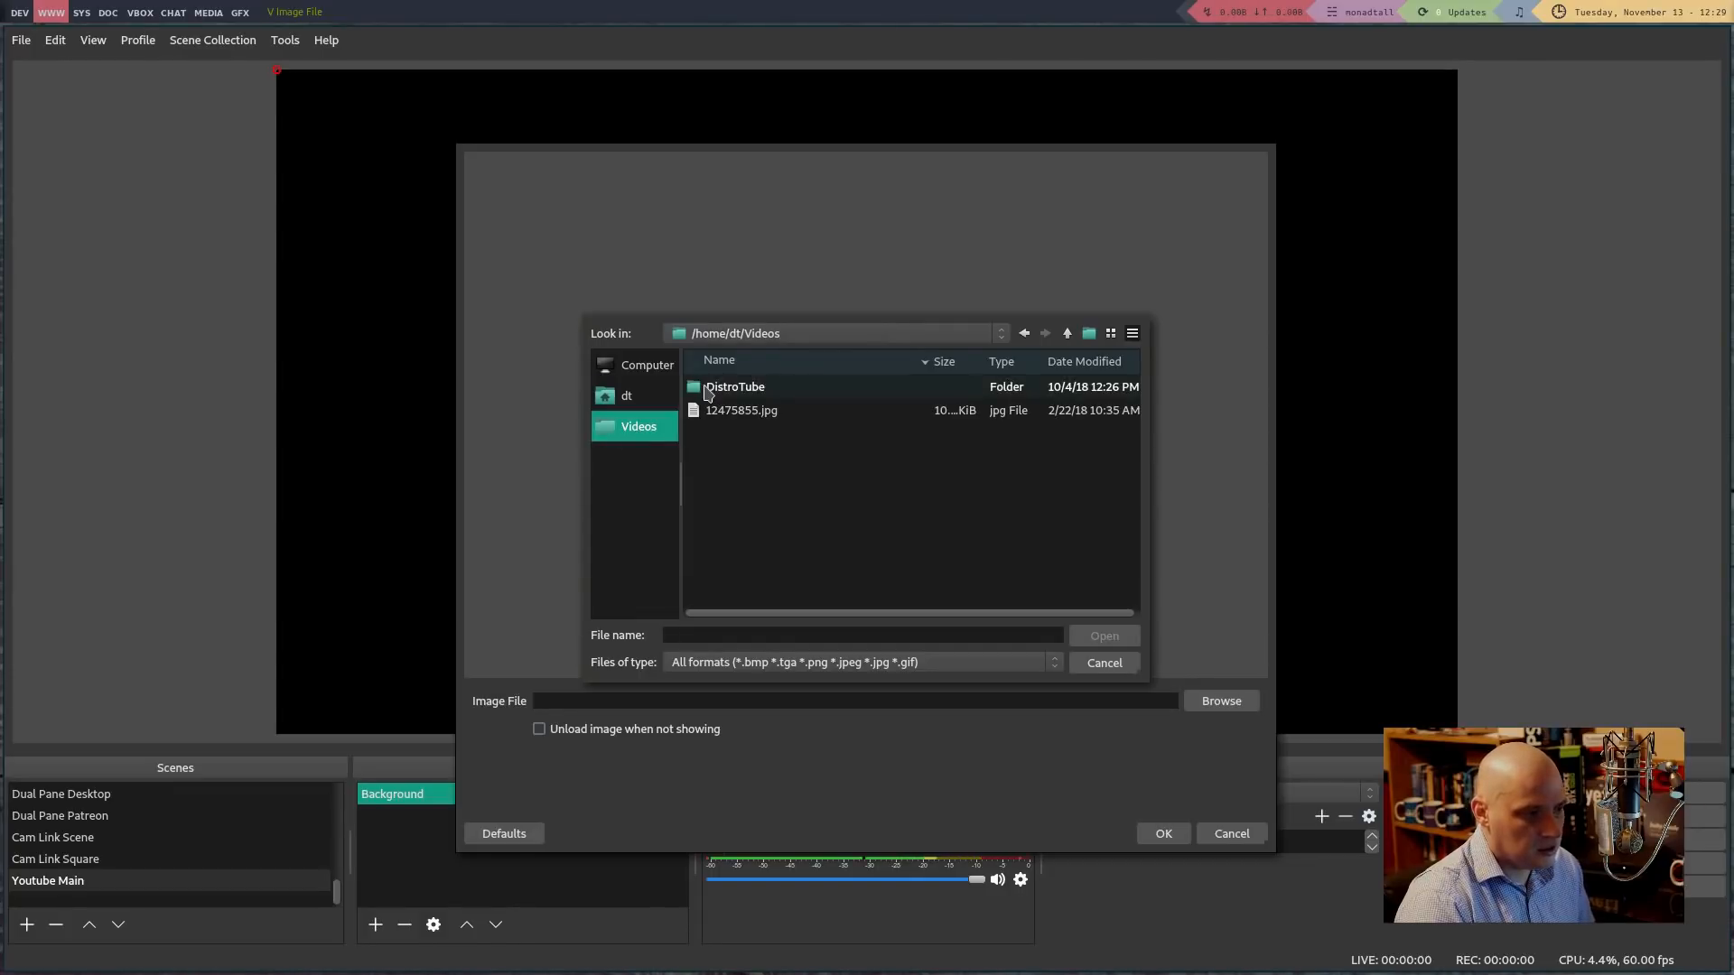
double_click(708, 394)
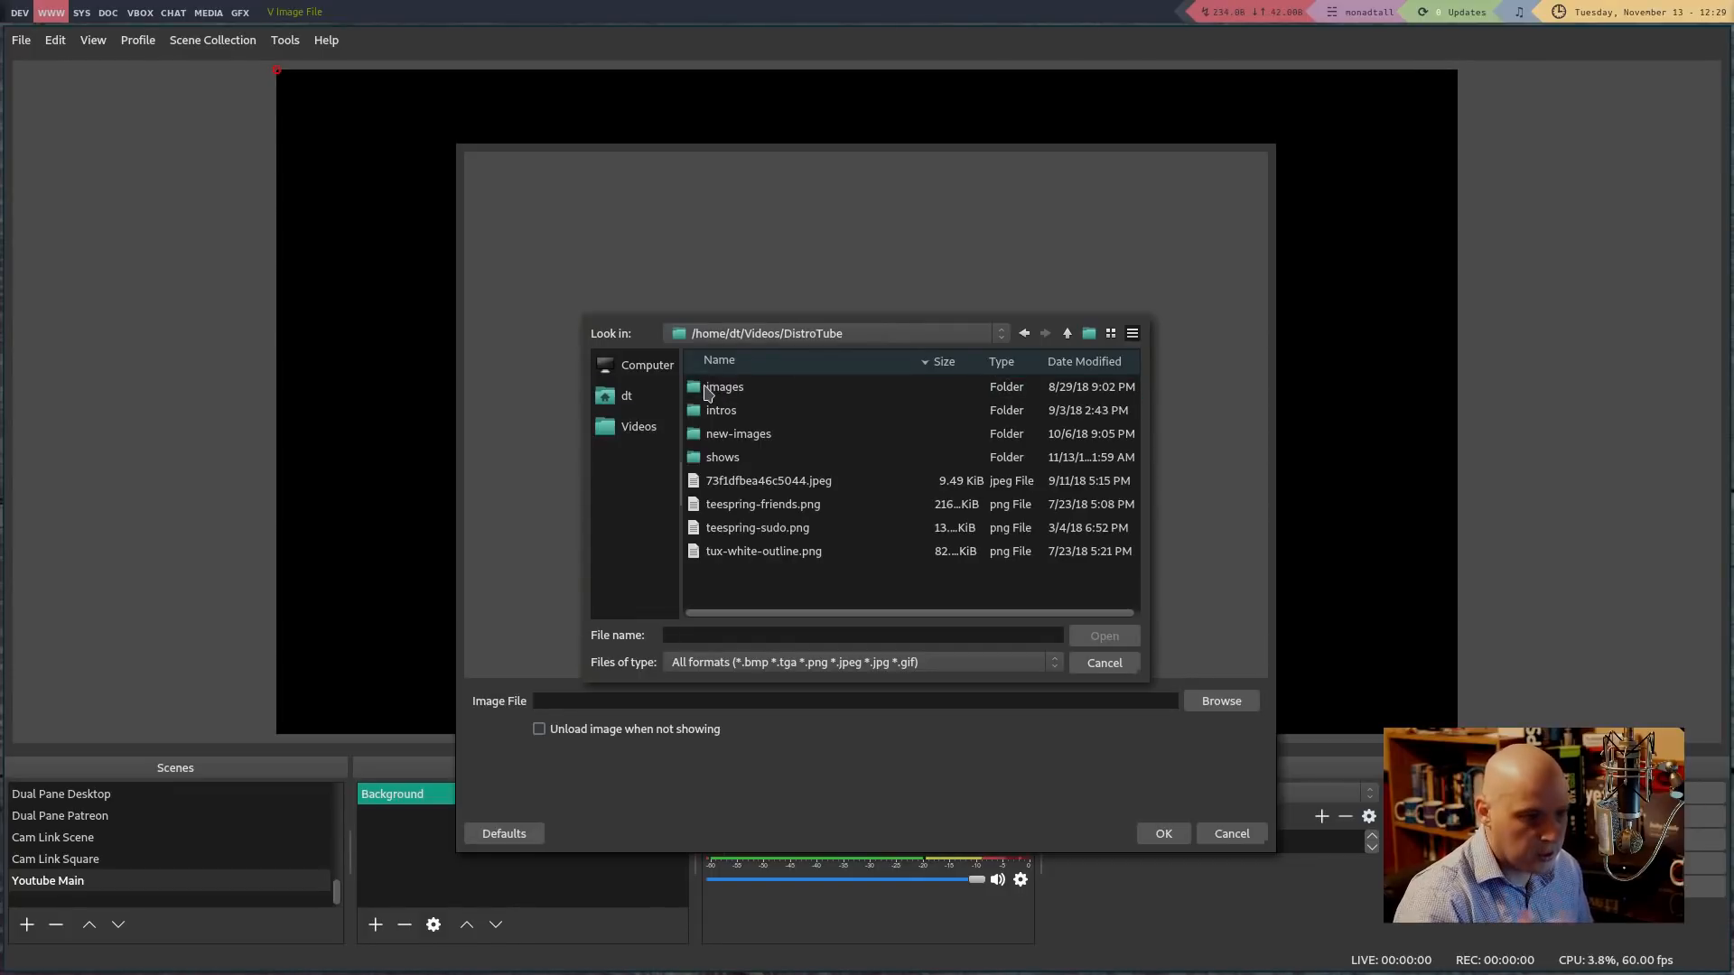
double_click(734, 434)
scroll(782, 447, "down", 1)
scroll(770, 453, "up", 1)
double_click(715, 386)
double_click(709, 387)
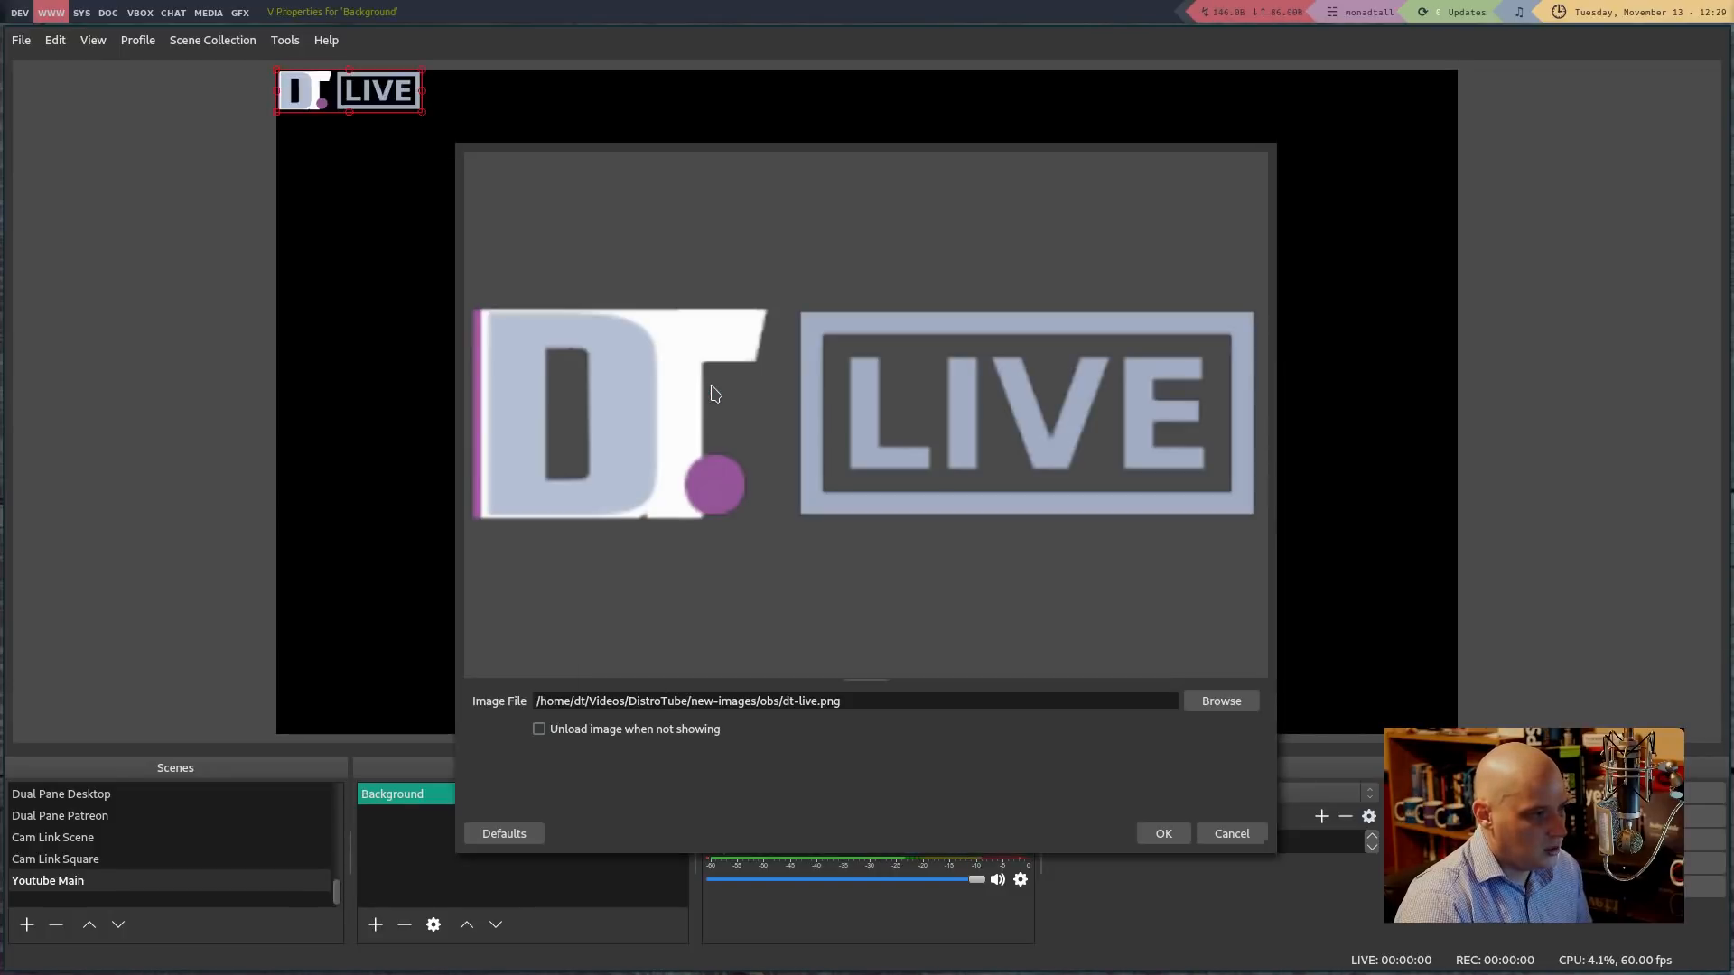
left_click(1215, 704)
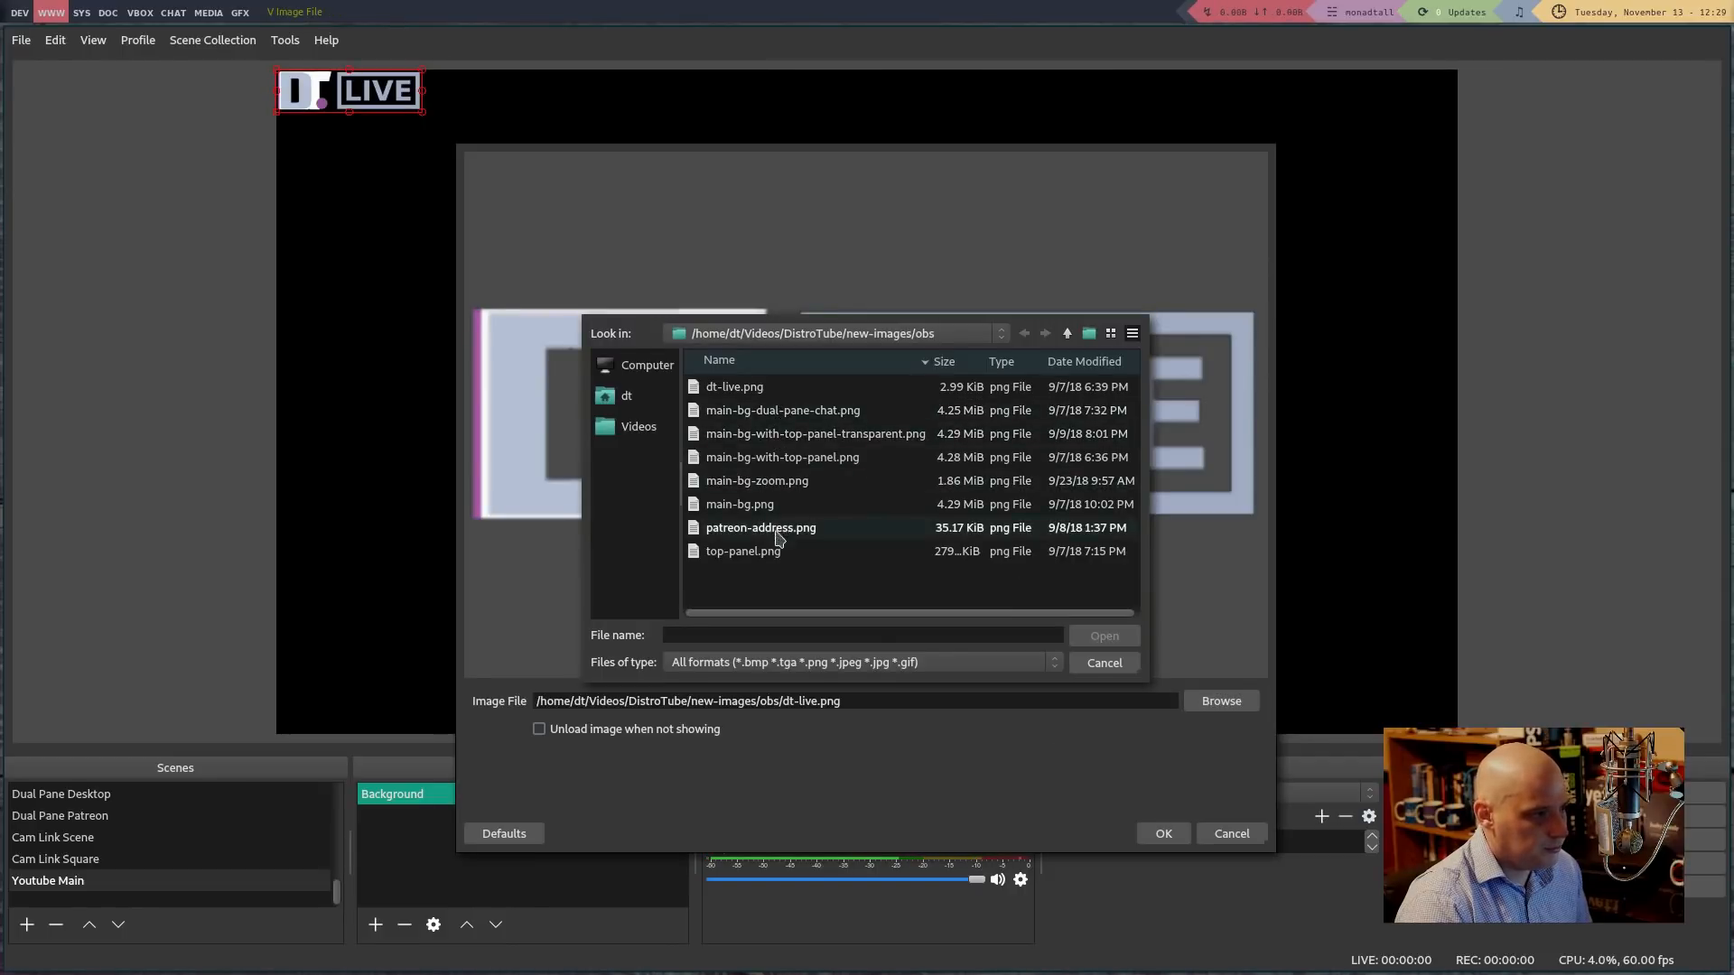
double_click(755, 505)
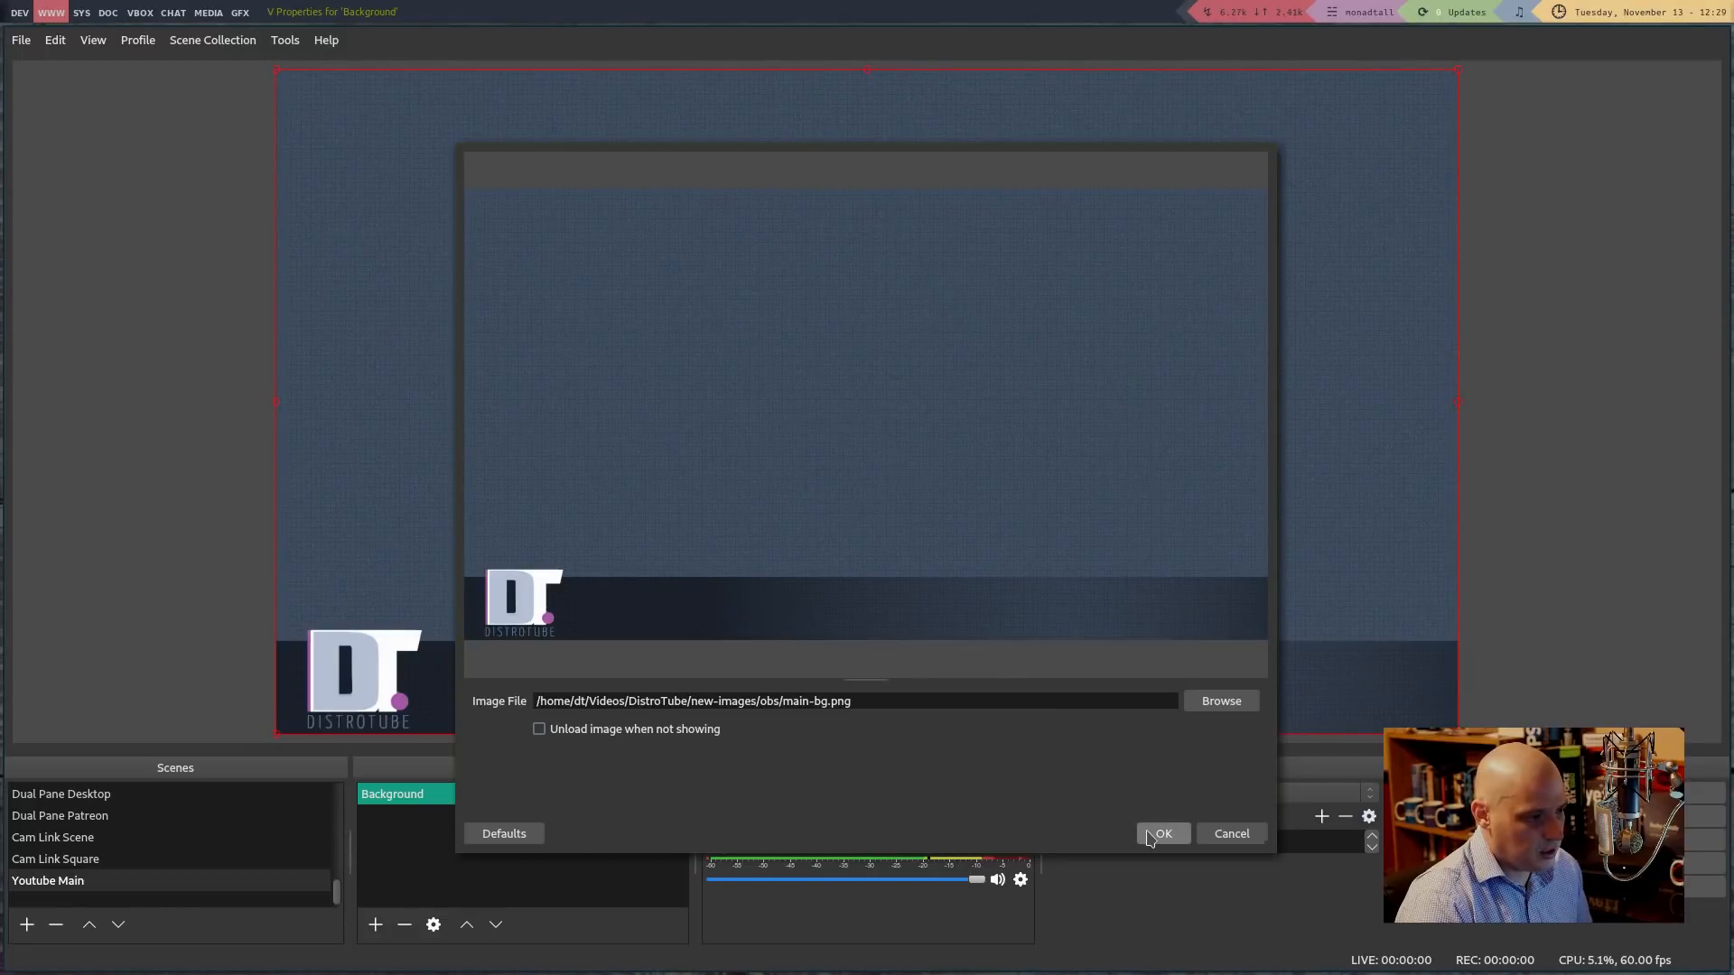
left_click(1156, 833)
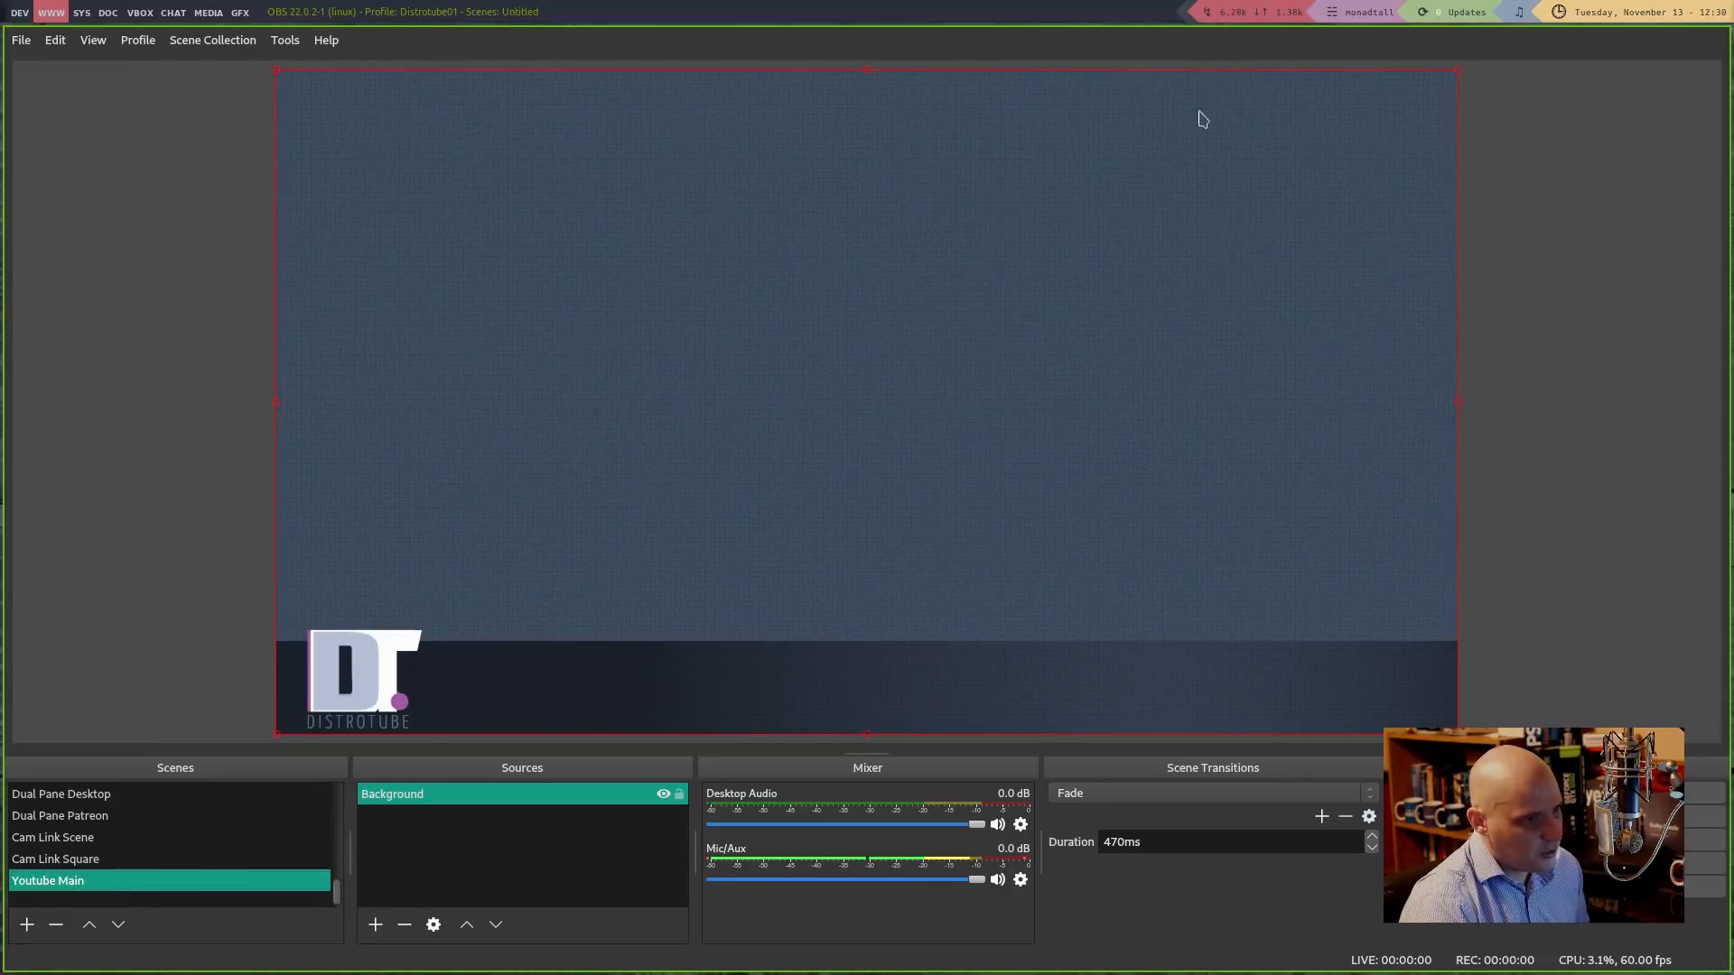
Test resizing the Background image and toggling its visibility off and back on
left_click_drag(1457, 733, 1272, 739)
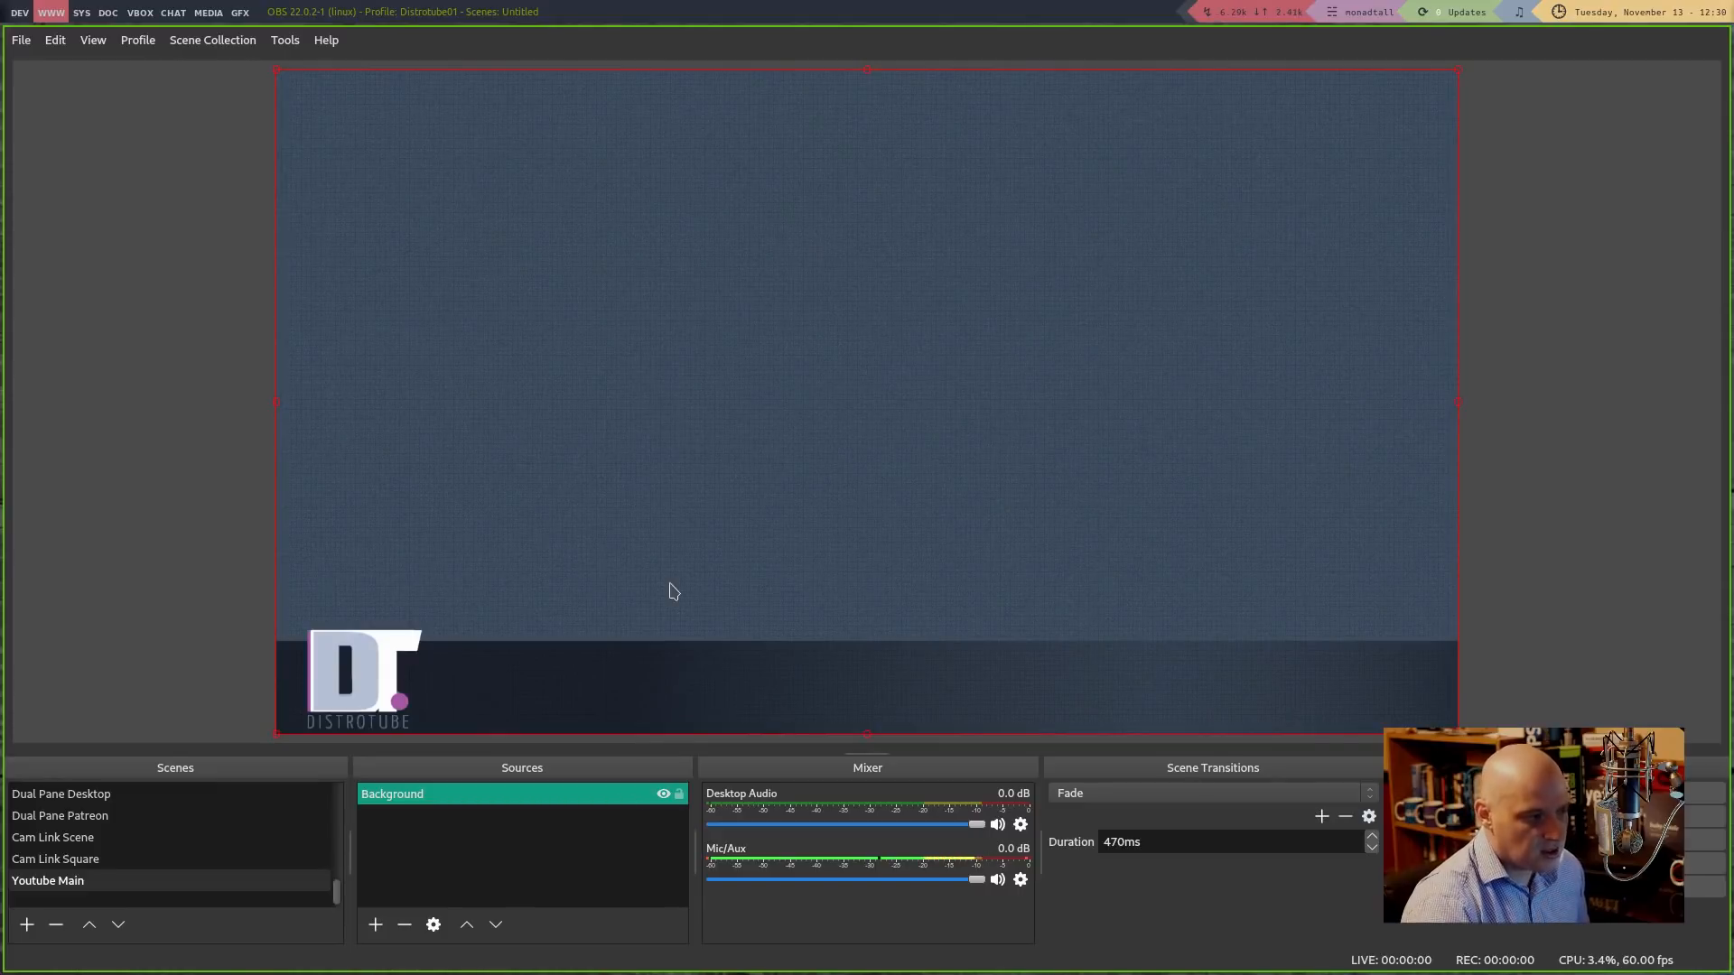
left_click(677, 811)
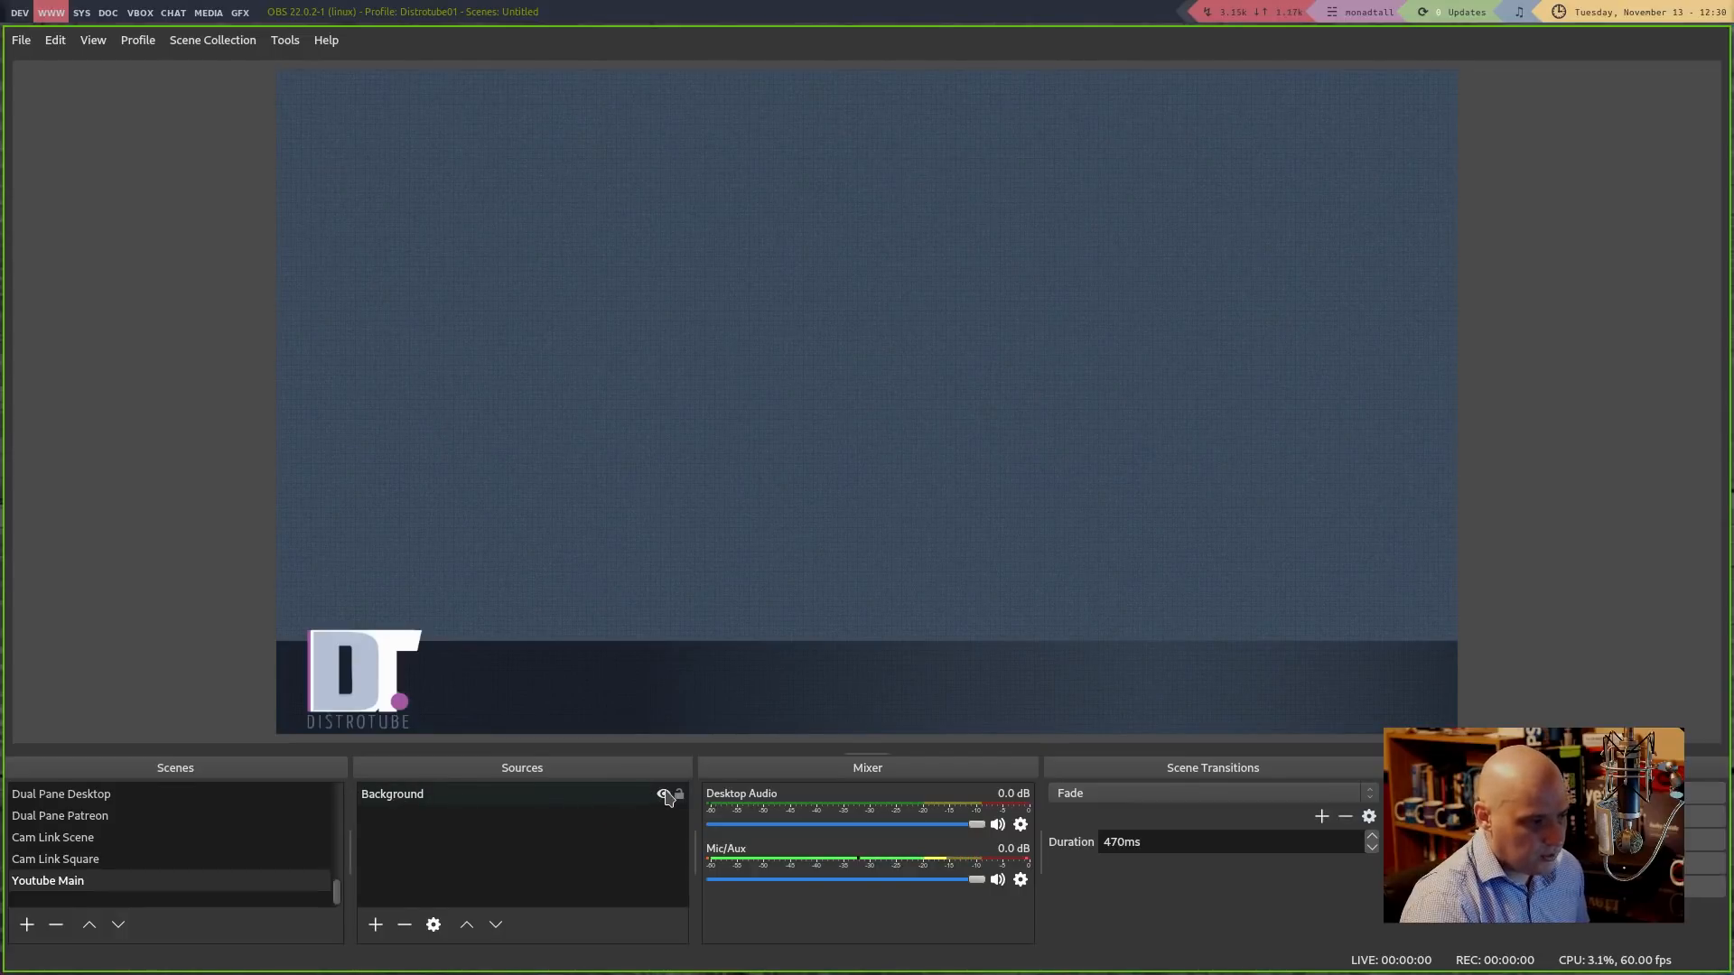
left_click(663, 797)
left_click(664, 797)
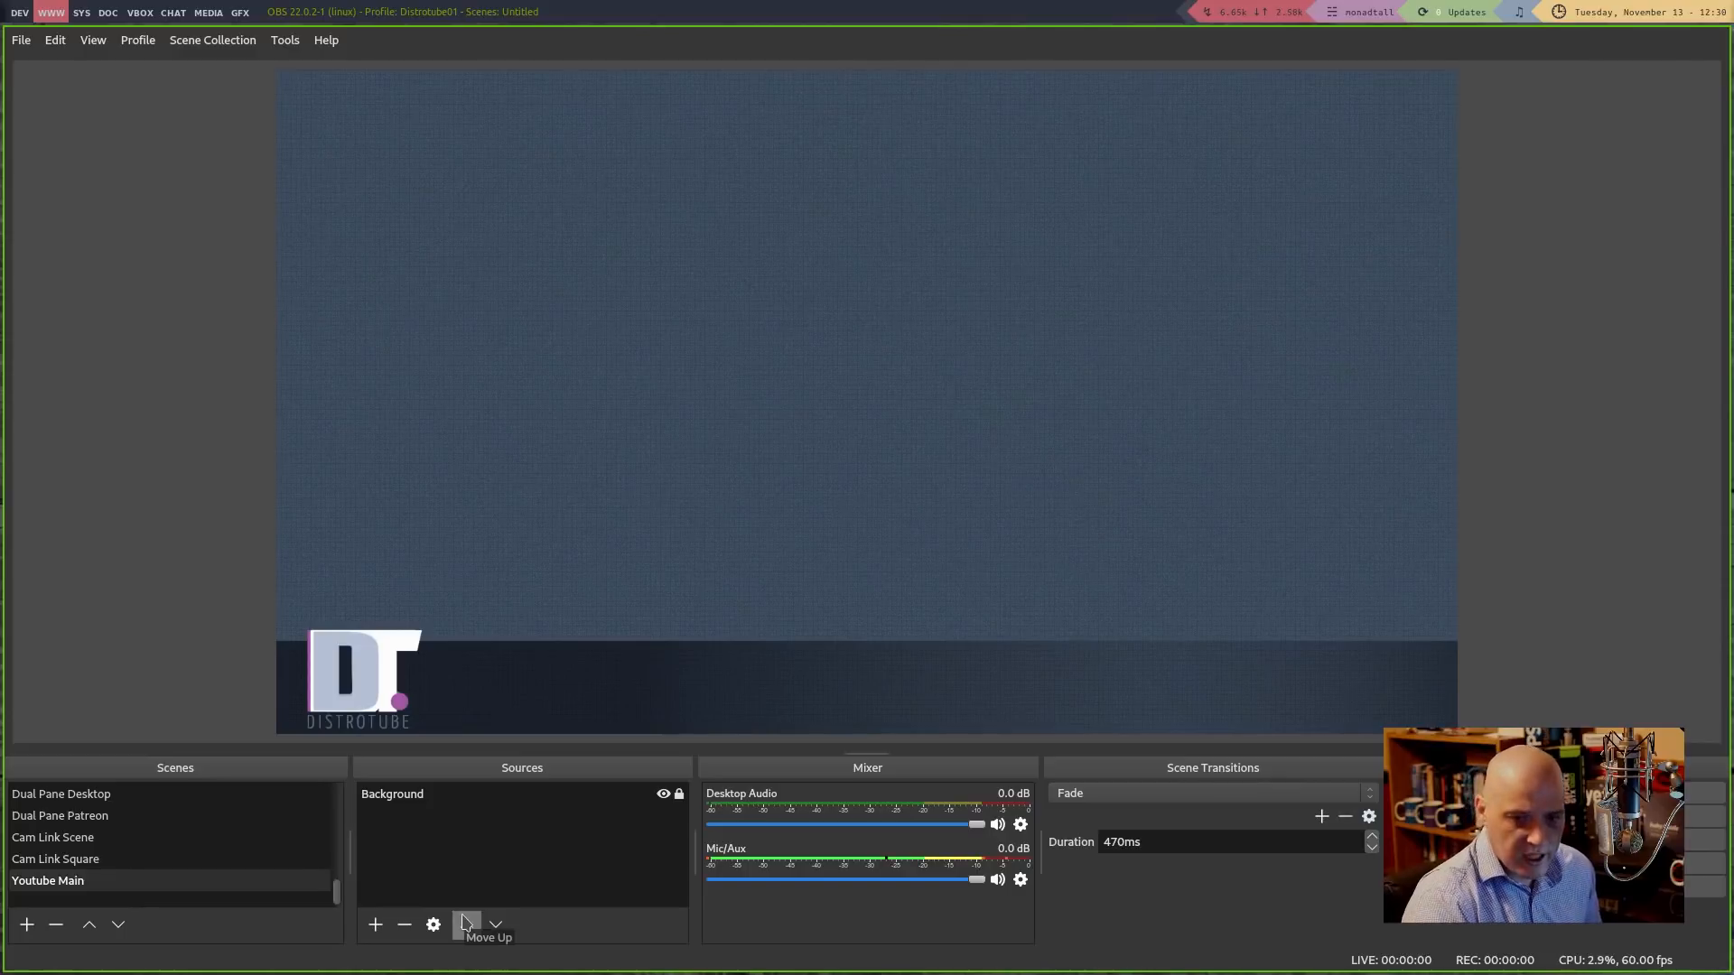
left_click(375, 927)
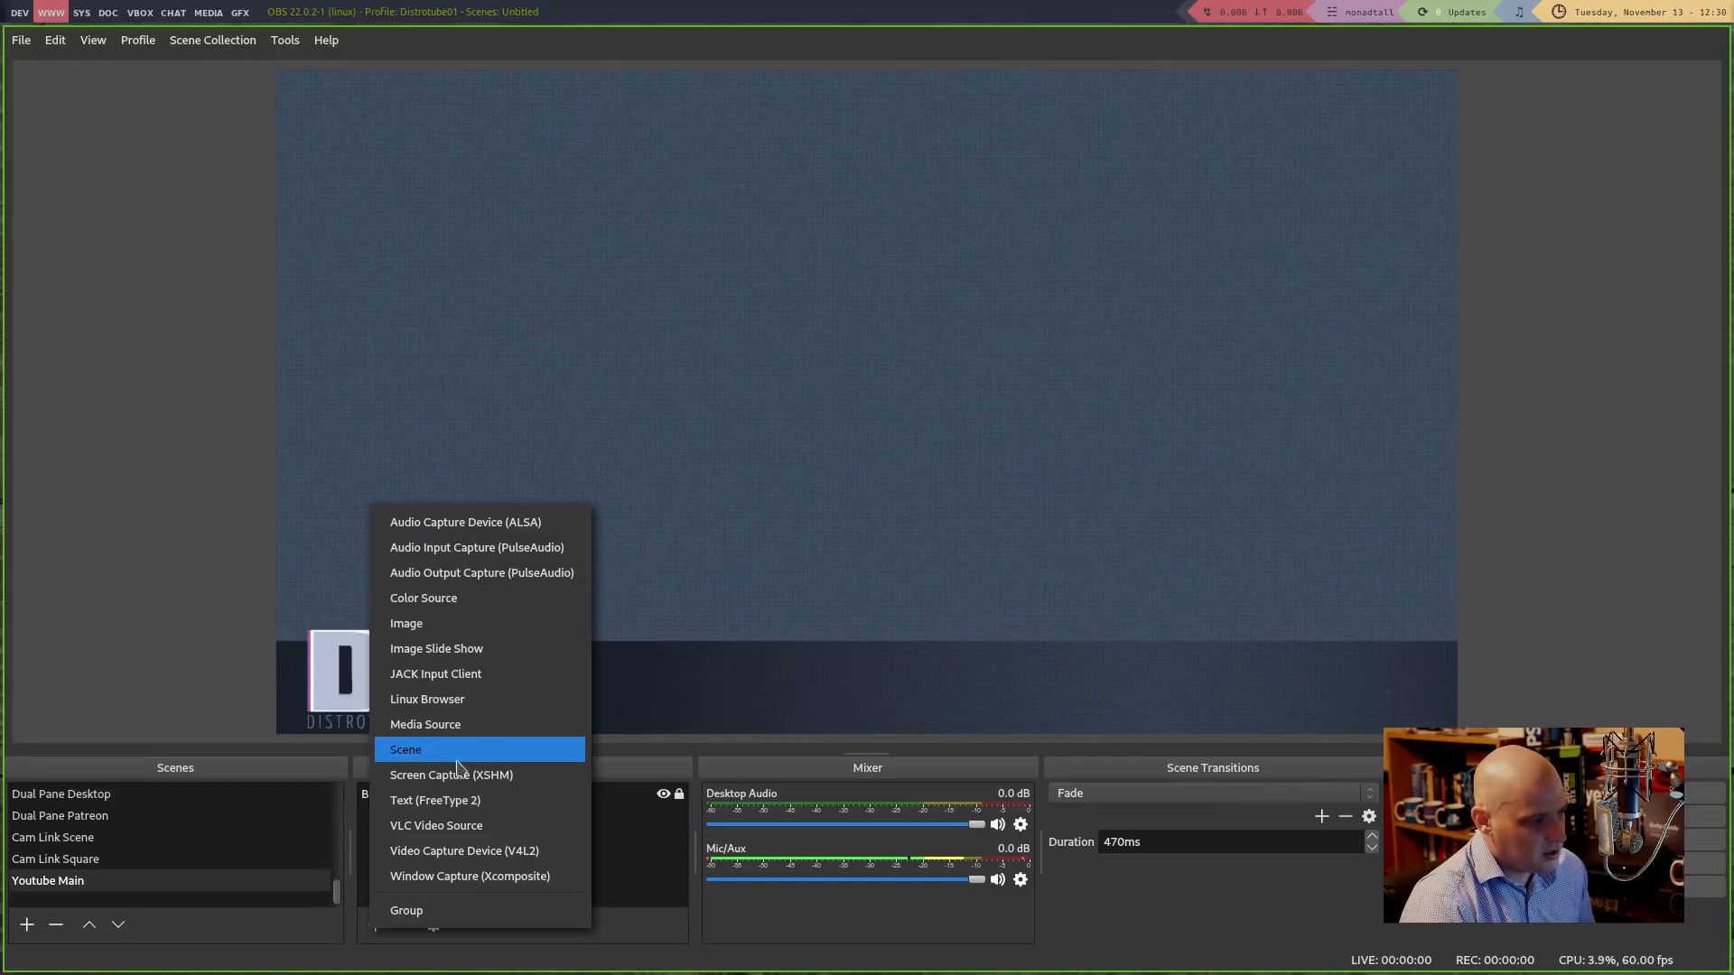
Add a Text (FreeType 2) source named 'Title of Video'
left_click(449, 801)
triple_click(821, 402)
type("Title of")
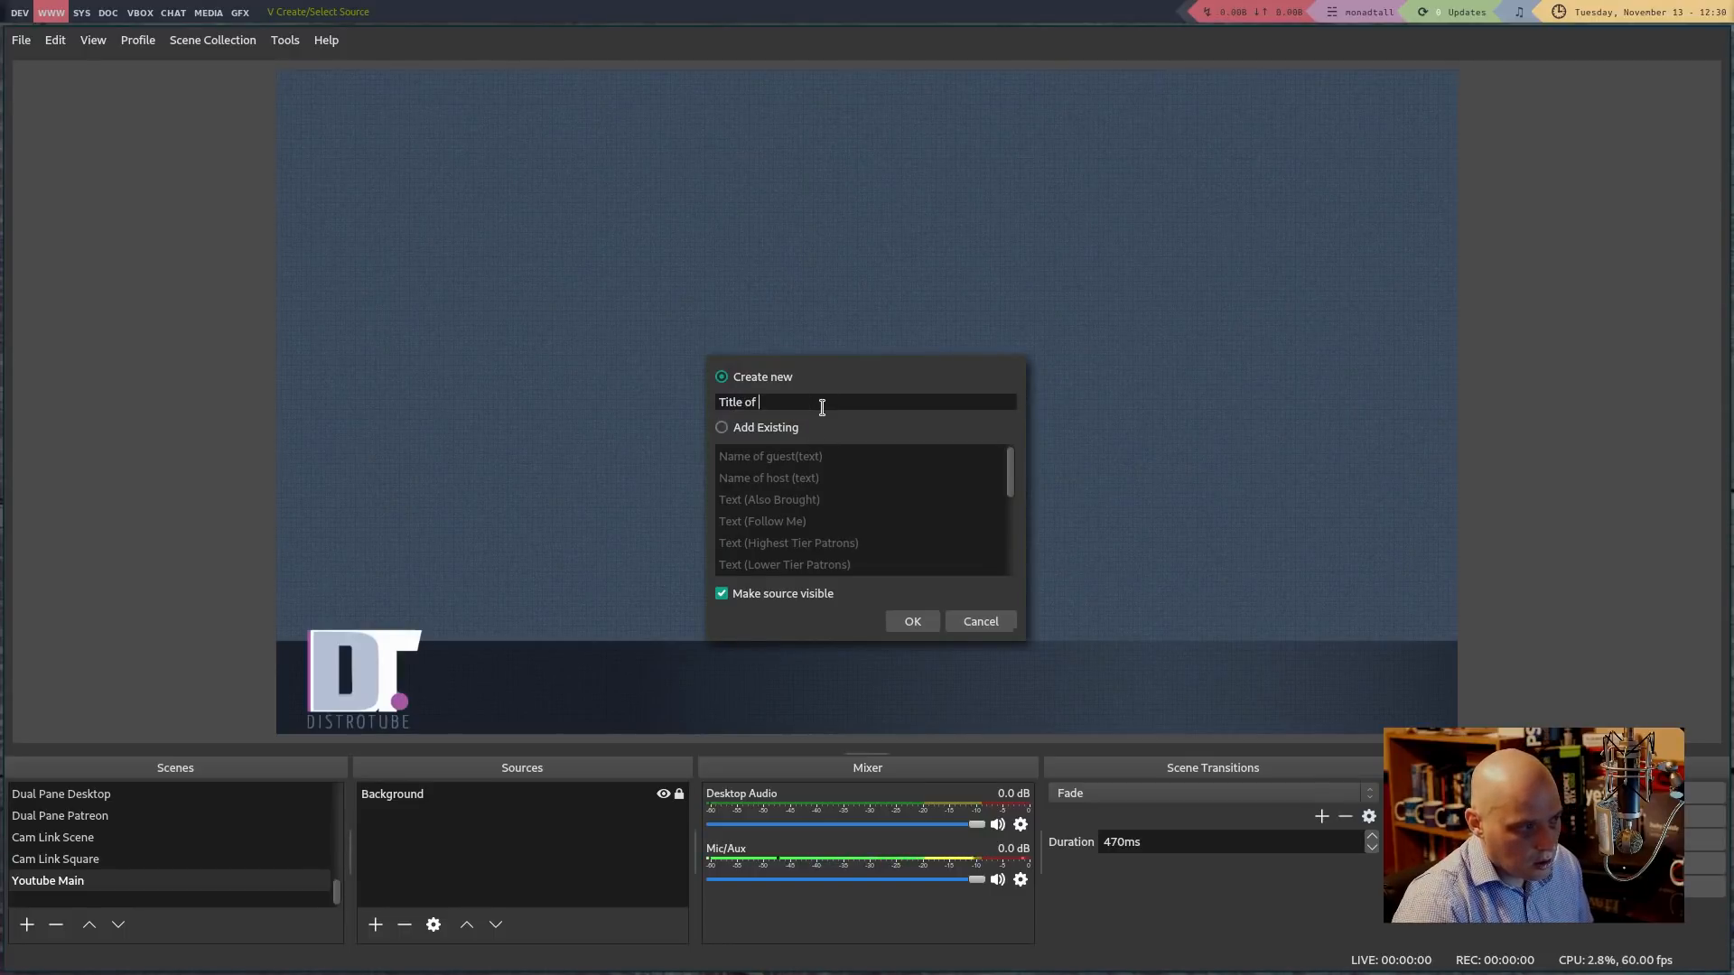
type(" Video")
key("Return")
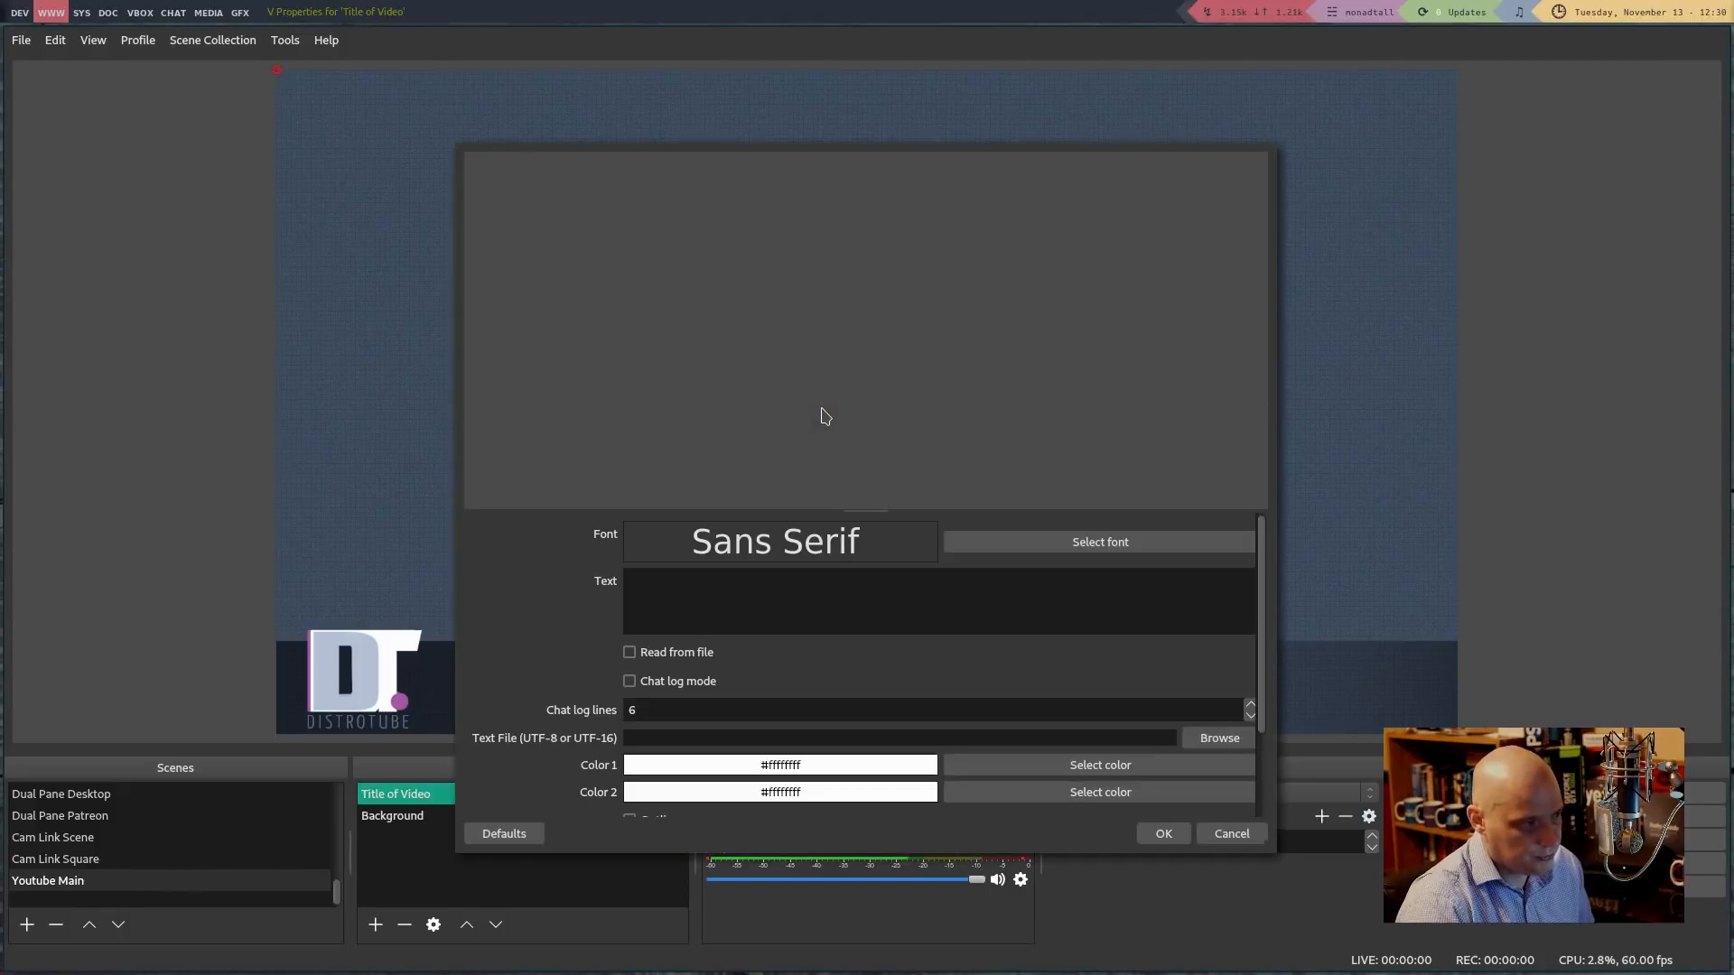
Enter 'This Is Our Title' as the source's text
left_click(668, 599)
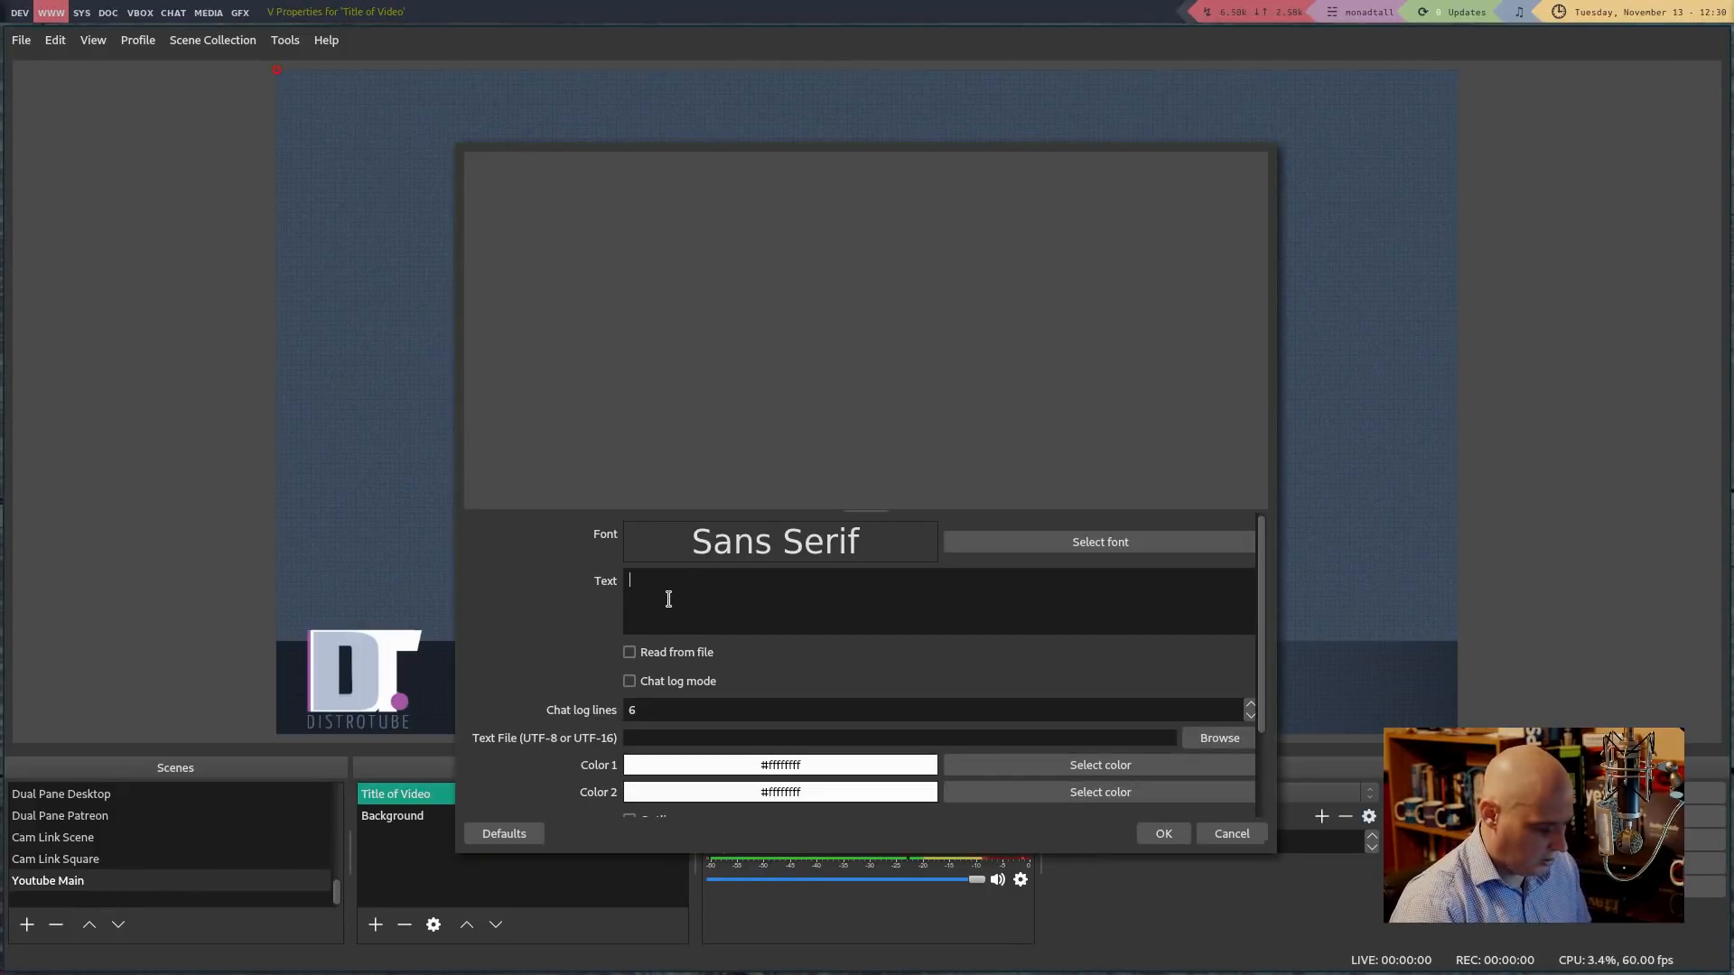
type("Open B")
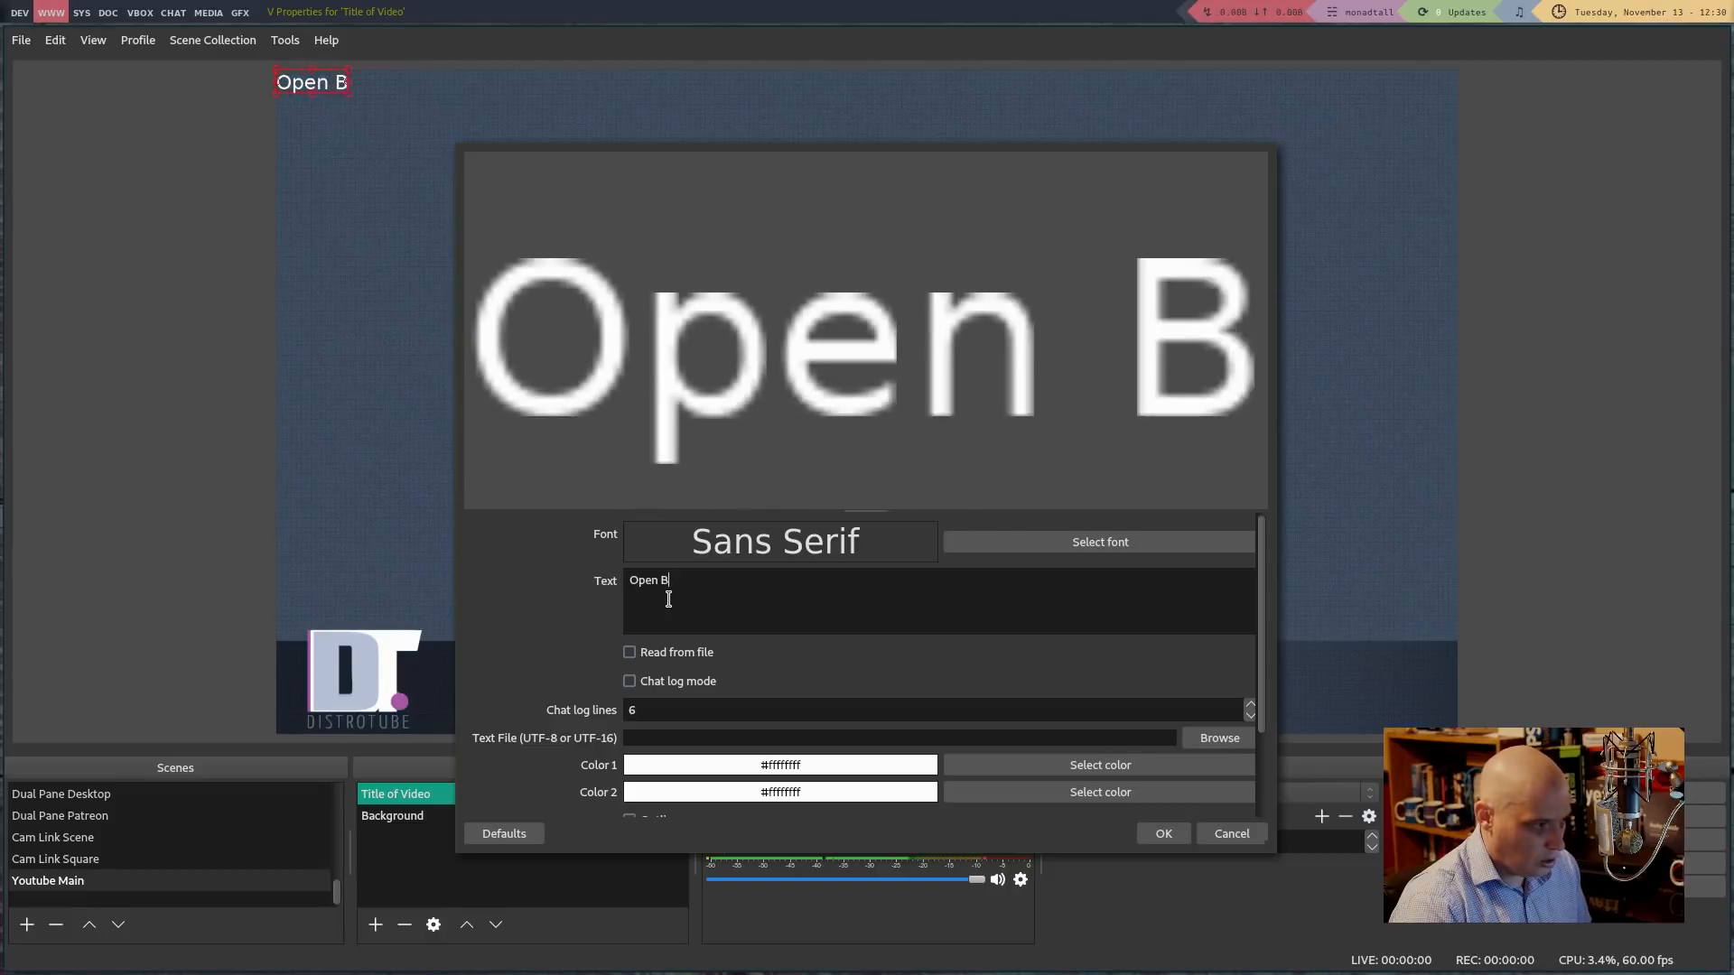
type("roadcaster")
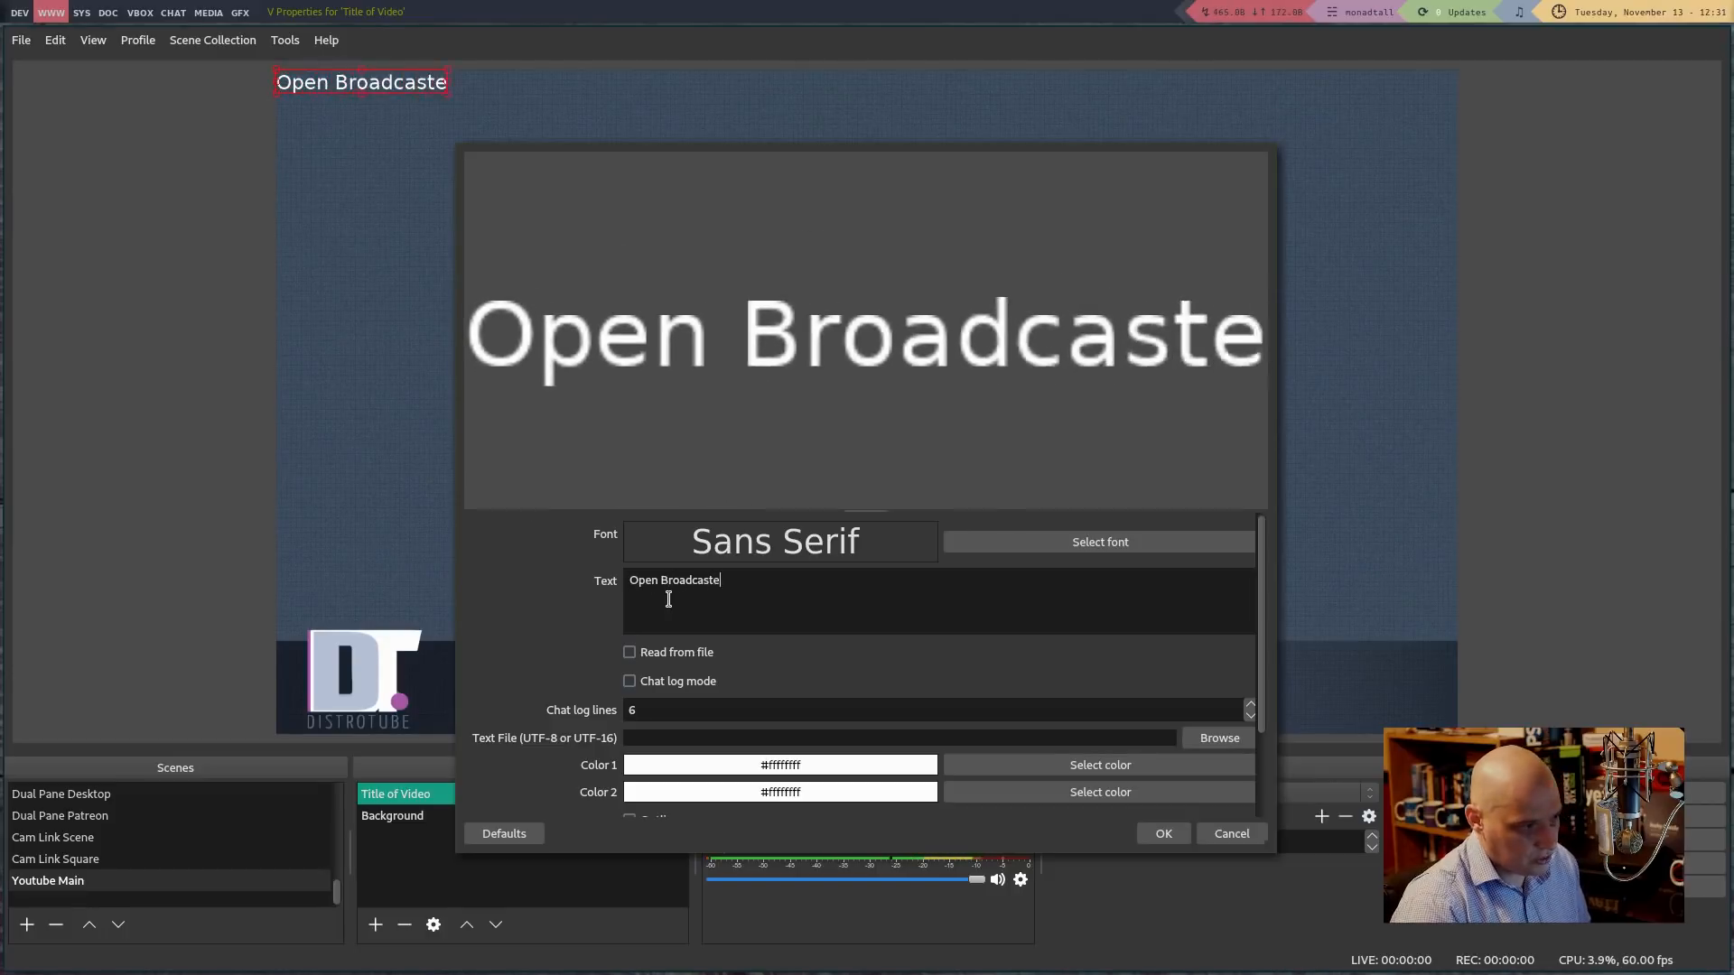
key("BackSpace")
key("BackSpace")
key("BackSpace")
key("BackSpace")
key("BackSpace")
key("BackSpace")
key("BackSpace")
key("BackSpace")
key("BackSpace")
key("BackSpace")
key("BackSpace")
key("BackSpace")
key("BackSpace")
key("BackSpace")
key("BackSpace")
key("BackSpace")
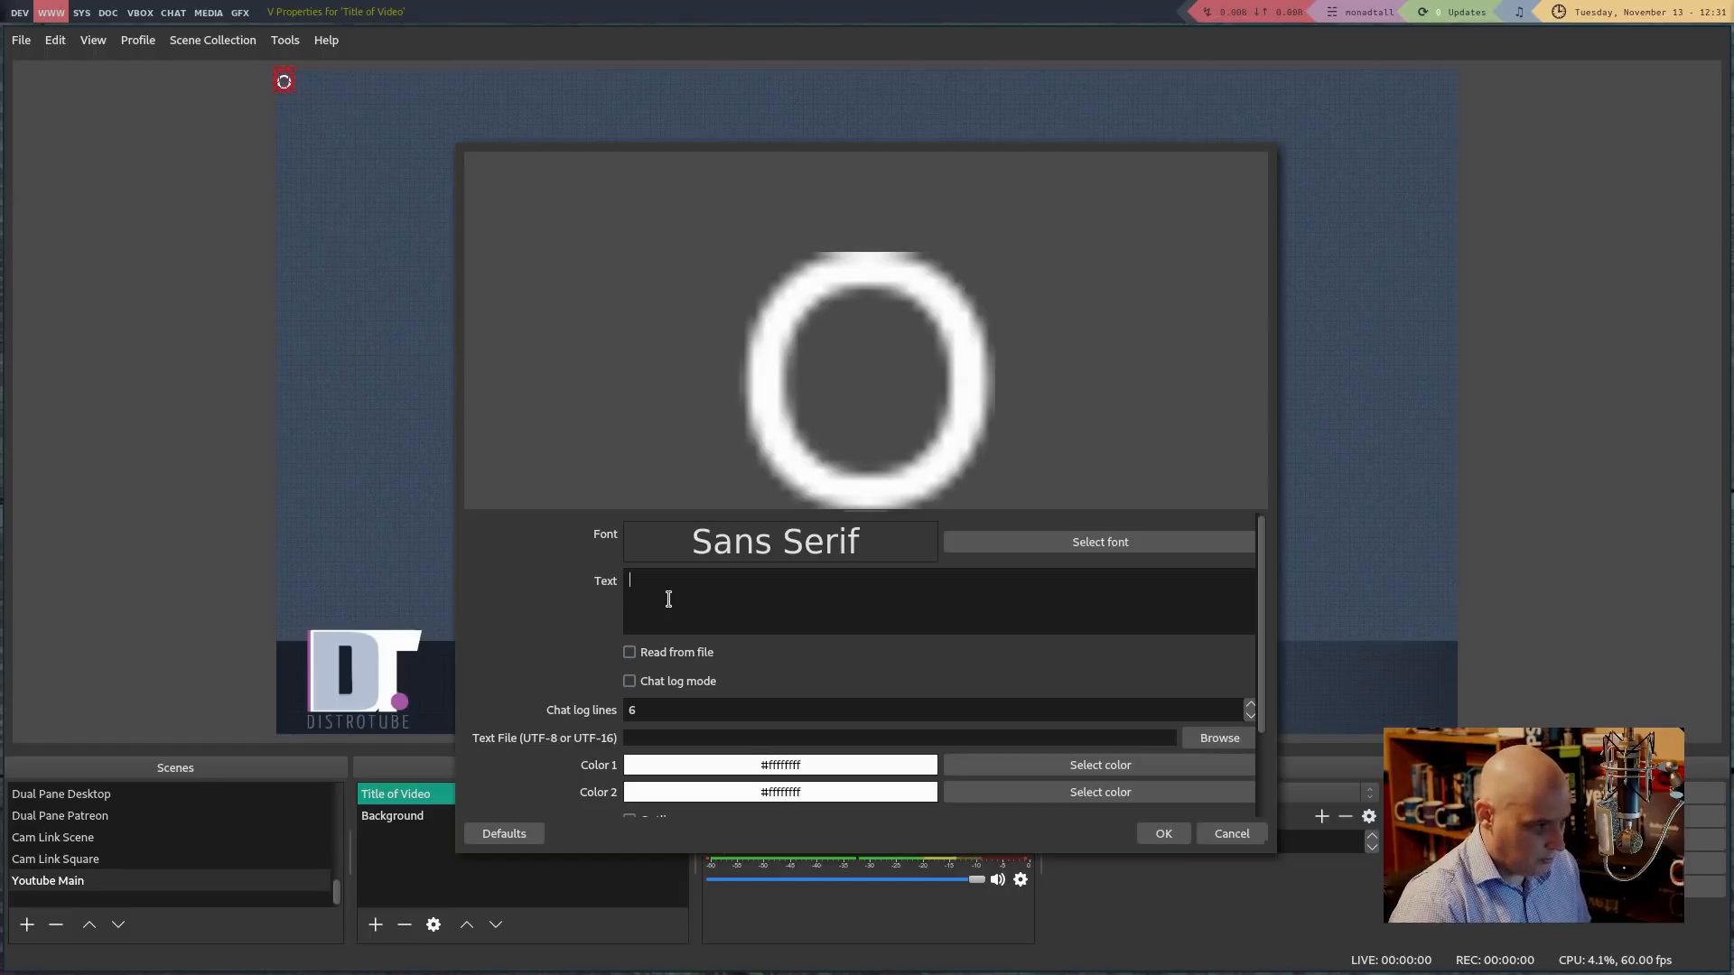
type("This Is t")
key("BackSpace")
type("Our")
type("Title")
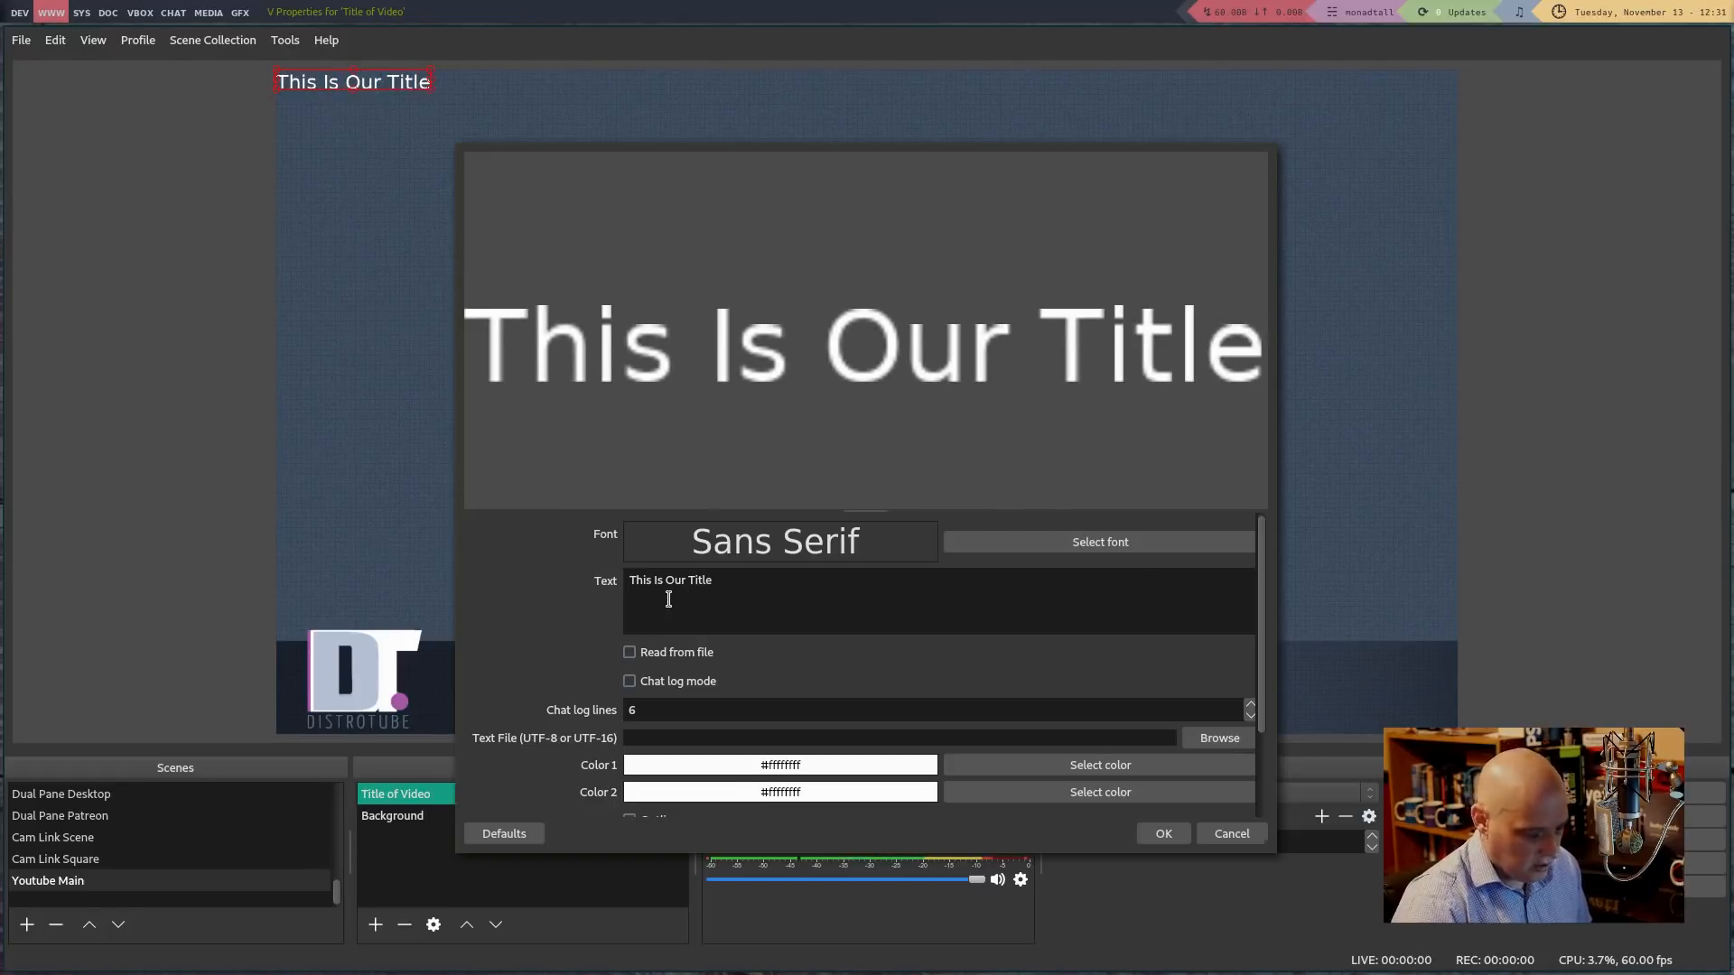
Set the title font to Yanone Kaffeesatz Light, size 72, and close its properties
left_click(1012, 558)
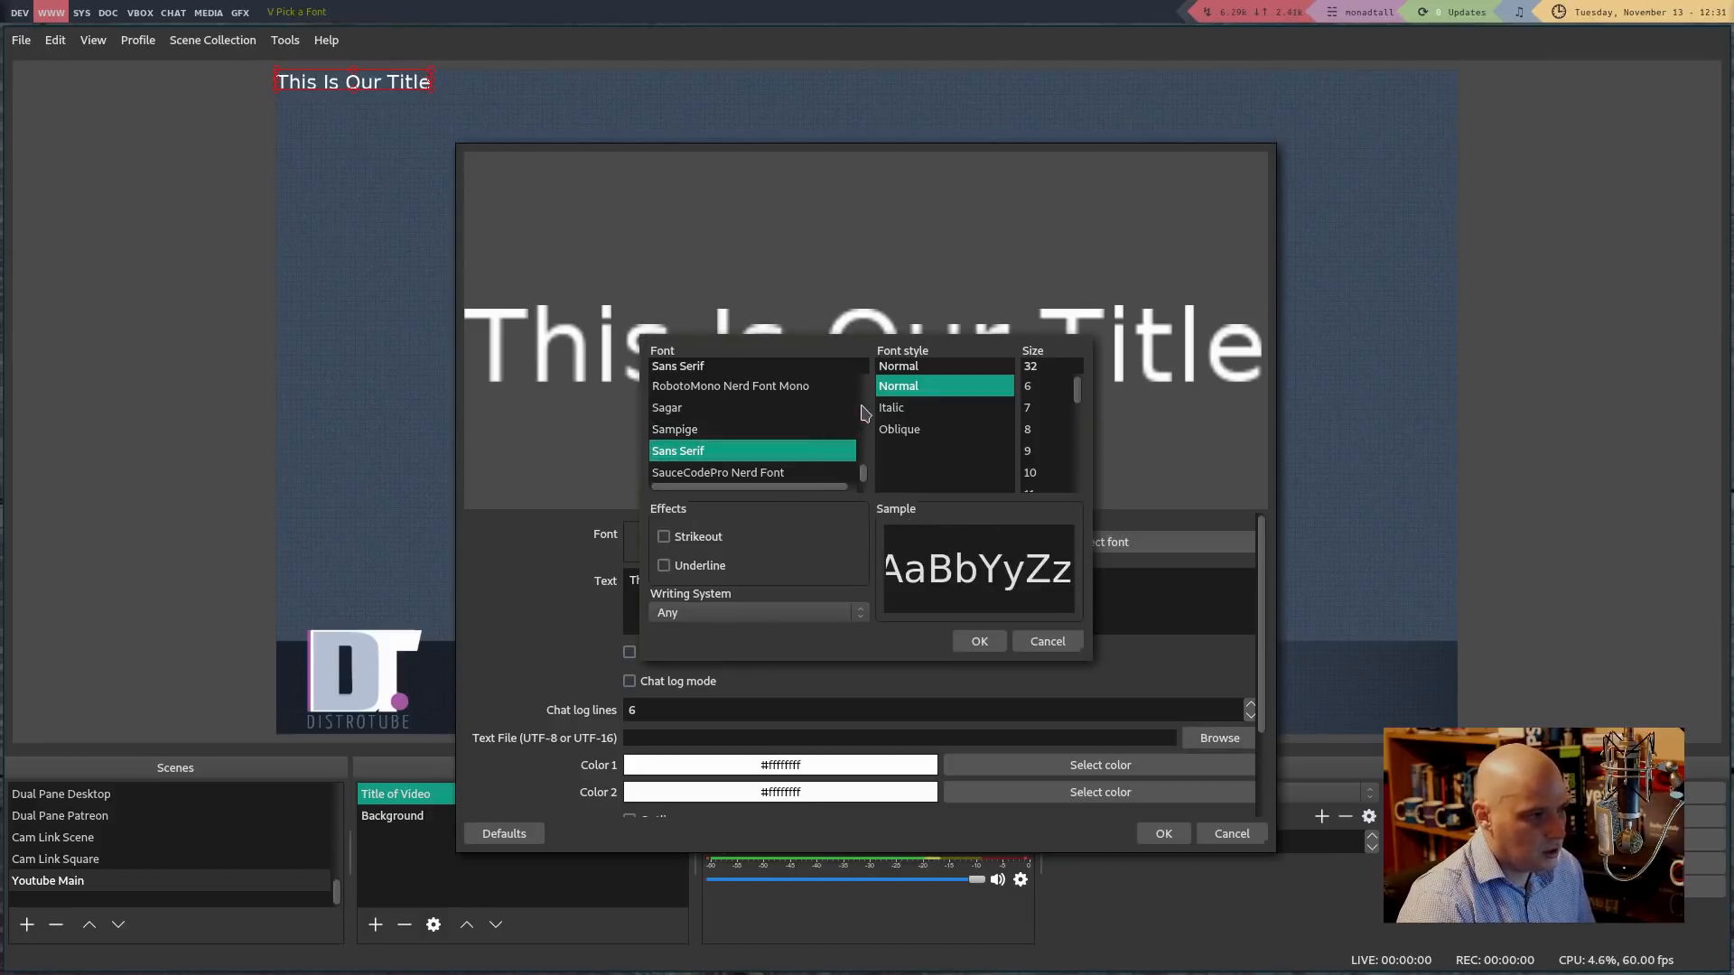
scroll(864, 475, "down", 5)
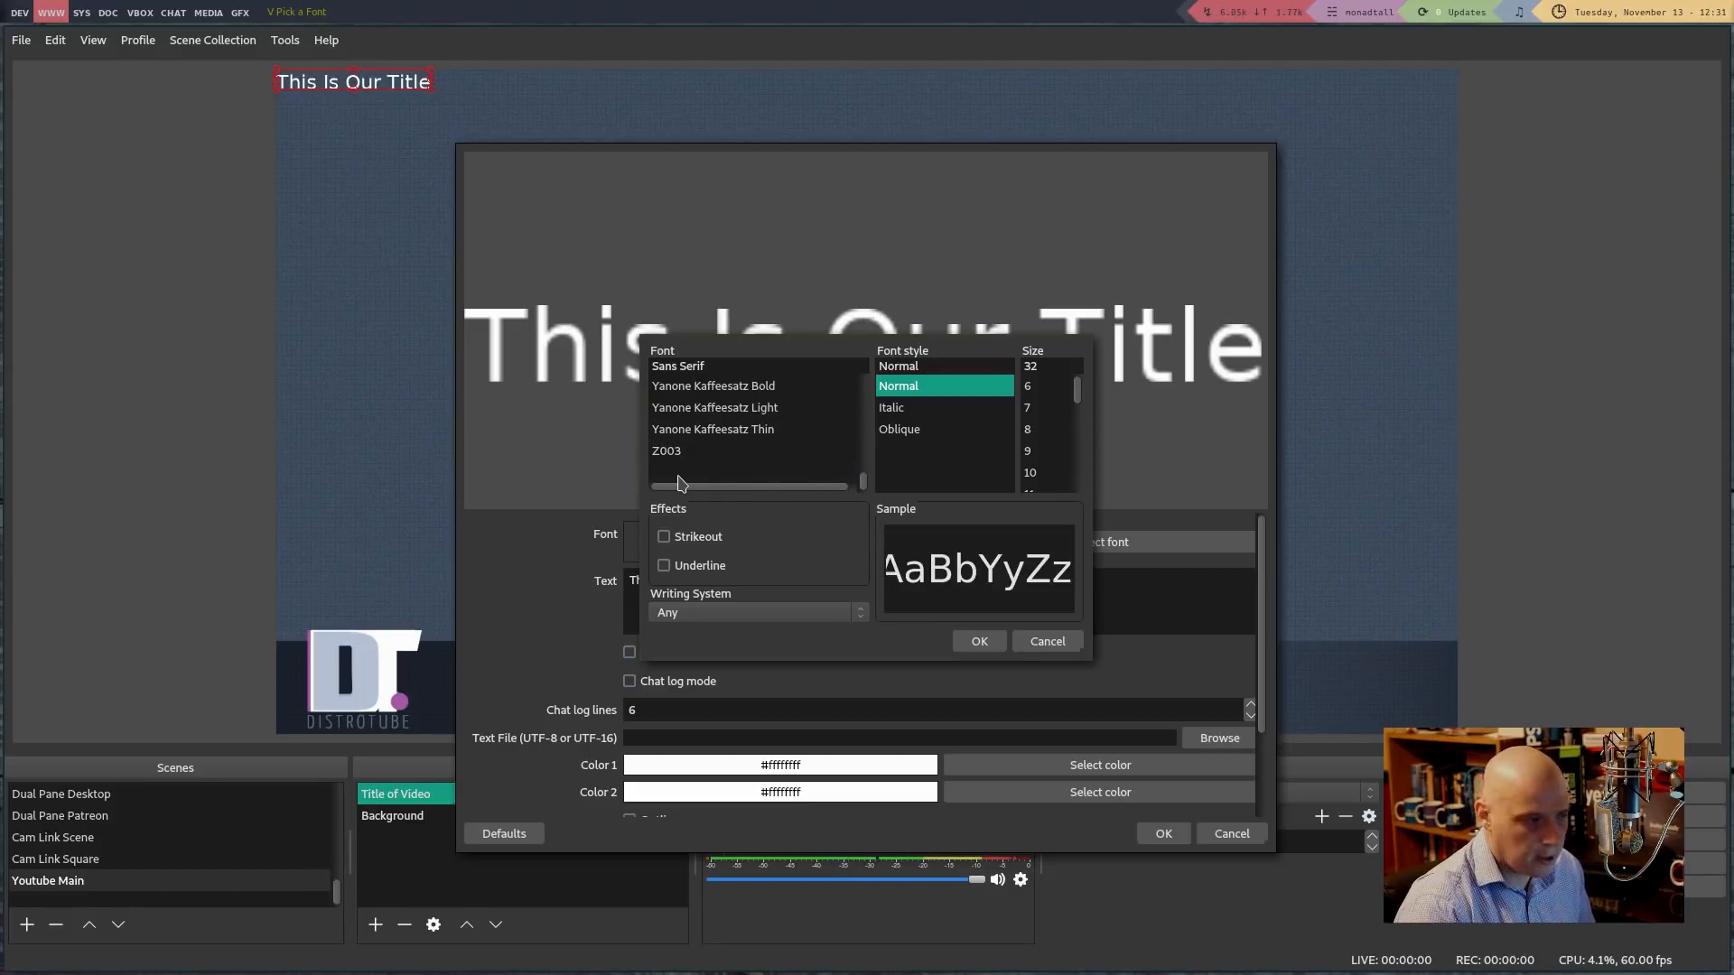
left_click(718, 411)
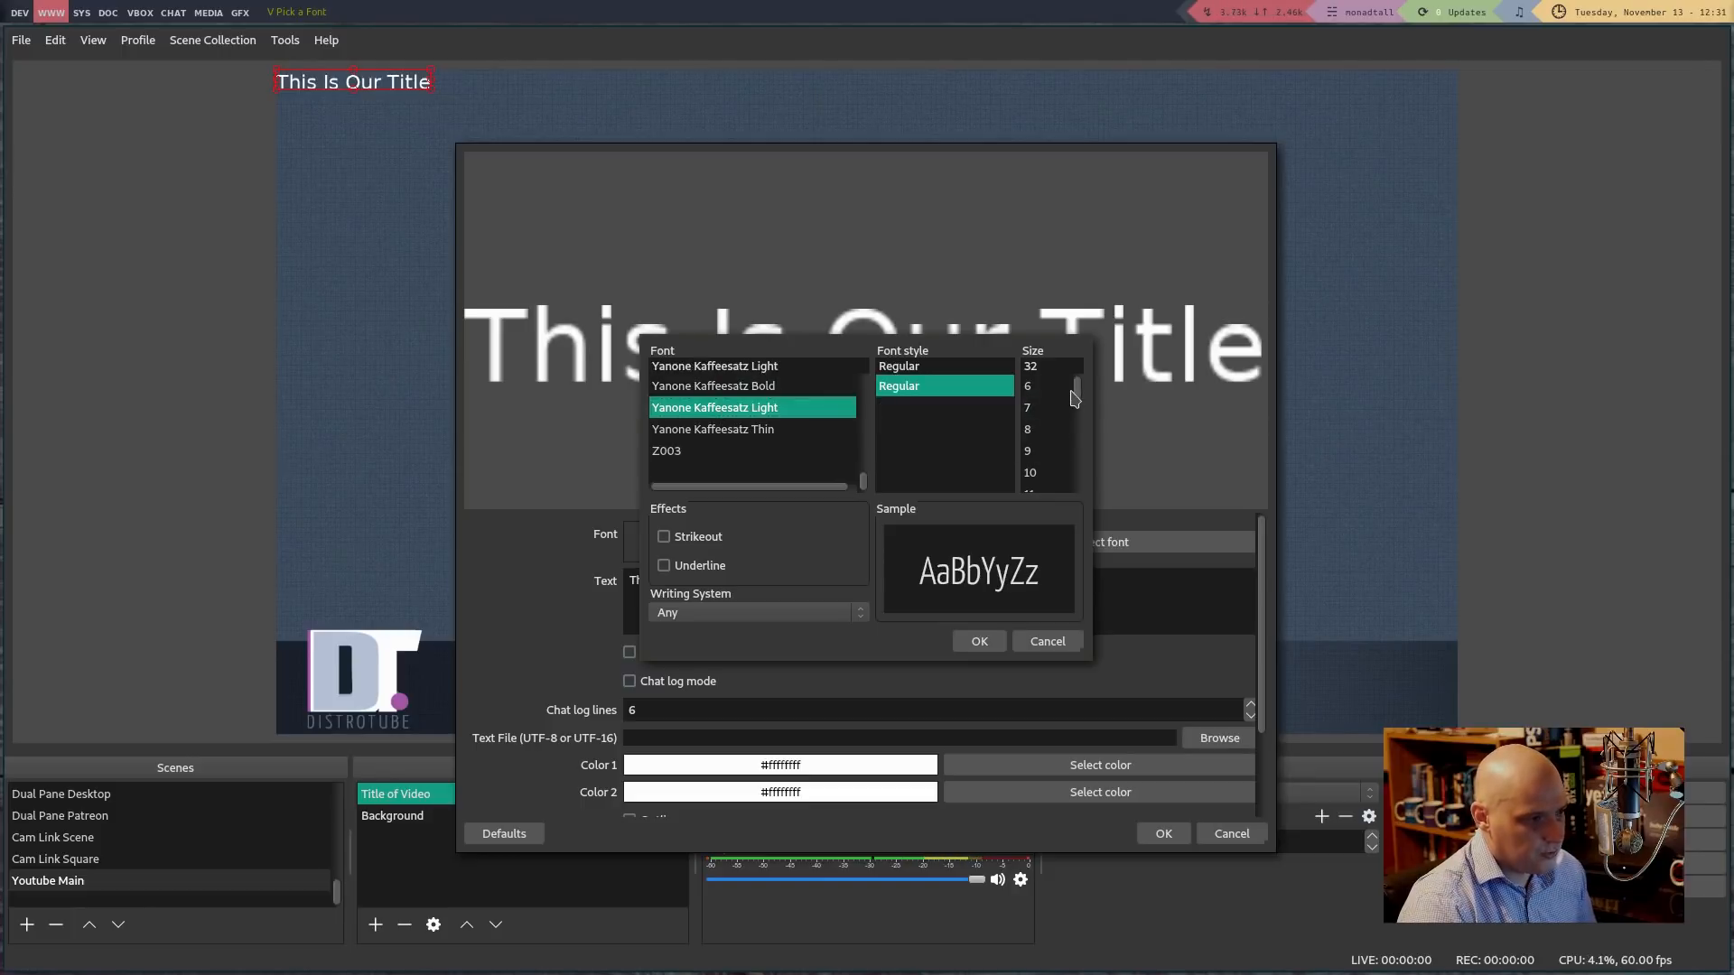
scroll(1076, 398, "down", 4)
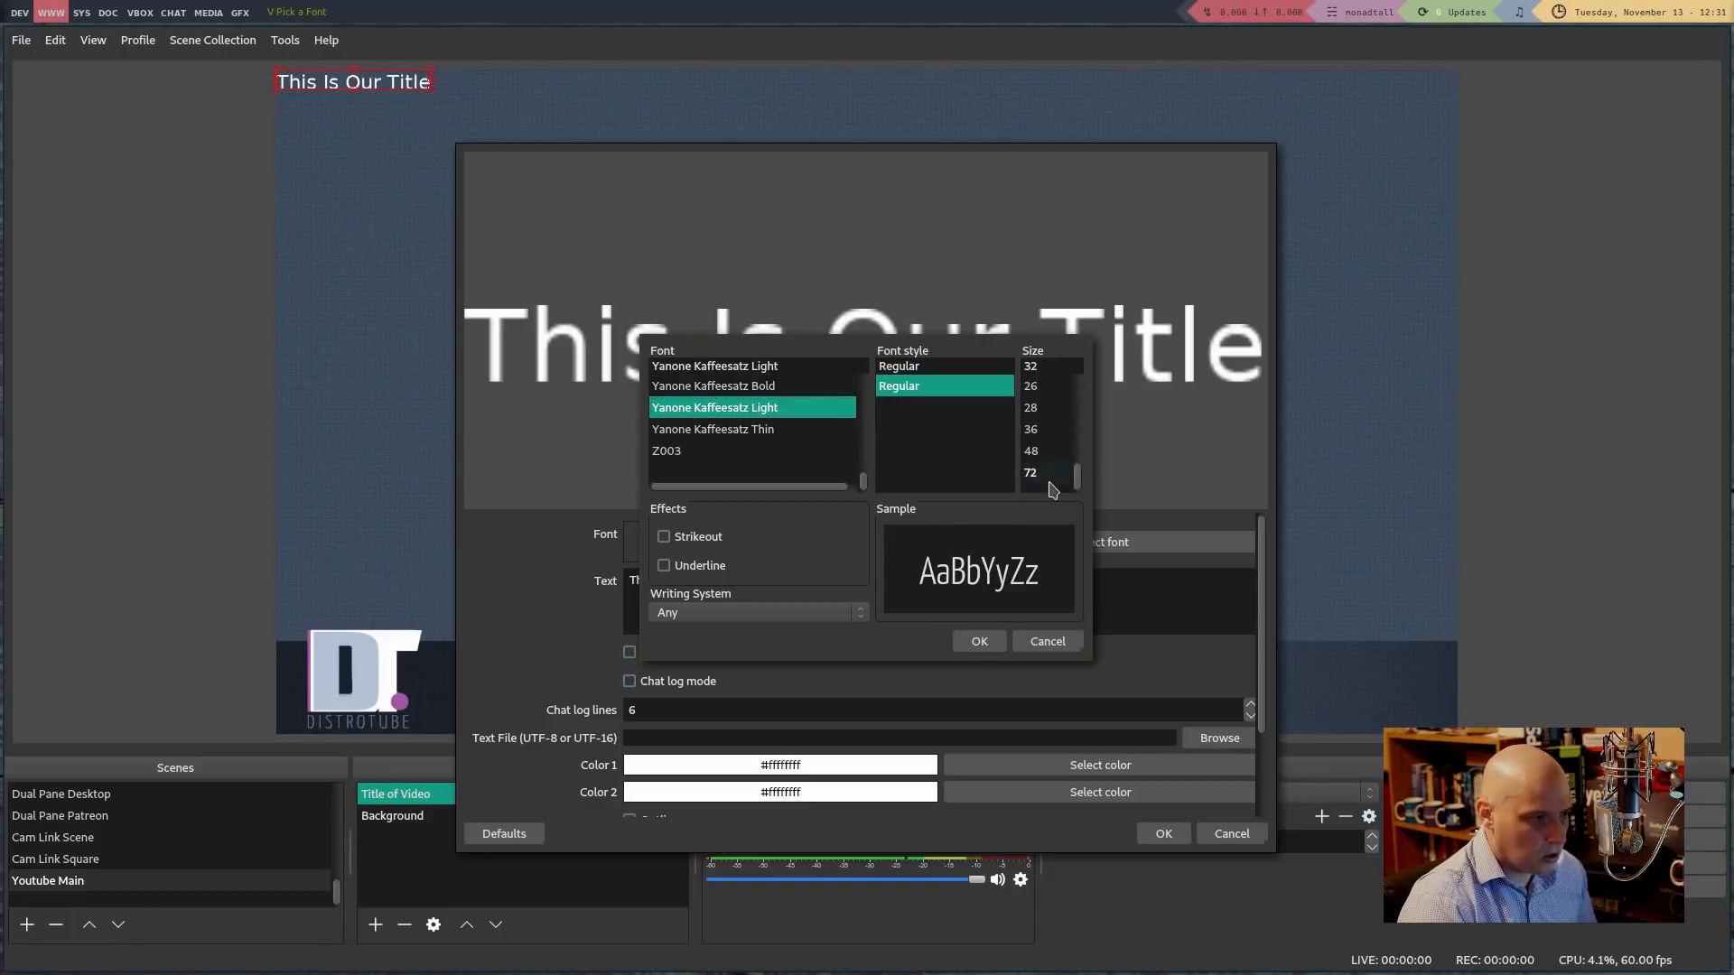
left_click(1050, 479)
left_click(998, 639)
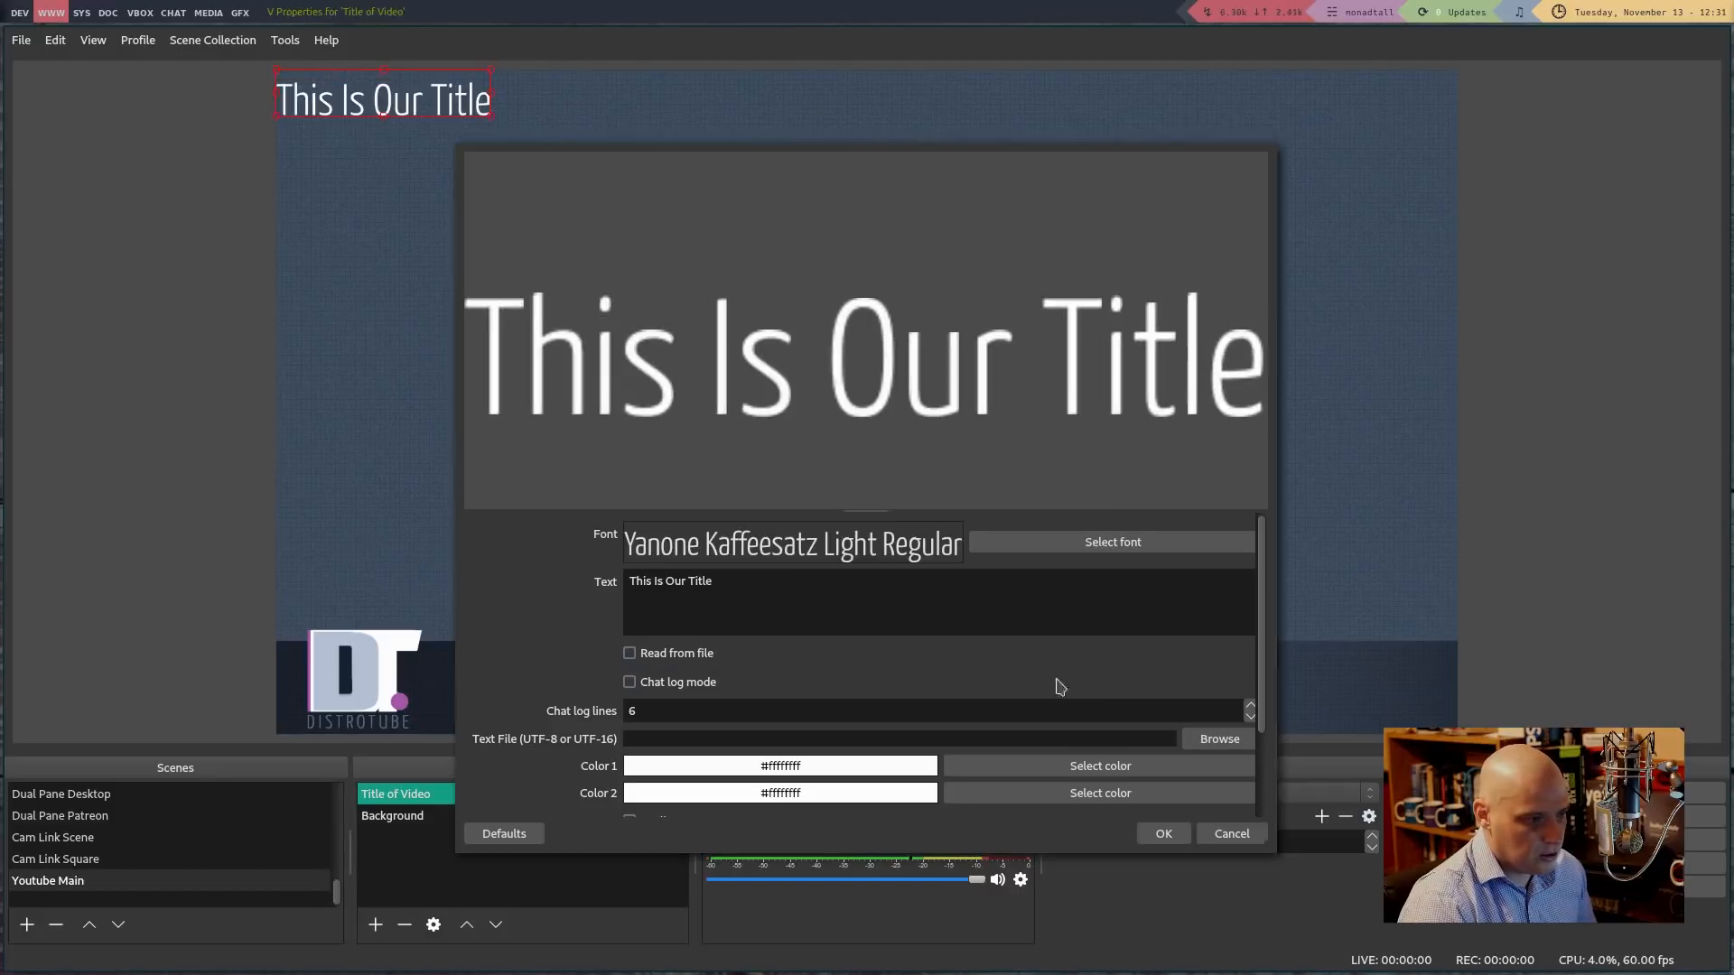
left_click(1163, 833)
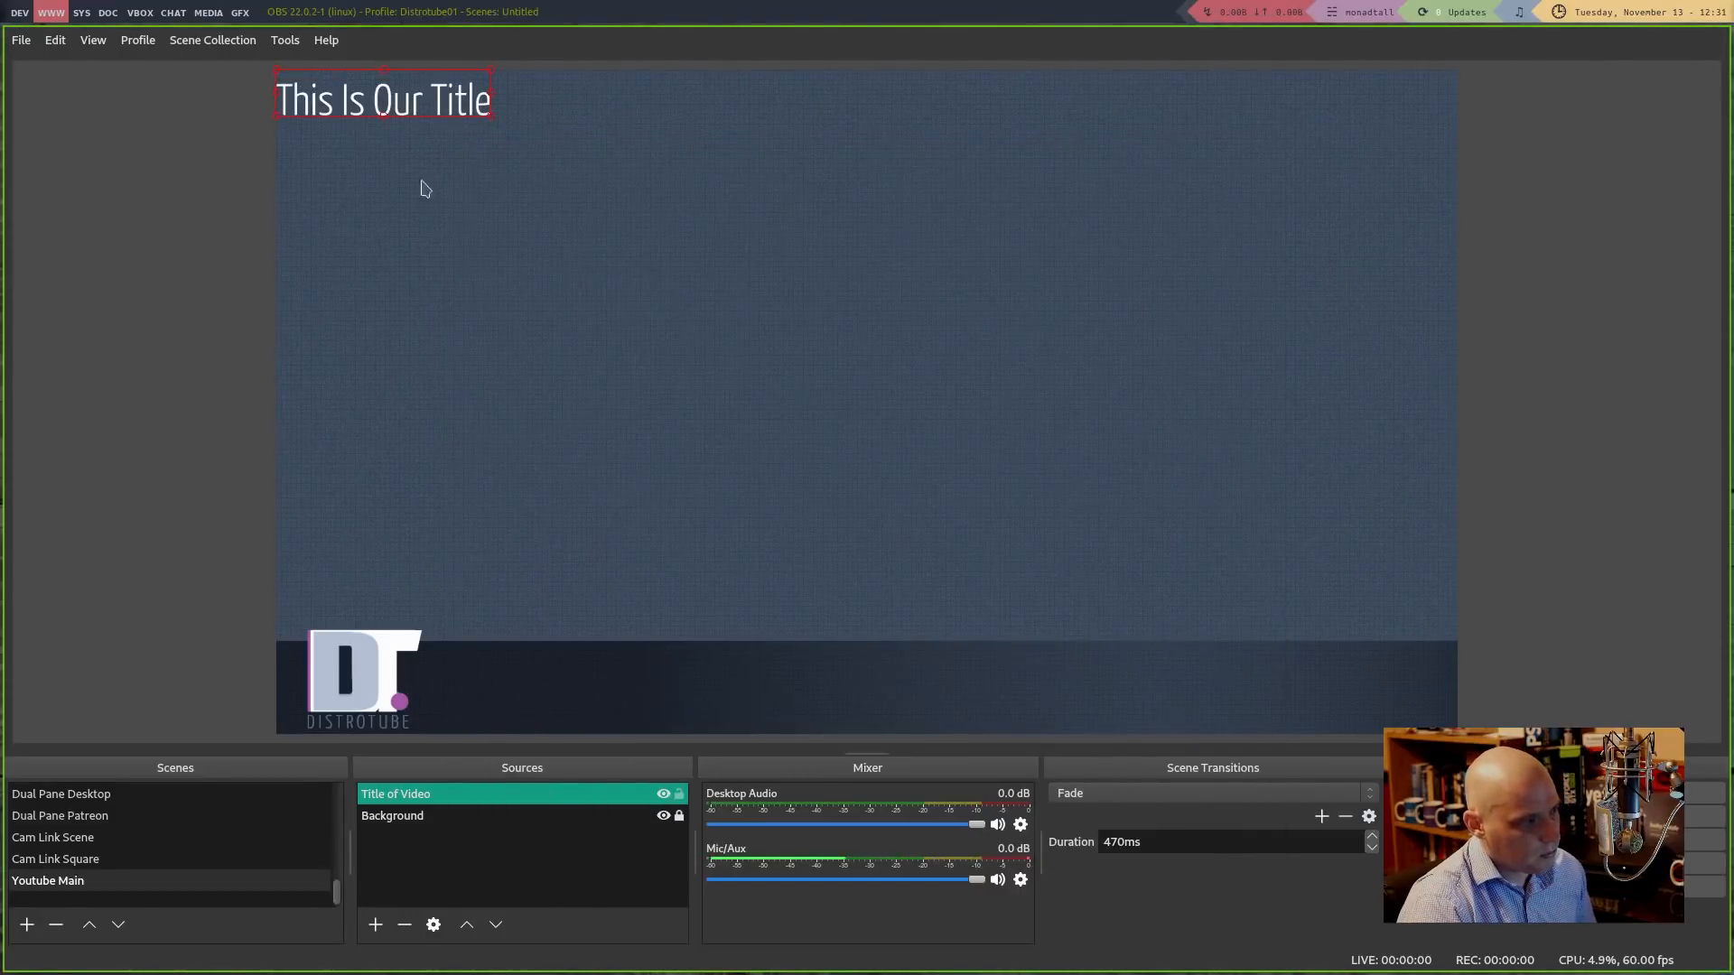
Move the title into the bottom banner beside the DT logo and lock it
left_click_drag(374, 90, 542, 666)
left_click(563, 585)
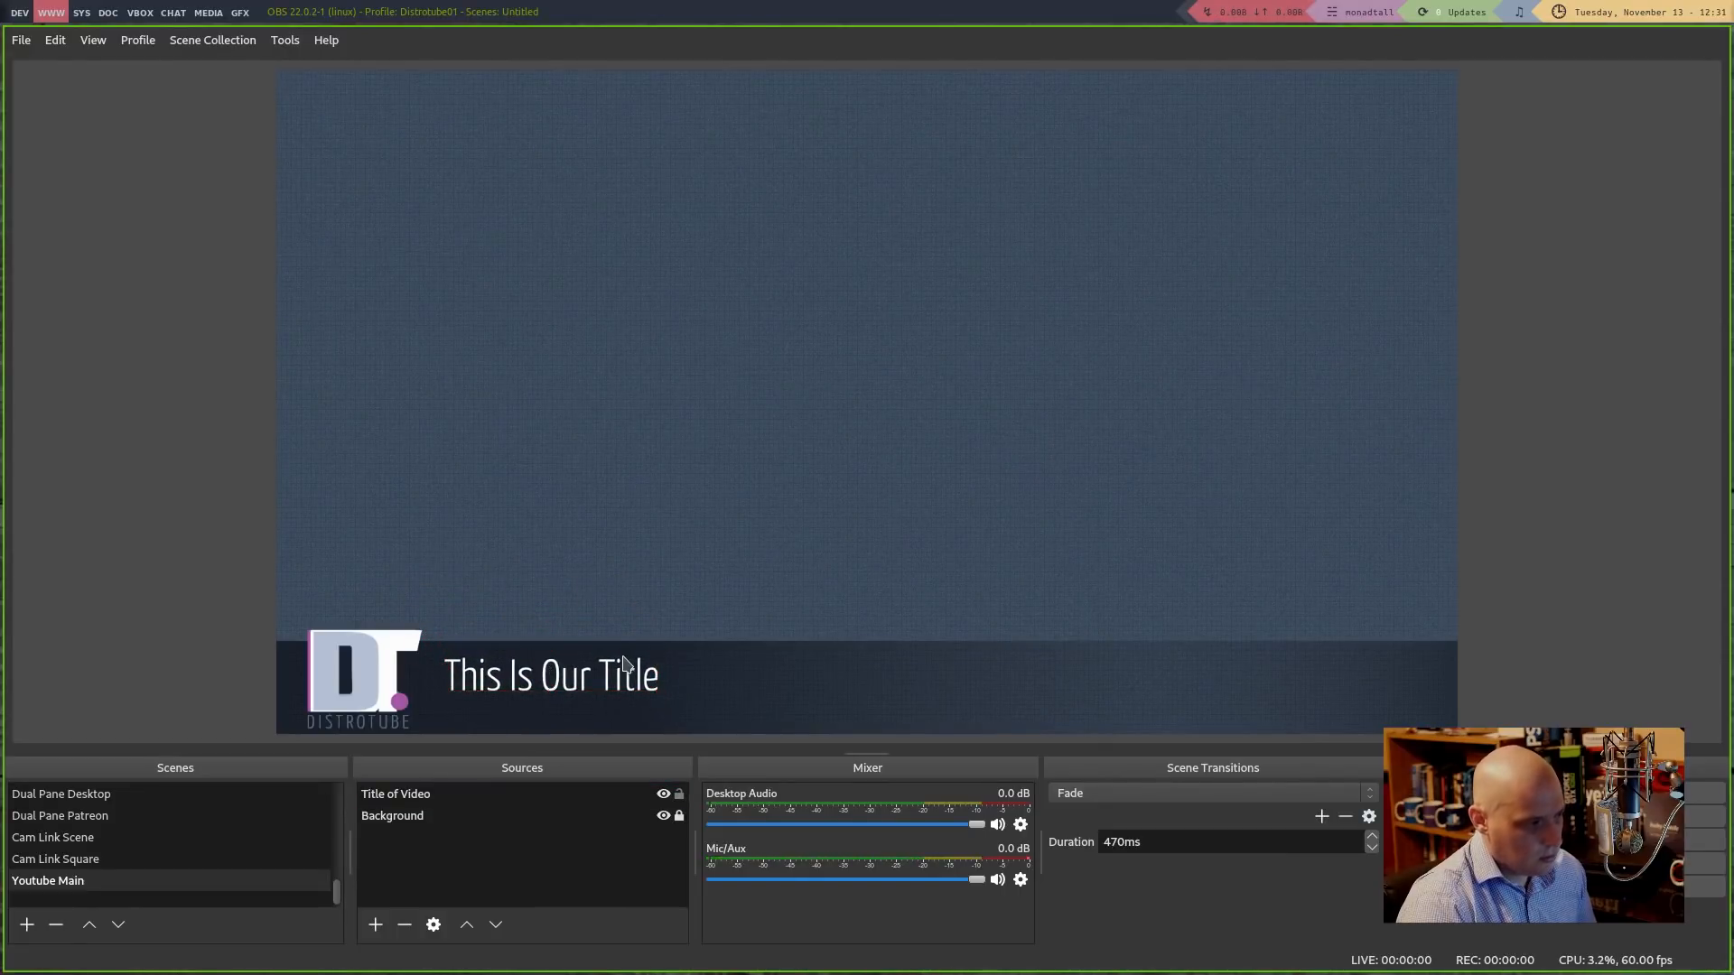
left_click(623, 668)
left_click(679, 794)
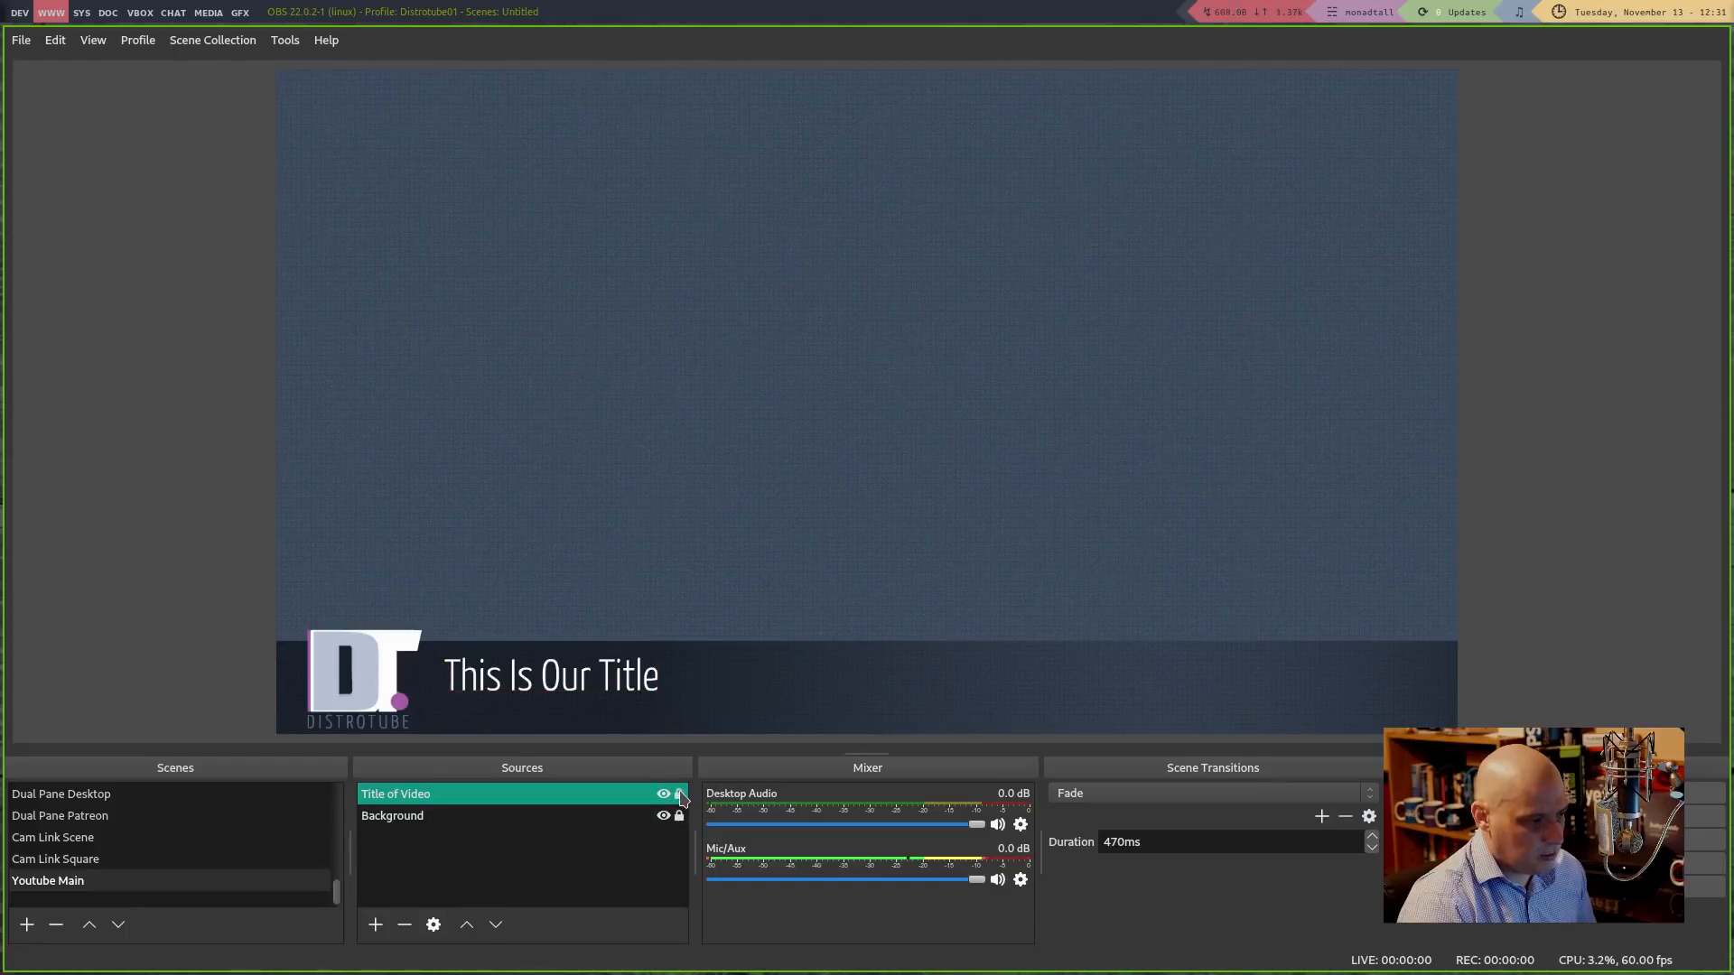
left_click(696, 440)
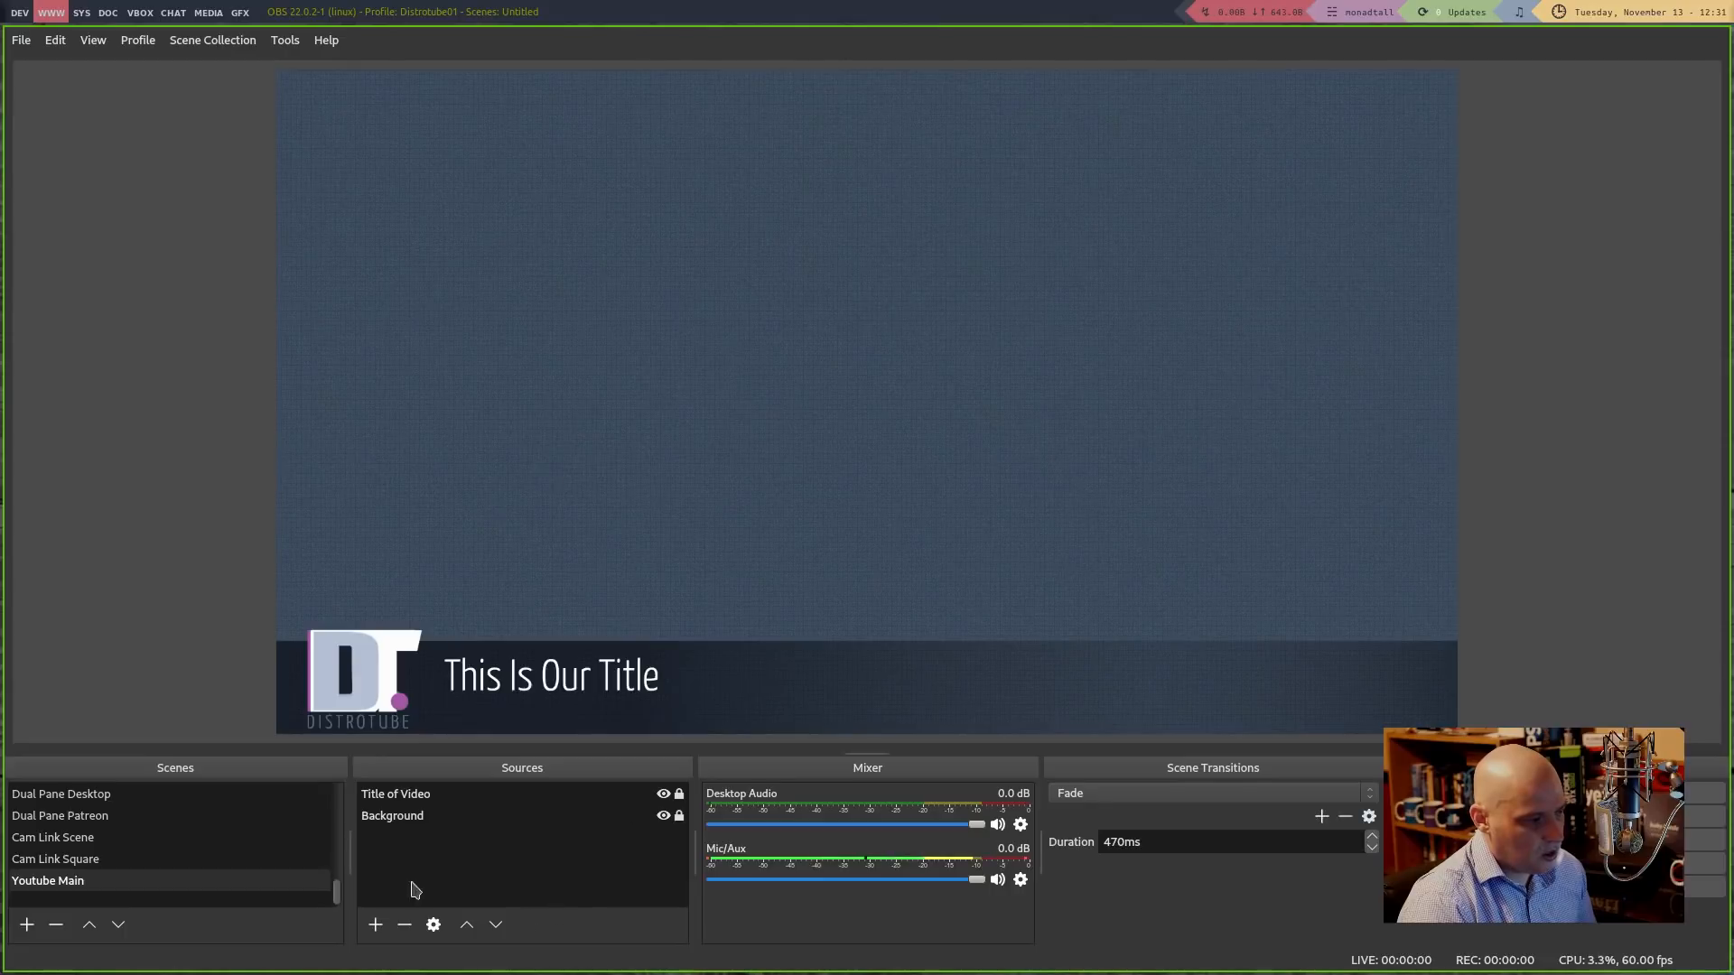
Add a Text (FreeType 2) source named 'Scrolling Text'
left_click(376, 922)
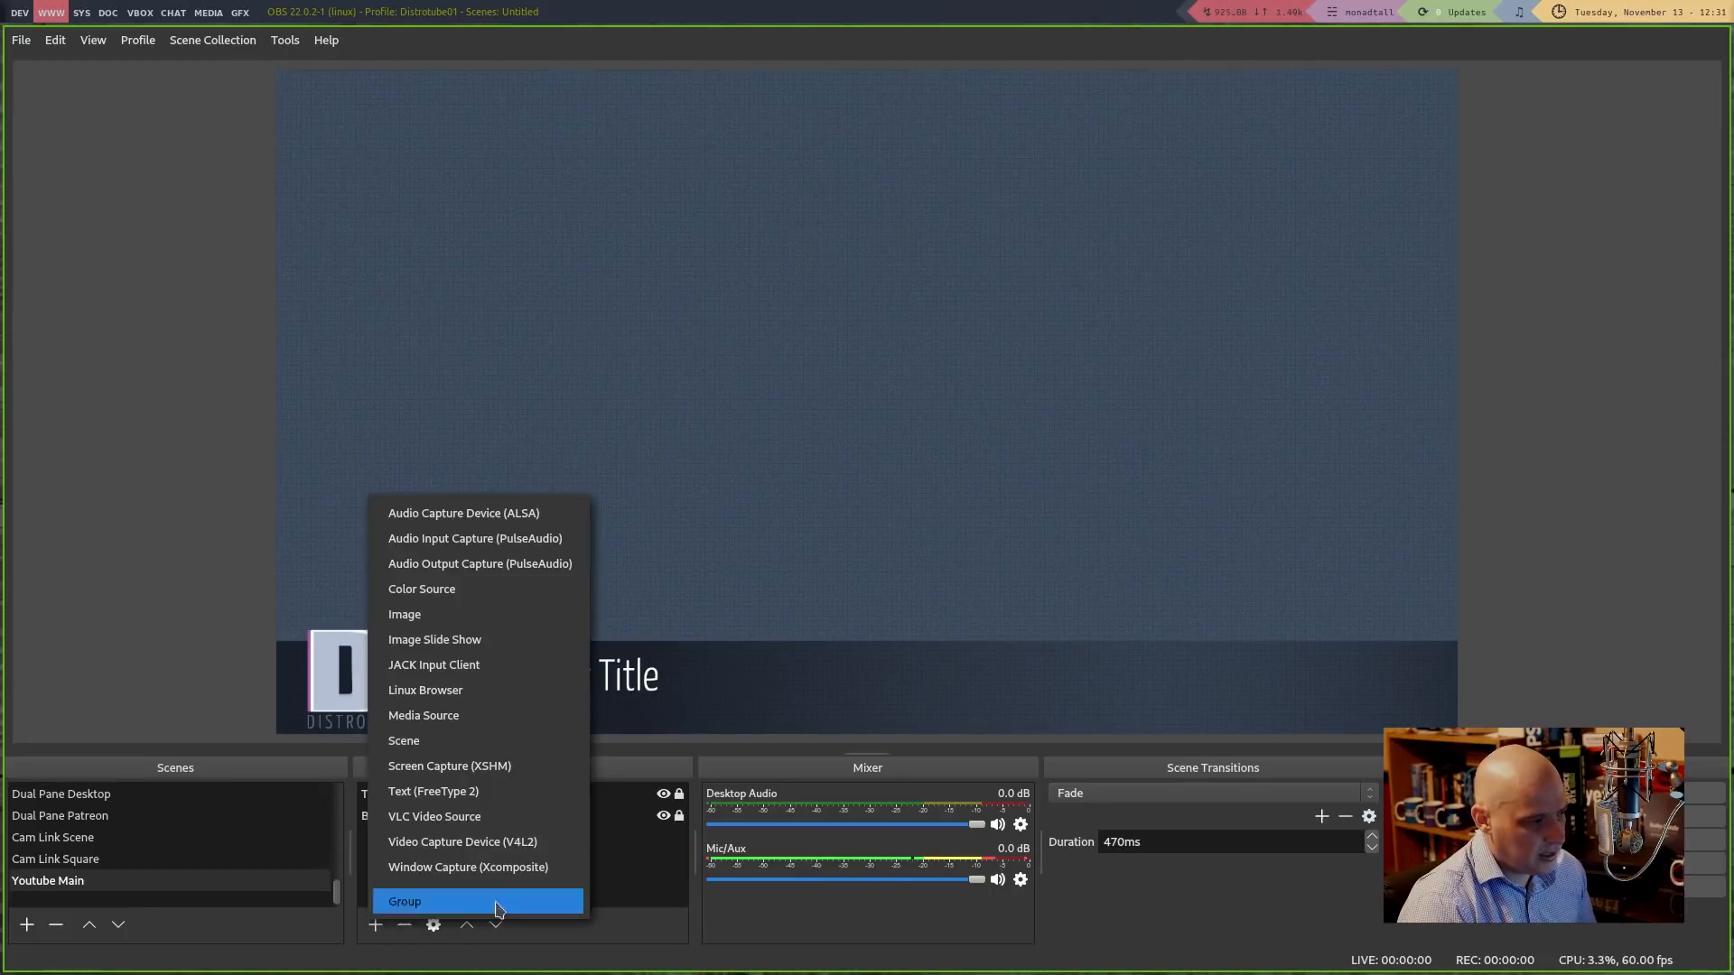
left_click(485, 791)
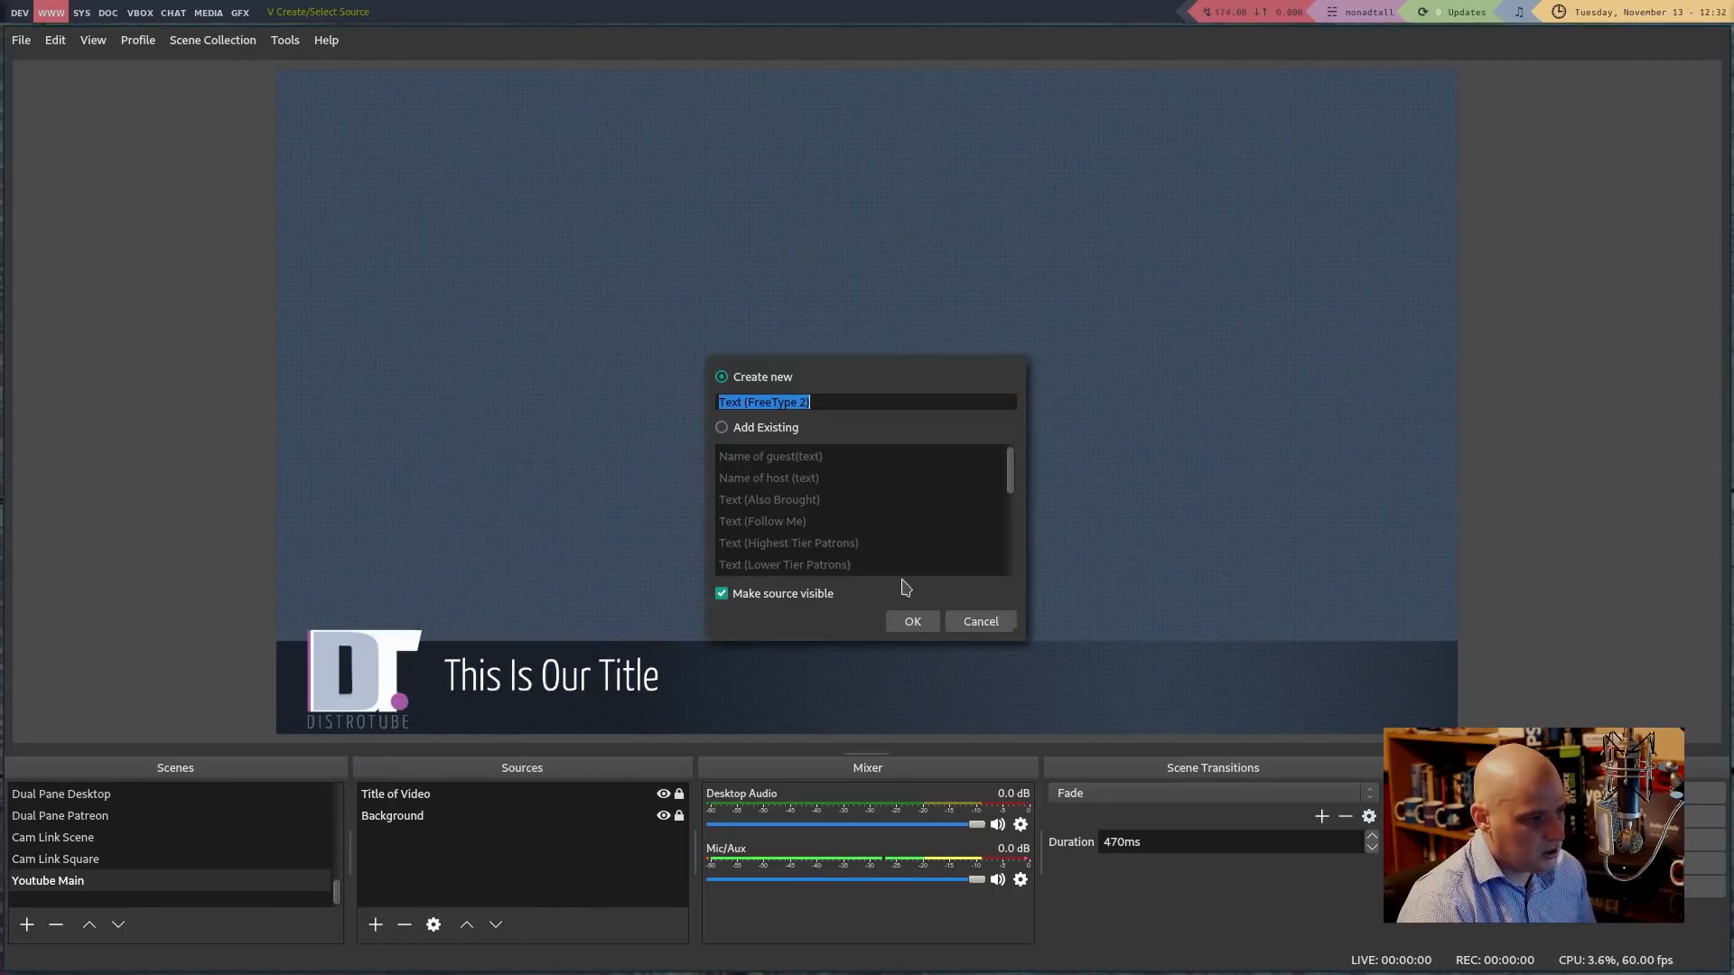
left_click(862, 403)
key("ctrl+a")
type("S")
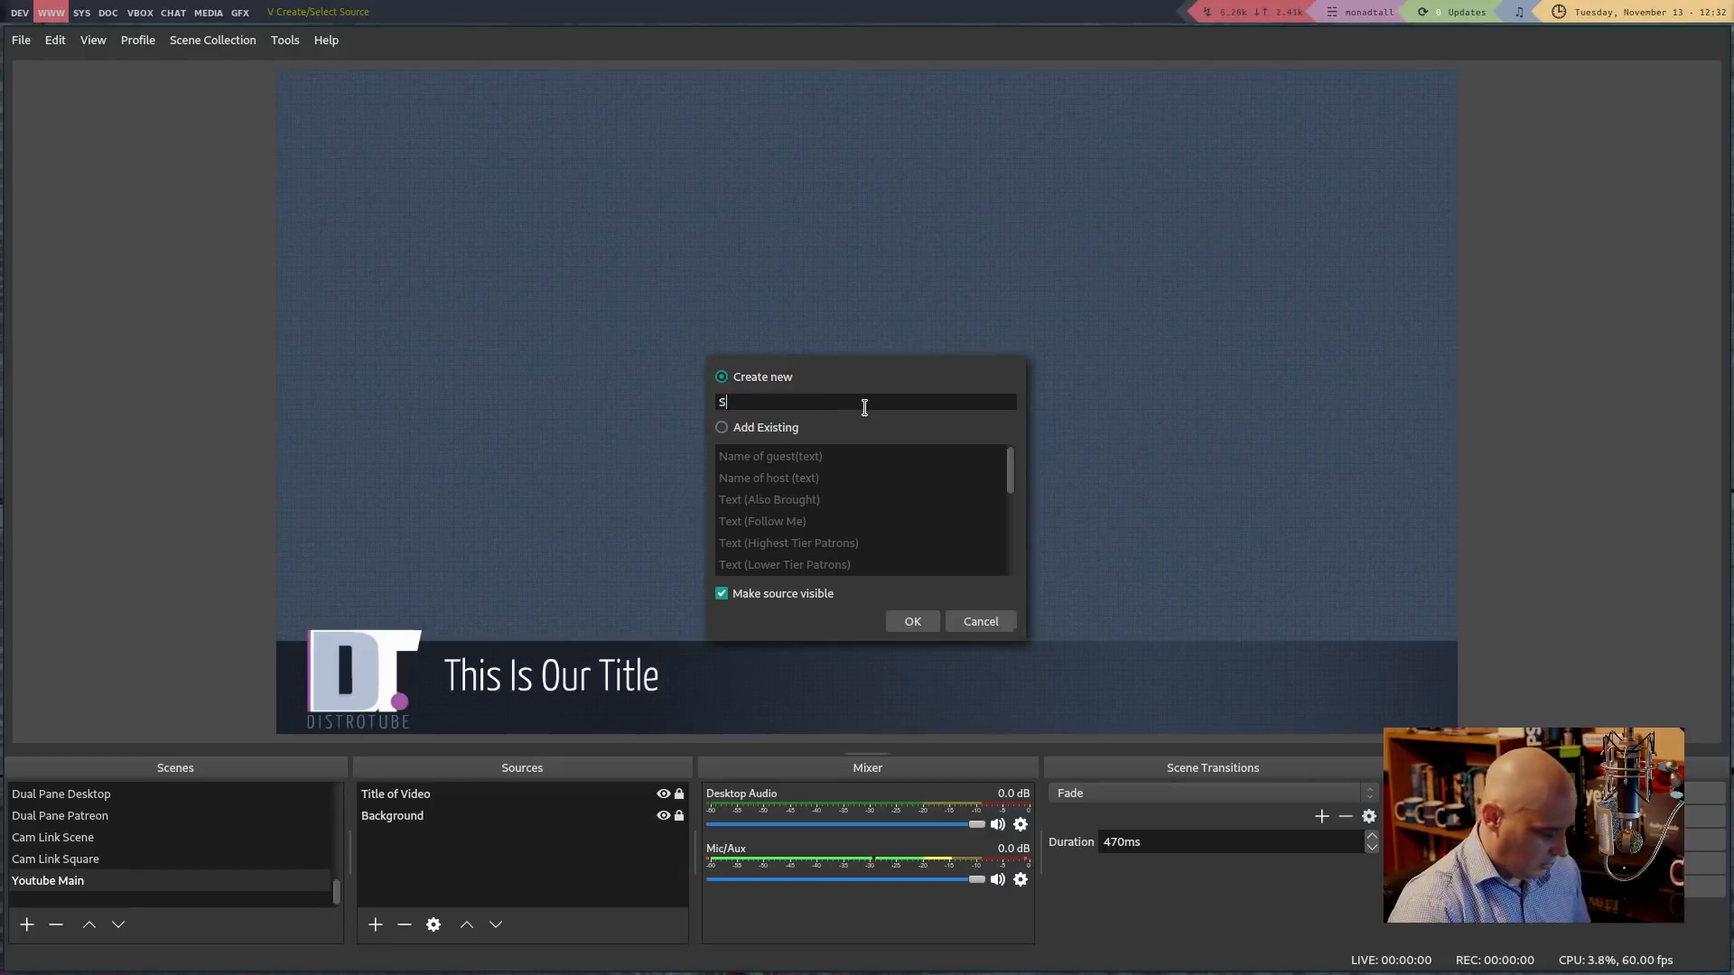
type("crolling Tex")
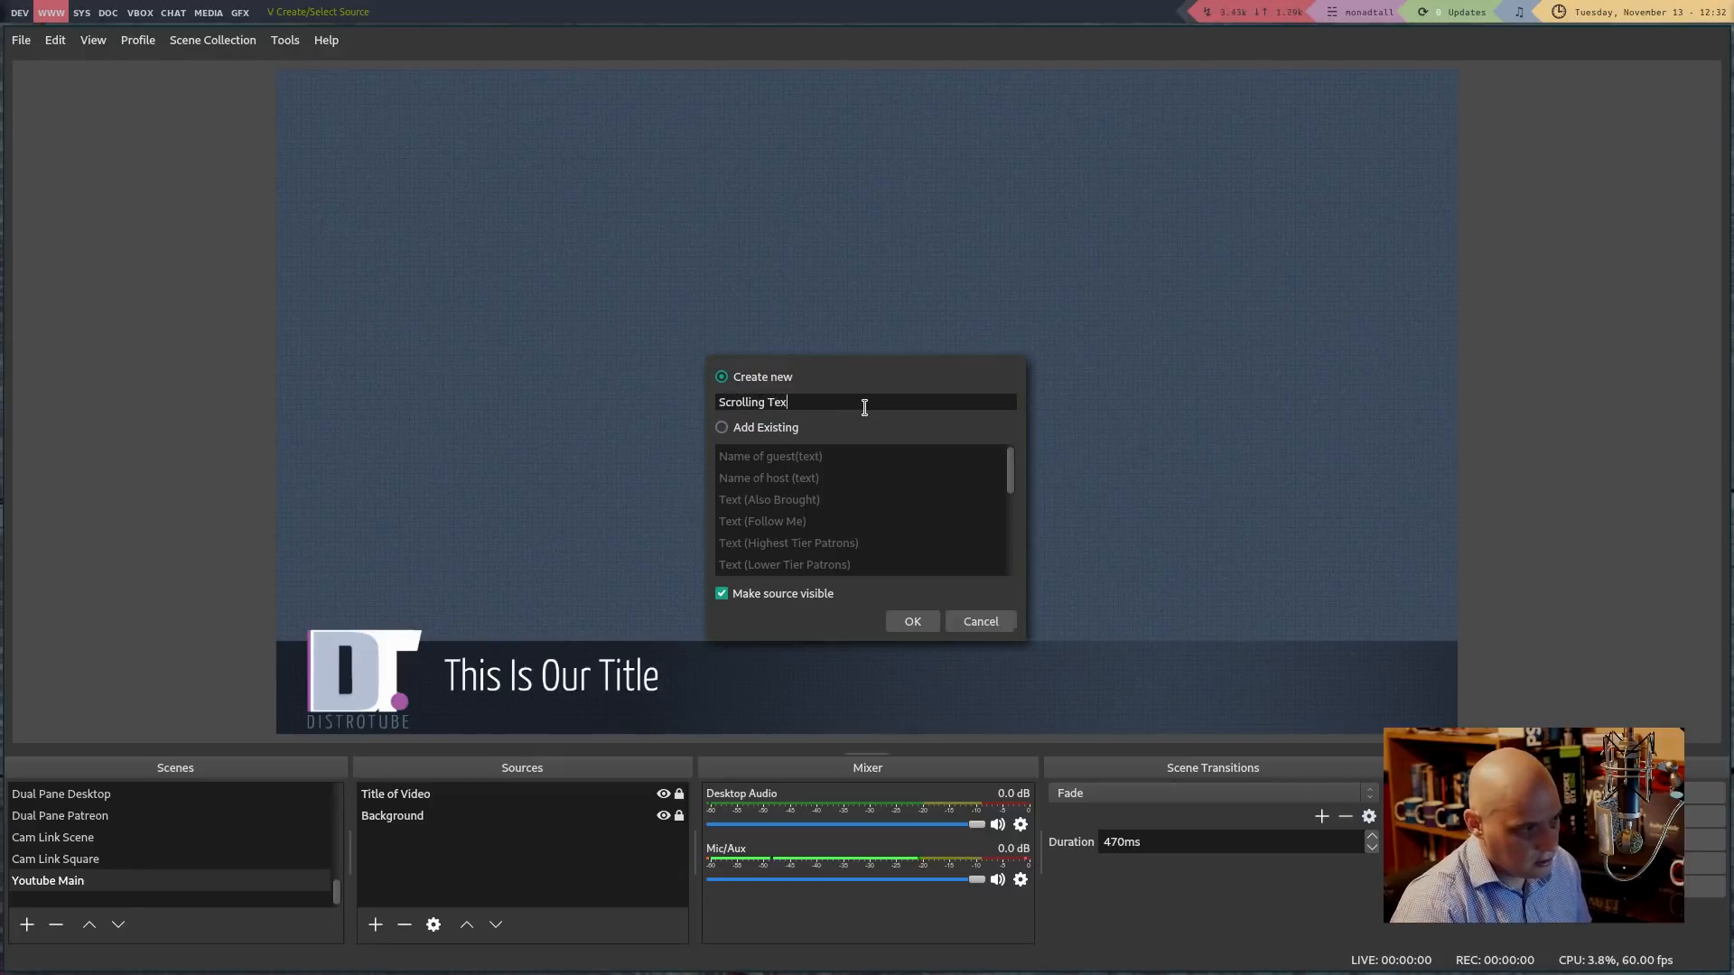
type("t")
key("Return")
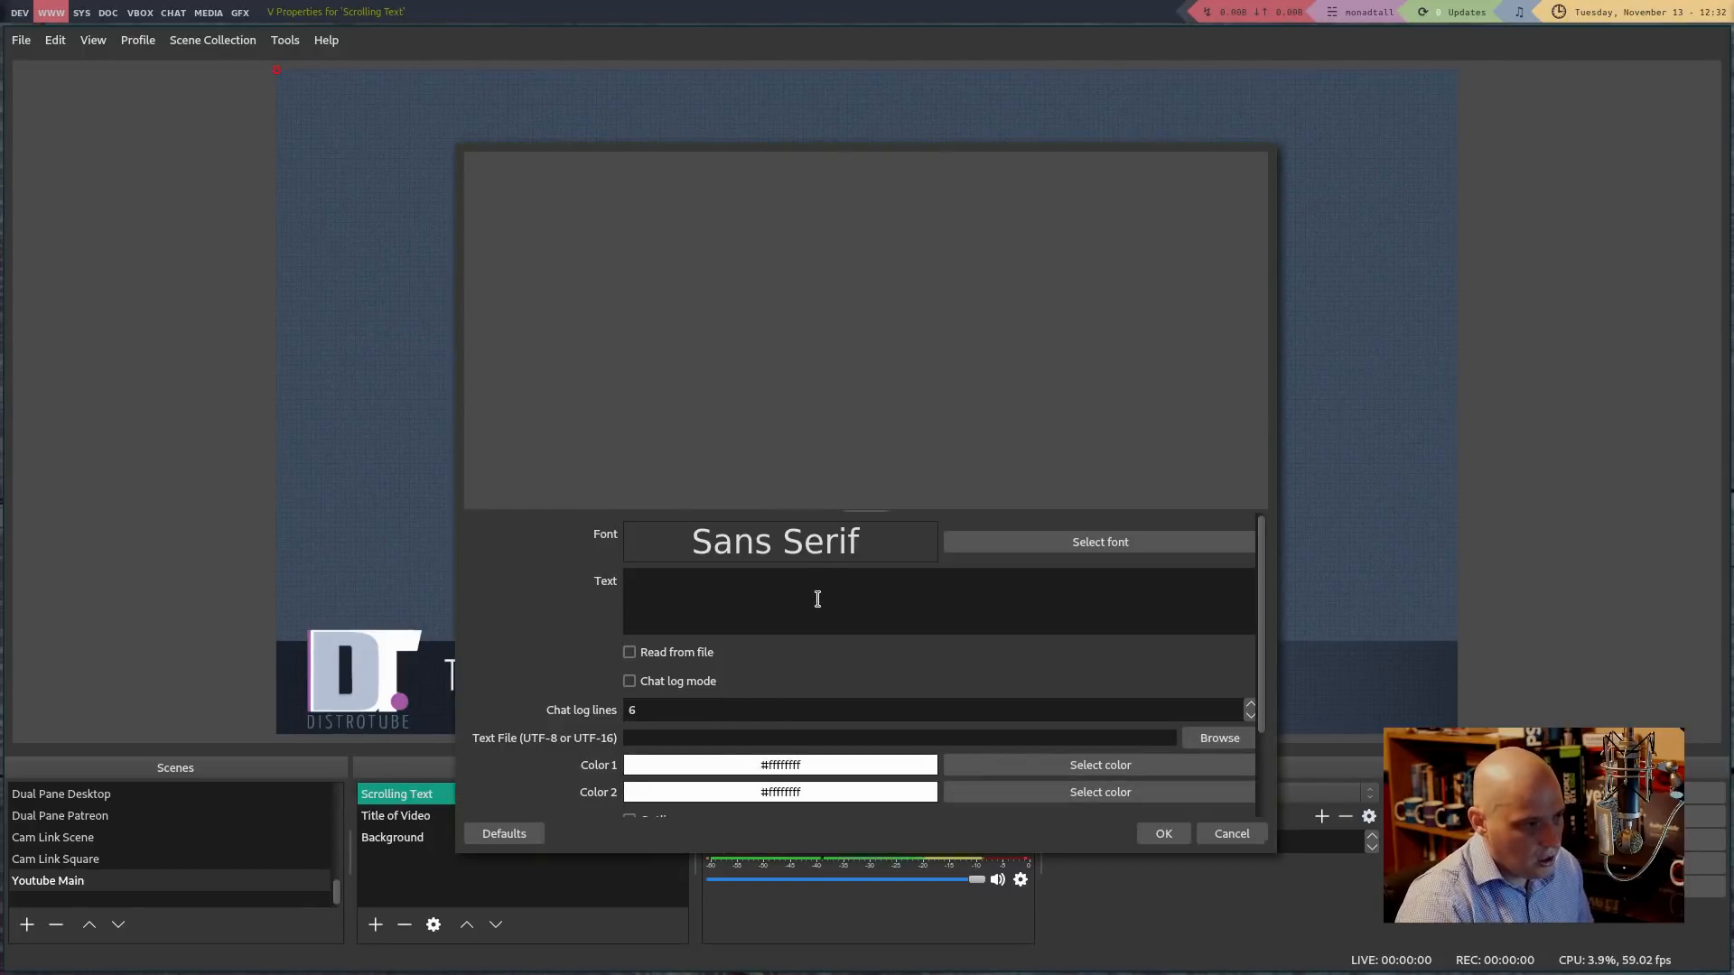
Set its text to 'This is some scrolling text.' repeated five times and confirm
type("This  is so")
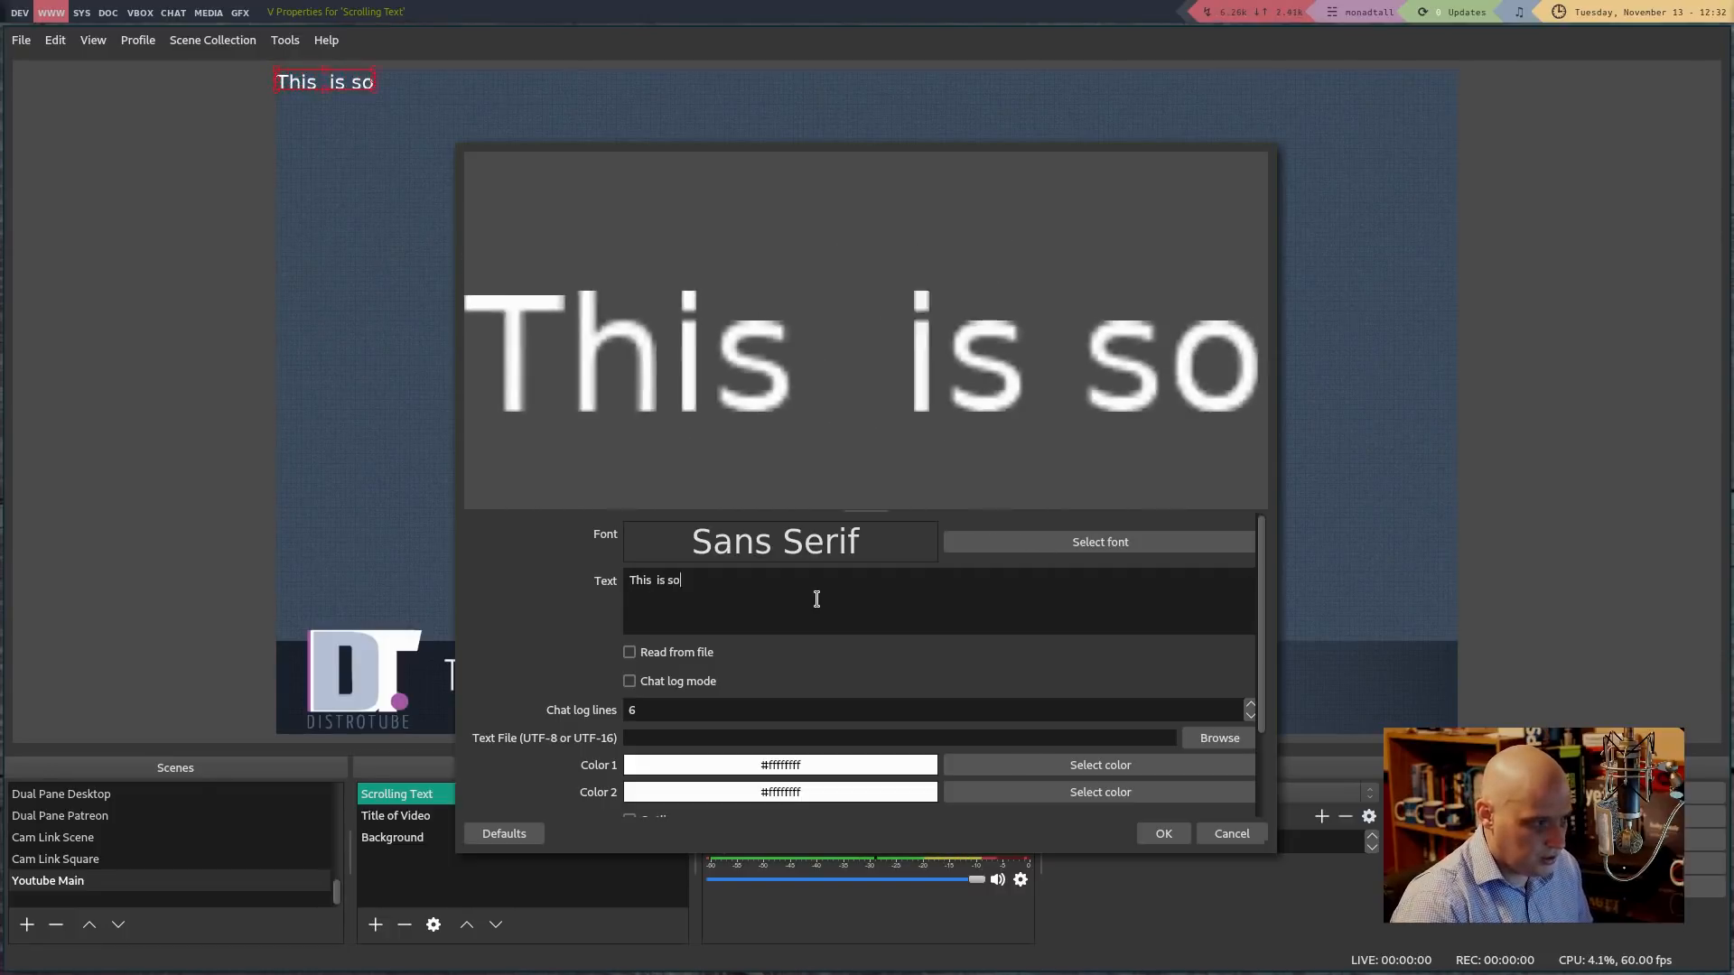
type("me")
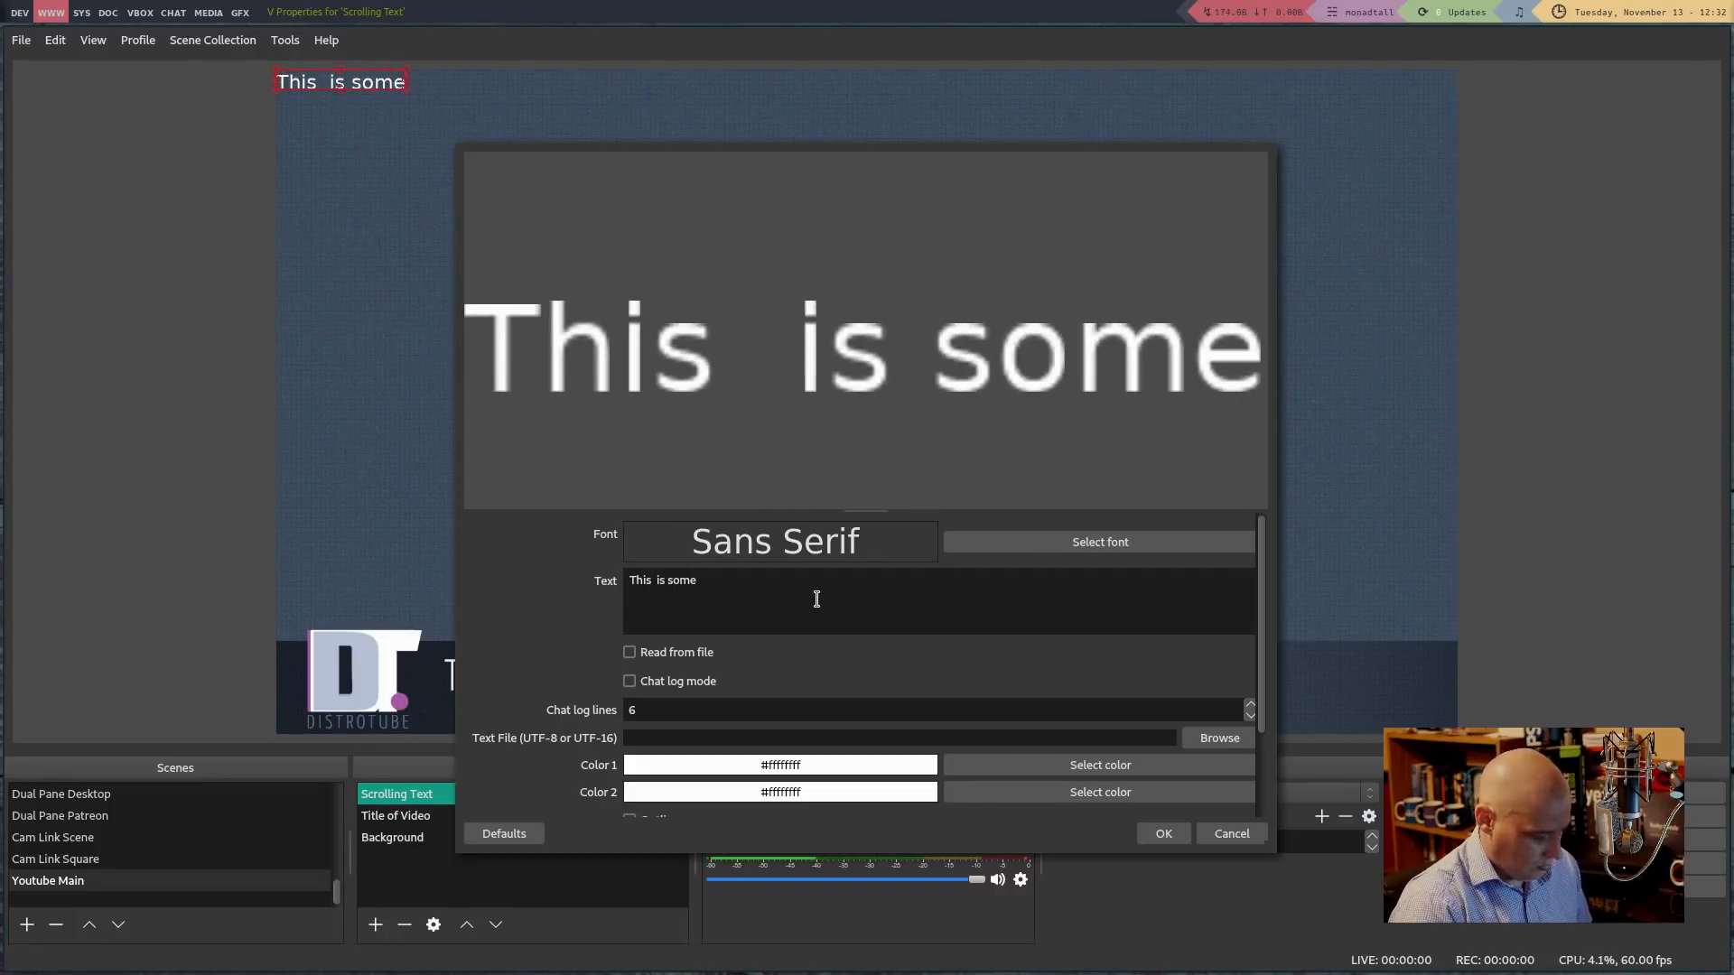
type(" scrolling text.")
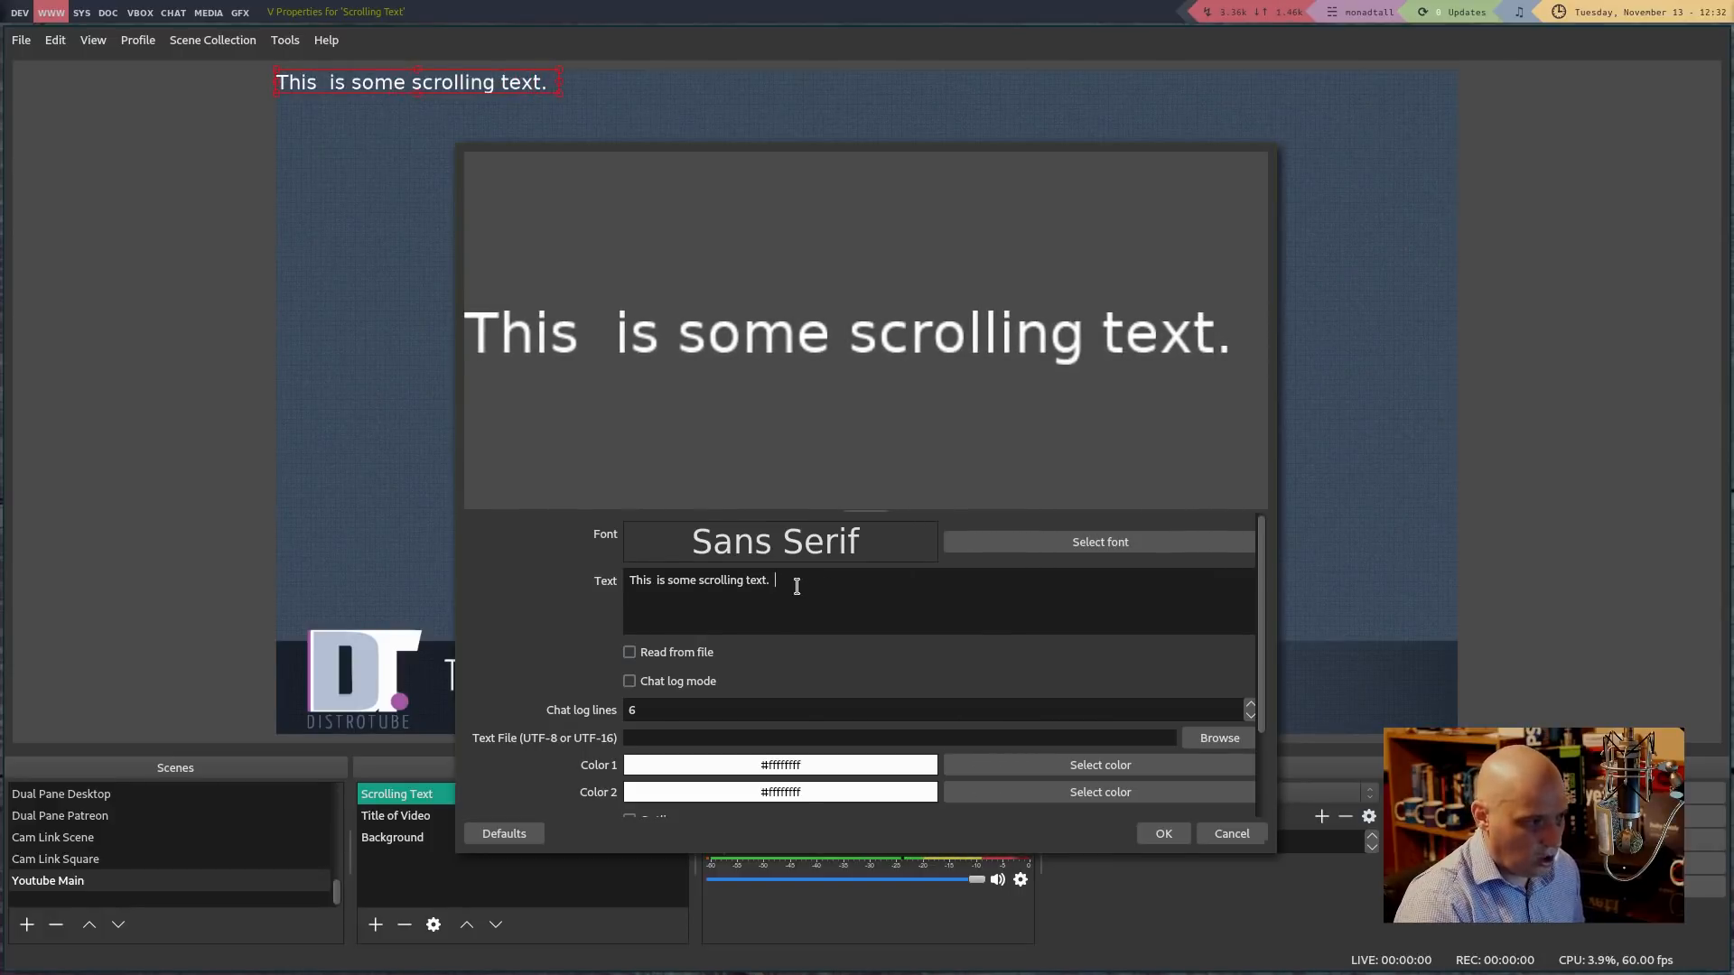
left_click_drag(797, 586, 575, 561)
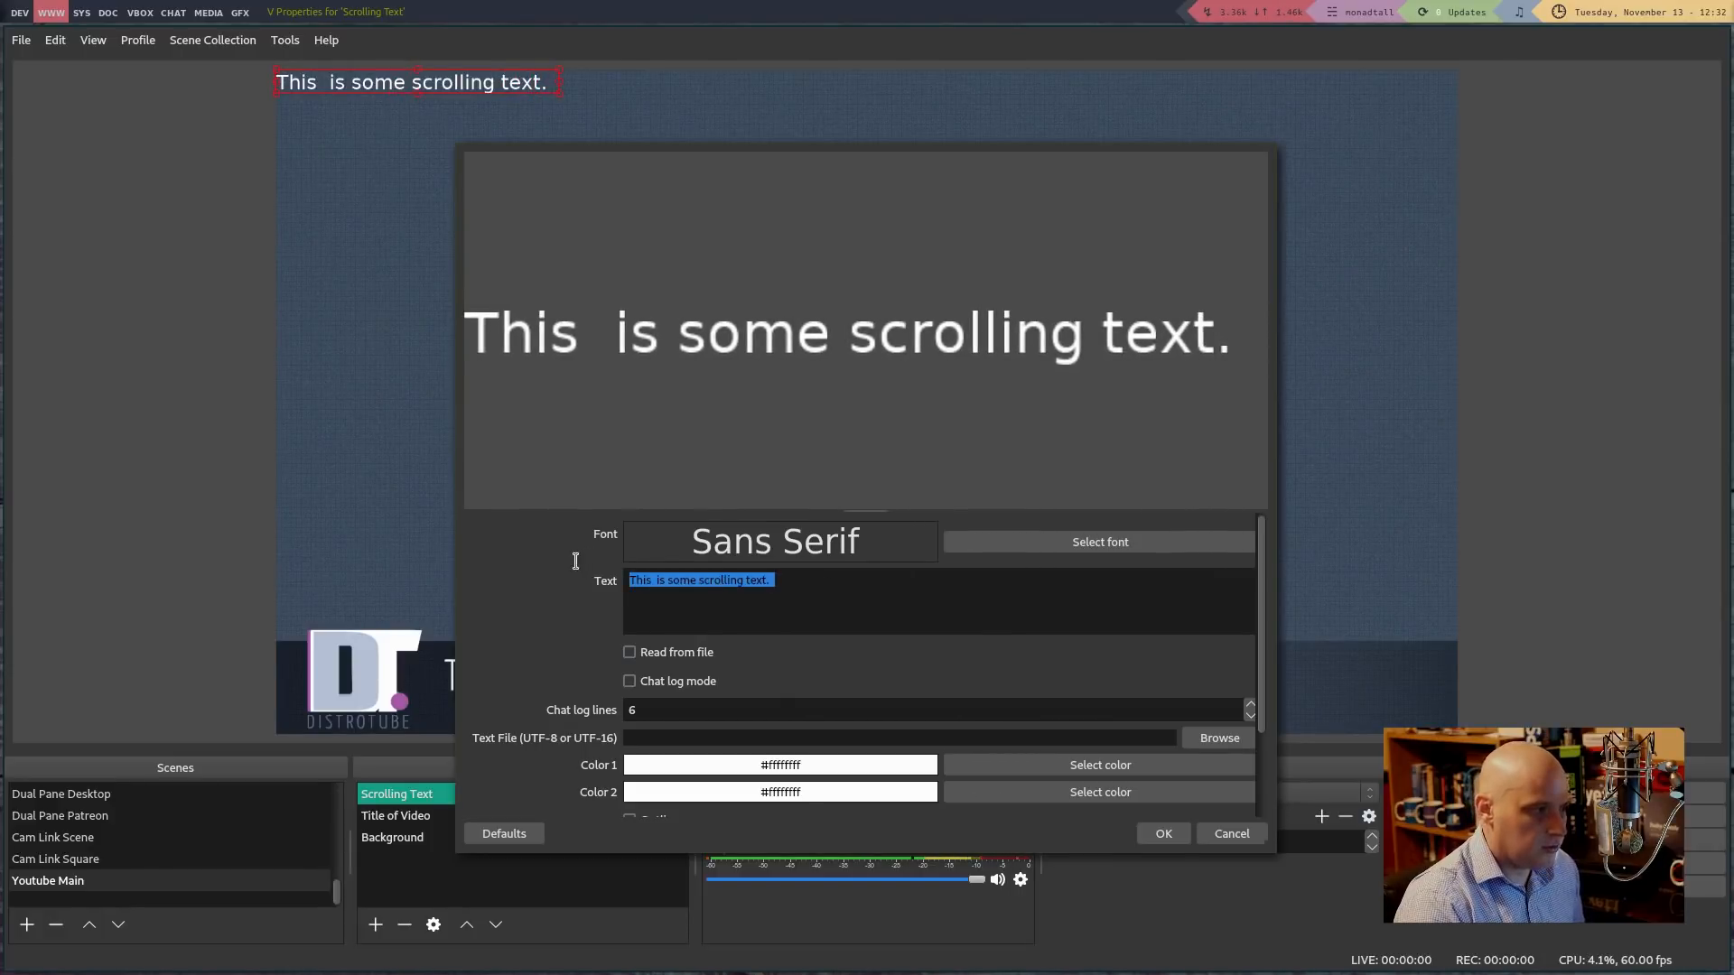
key("ctrl+c")
key("ctrl+v")
key("ctrl+v")
key("ctrl+v")
key("ctrl+v")
key("ctrl+v")
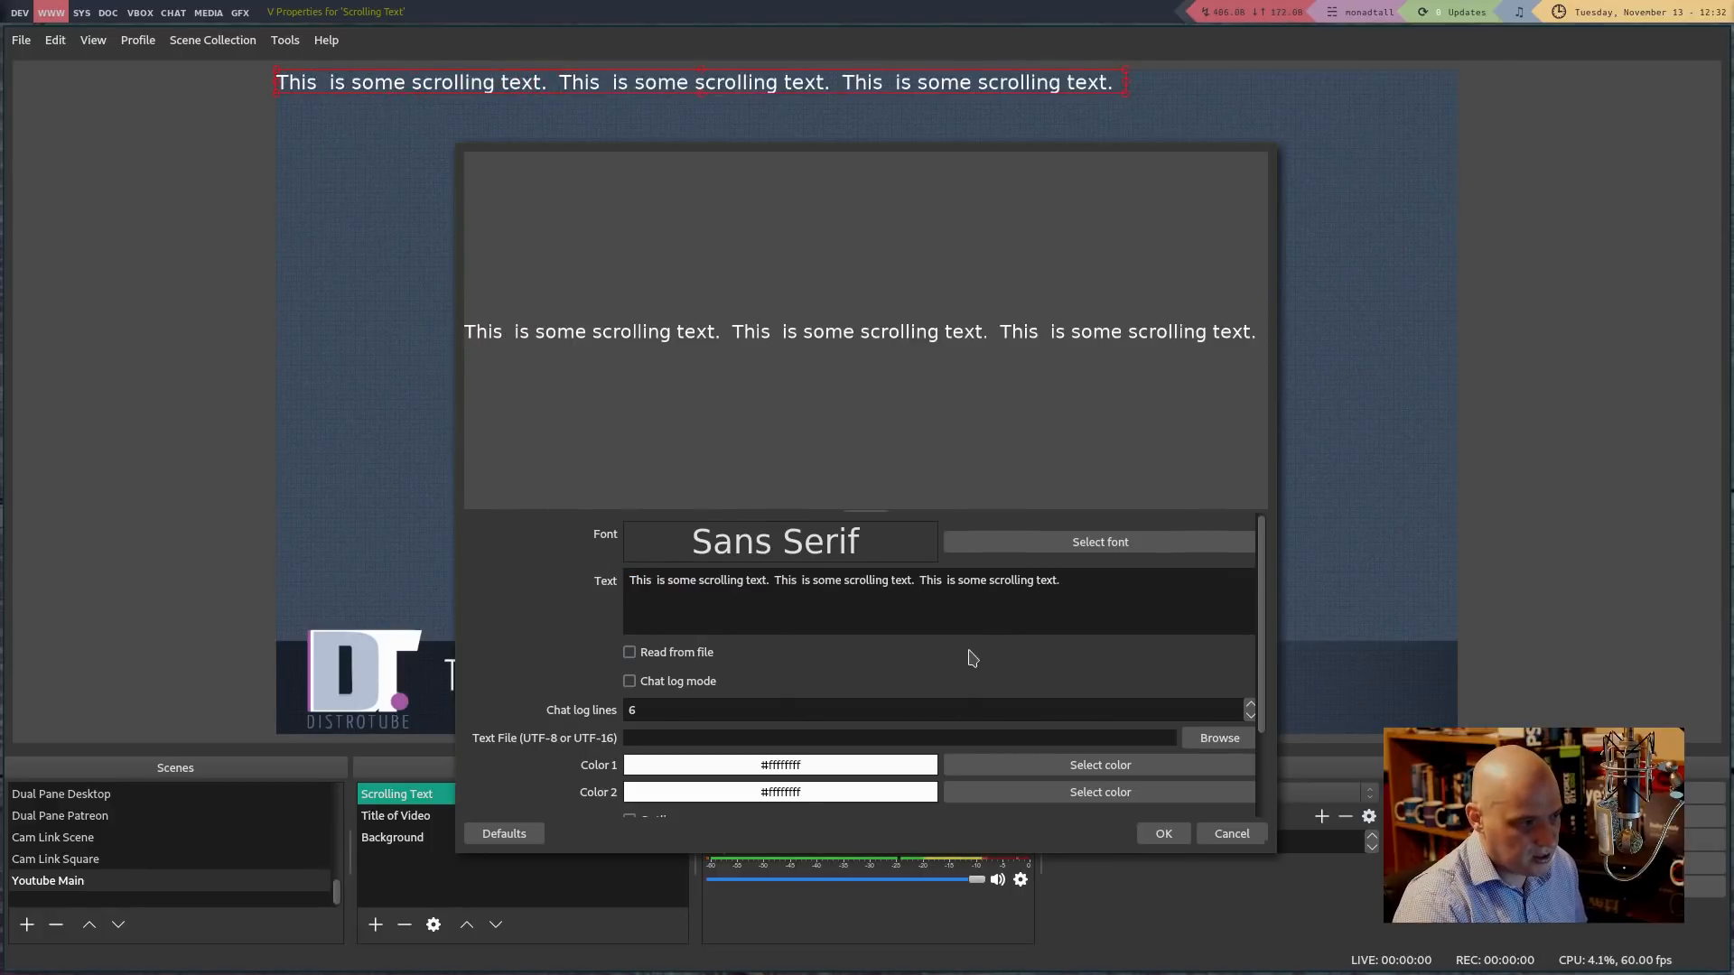
left_click(1163, 834)
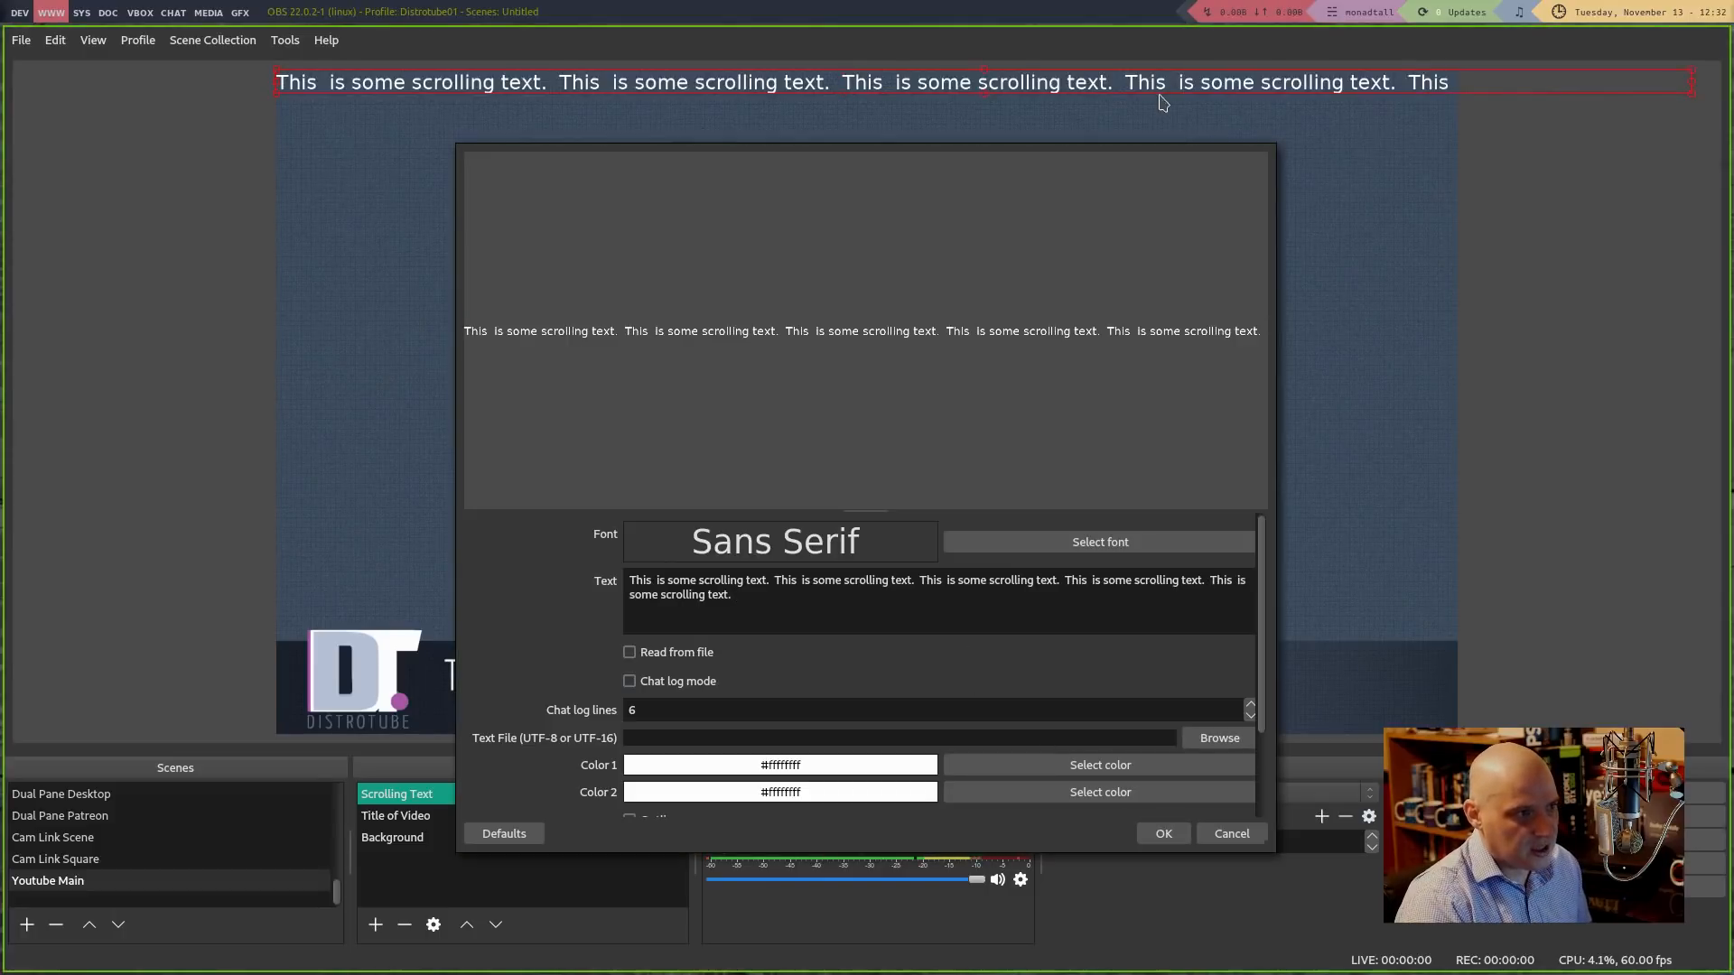
left_click(1165, 833)
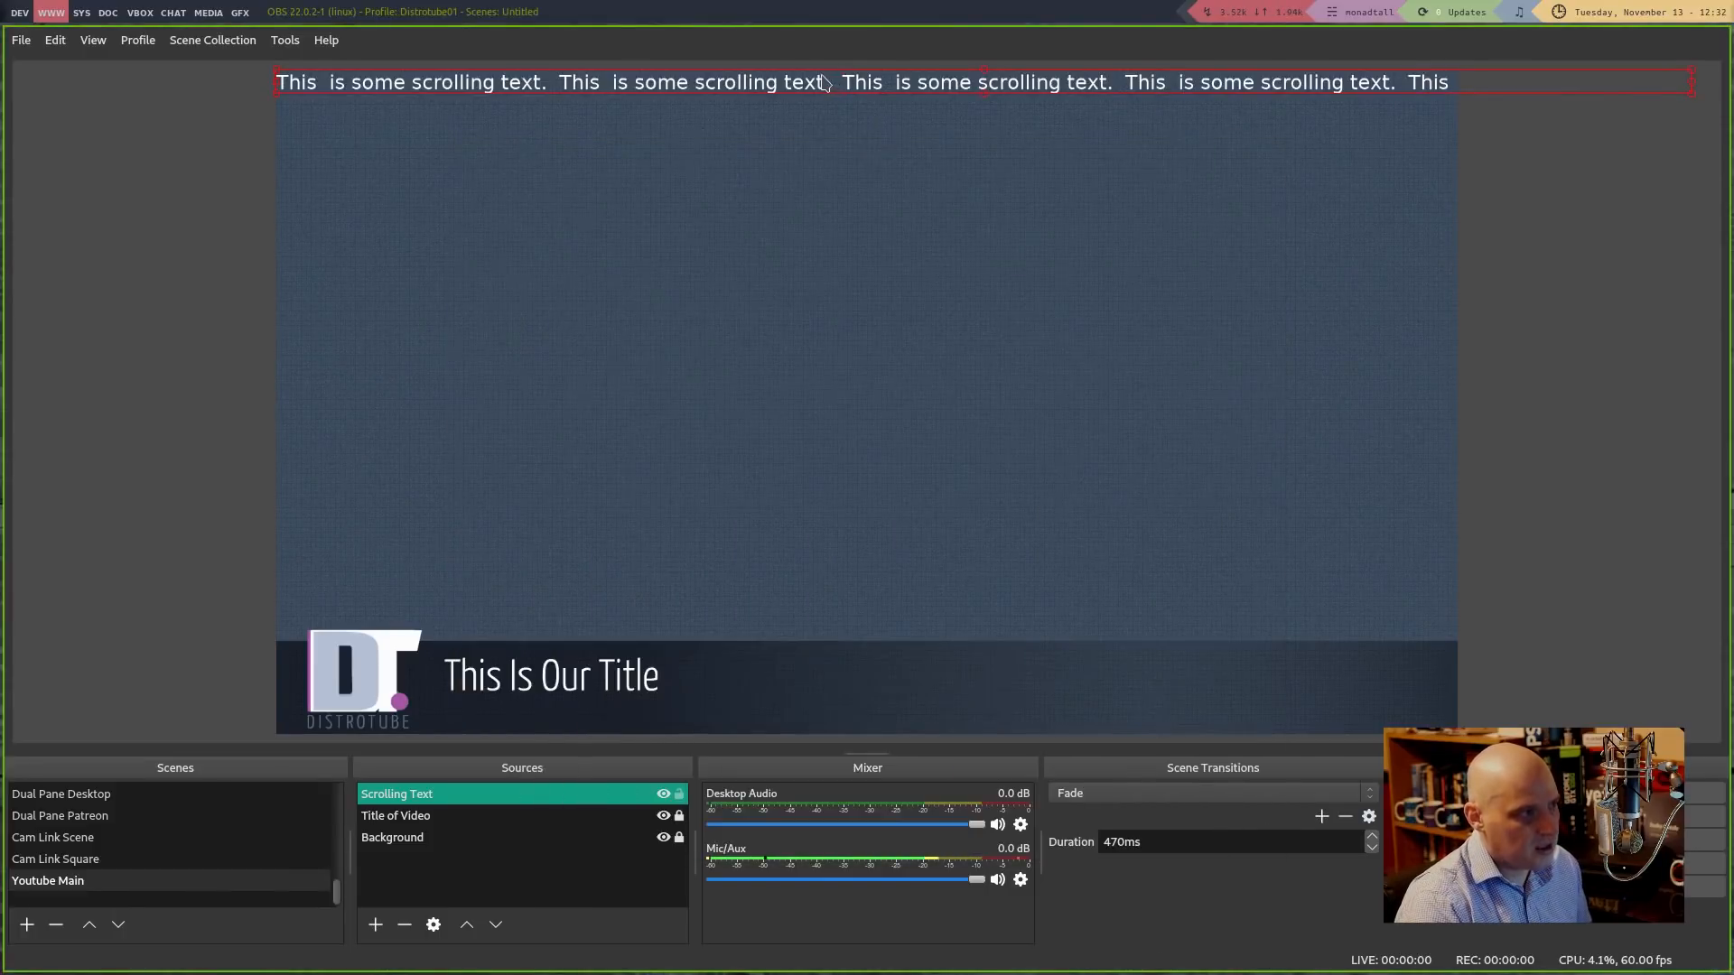
Drag the Scrolling Text source down beneath 'This Is Our Title' in the preview
left_click_drag(822, 83, 996, 716)
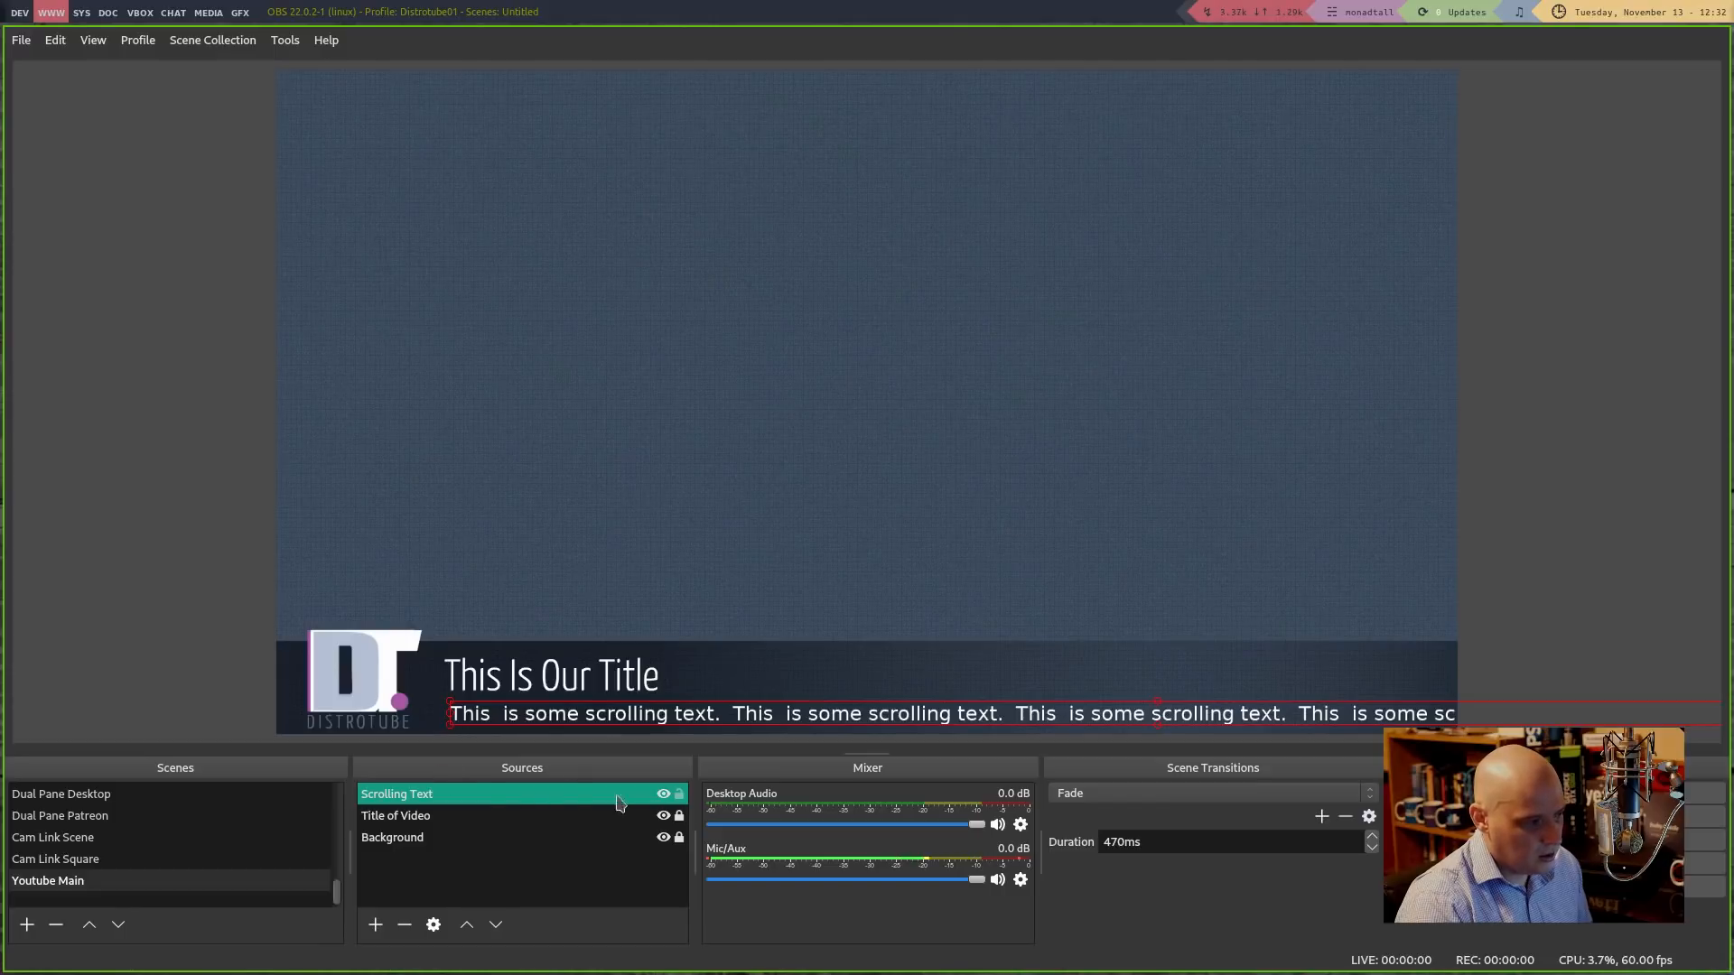
right_click(411, 804)
key("Escape")
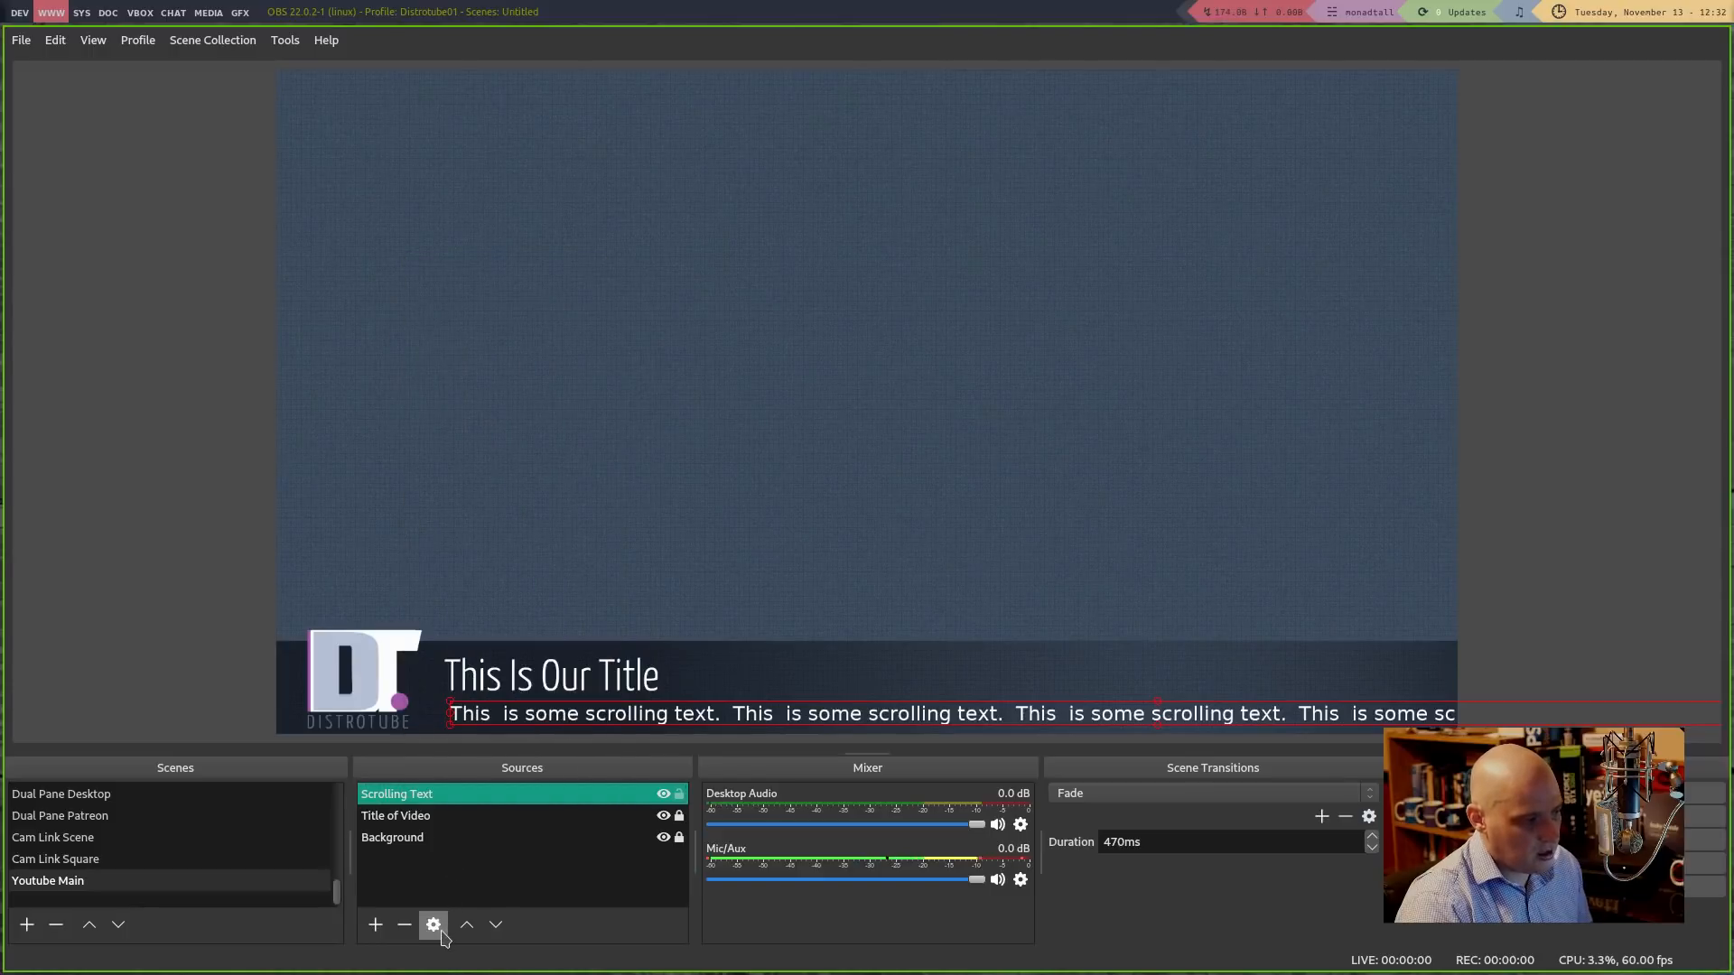
Review the Scrolling Text properties and close them without changes
right_click(460, 801)
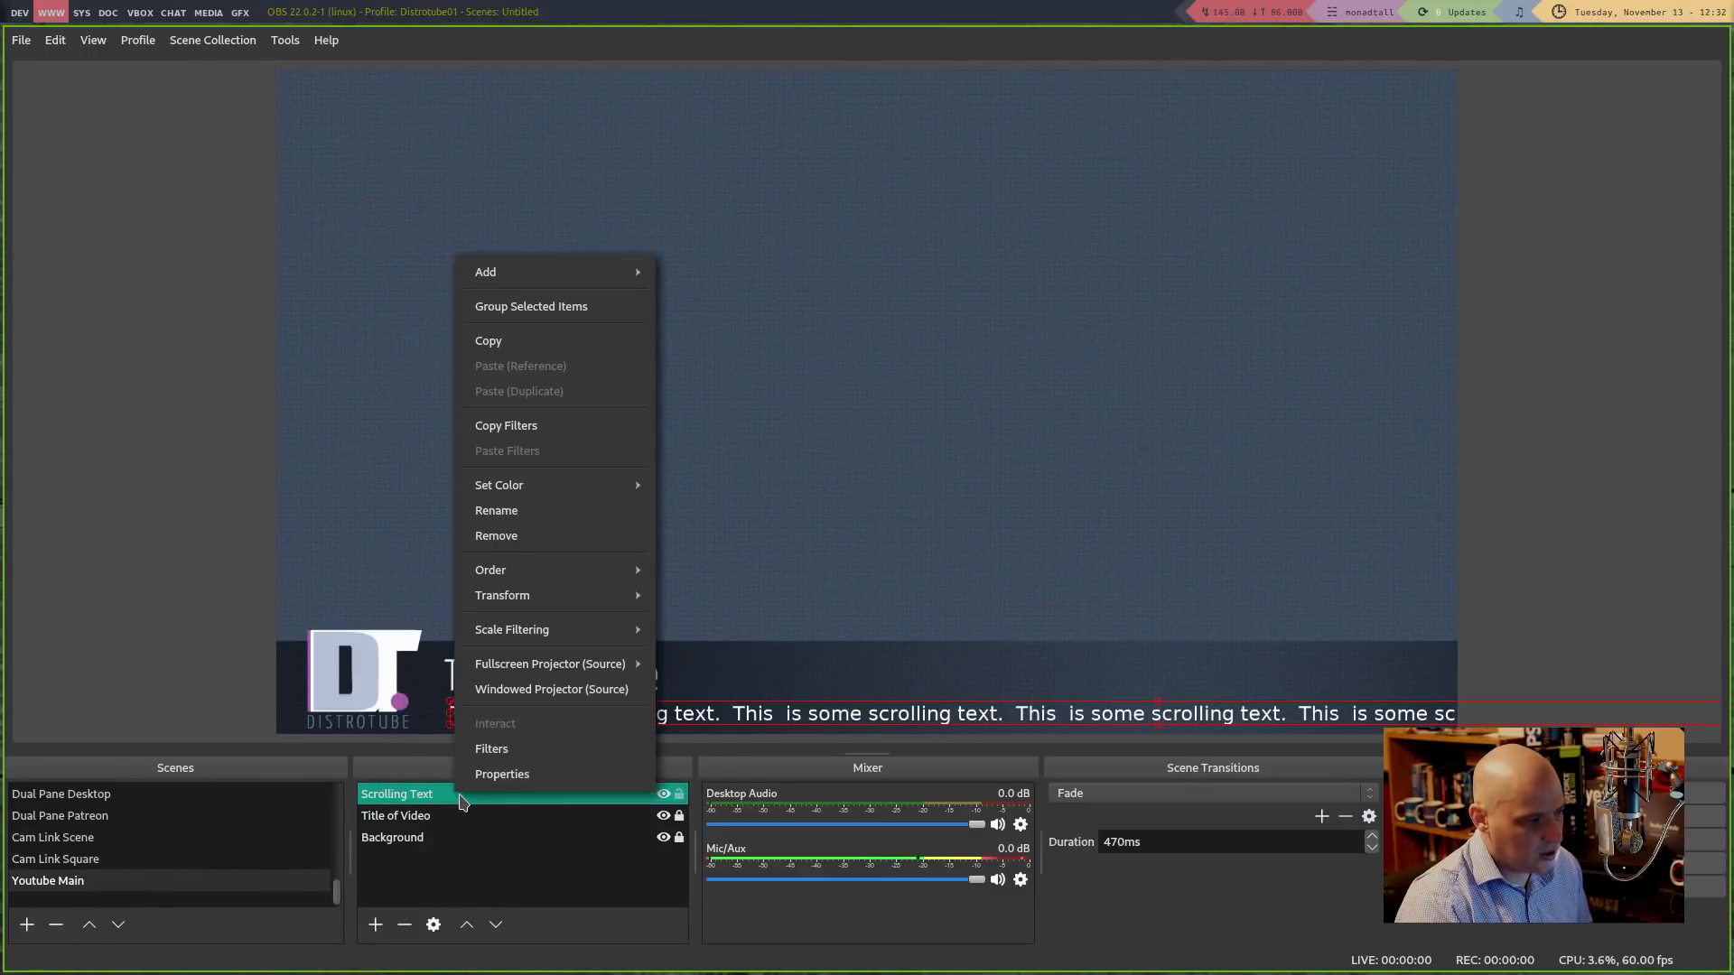
left_click(583, 774)
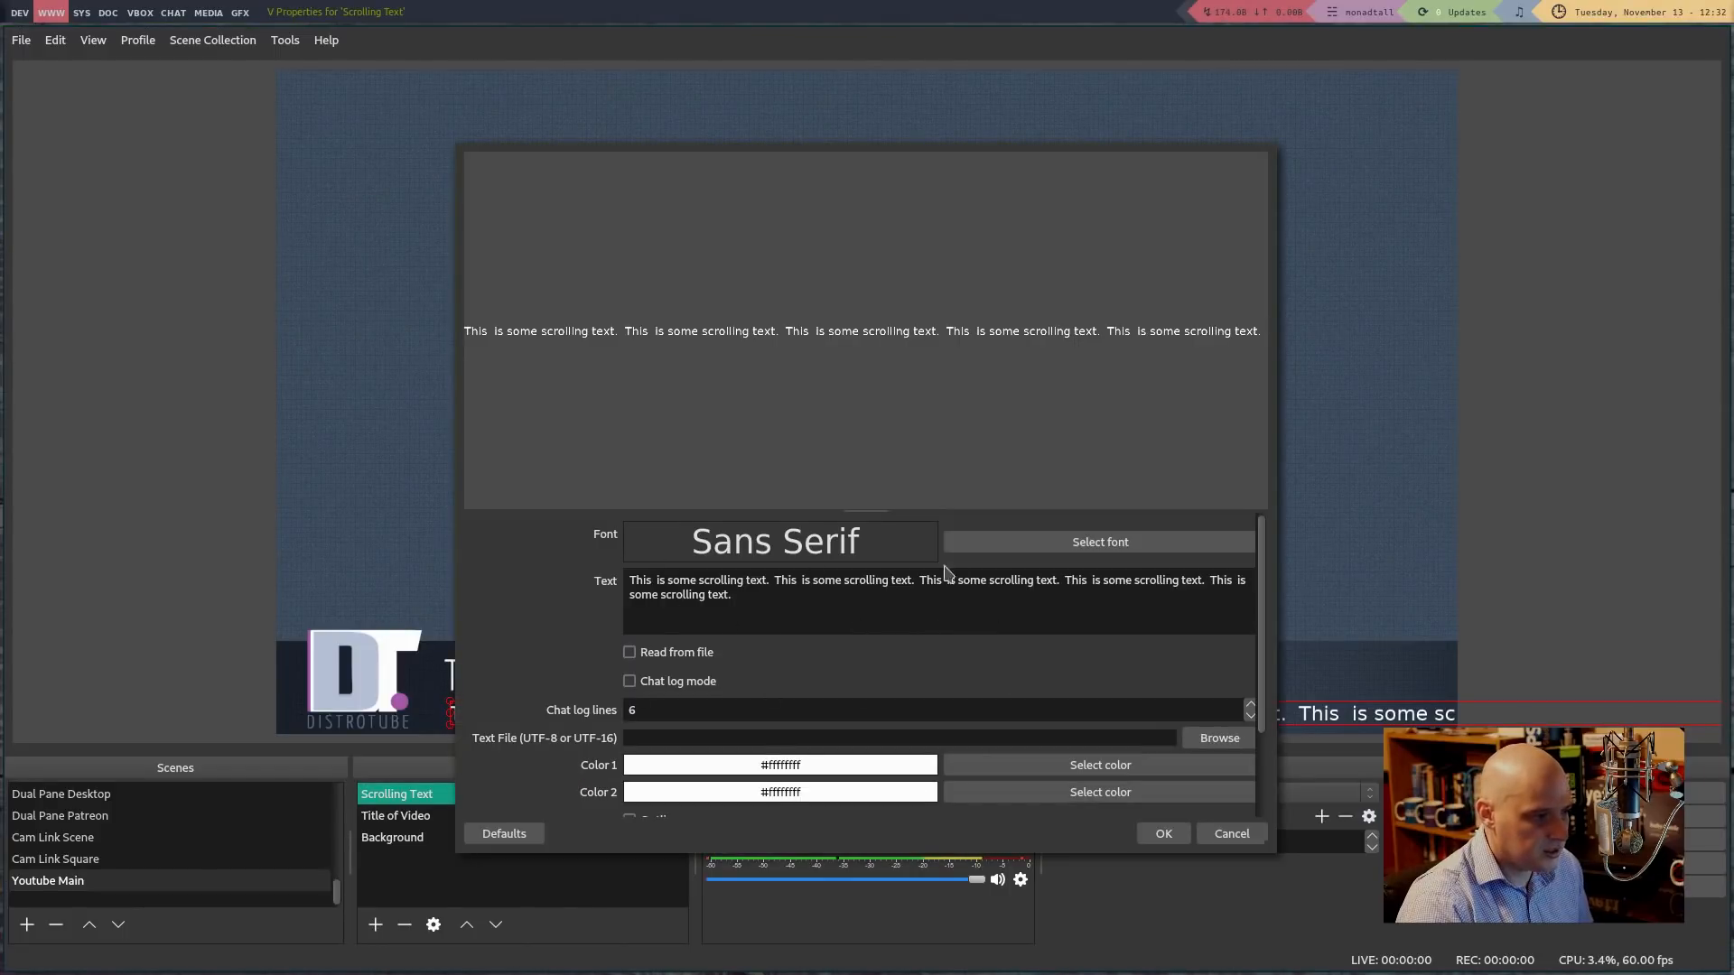
scroll(819, 591, "down", 2)
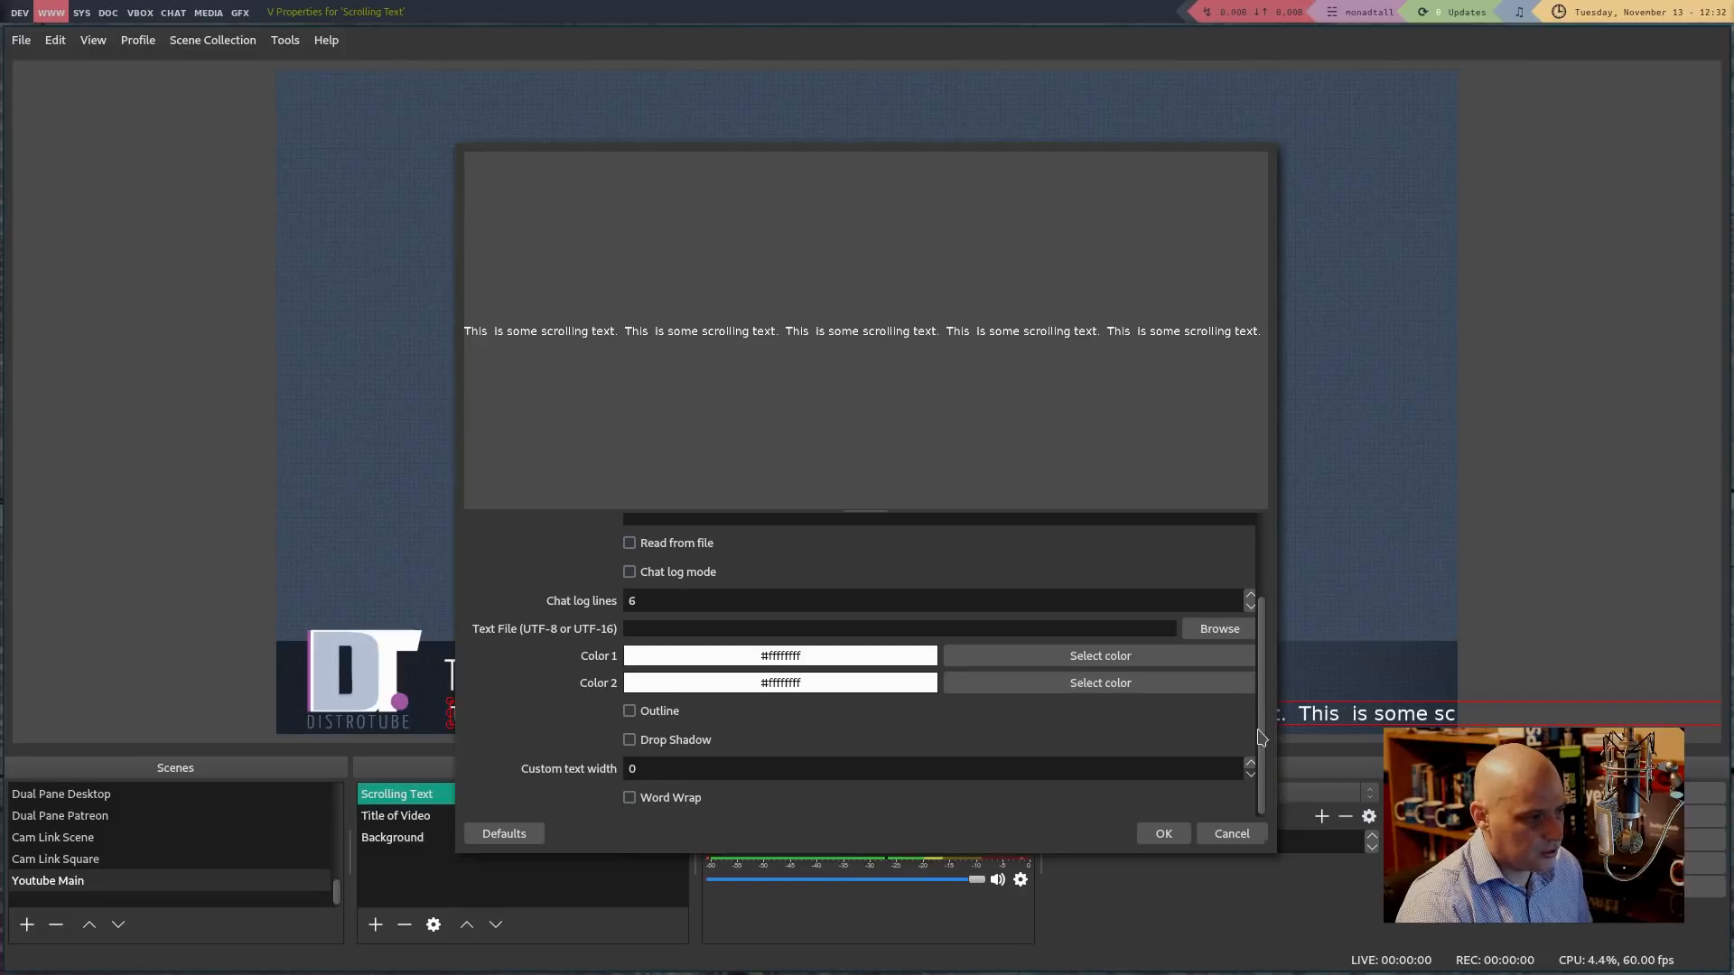
left_click_drag(1261, 695, 1268, 577)
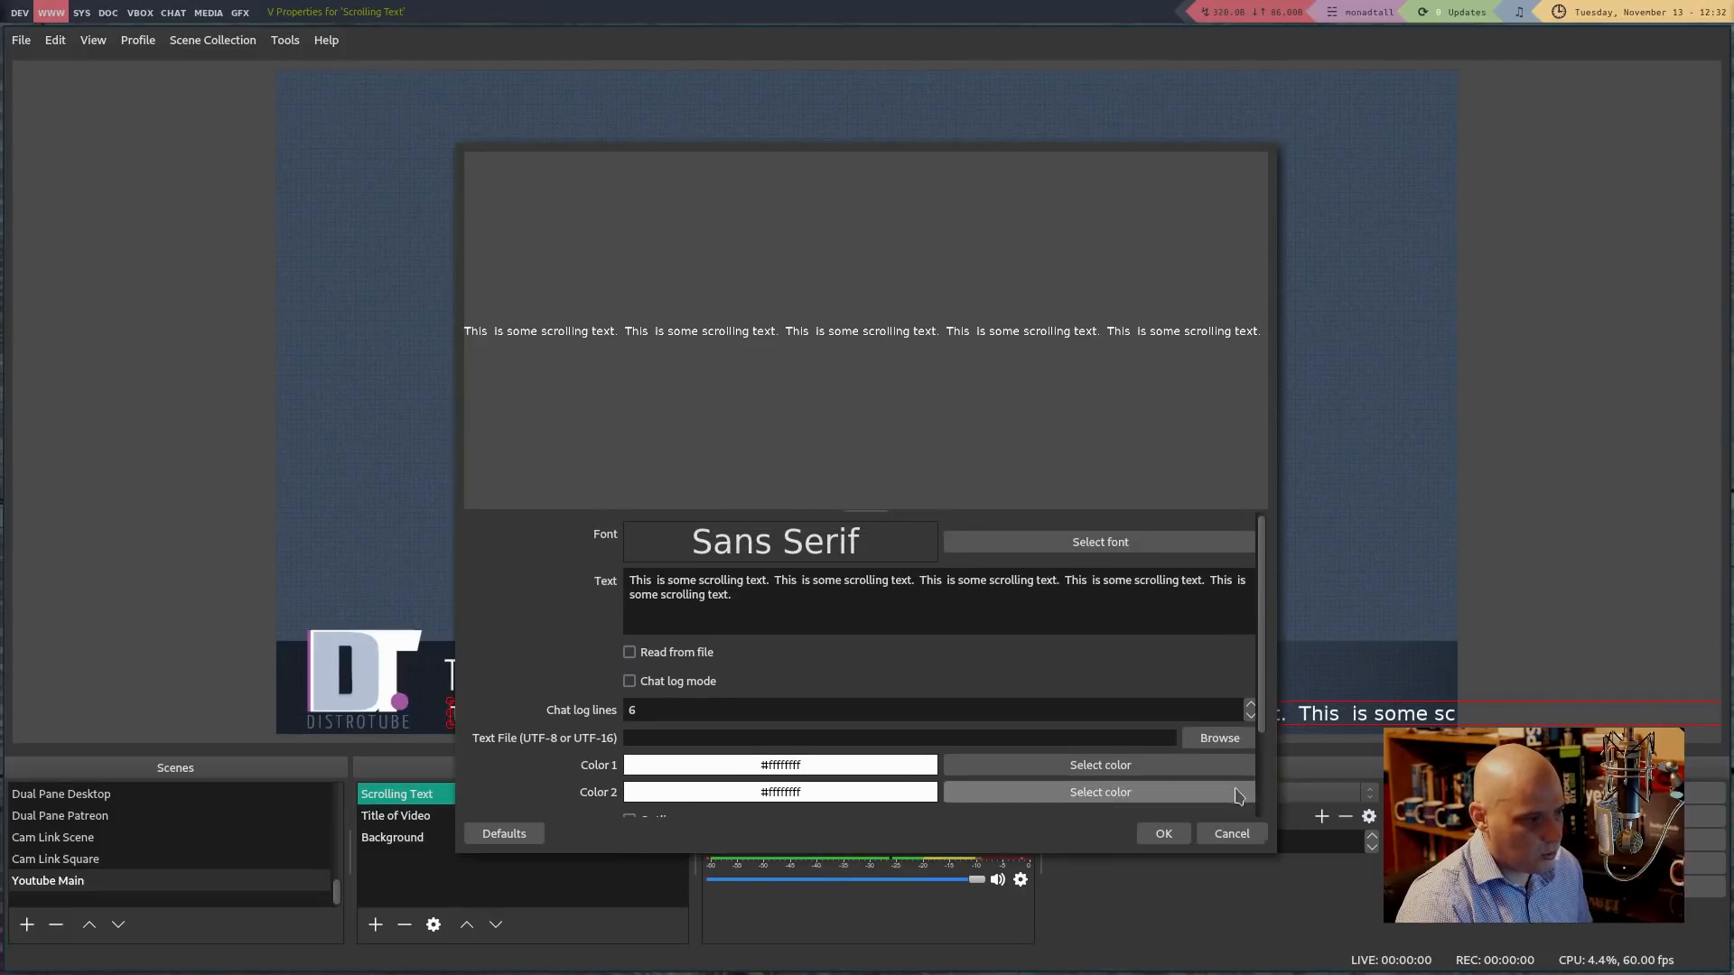
left_click(1162, 835)
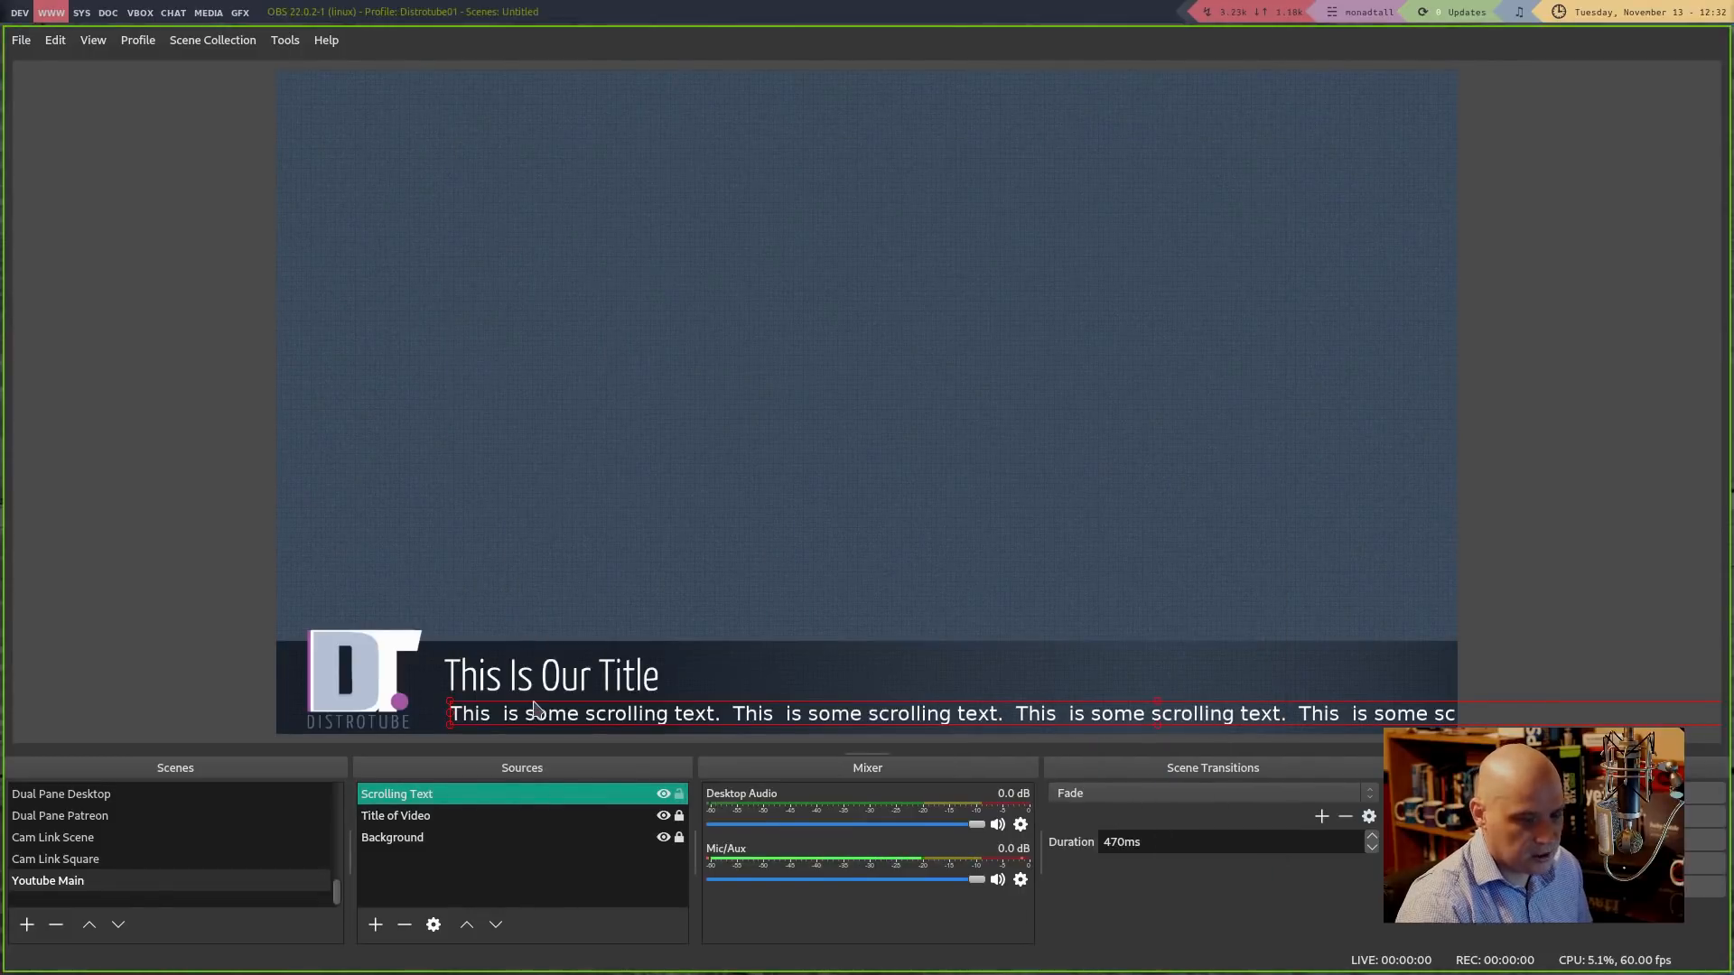
Add a Scroll filter to the Scrolling Text source
right_click(416, 798)
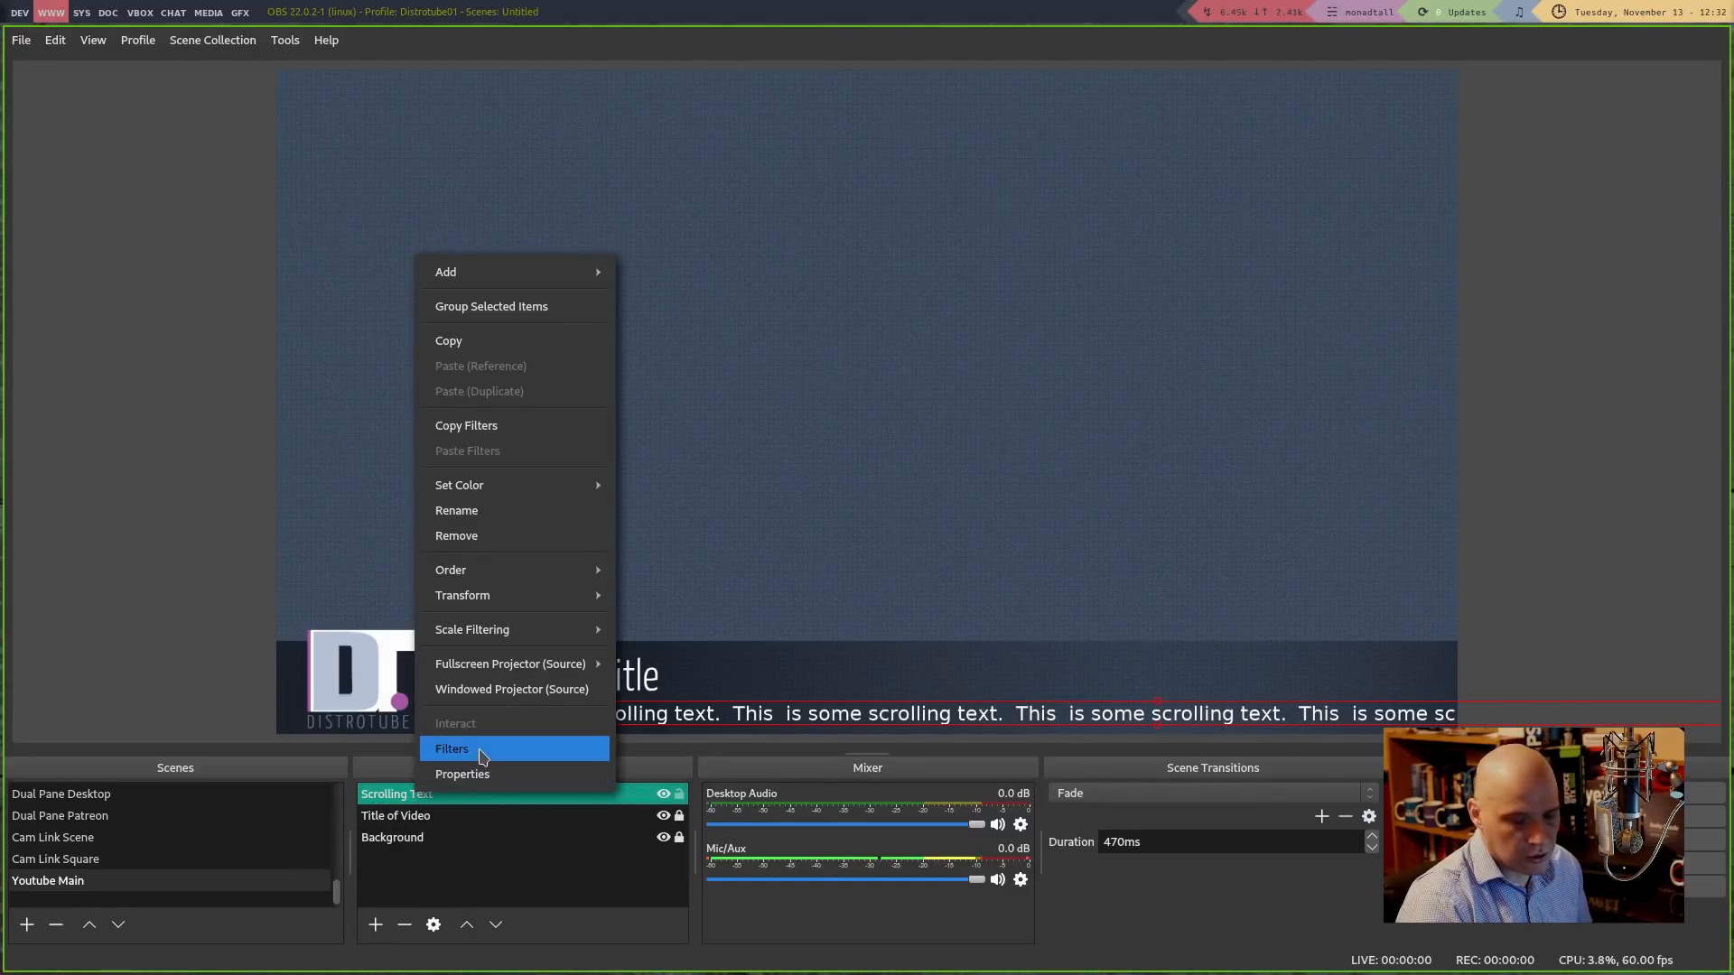
left_click(482, 757)
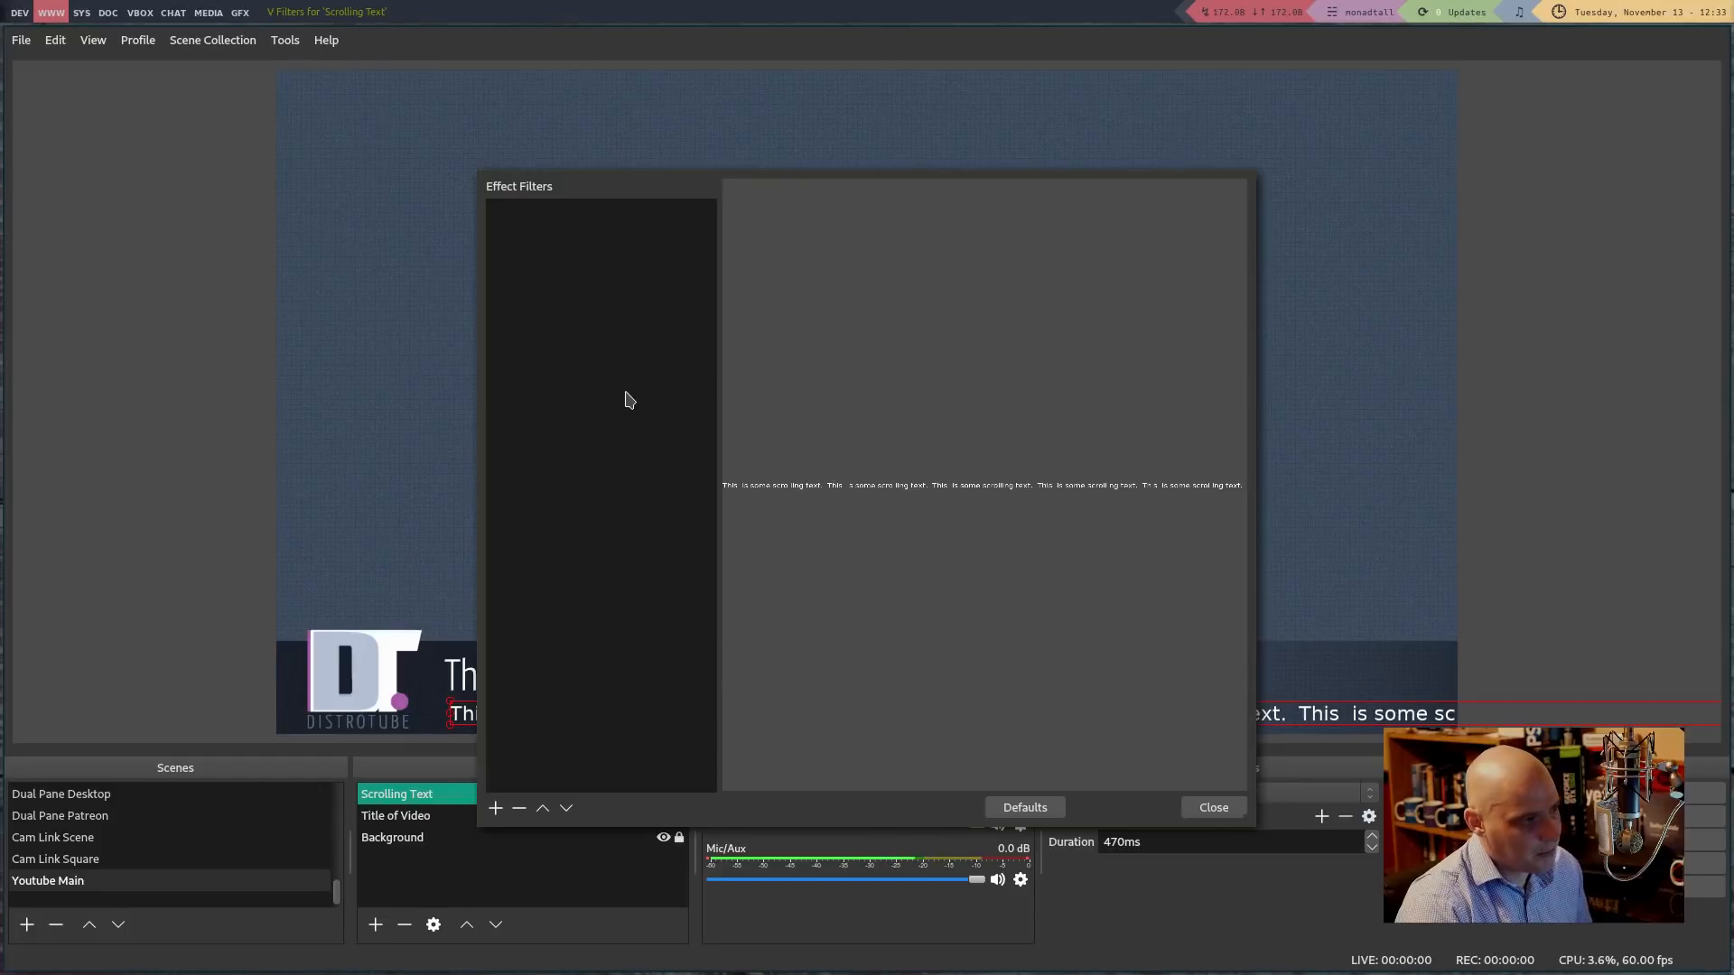
right_click(539, 390)
mouse_move(562, 408)
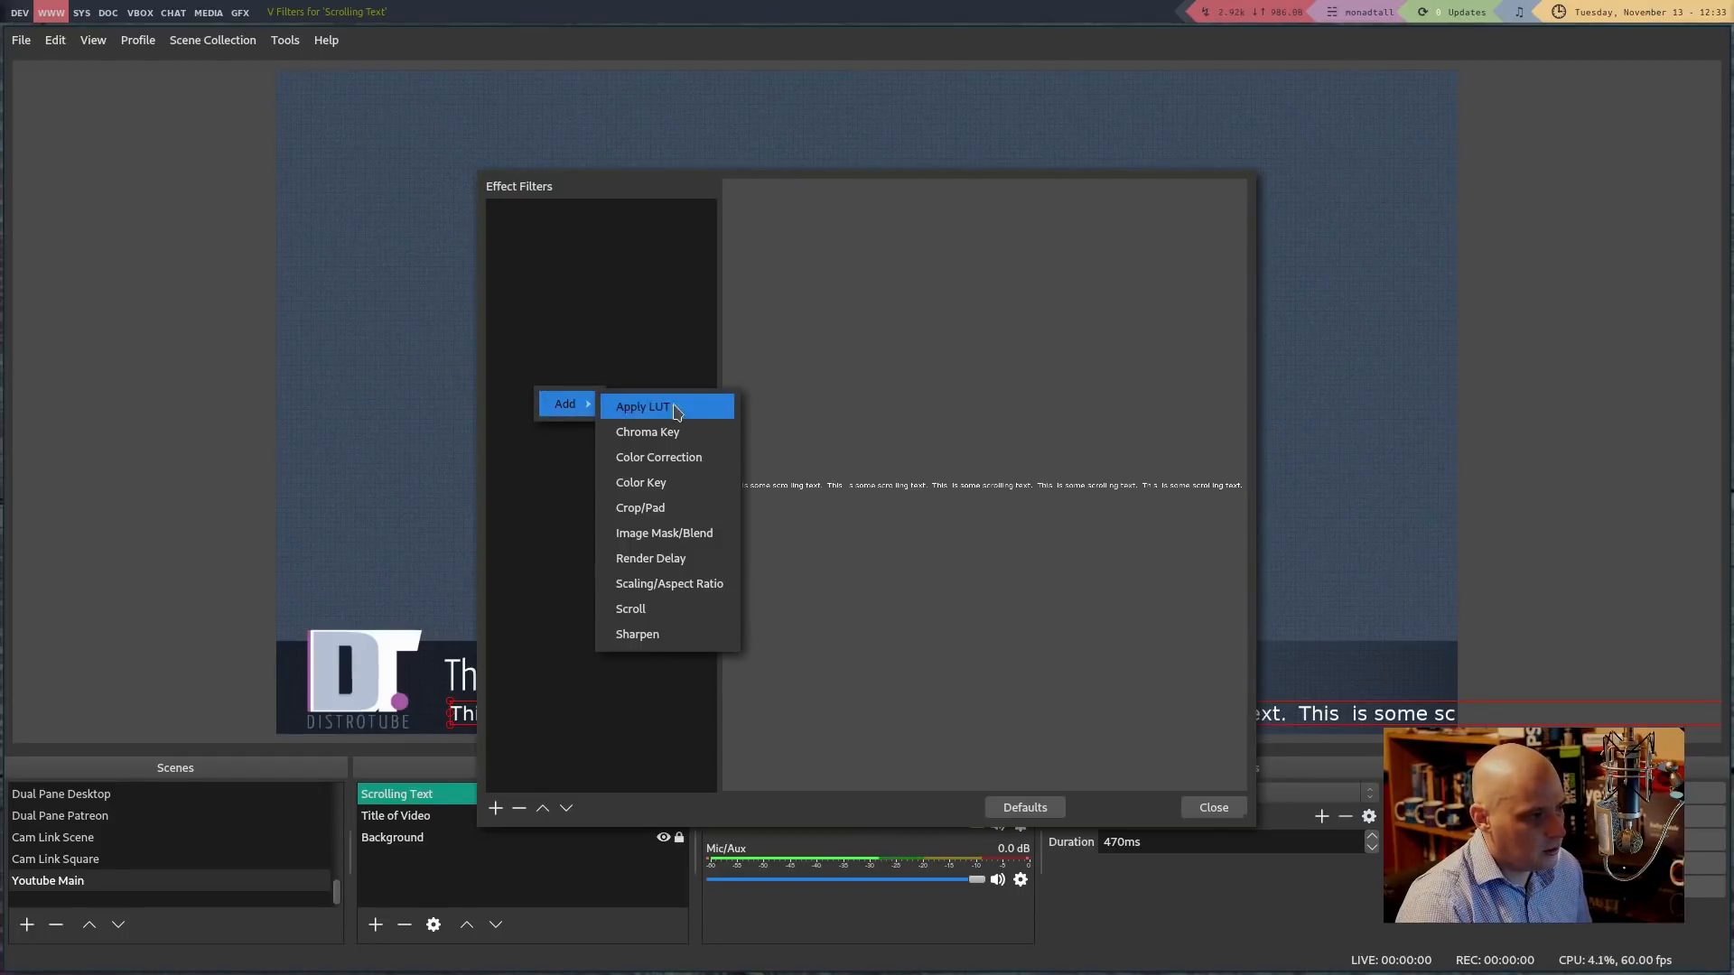
left_click(697, 609)
left_click(824, 524)
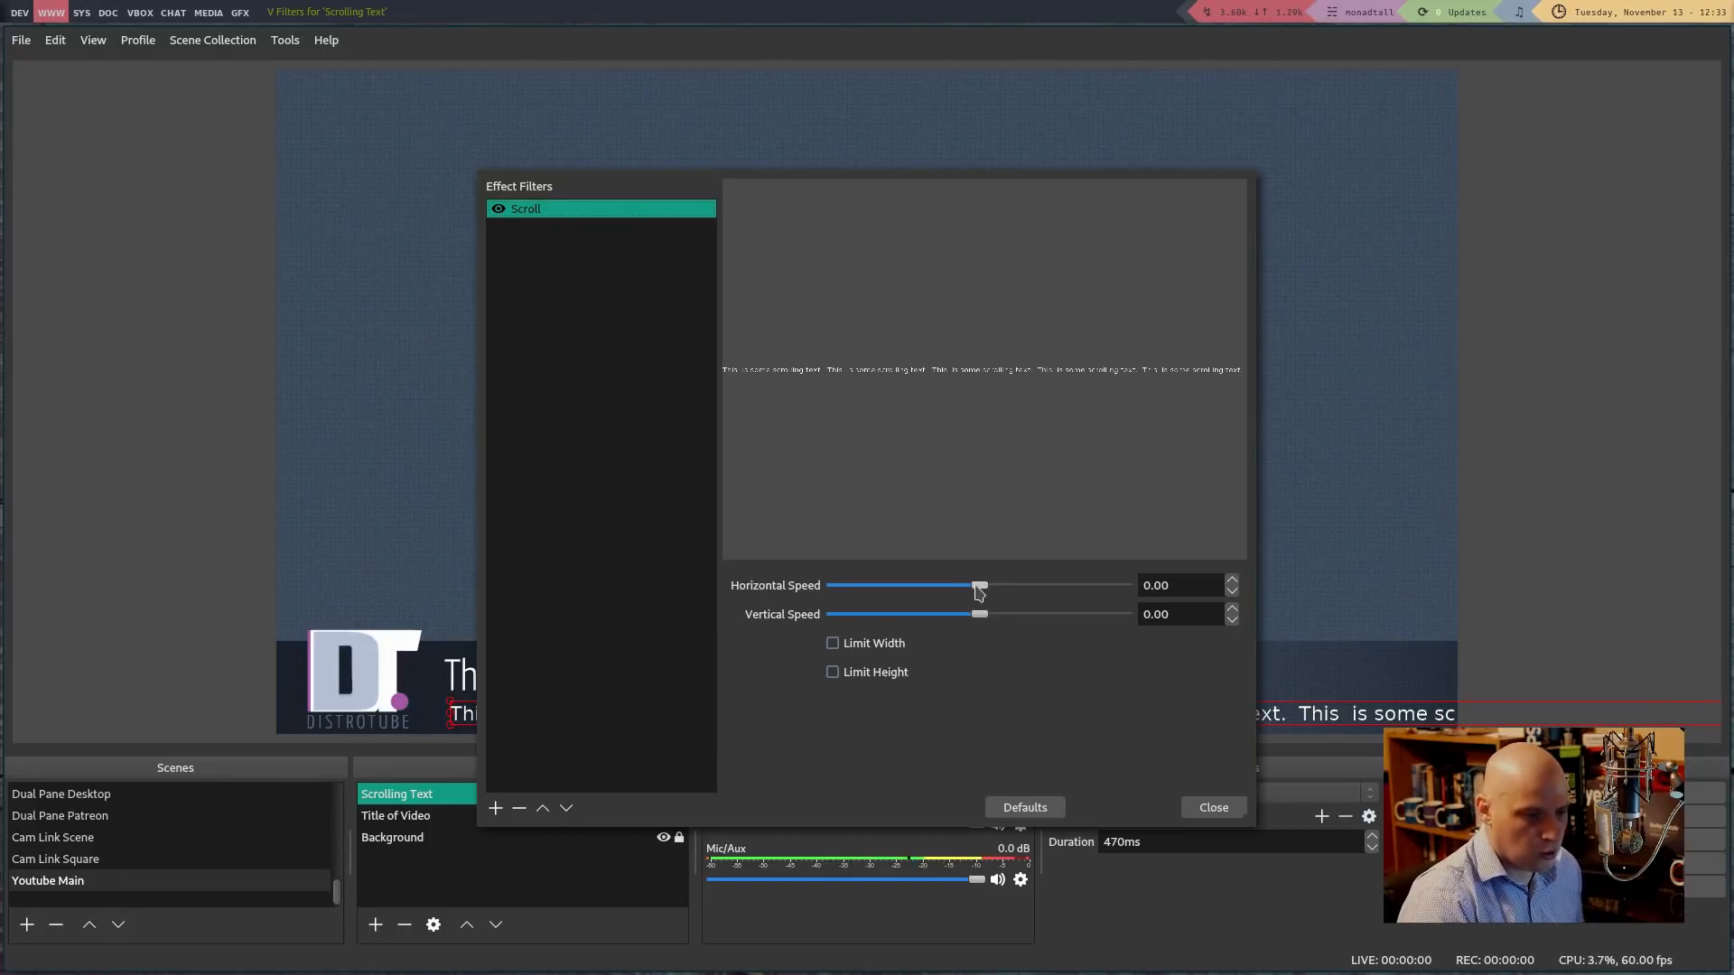
Set the Scroll filter's horizontal speed to 33 and limit width to 1600
left_click_drag(979, 591, 988, 592)
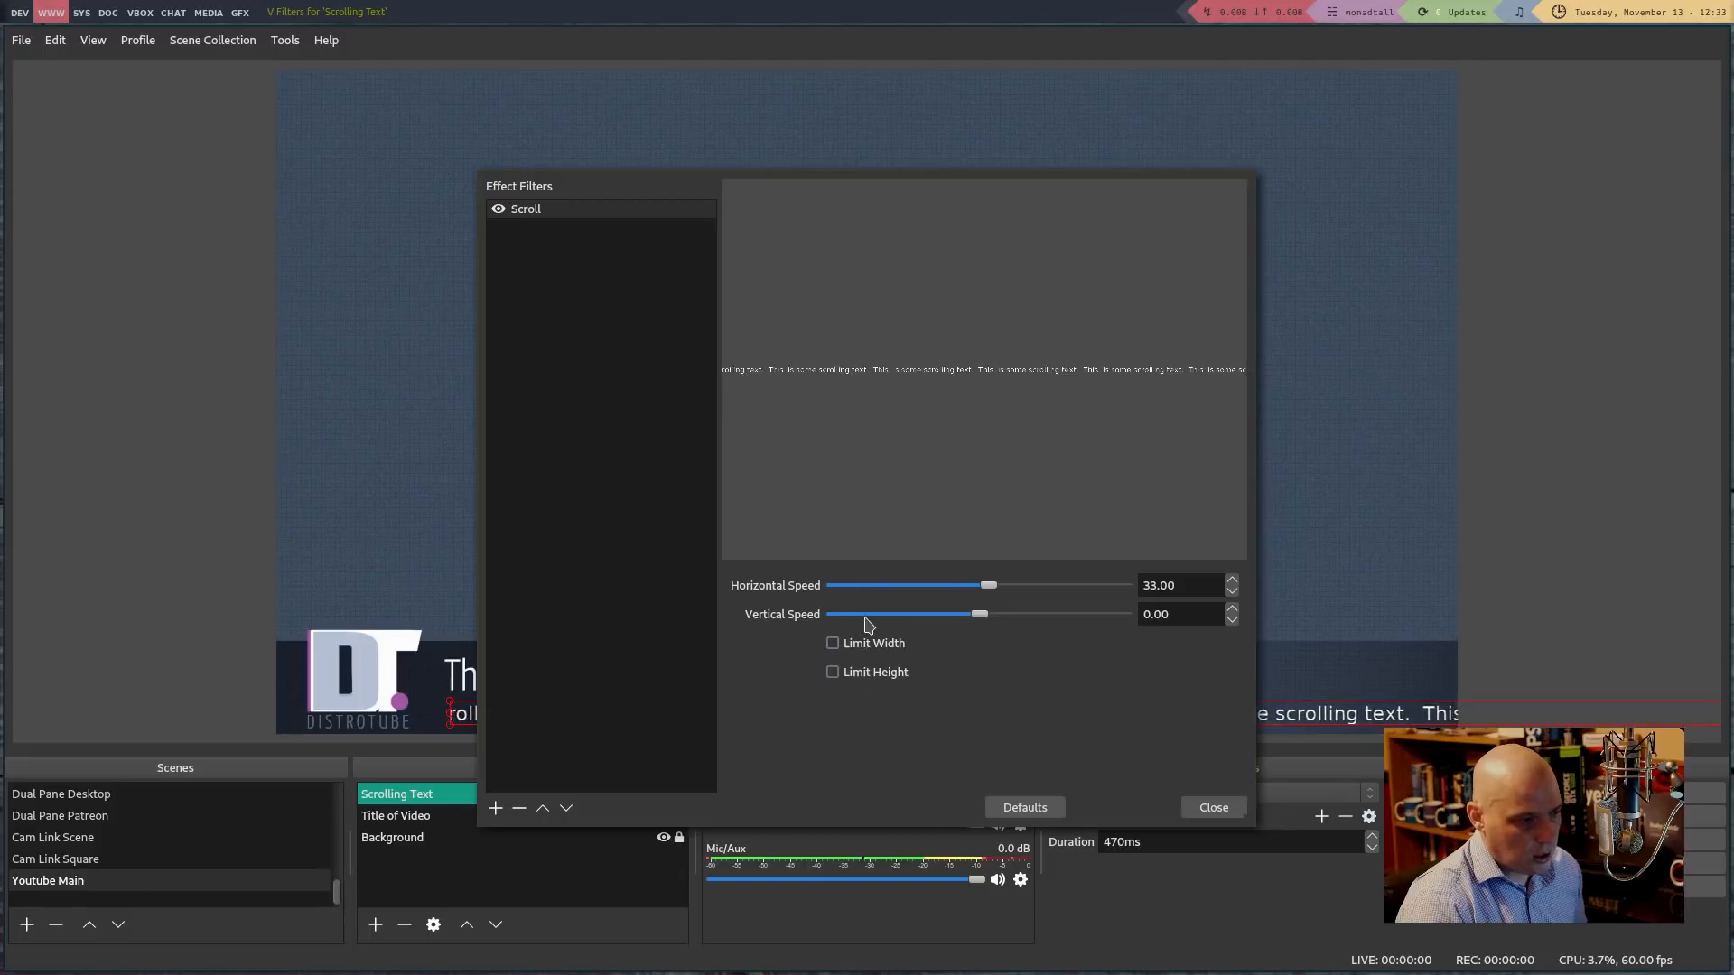
left_click(866, 645)
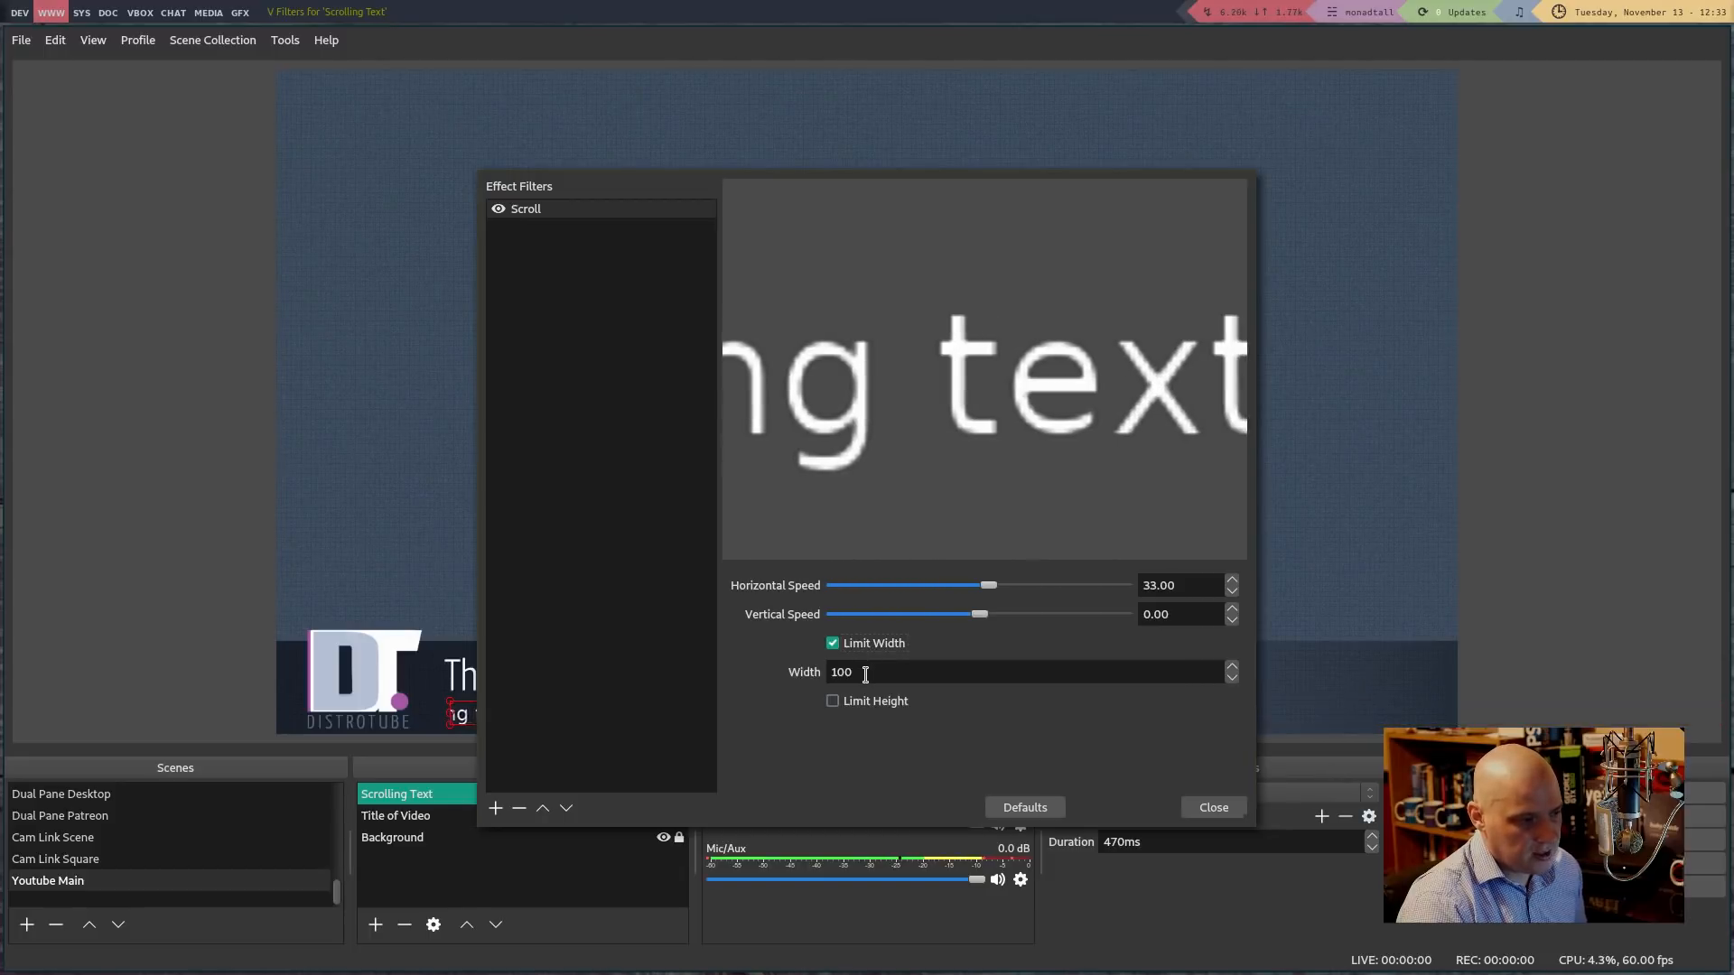
left_click_drag(880, 369, 1203, 335)
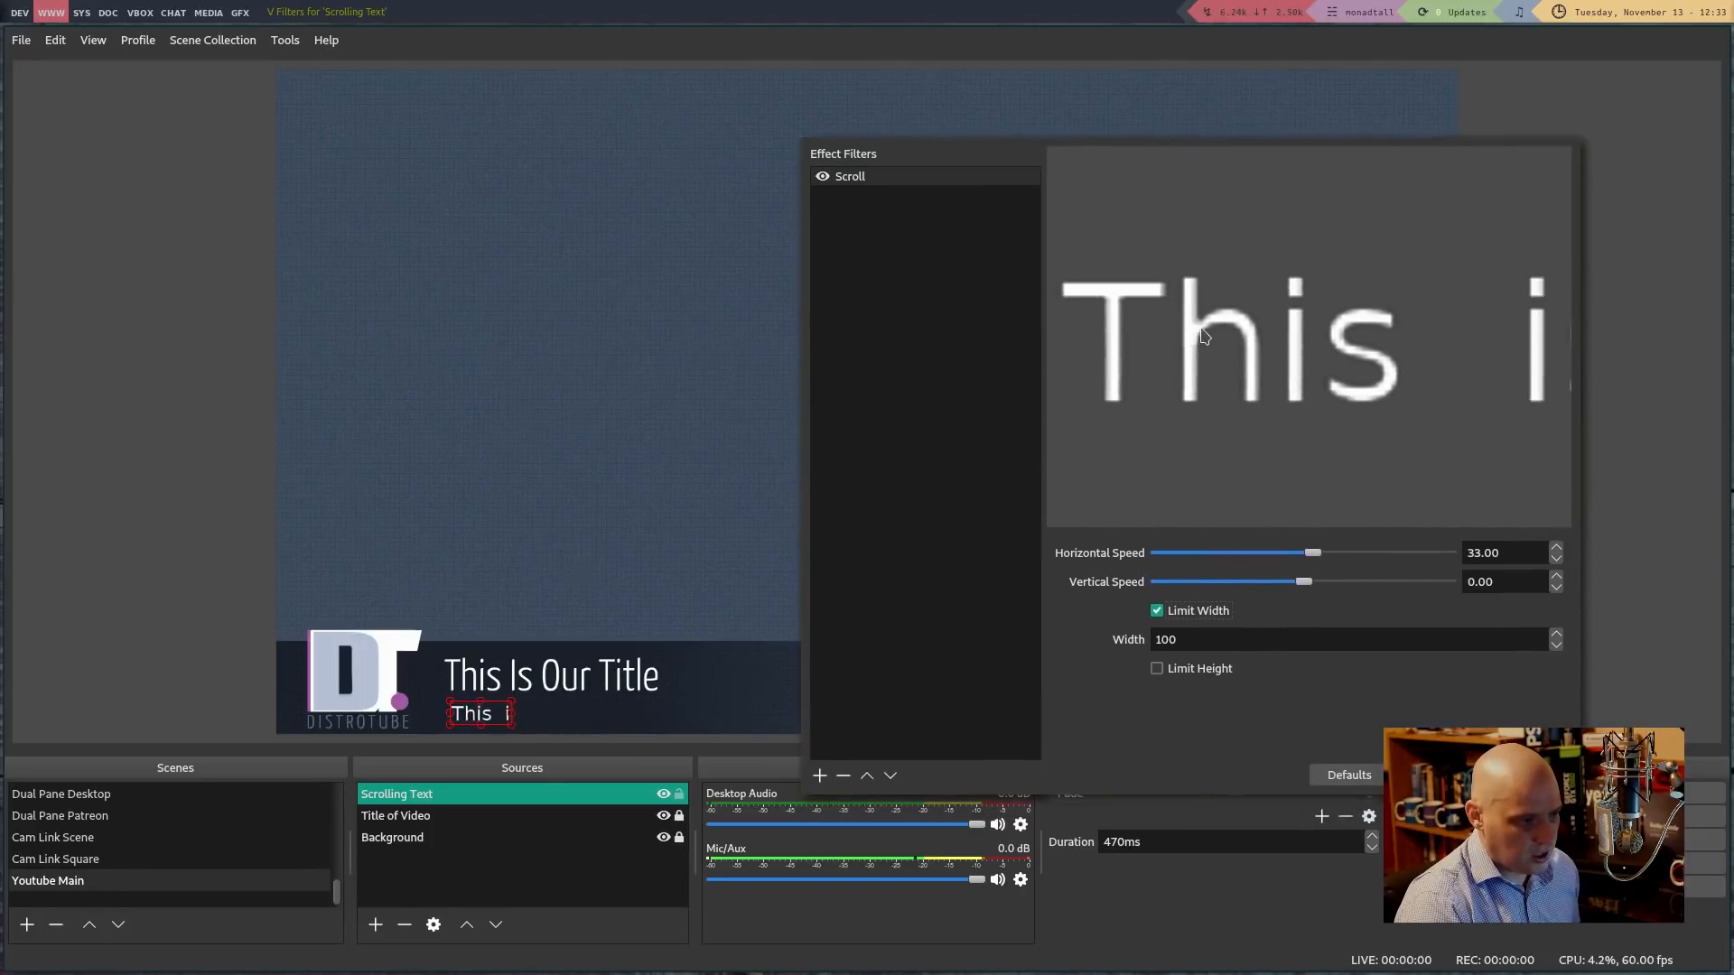
left_click_drag(1163, 638, 1150, 640)
type("6")
left_click_drag(1227, 480, 899, 360)
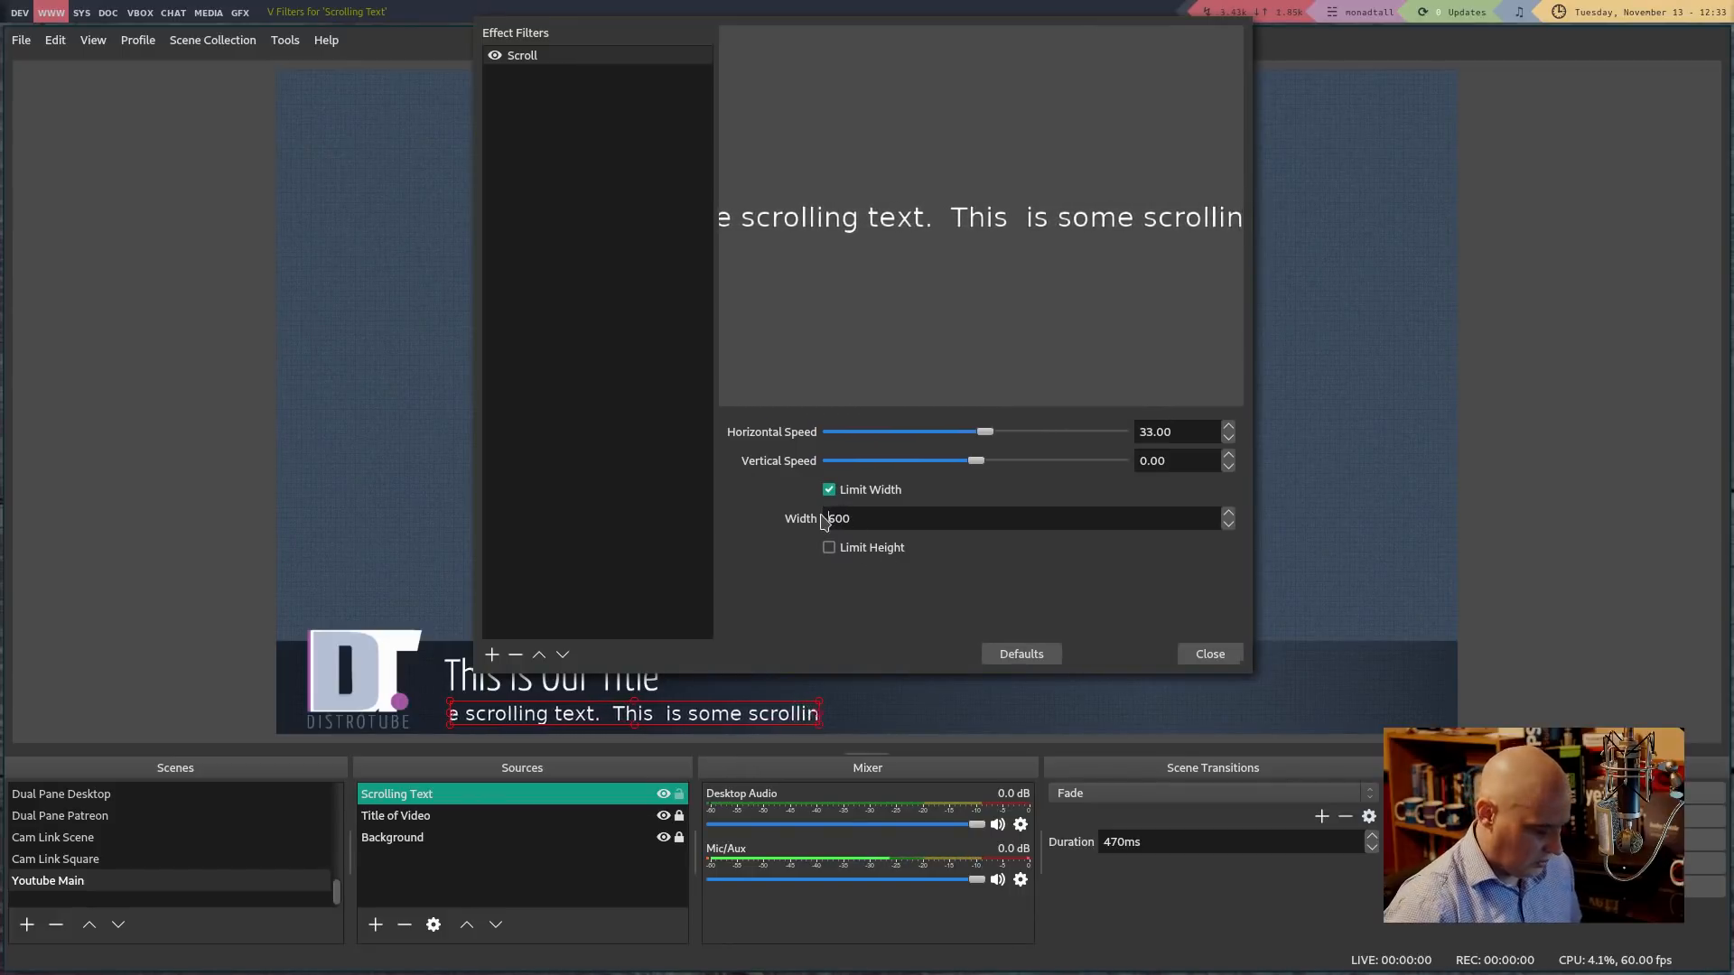
key("BackSpace")
type("16")
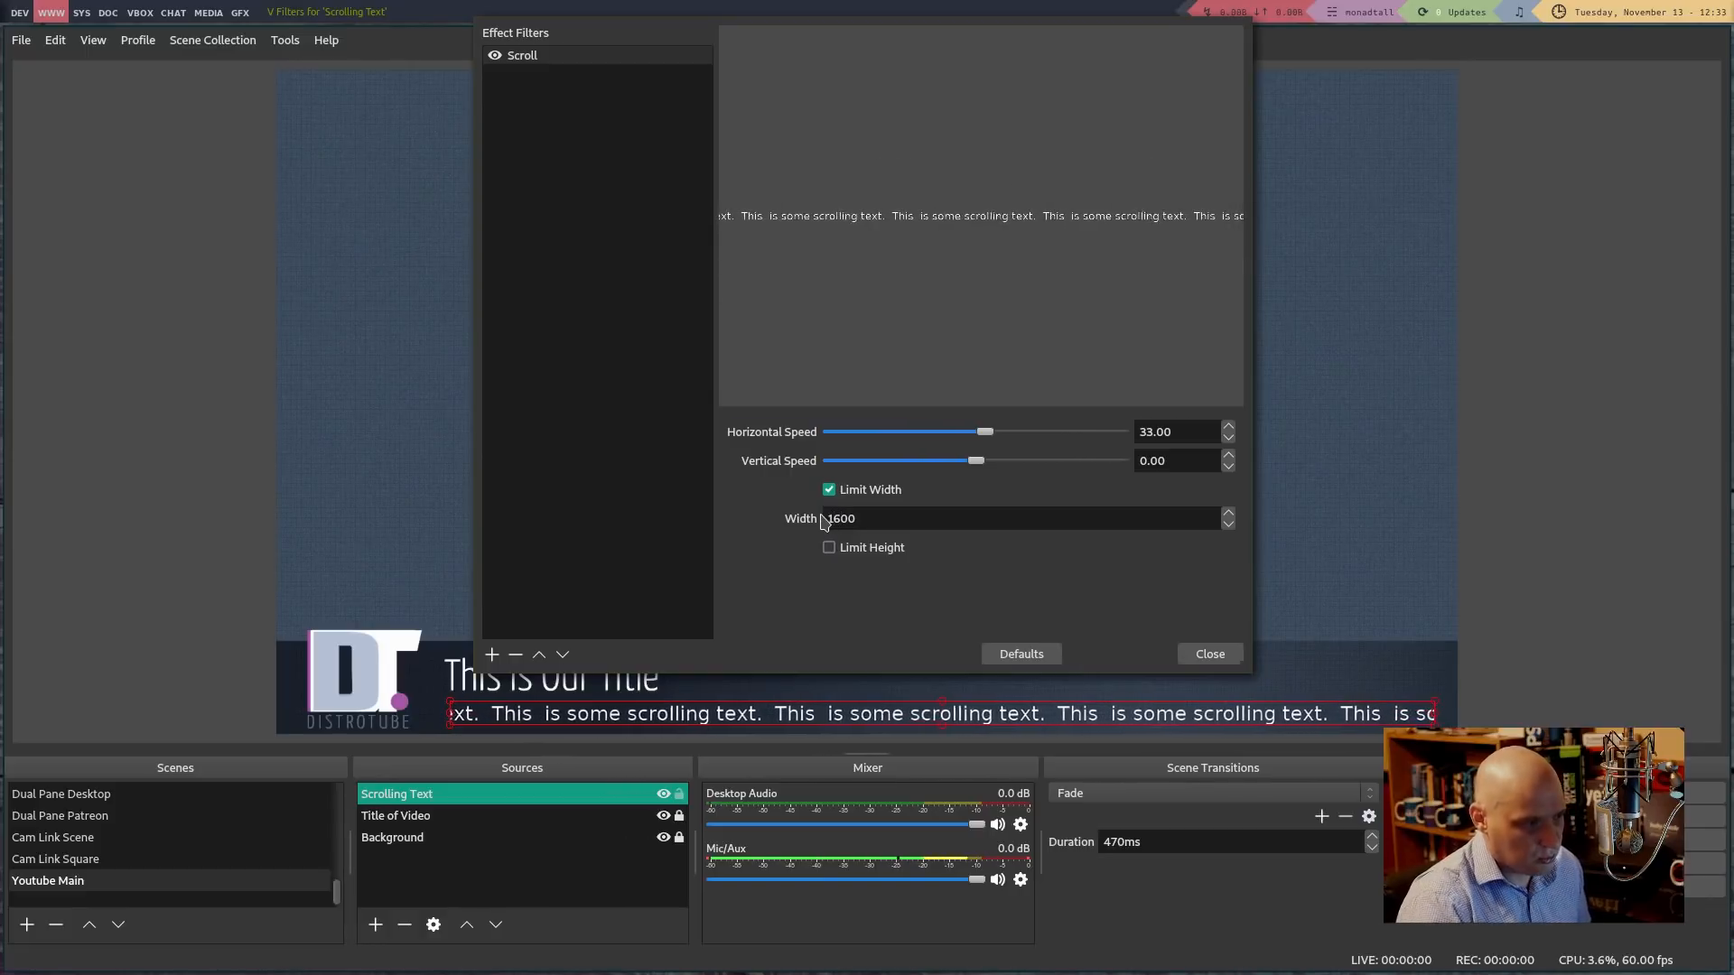
left_click(1210, 653)
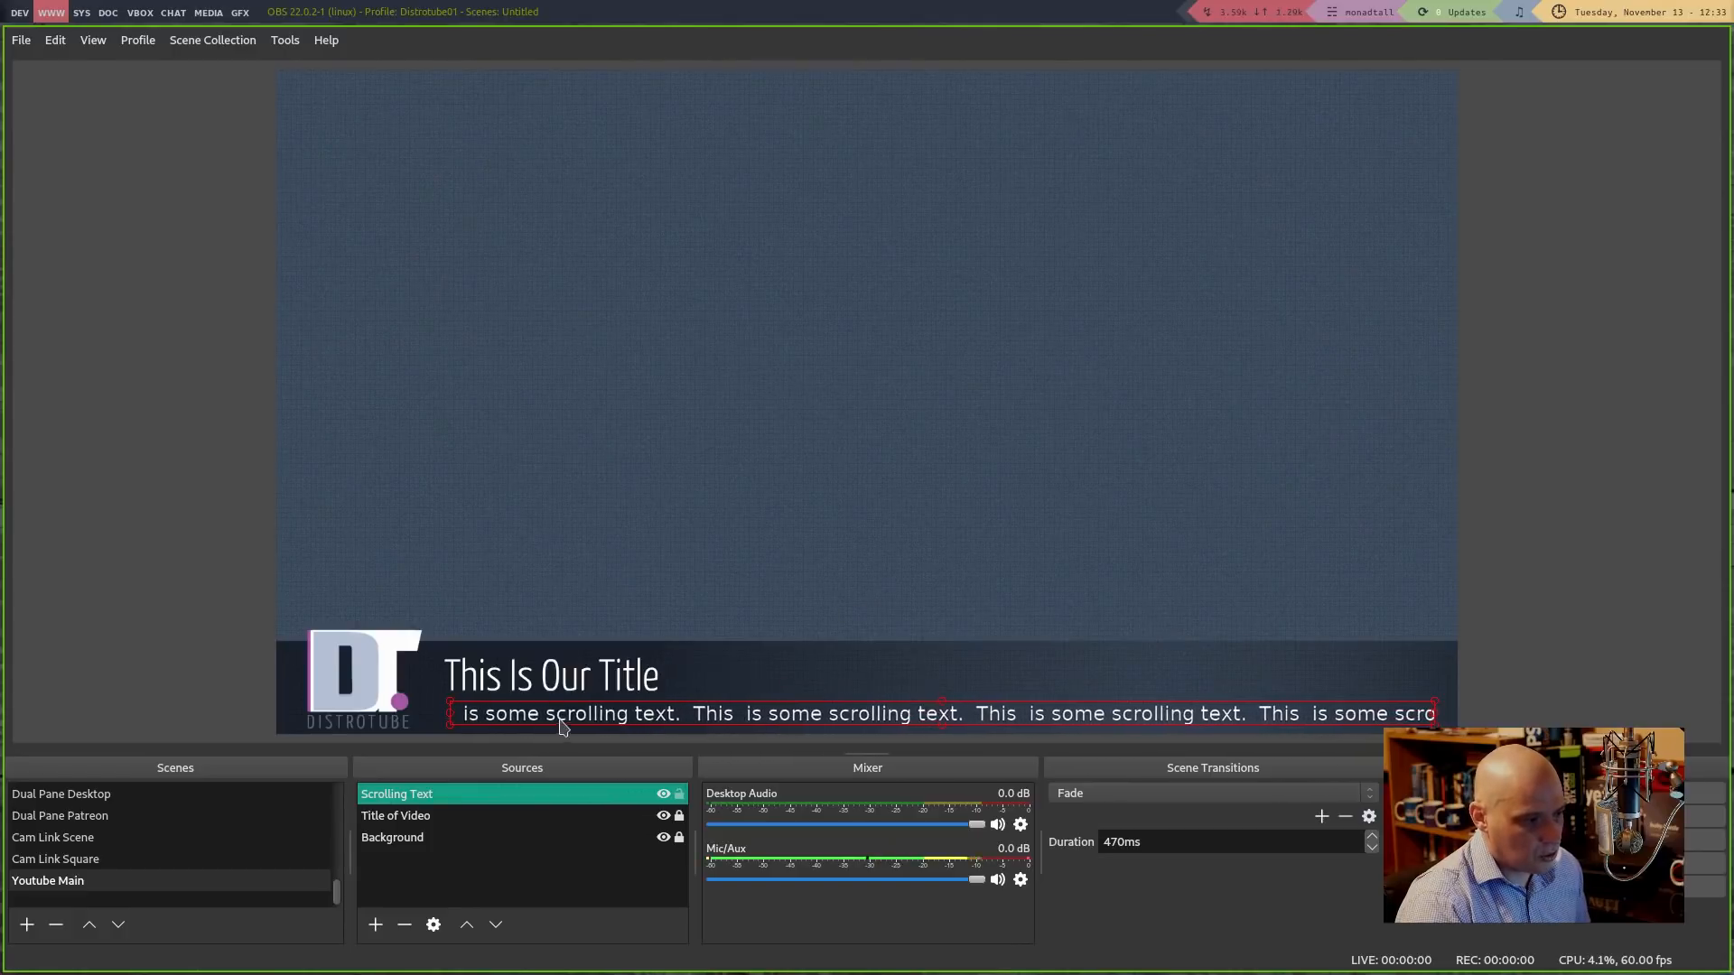
Change the Scrolling Text font from Sans Serif to Ubuntu Condensed
left_click(405, 924)
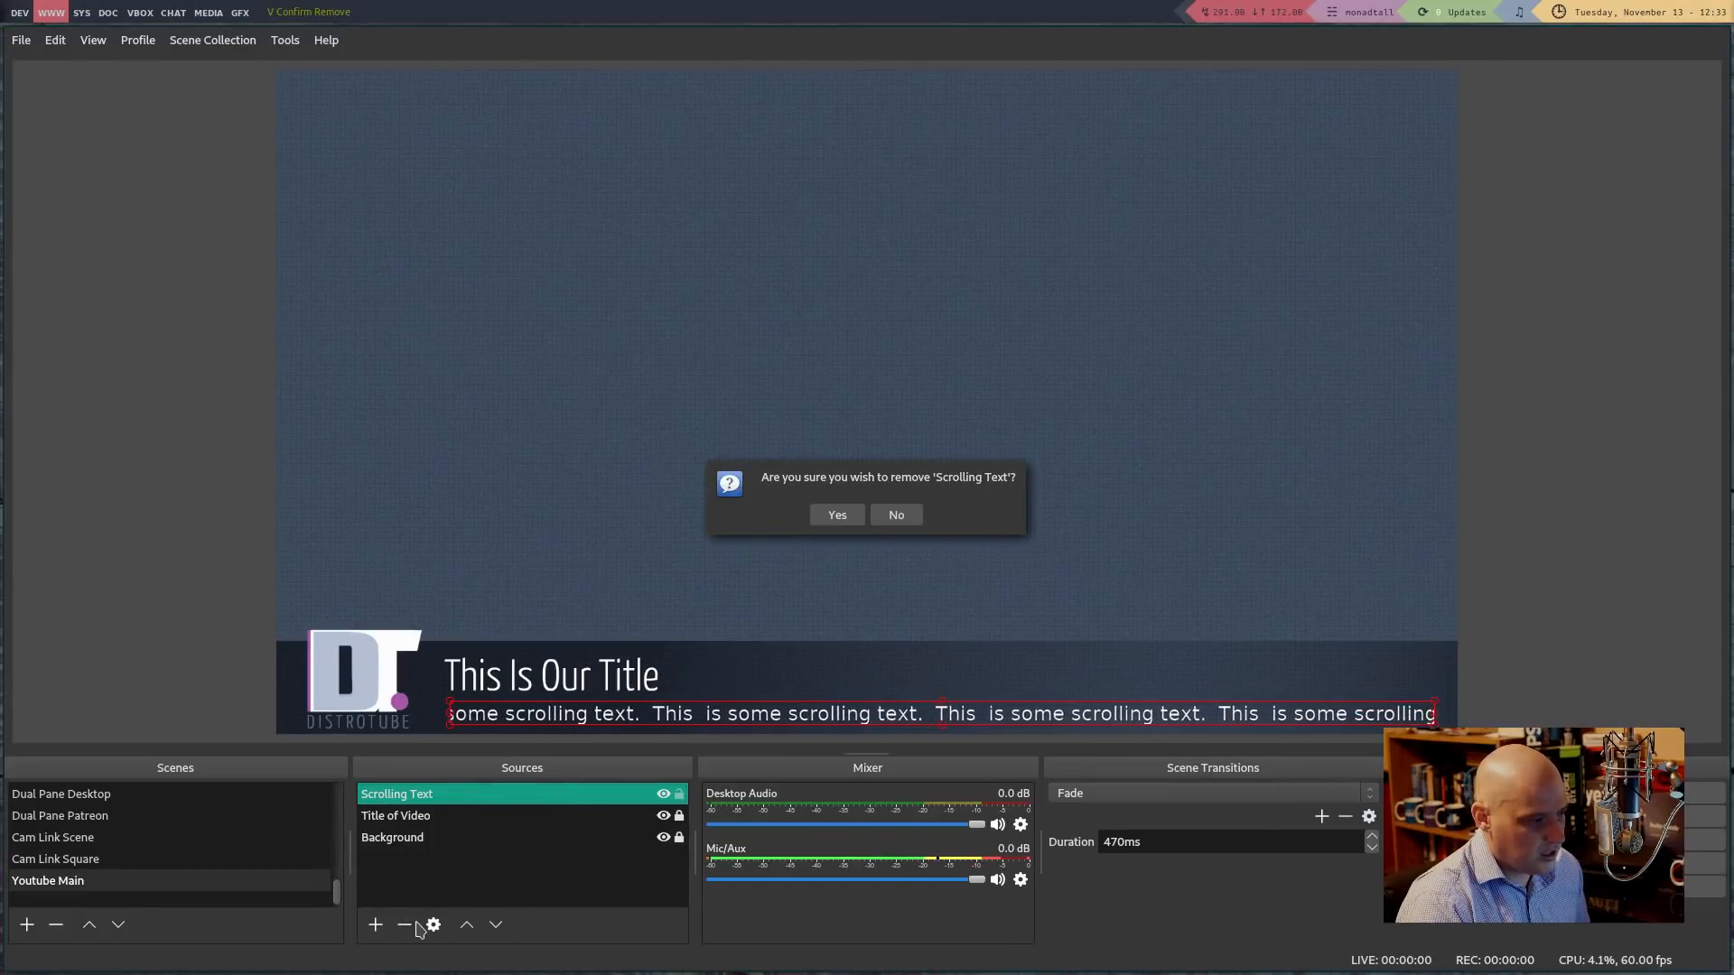
left_click(895, 514)
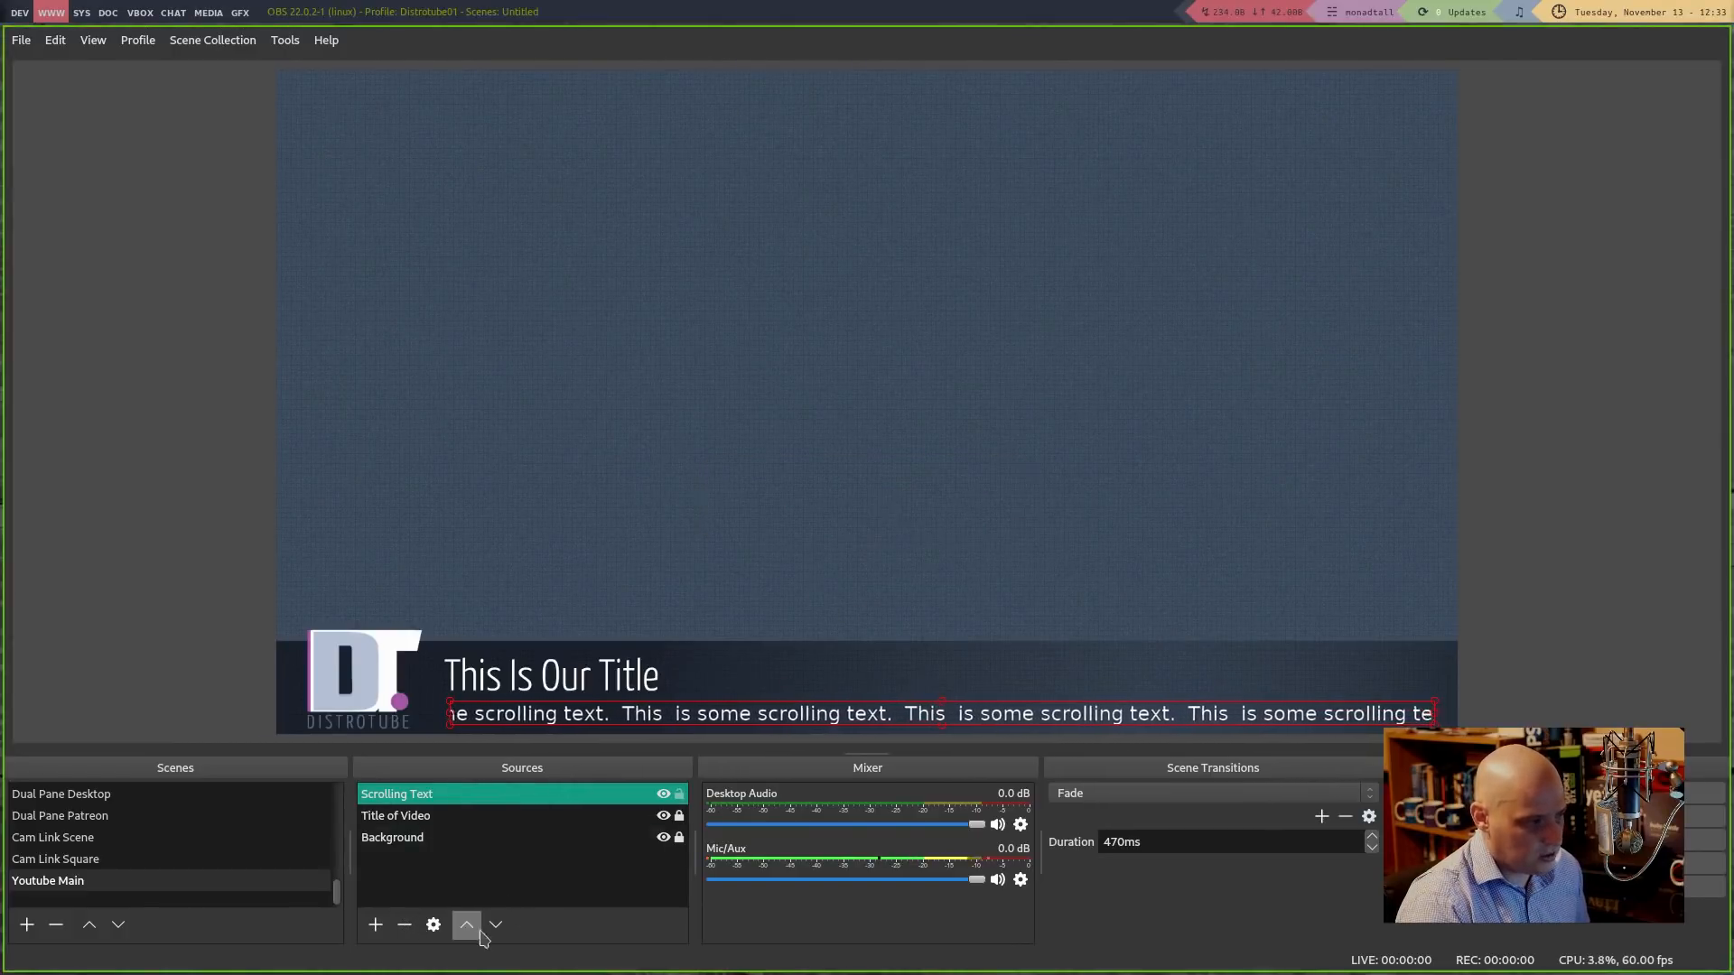
left_click(433, 925)
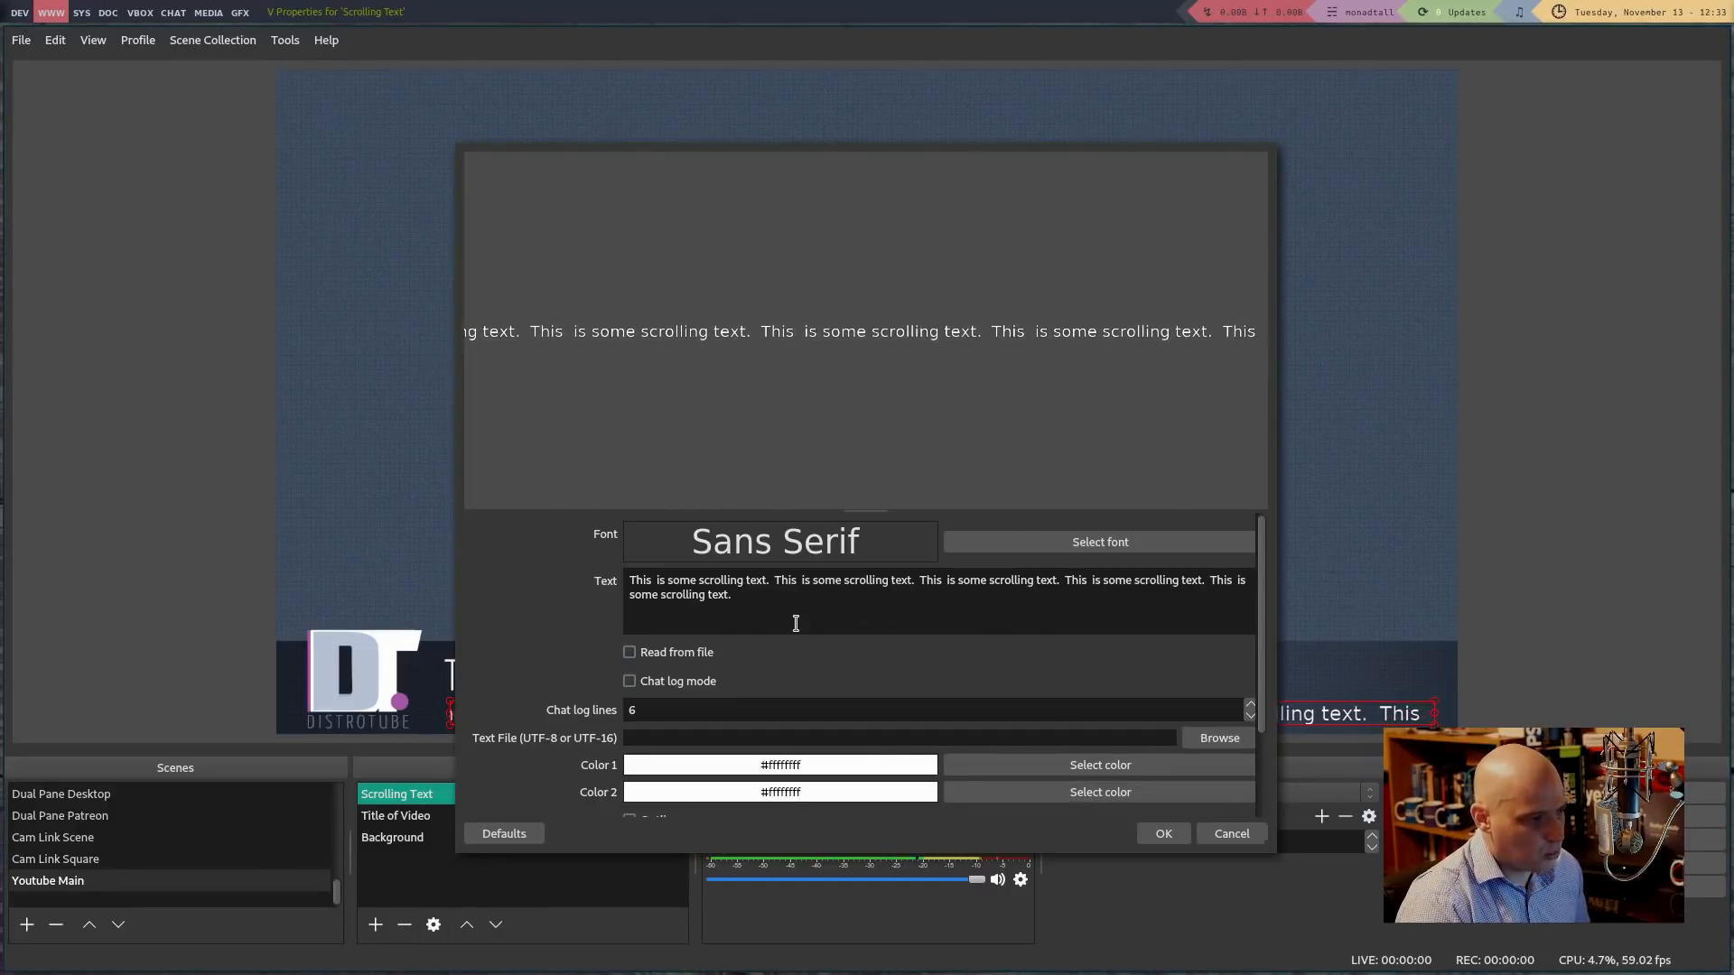
left_click(1092, 545)
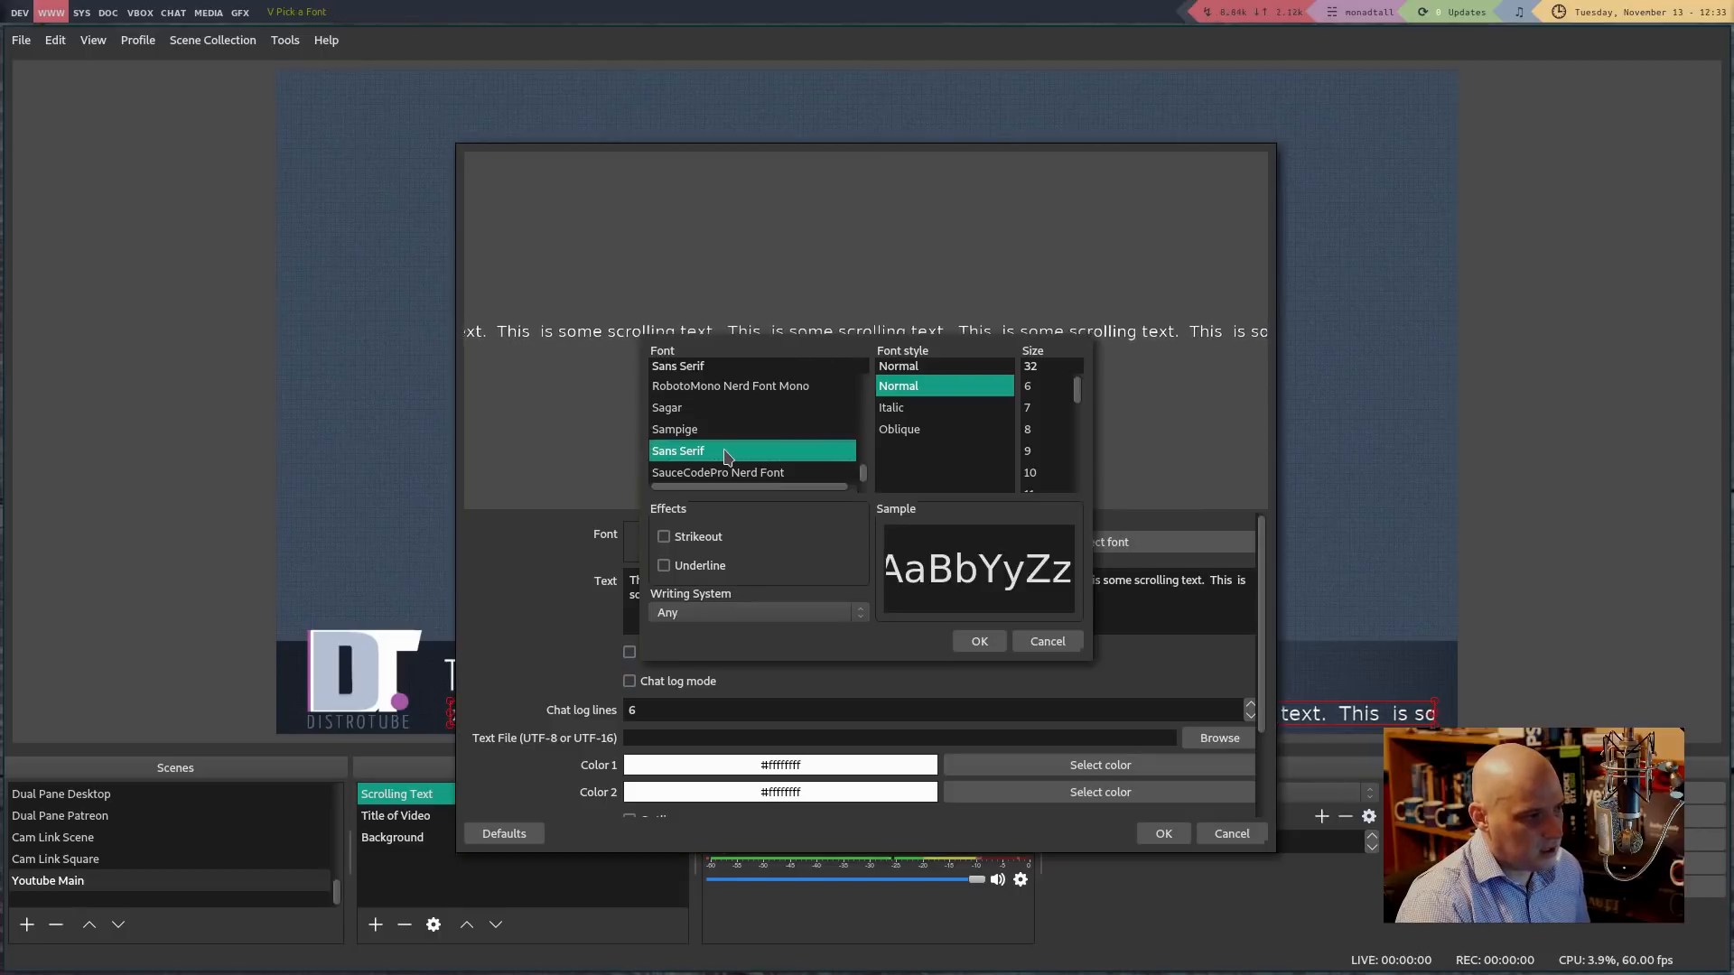
scroll(732, 436, "down", 4)
scroll(731, 429, "down", 4)
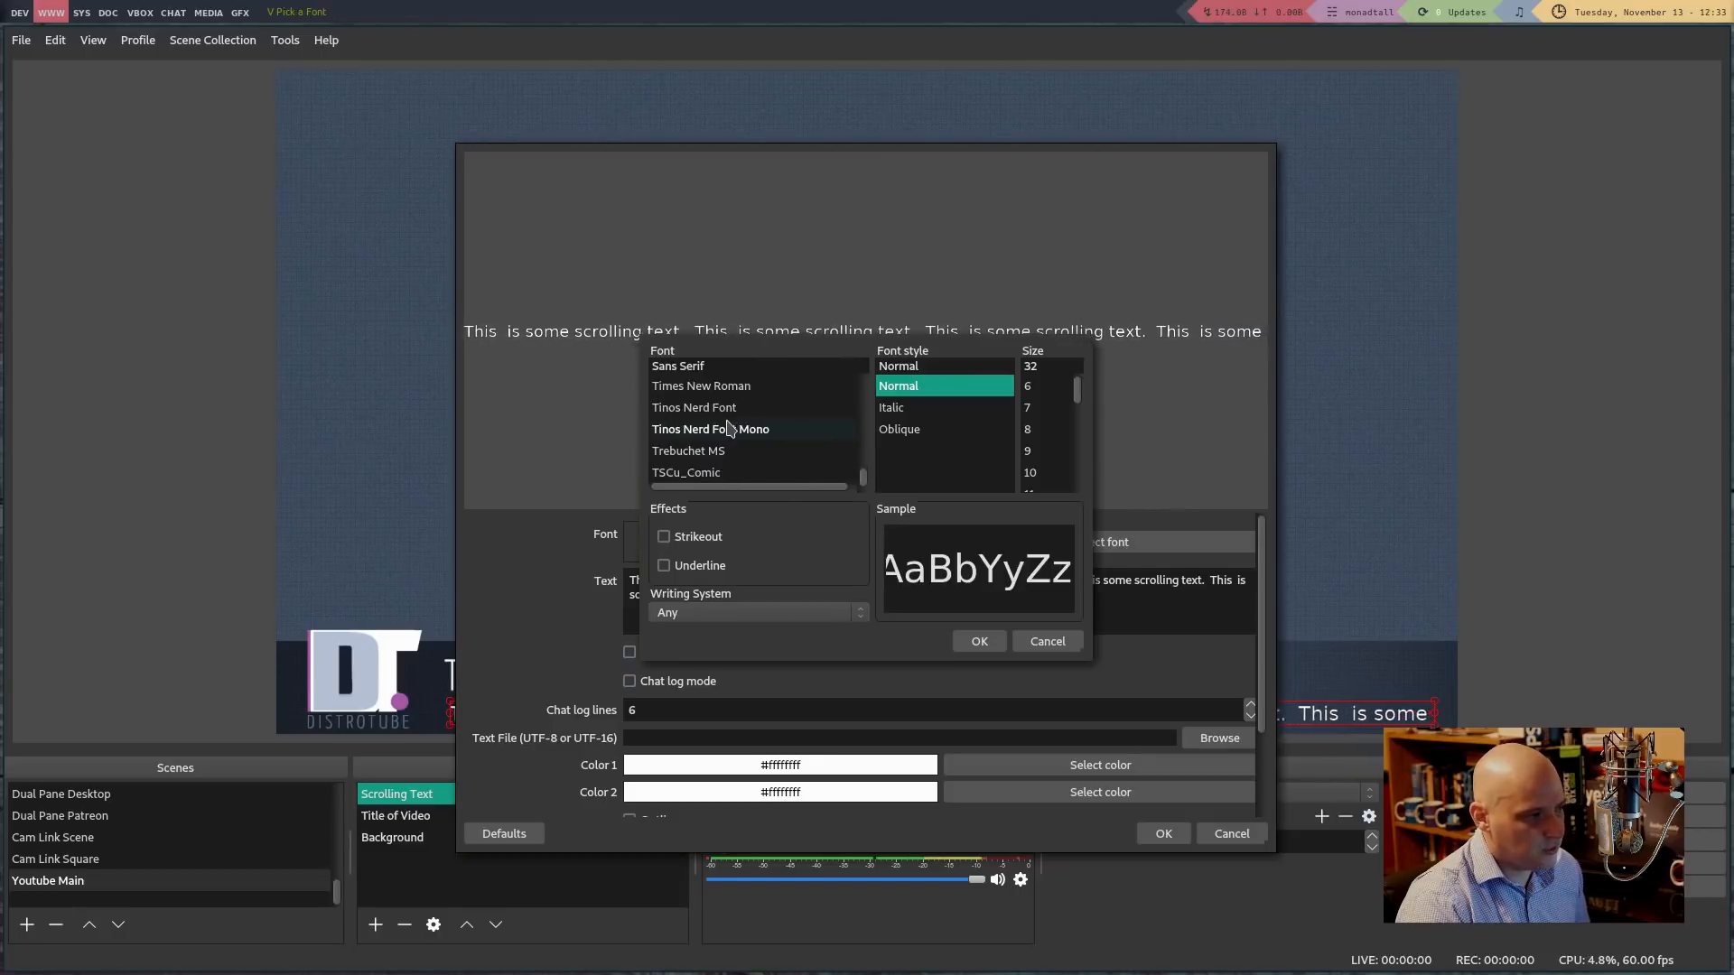
left_click(767, 447)
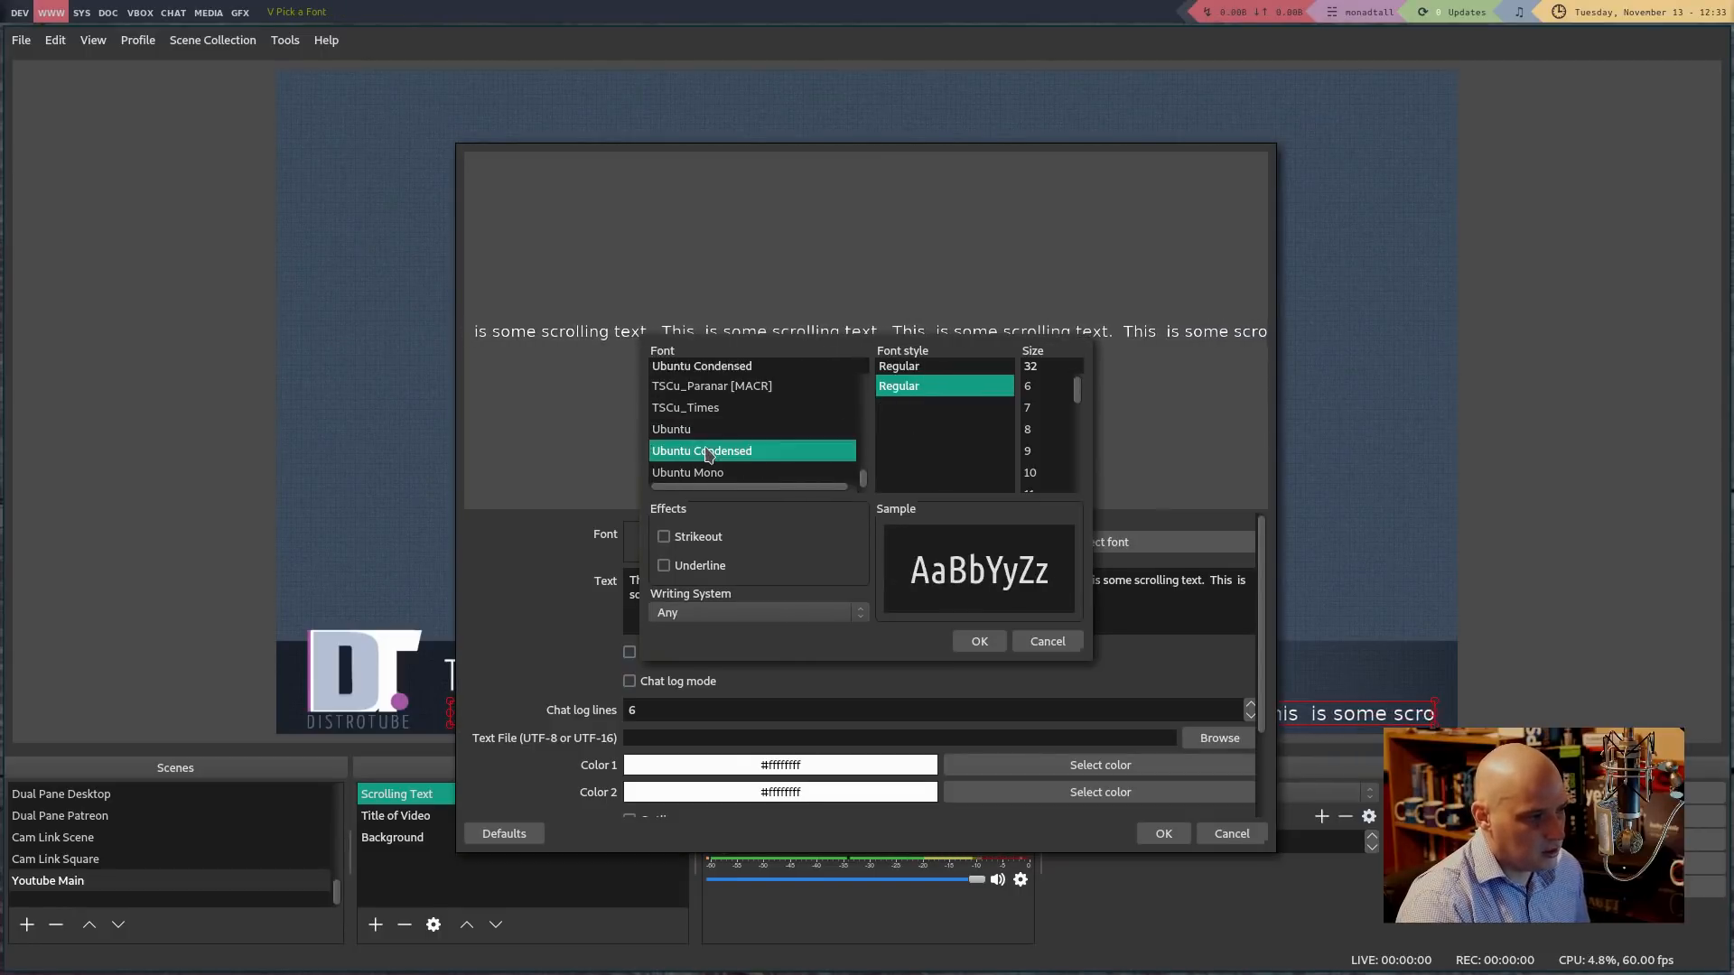
left_click(975, 642)
left_click(1162, 833)
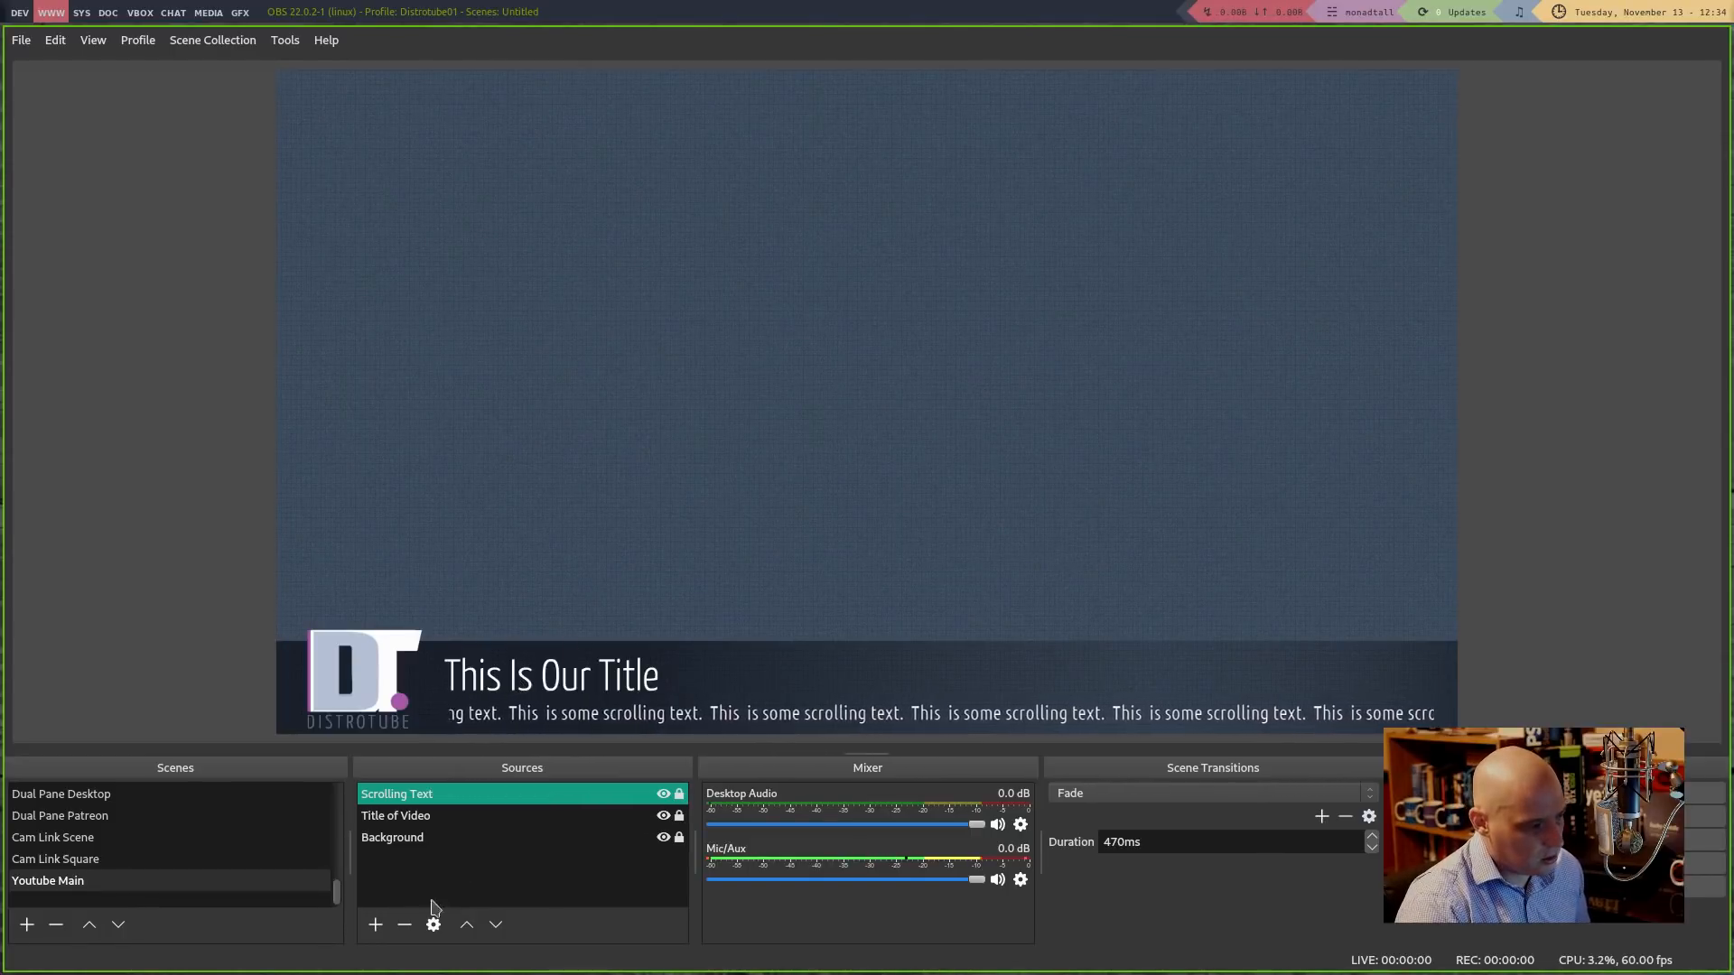
left_click(375, 924)
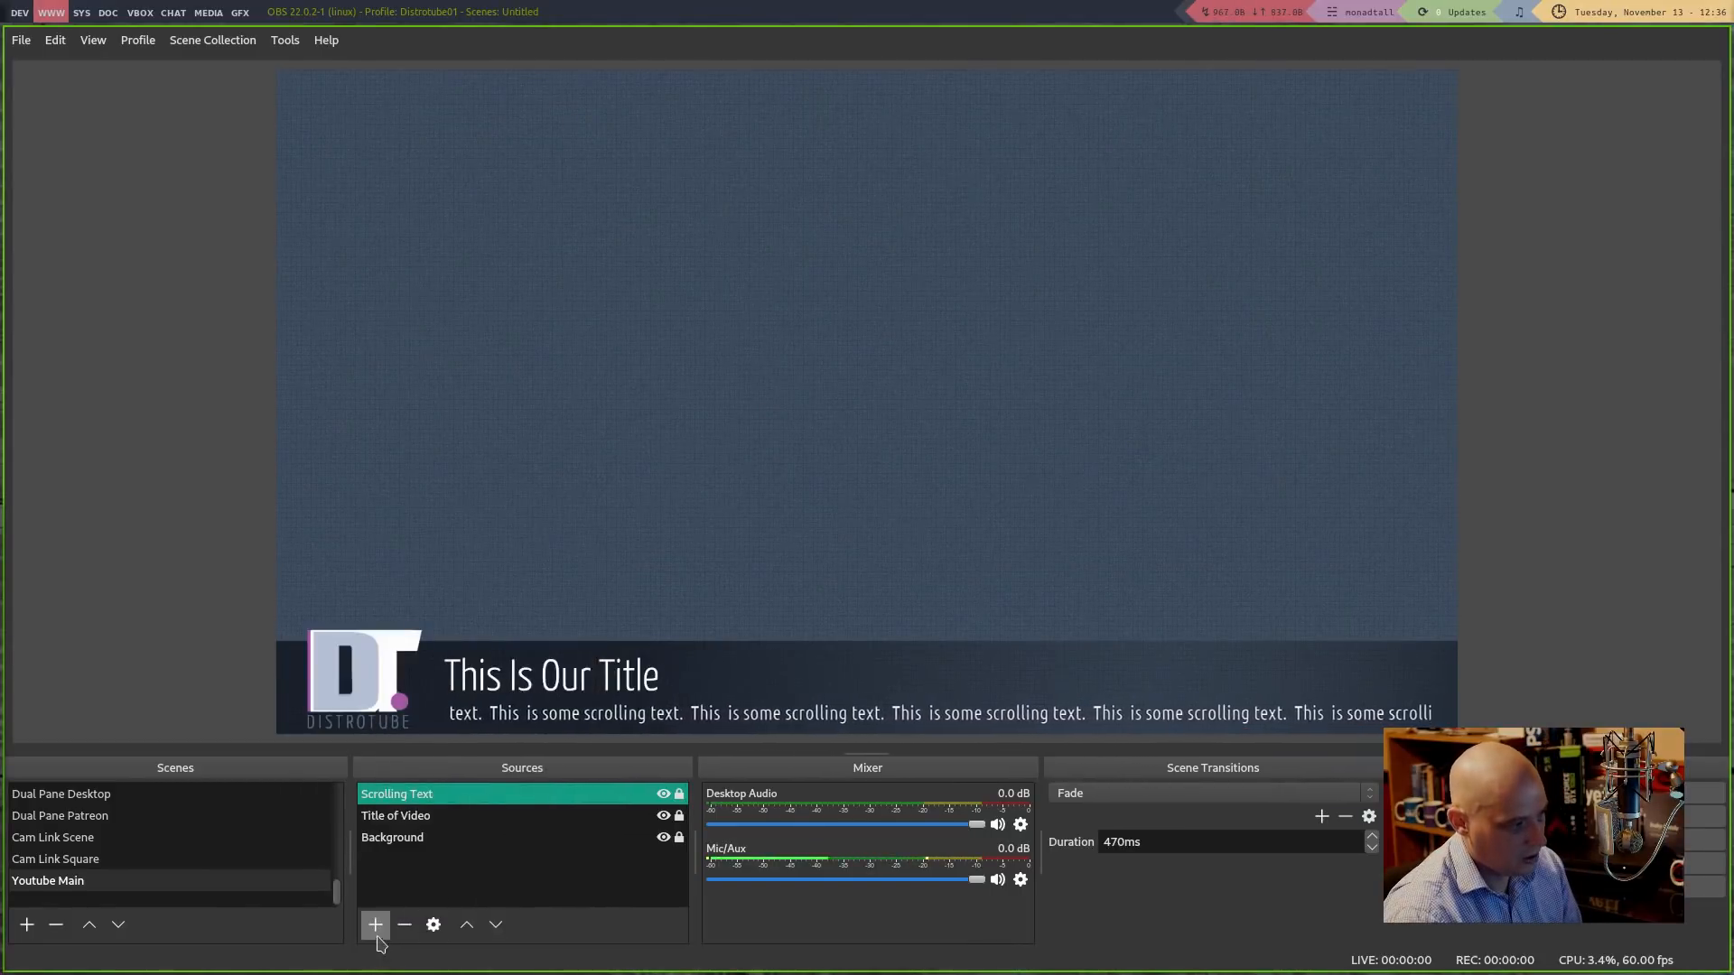
Add a new Color Source named 'Line'
left_click(376, 930)
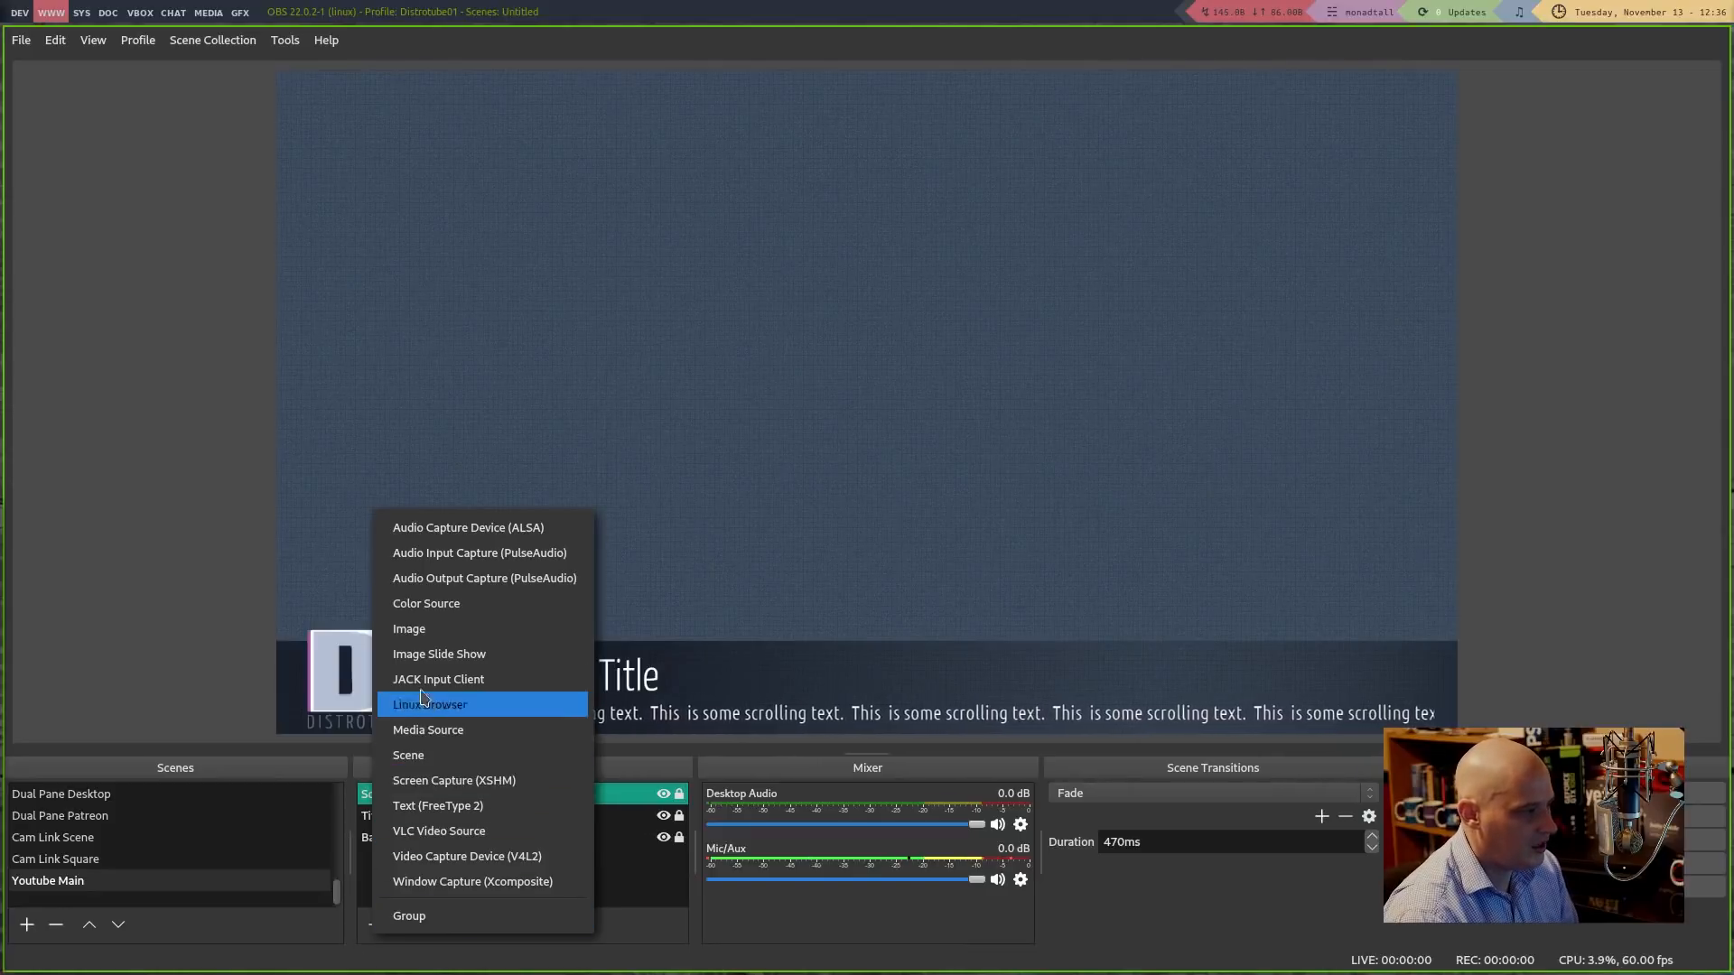
left_click(460, 605)
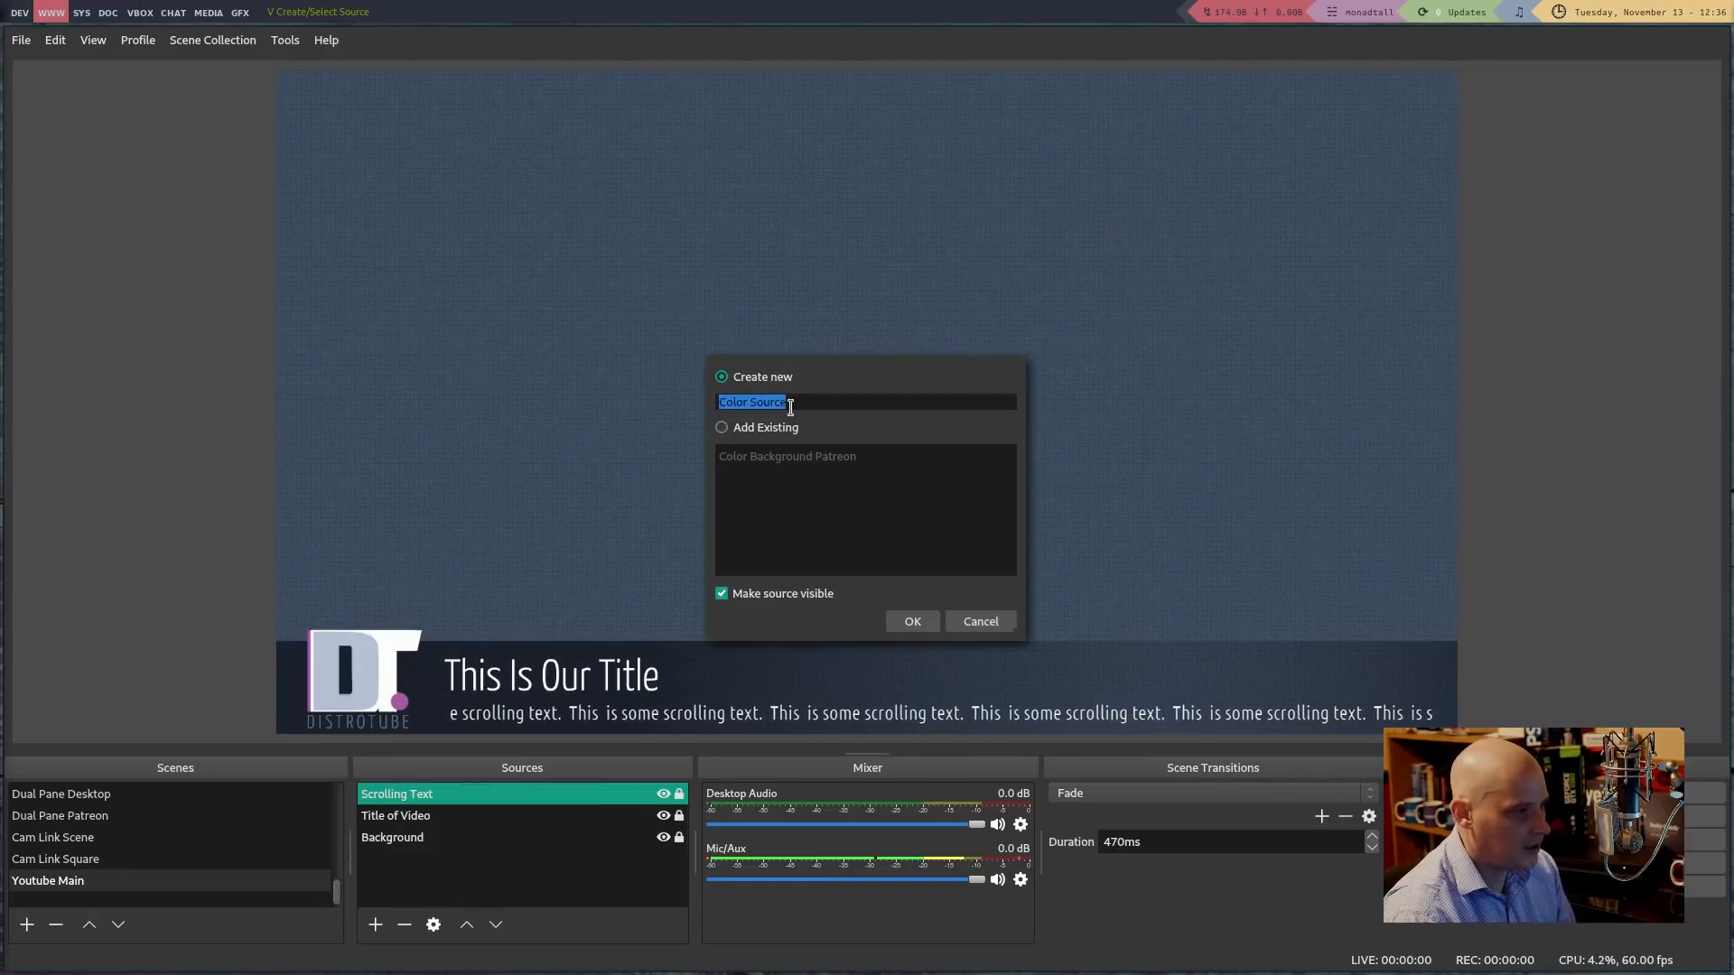
type("Line")
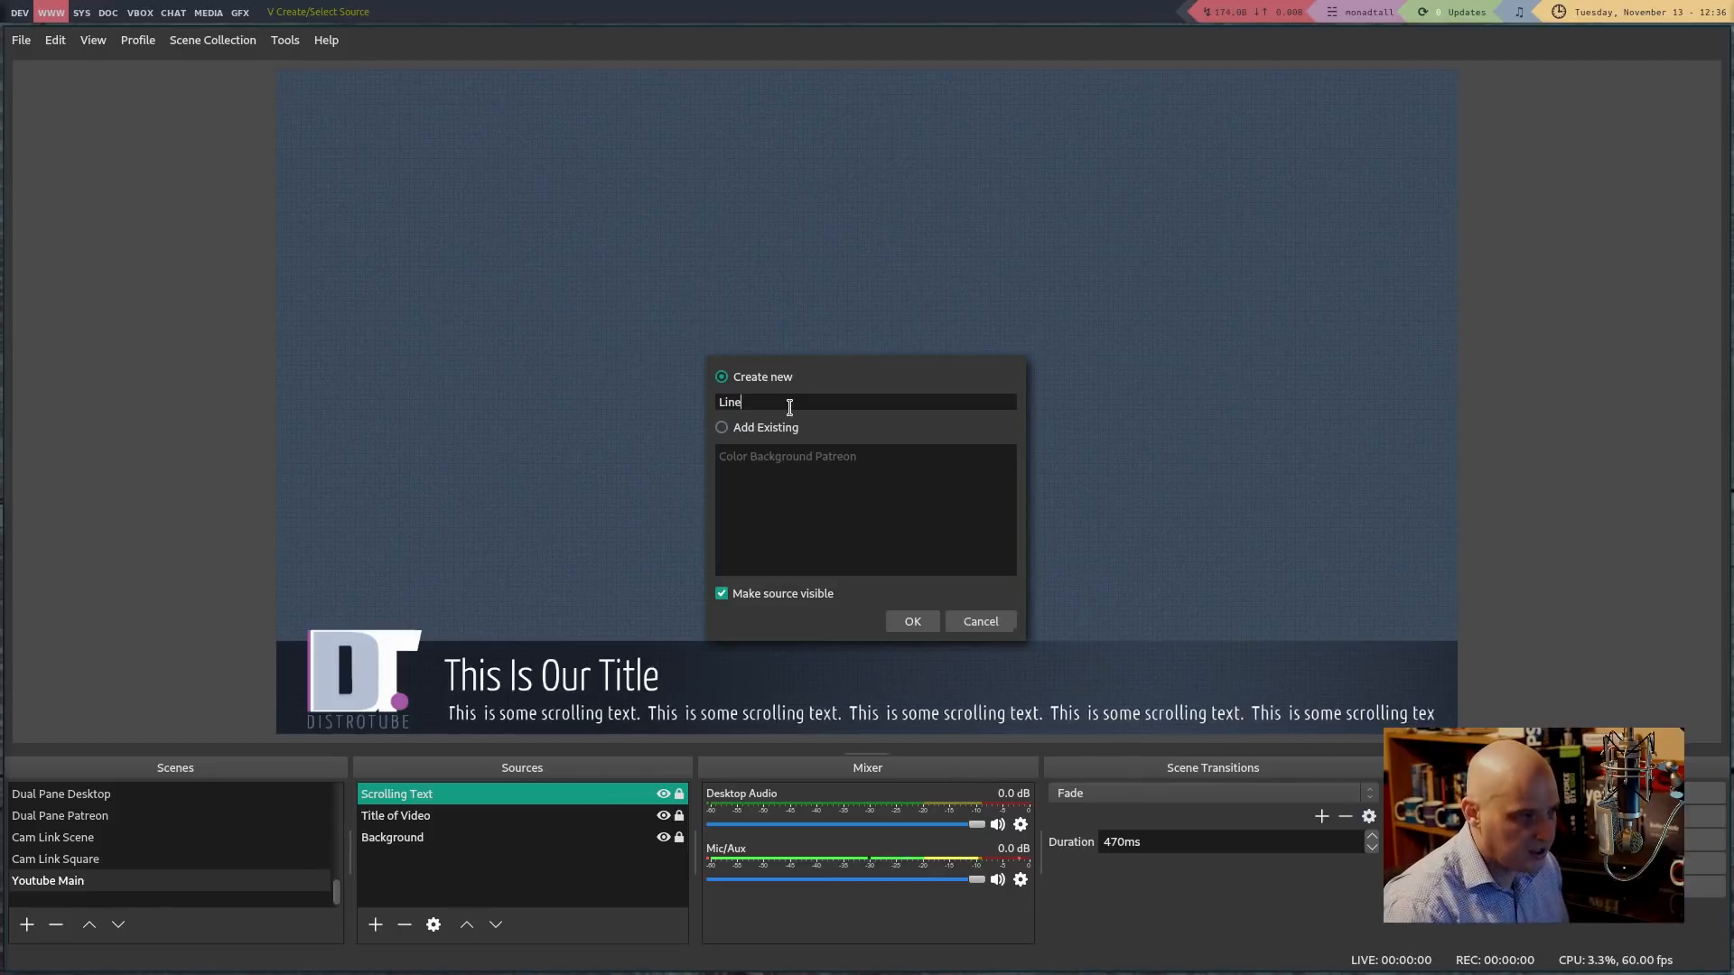
key("Return")
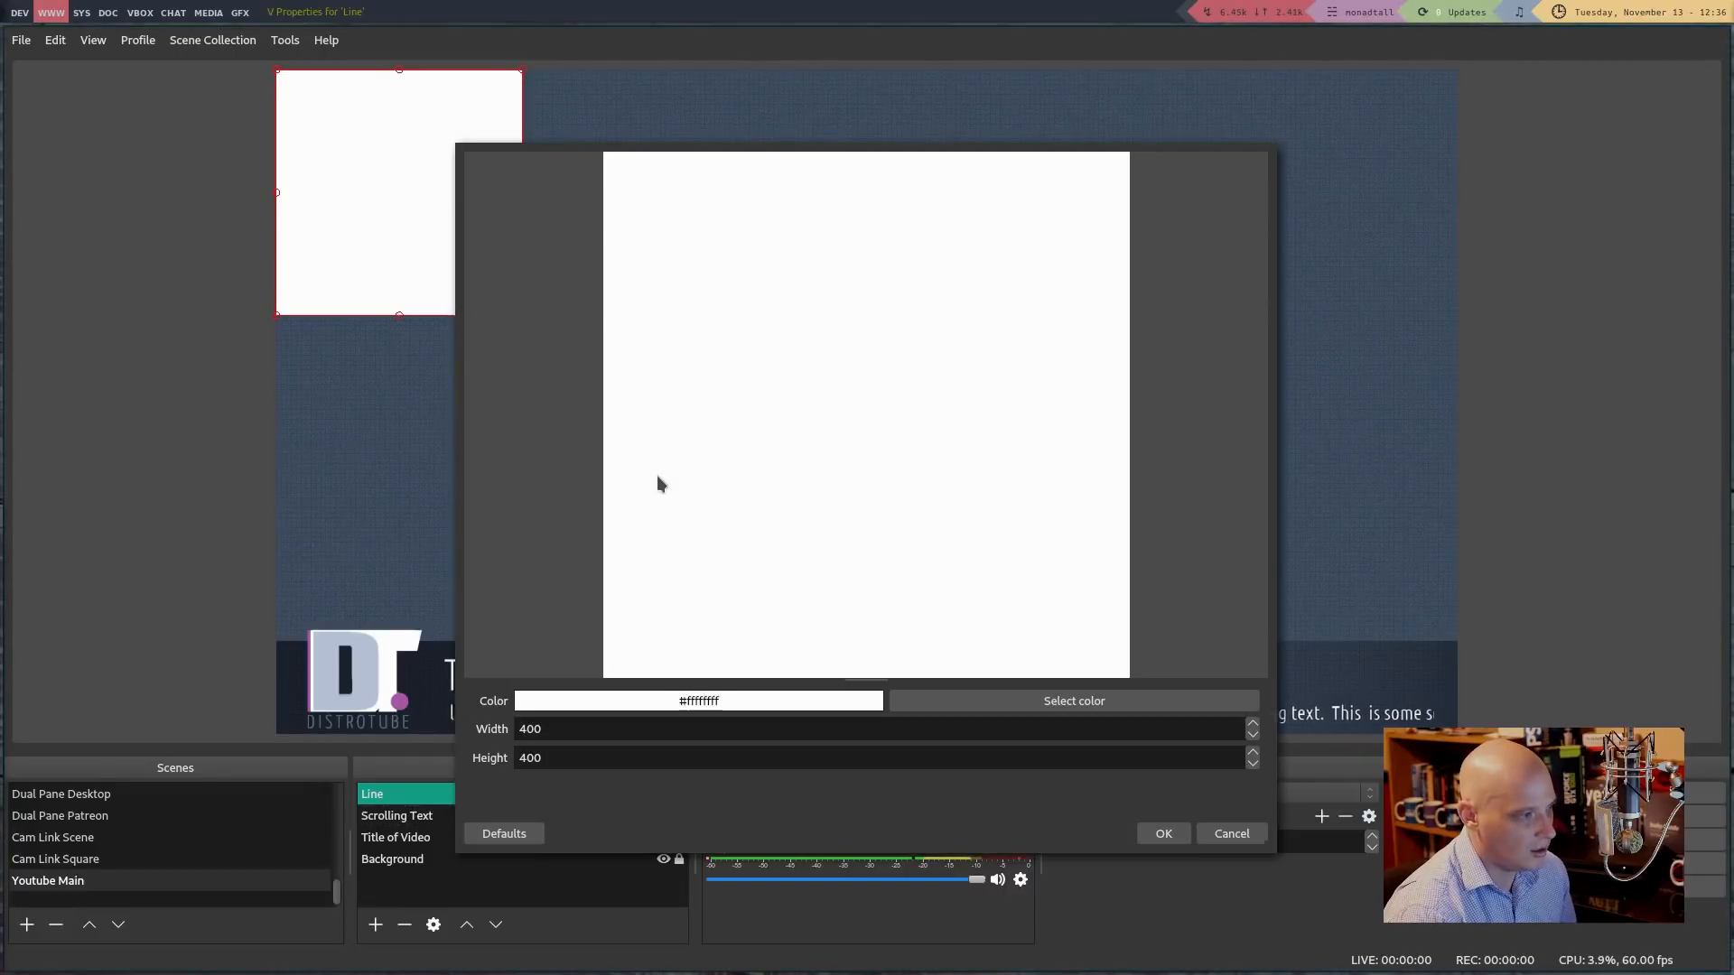
Size the white Line to width 1600 and a height of only a few pixels
left_click(526, 729)
key("BackSpace")
type("1")
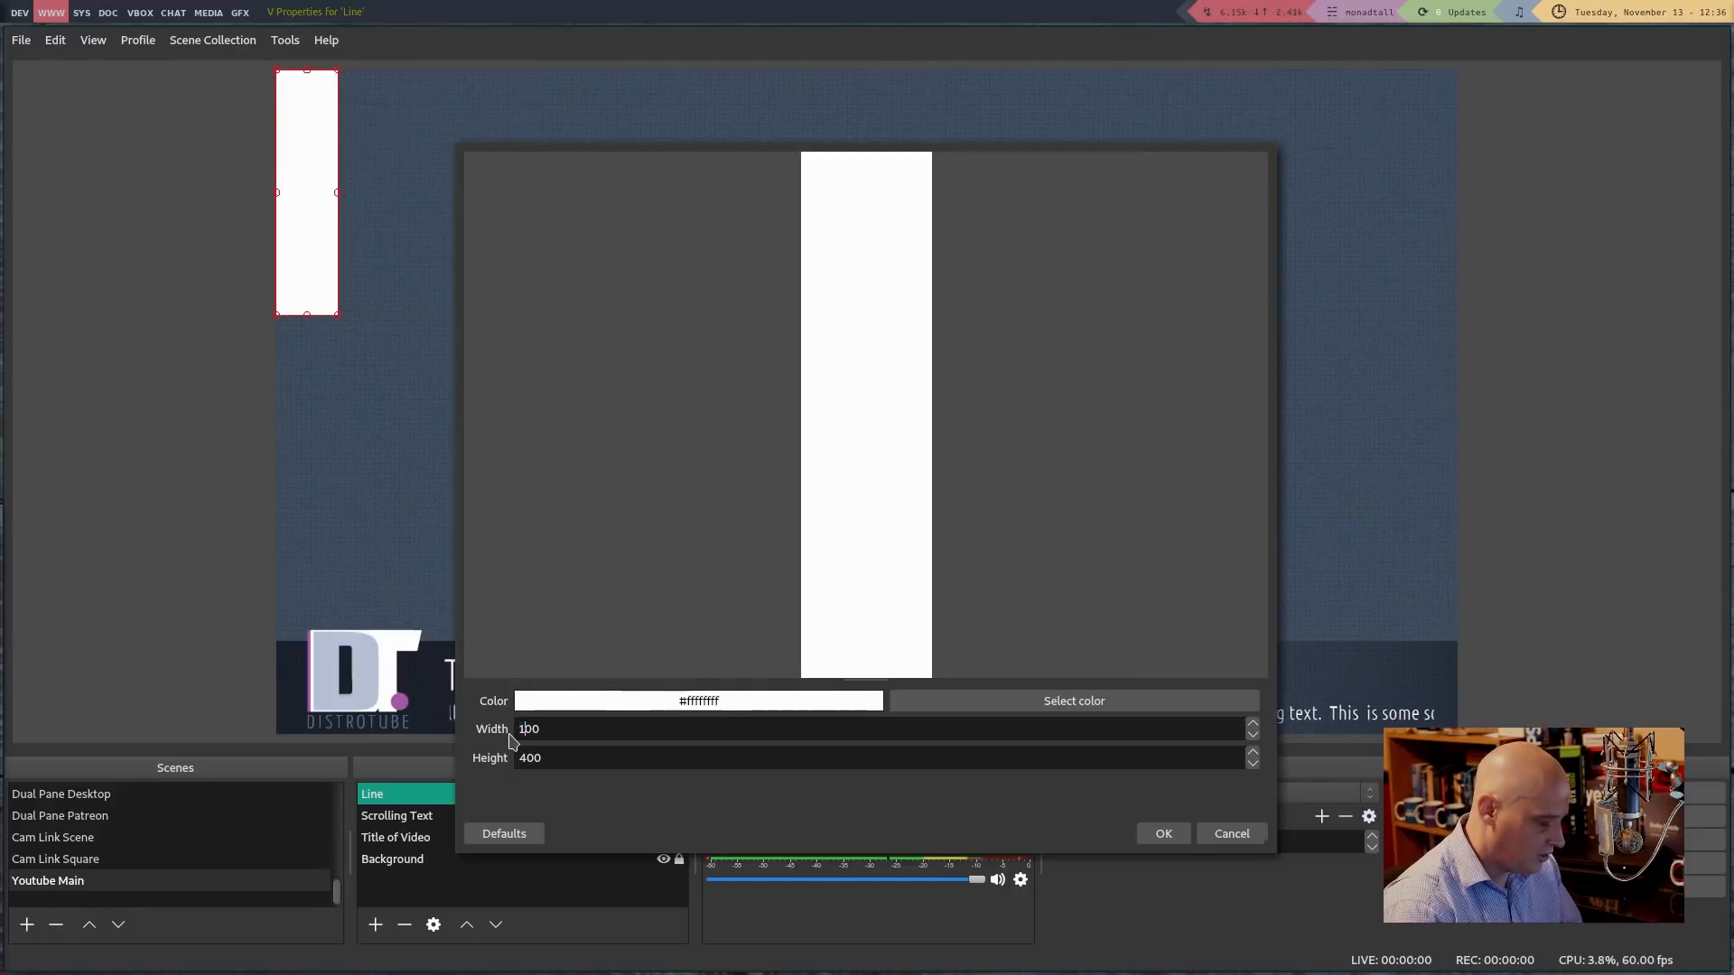
type("6")
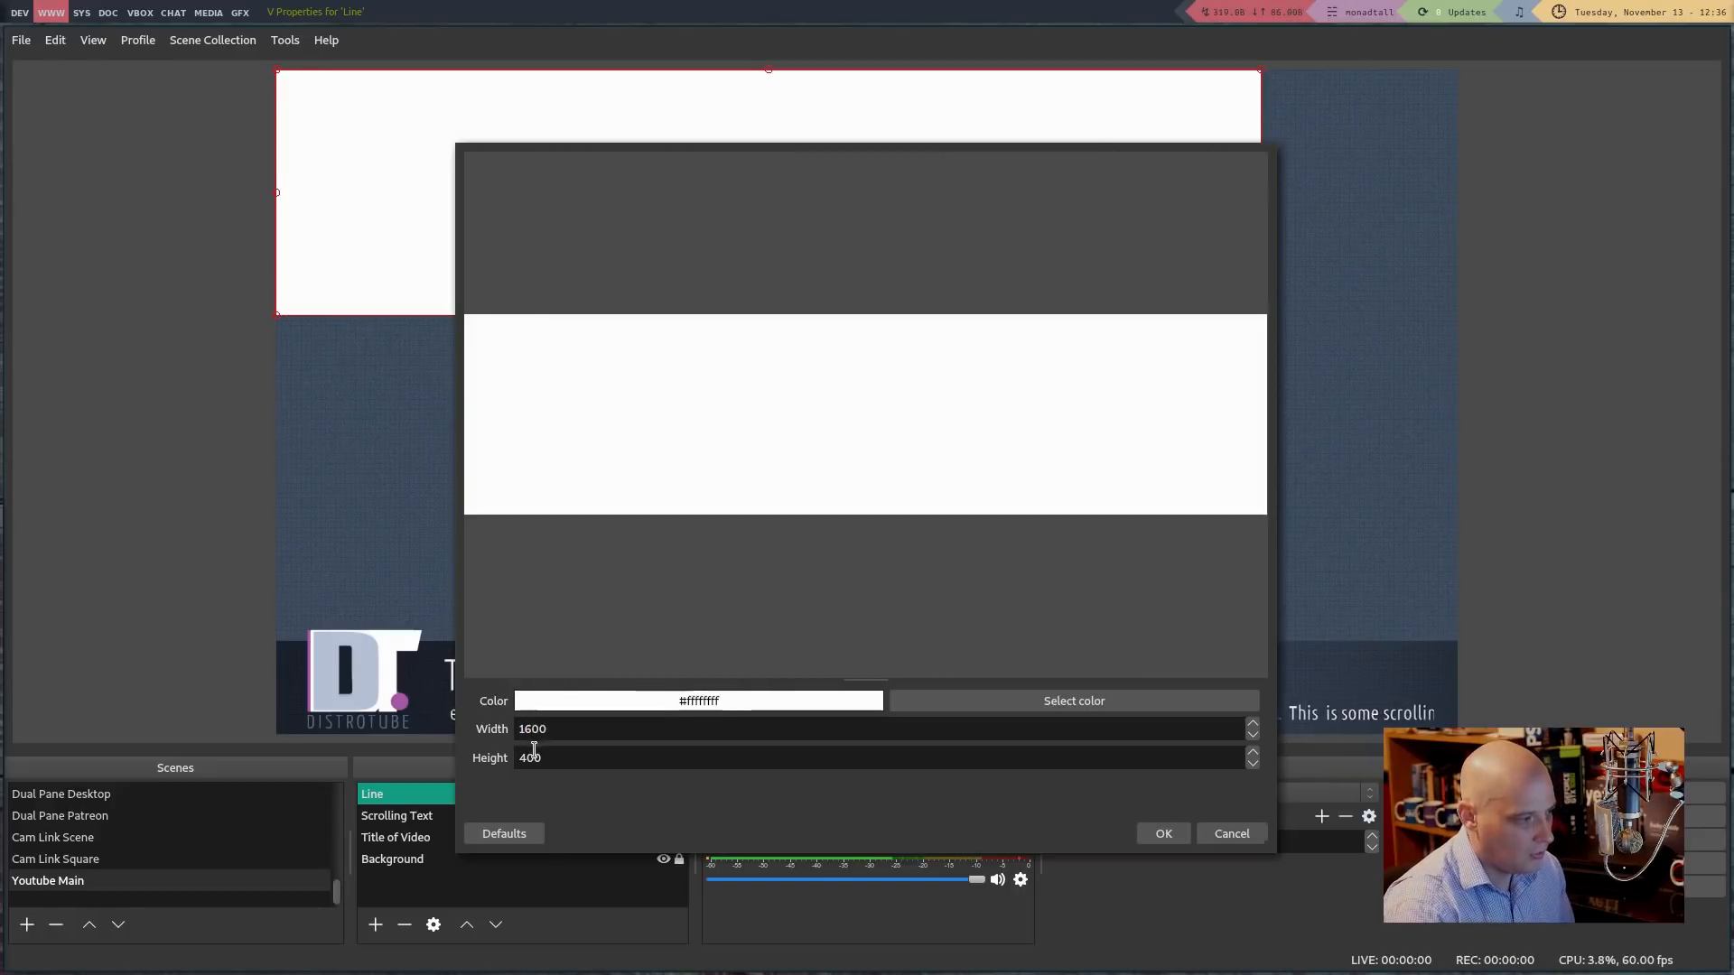
left_click(532, 758)
key("BackSpace")
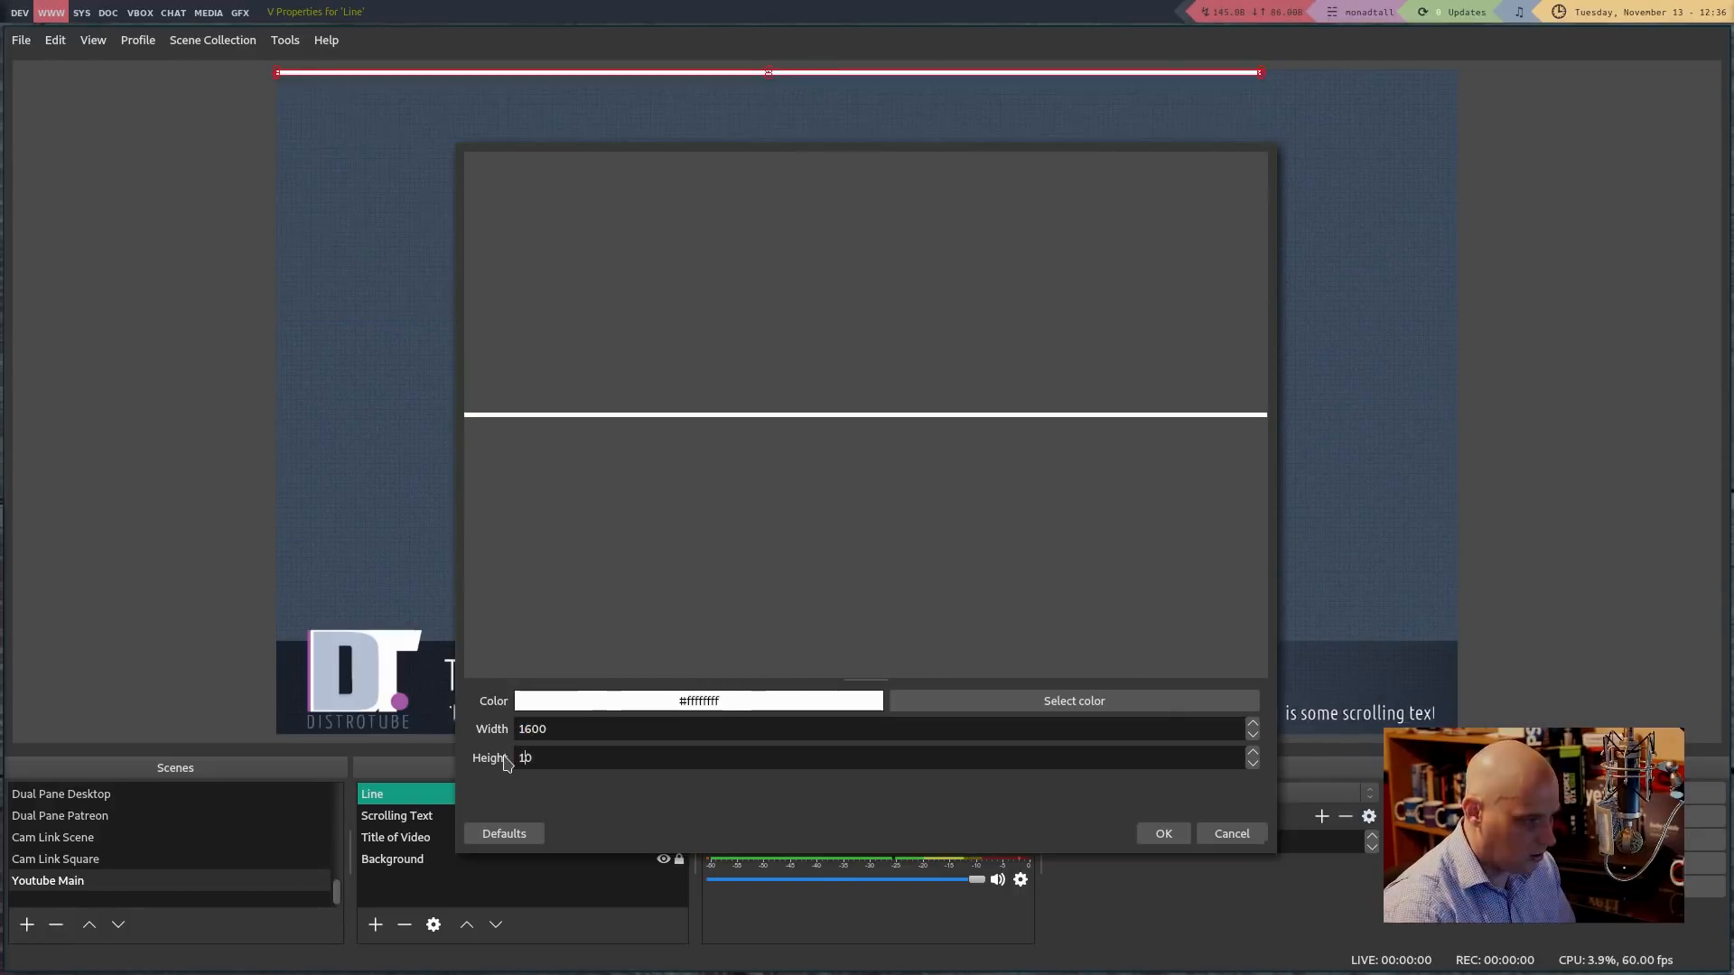
type("1")
key("Delete")
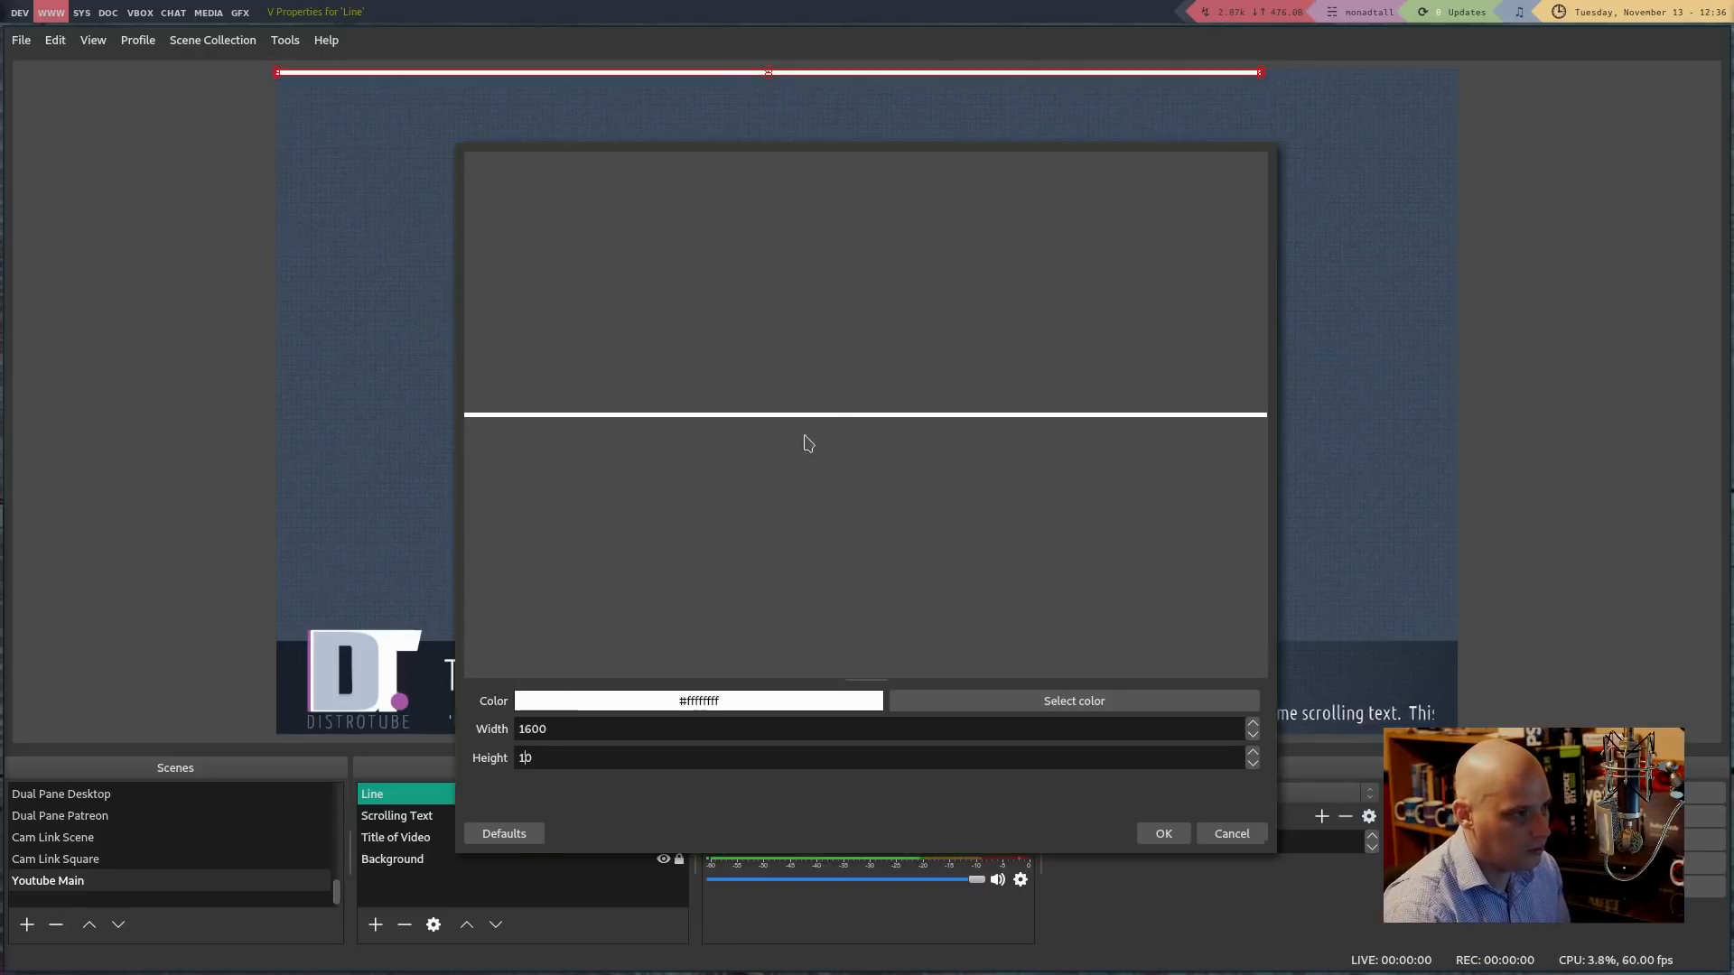
left_click(1252, 764)
left_click(1252, 764)
left_click(1253, 764)
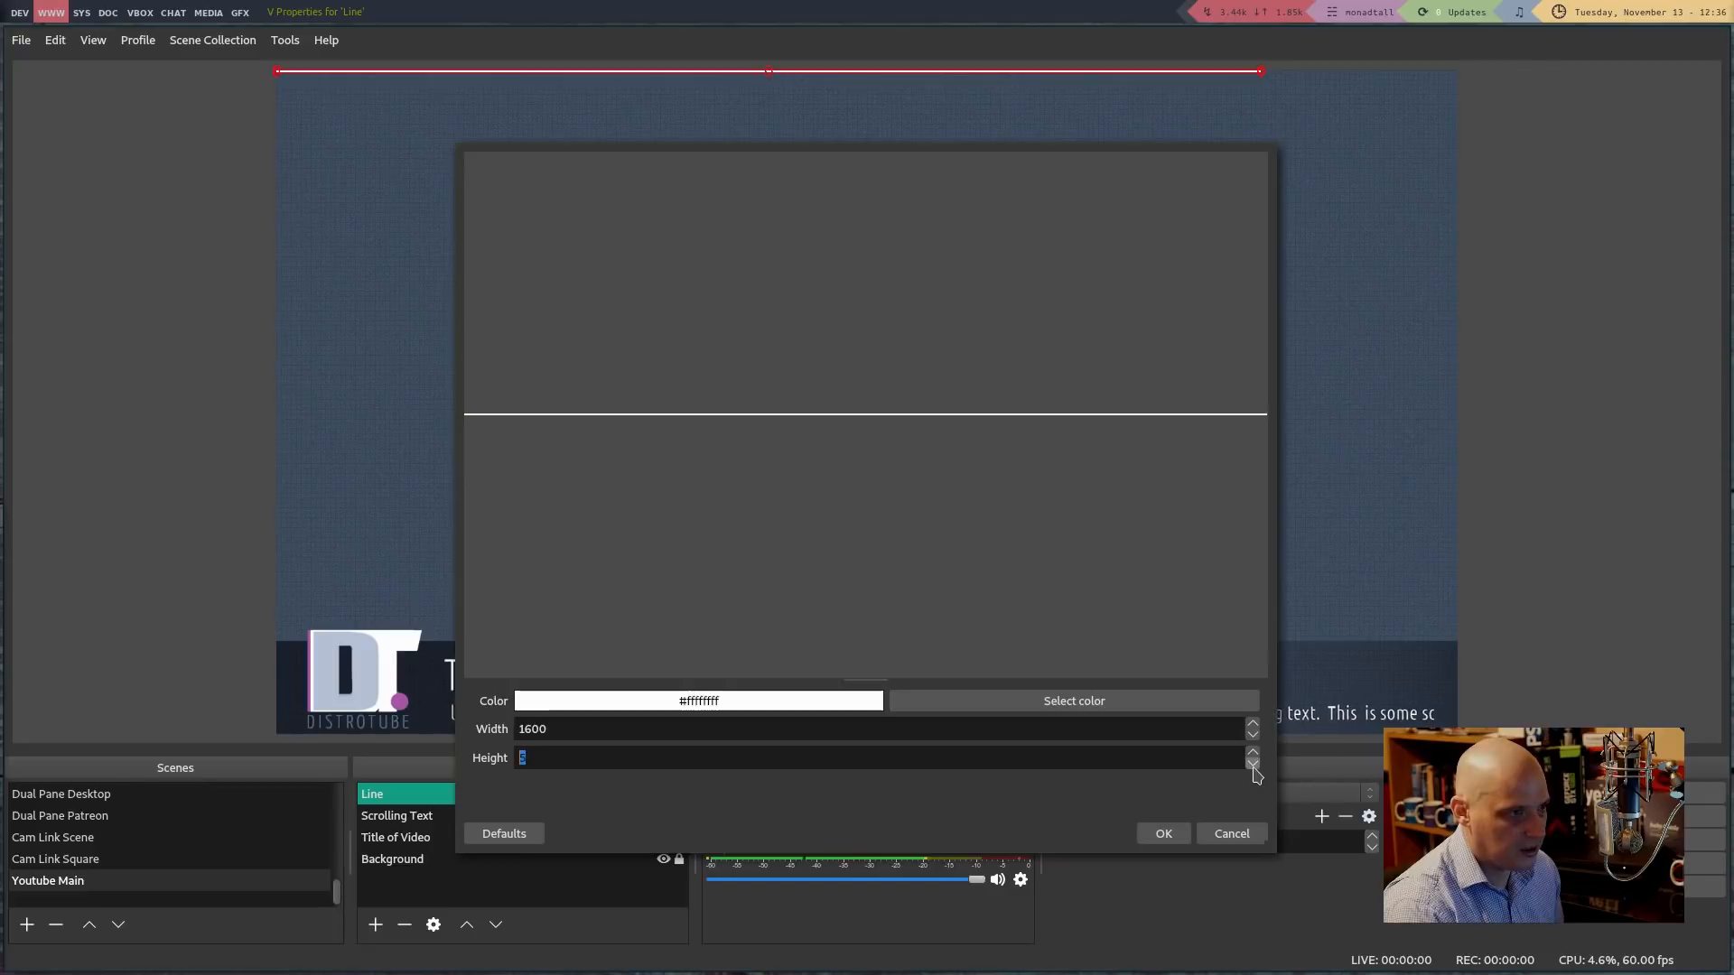
left_click(1253, 766)
left_click(1253, 766)
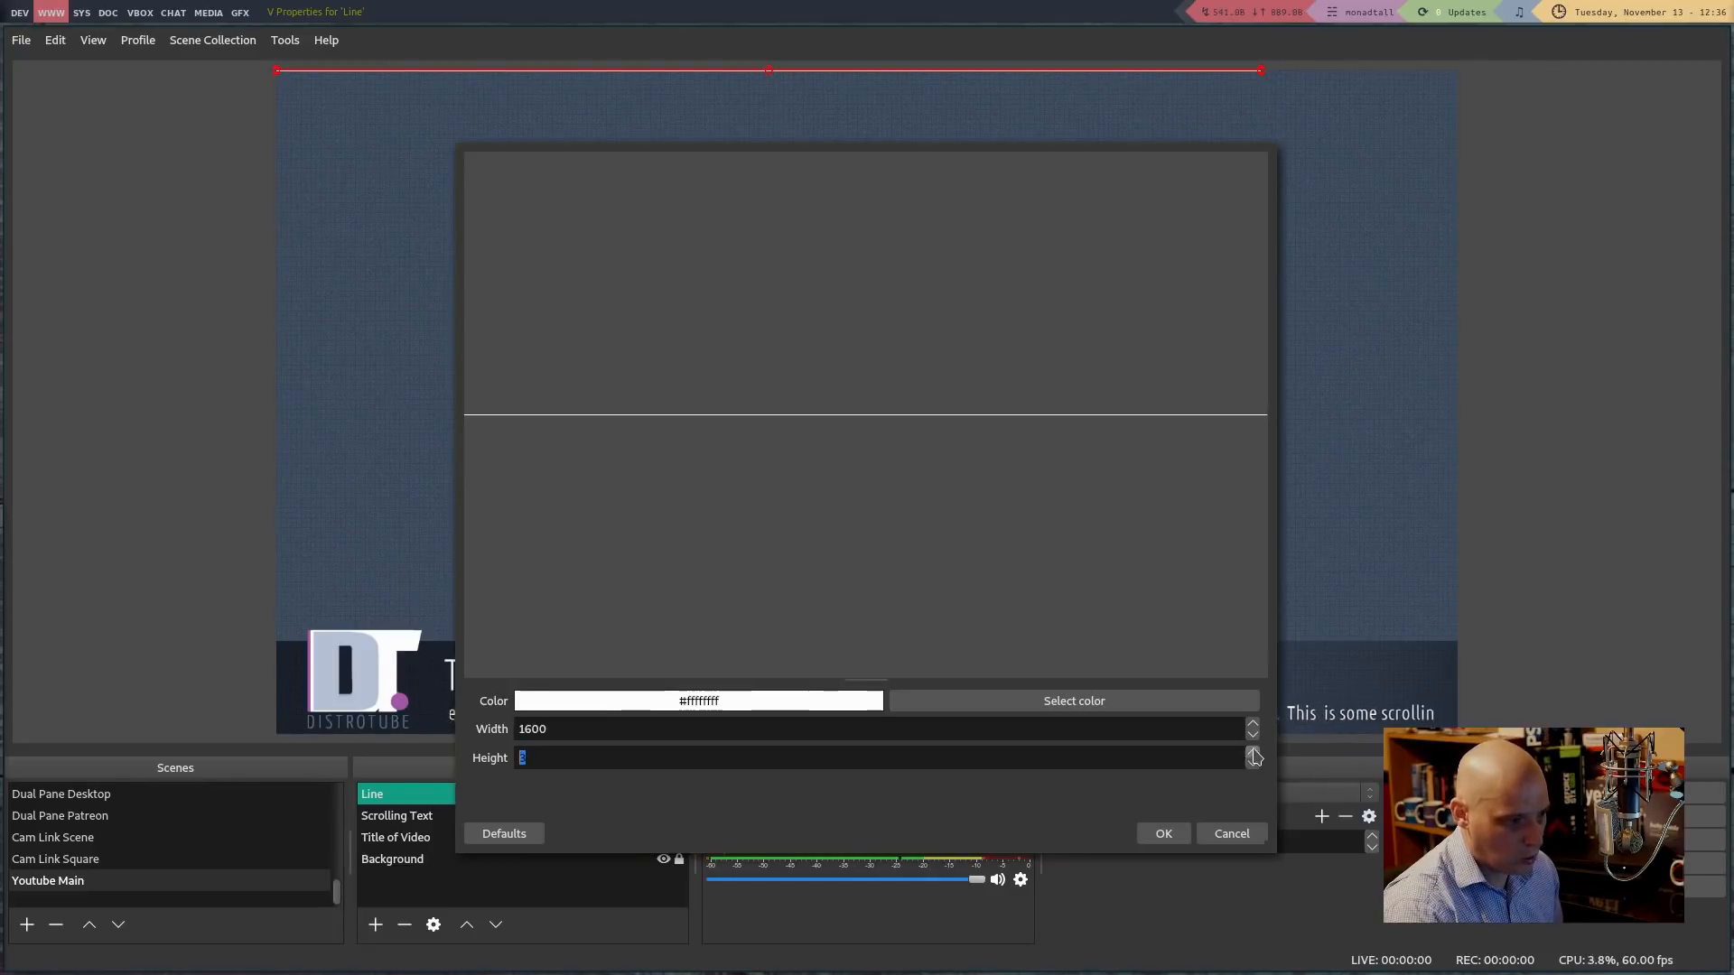
left_click(1170, 832)
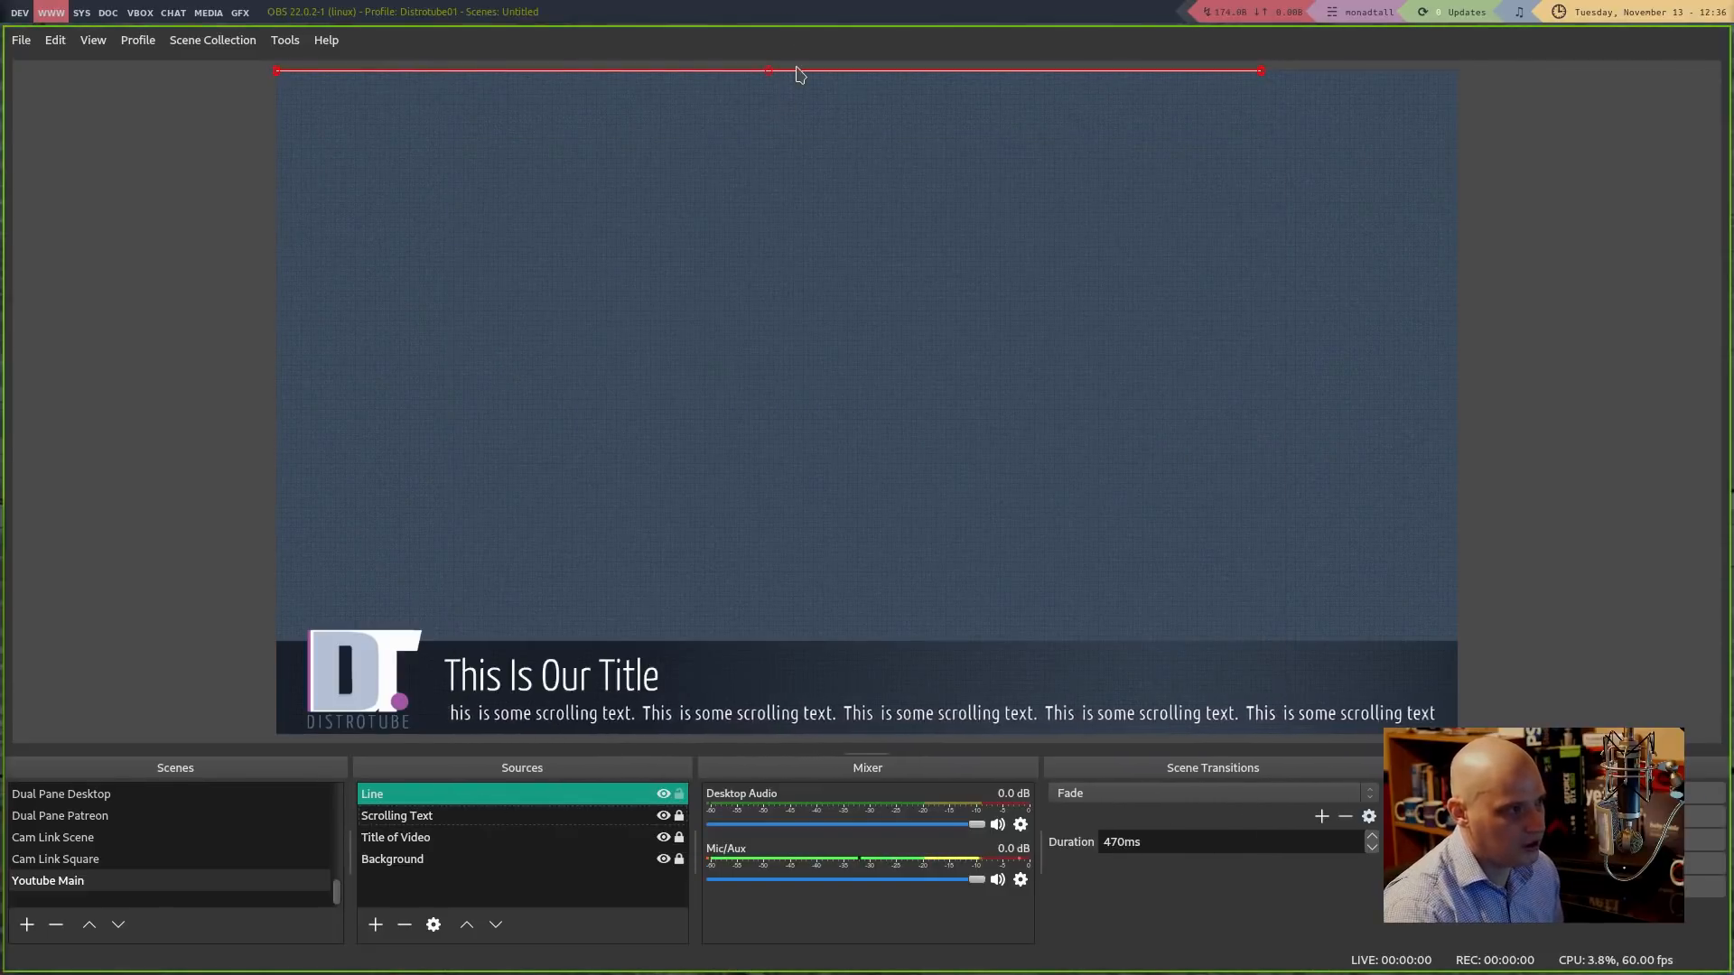
Drag the Line down to sit just above the scrolling text in the bottom banner
left_click_drag(786, 73, 962, 712)
left_click(960, 508)
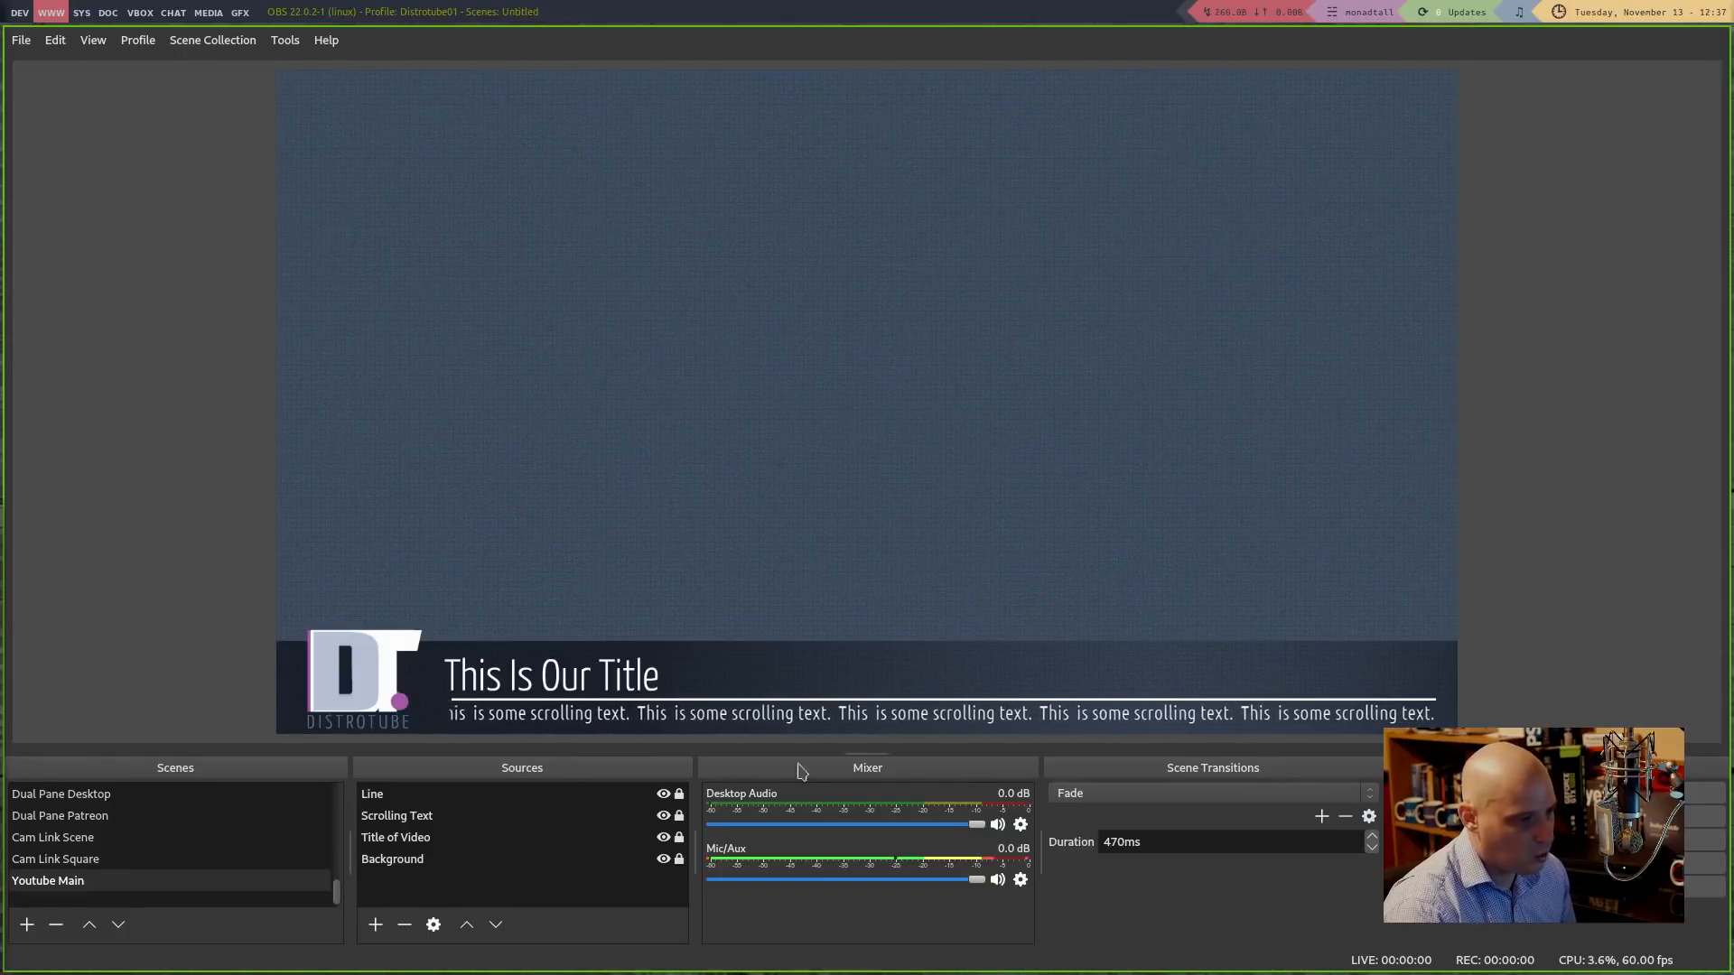
left_click(376, 930)
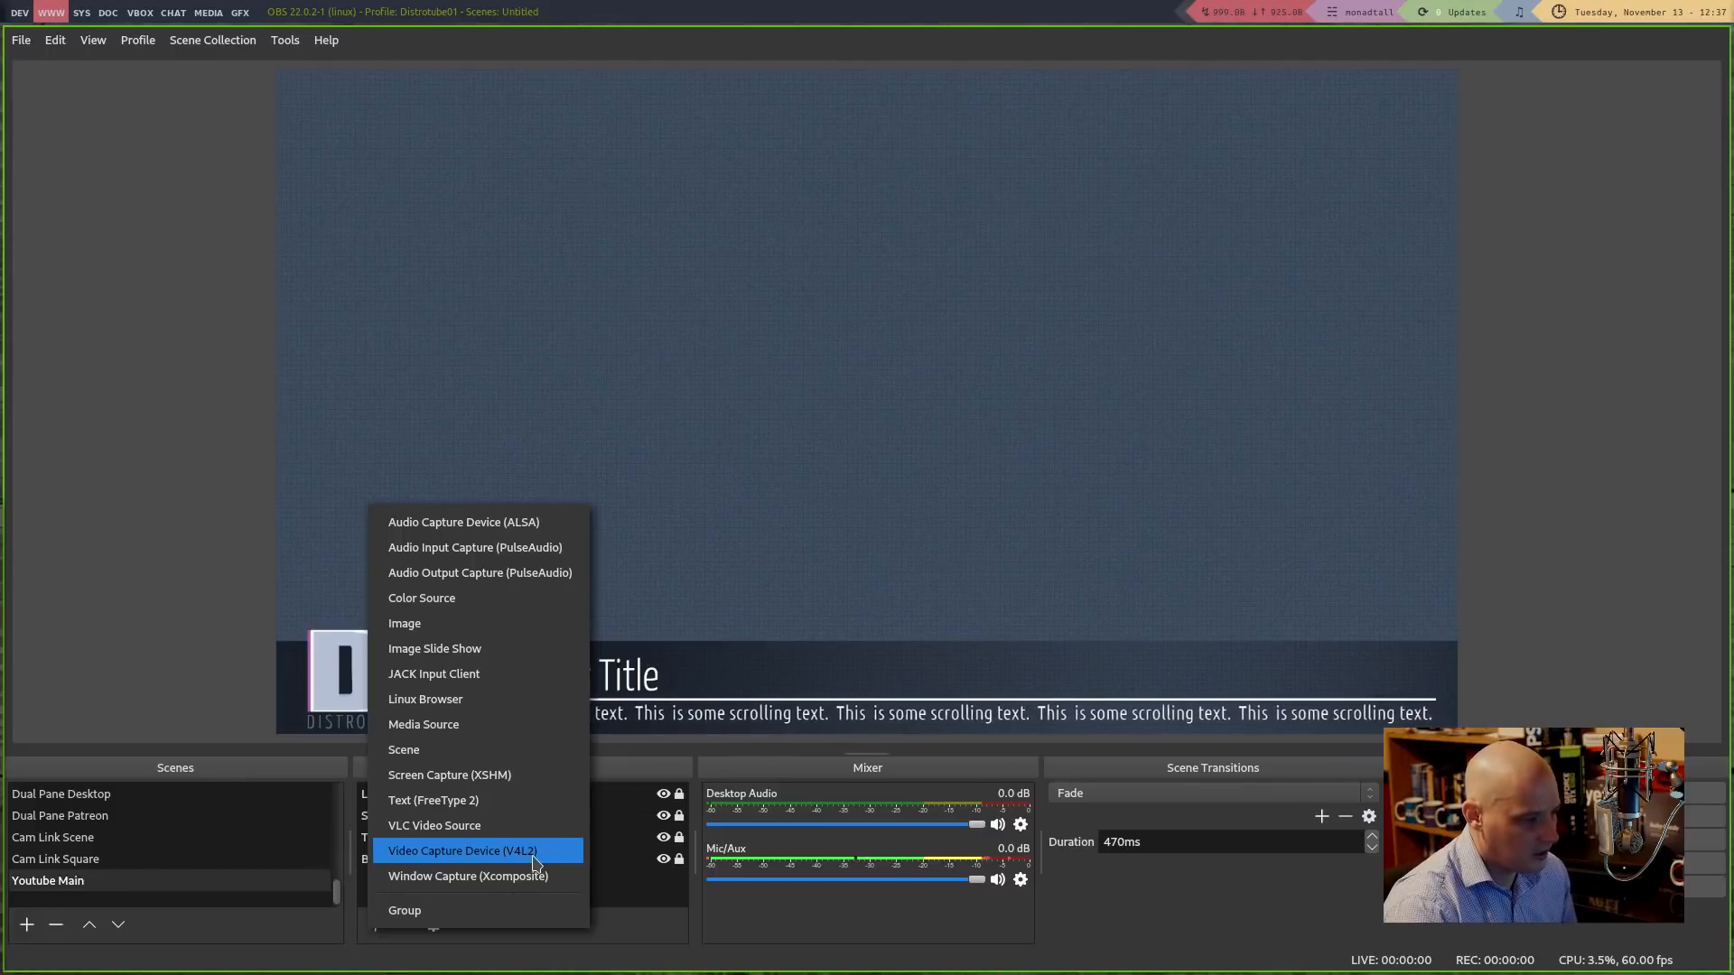
Add a Video Capture Device (V4L2) source named 'Webcam' using the Cam Link device
left_click(403, 857)
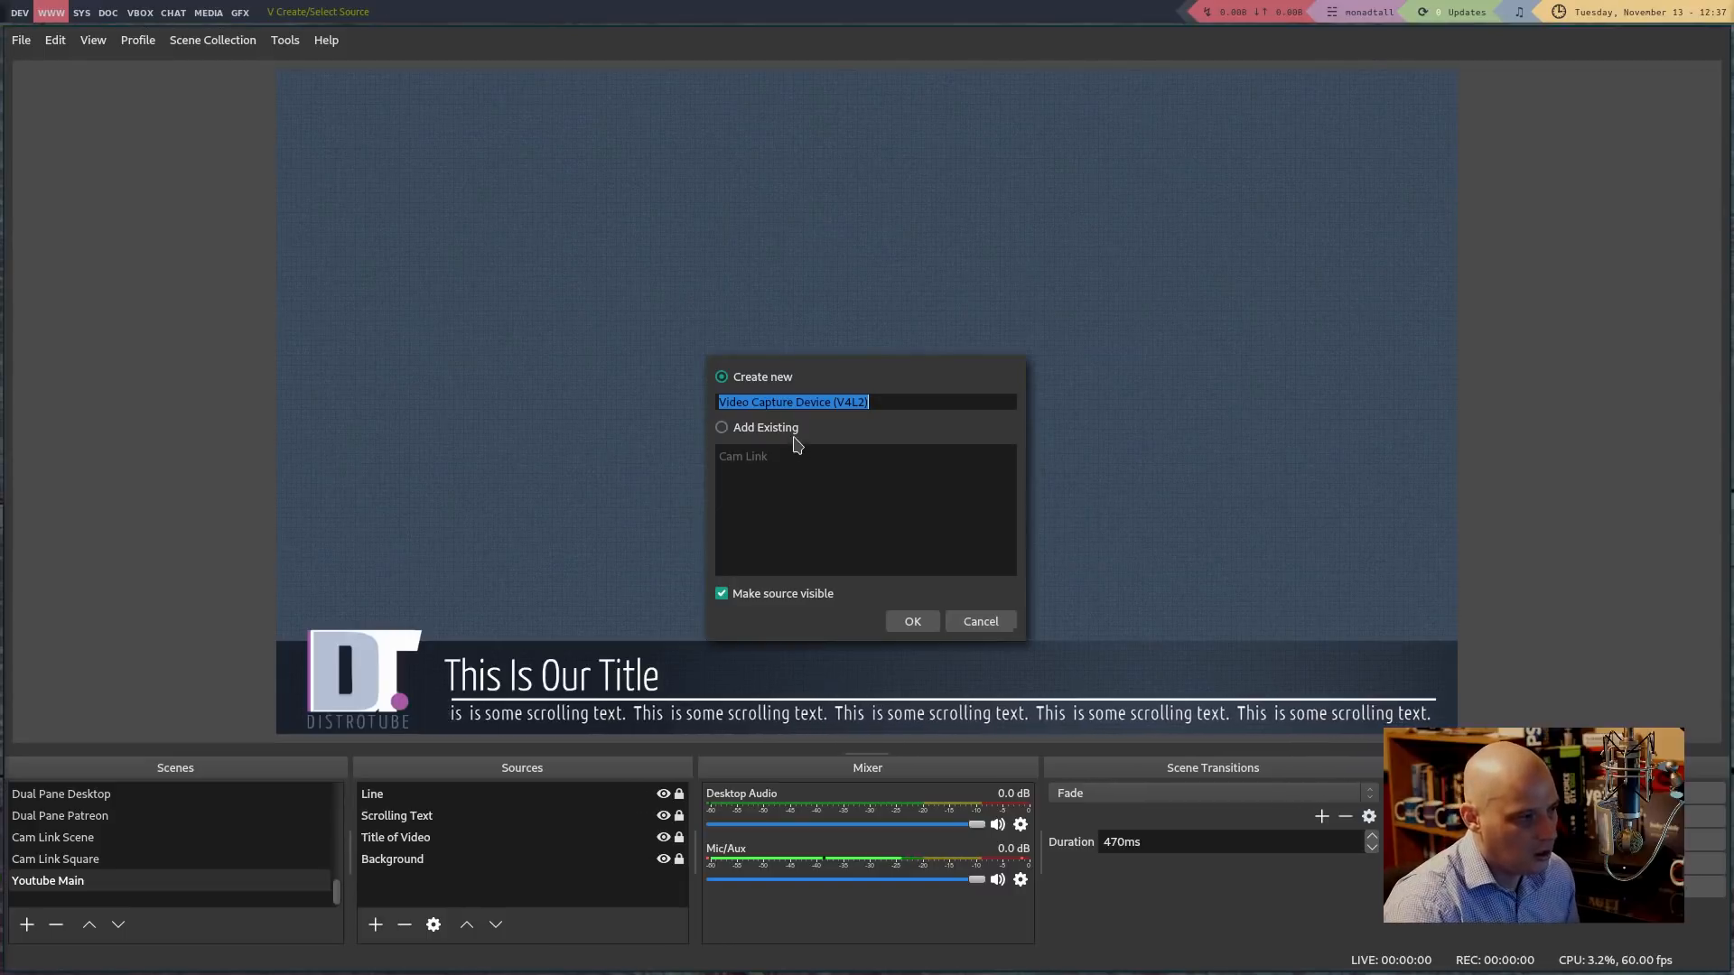
triple_click(759, 400)
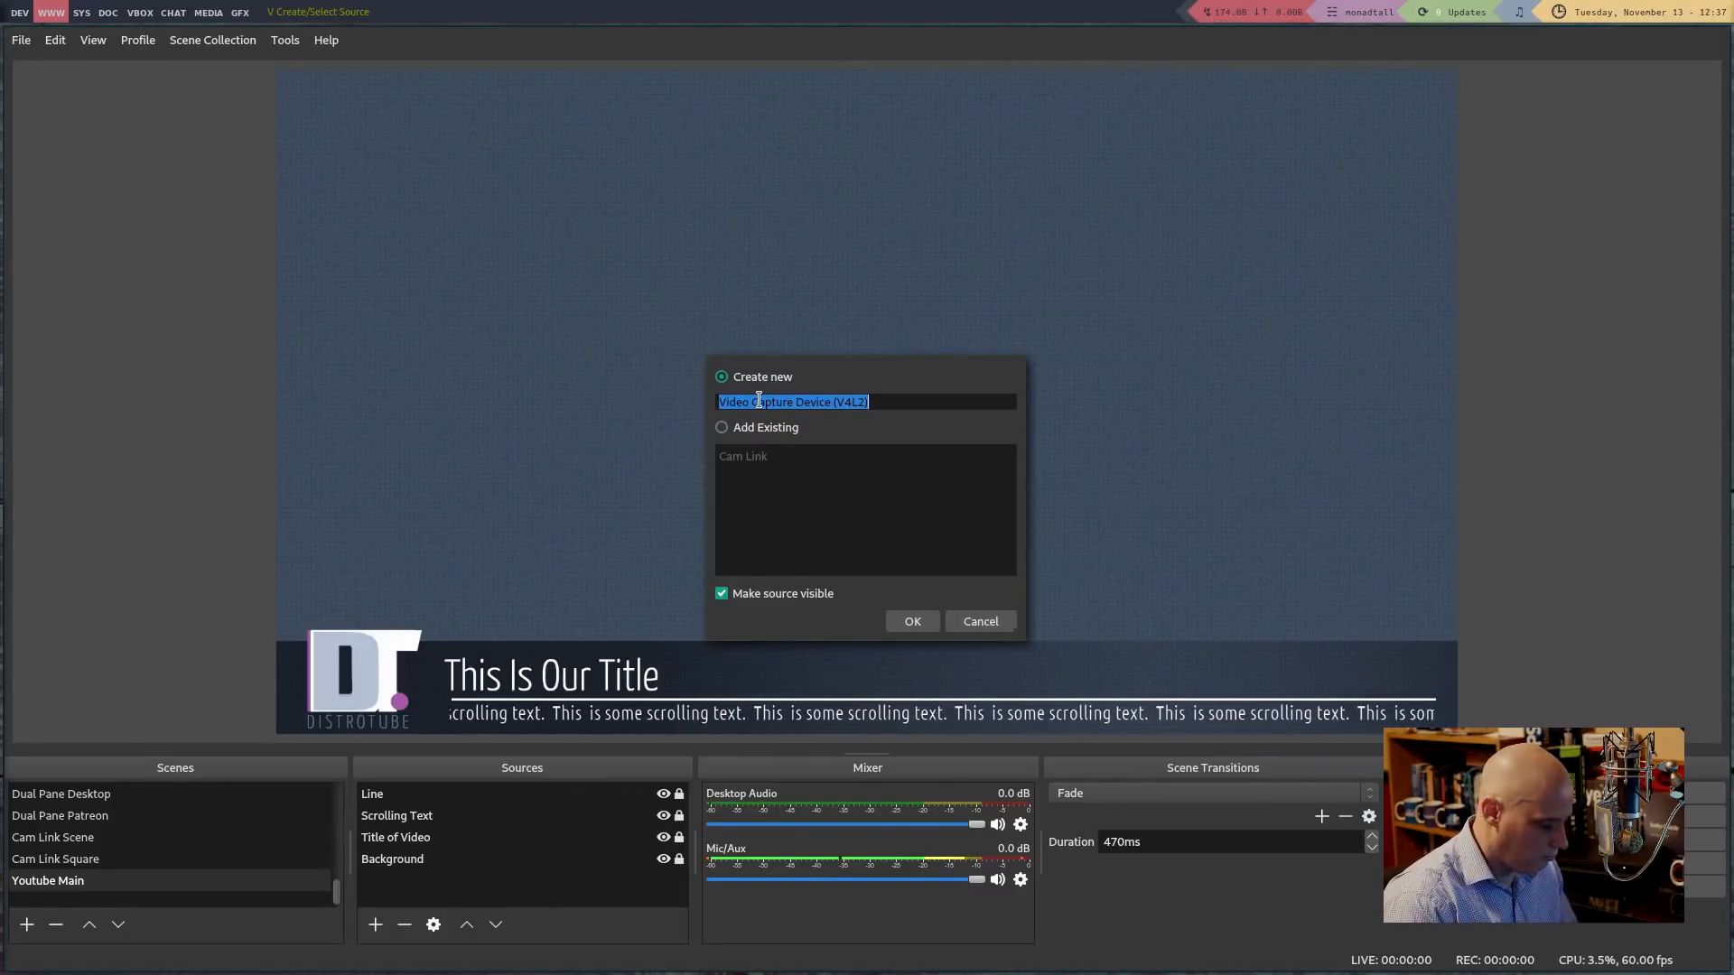
type("Webcam")
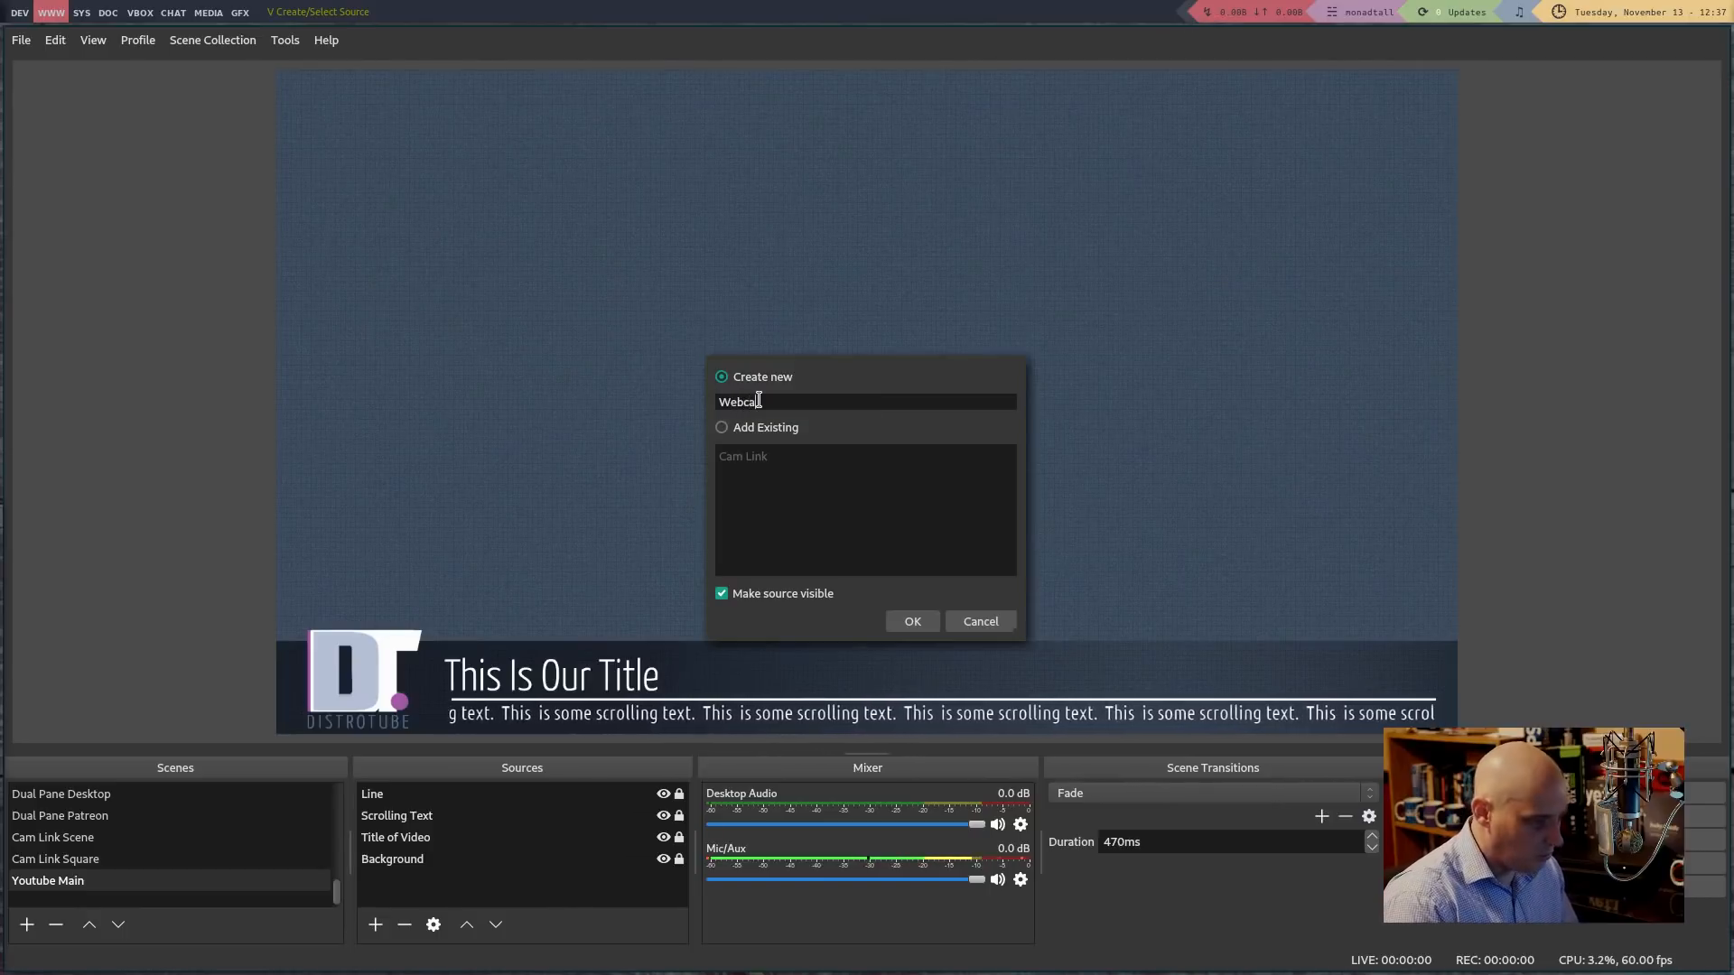
key("Return")
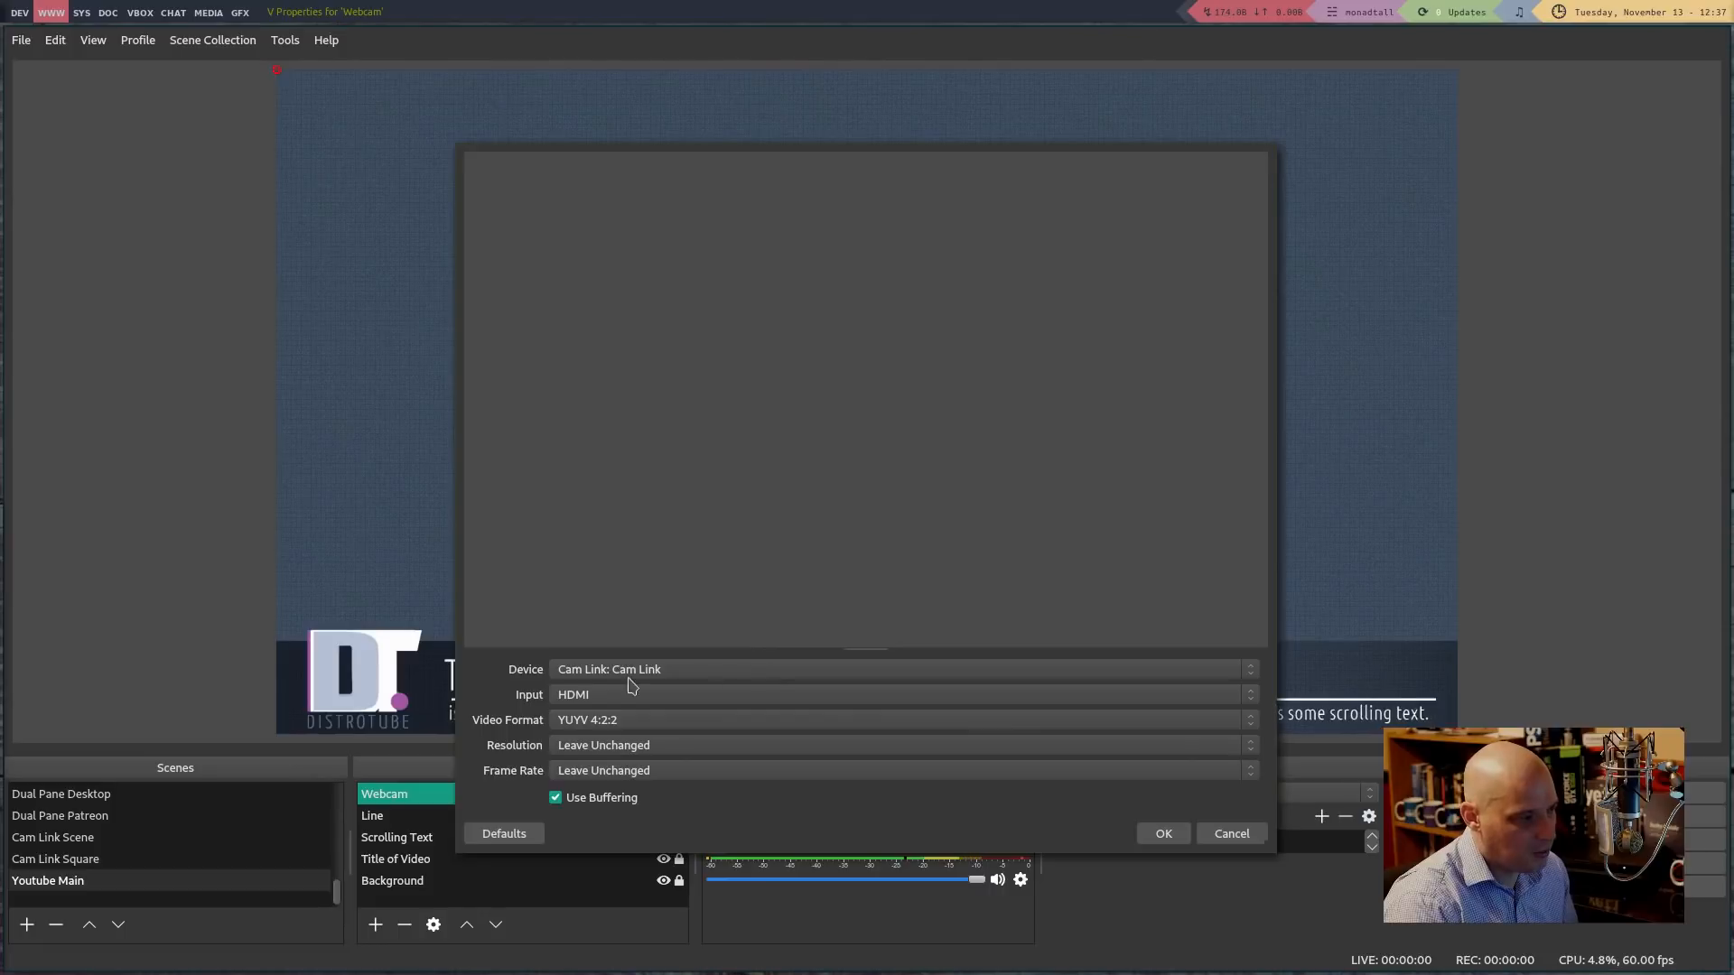
left_click(588, 675)
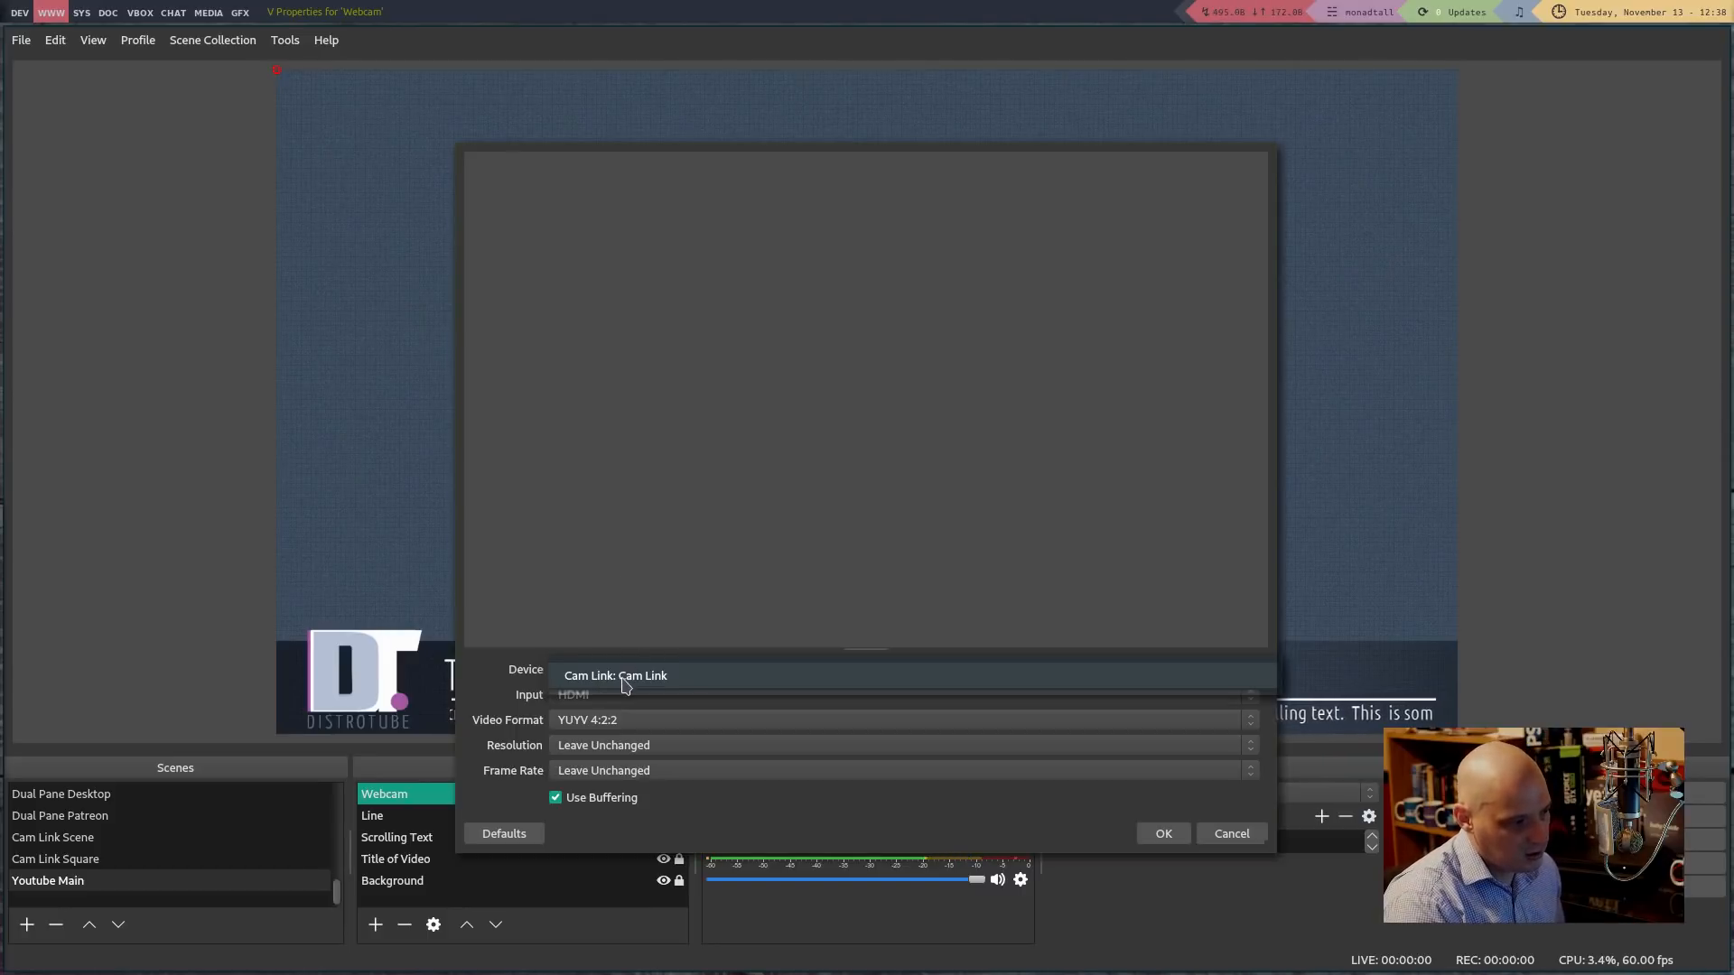
left_click(625, 678)
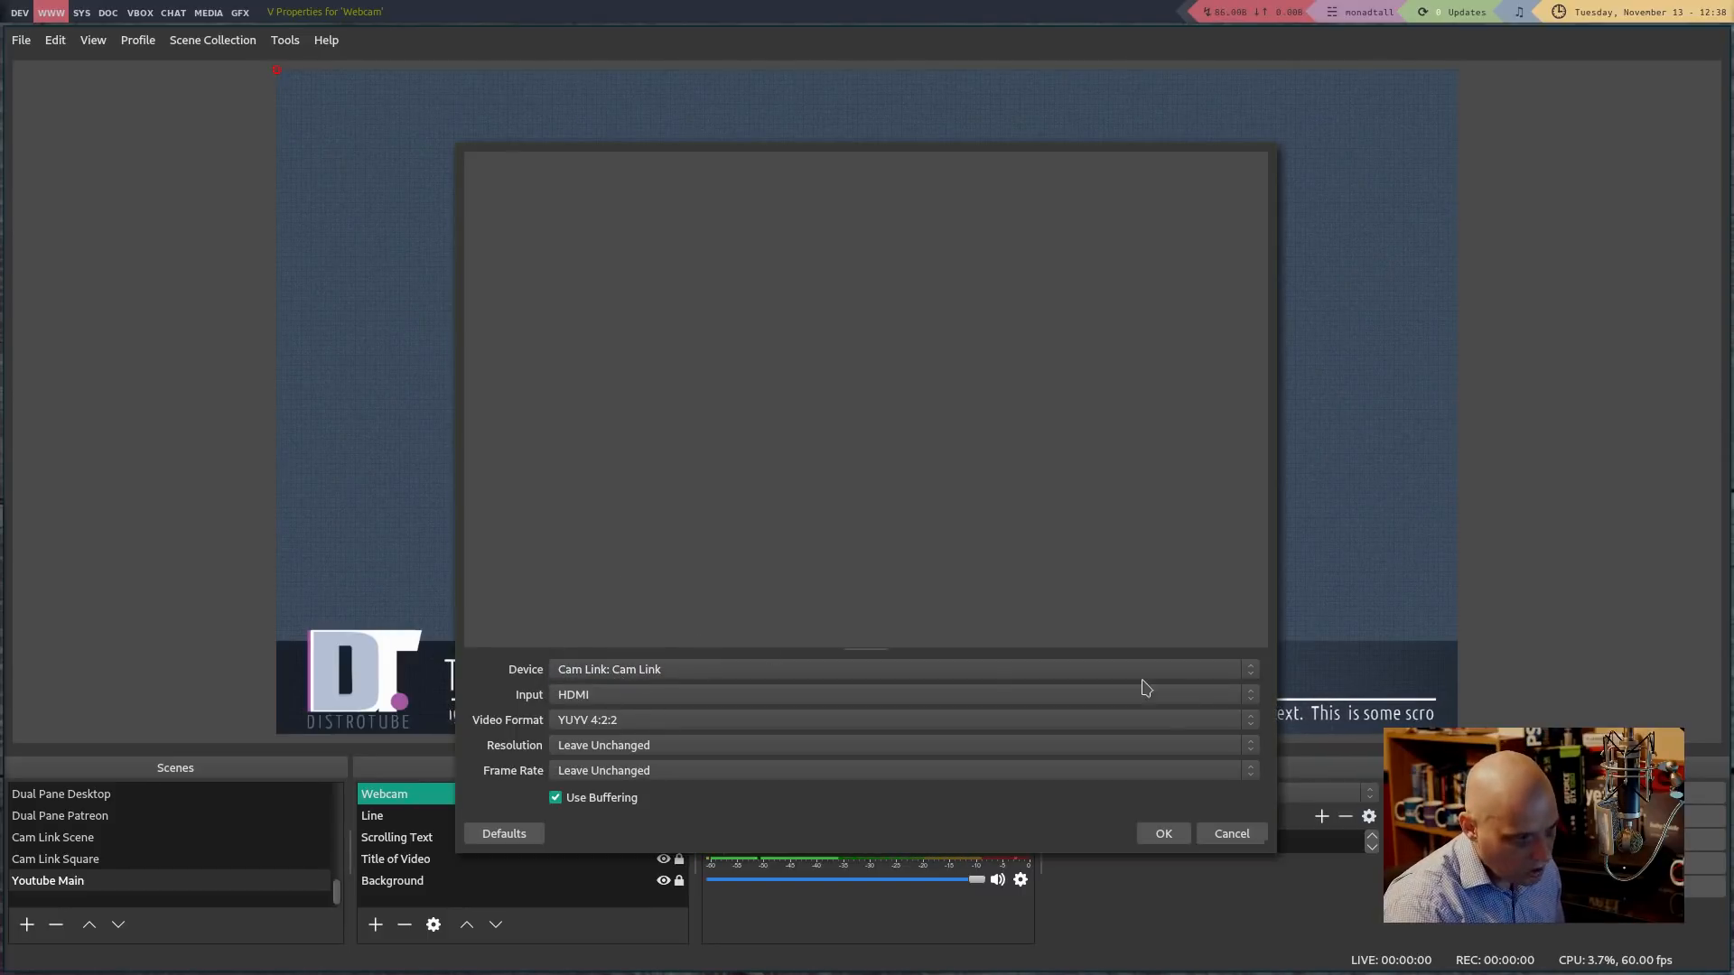
left_click(1162, 835)
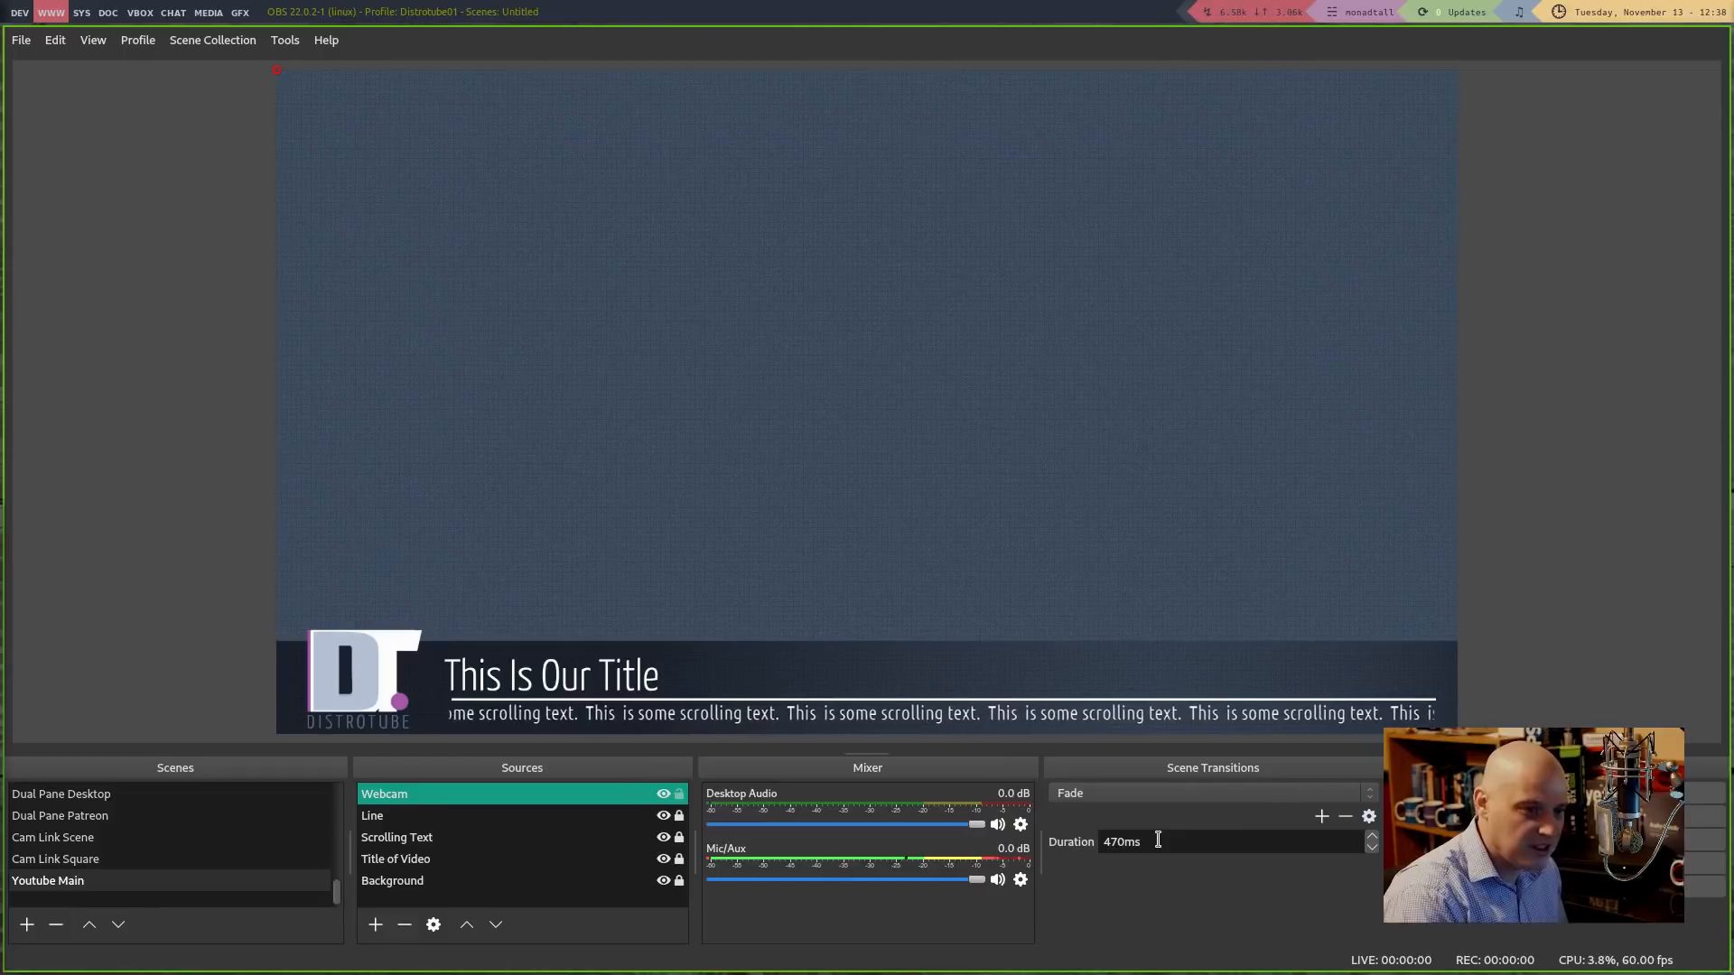
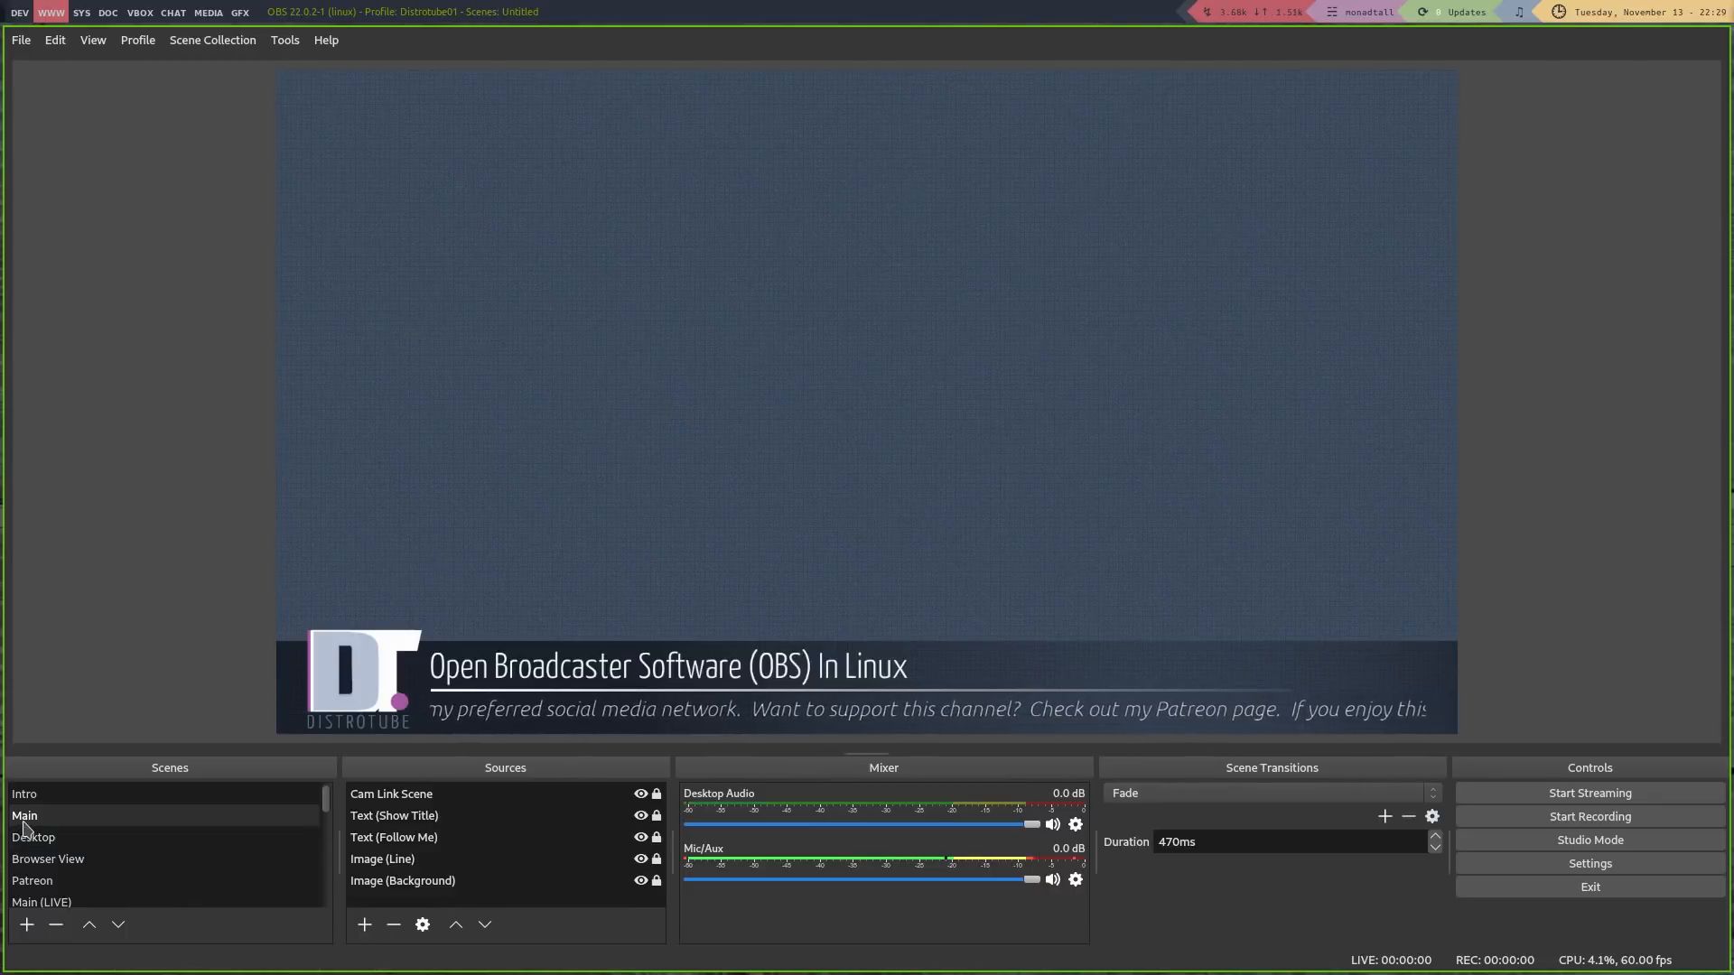
Switch from Desktop to the Main scene and turn on Studio Mode, showing Main in both panes
left_click(64, 845)
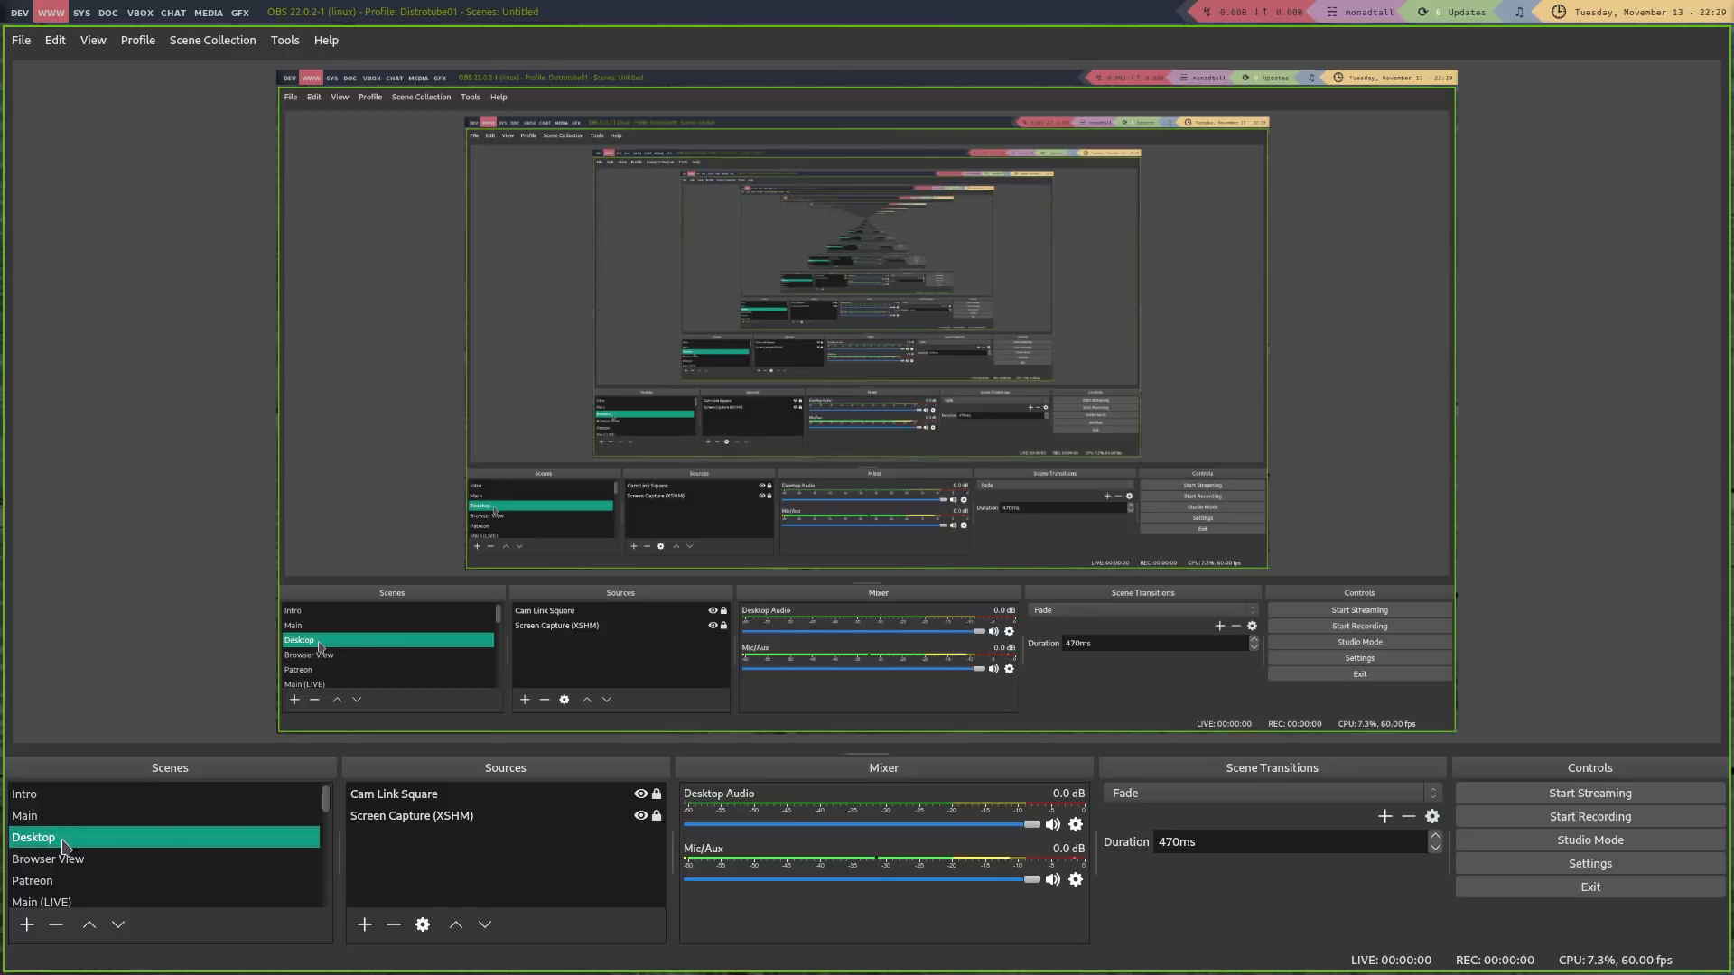
left_click(65, 823)
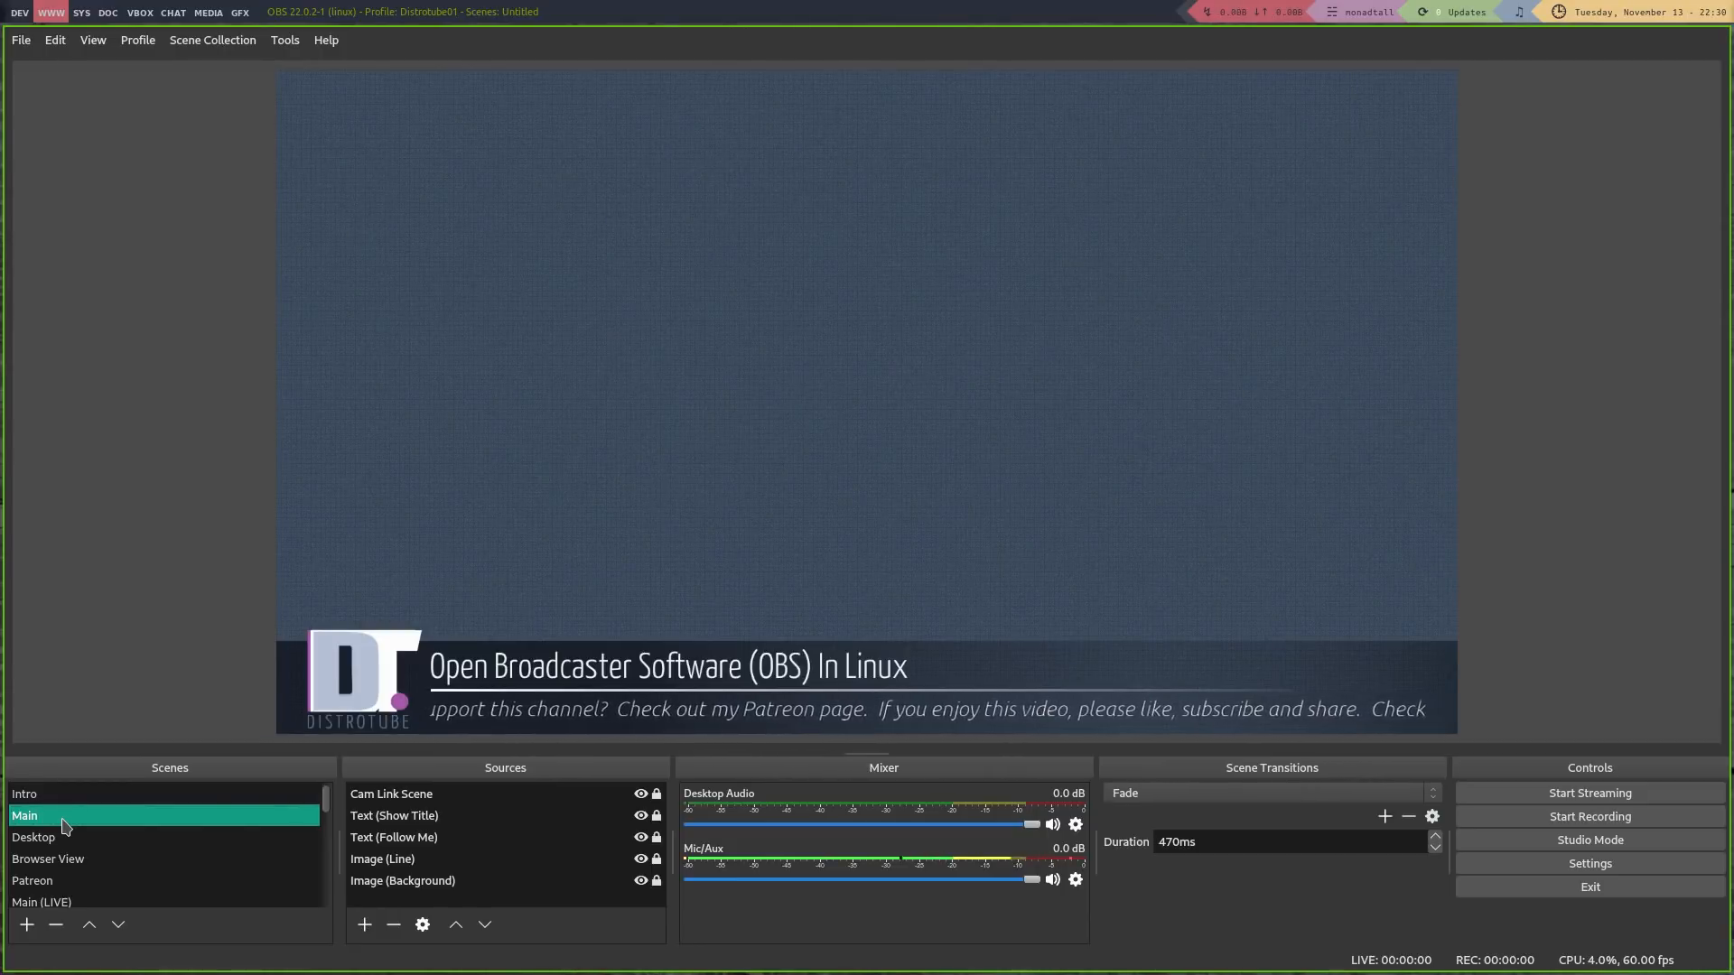
left_click(1547, 852)
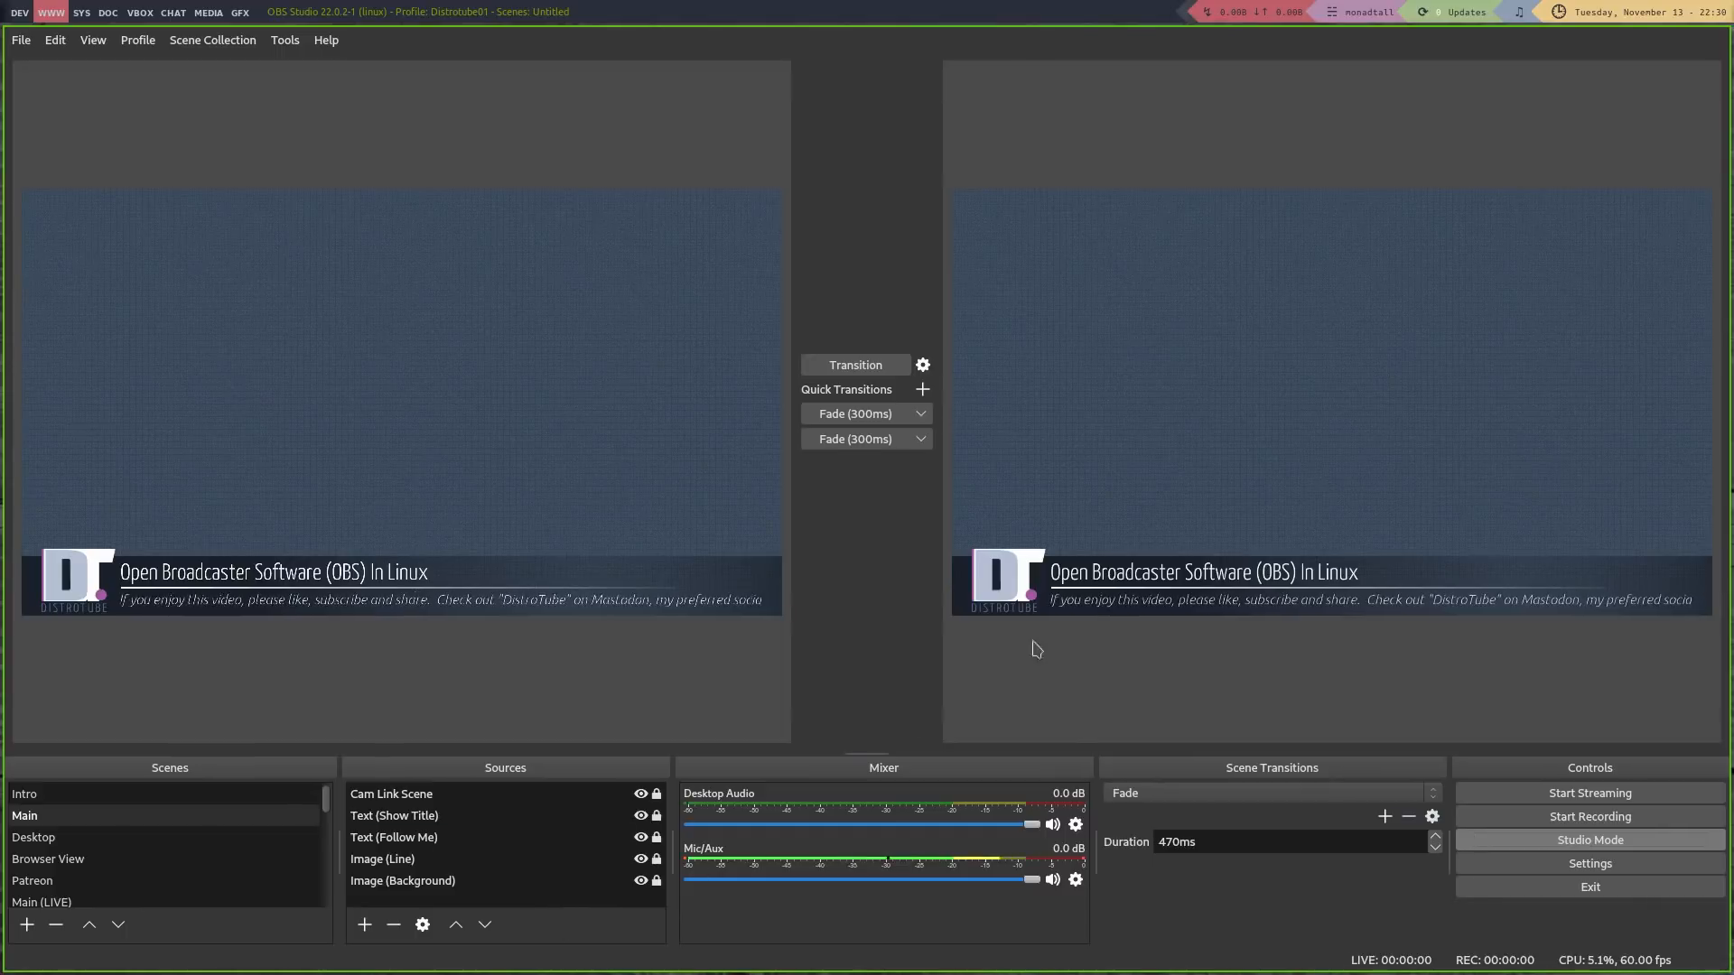
Preview the Desktop scene and send it live, then do the same with the Patreon scene
left_click(87, 839)
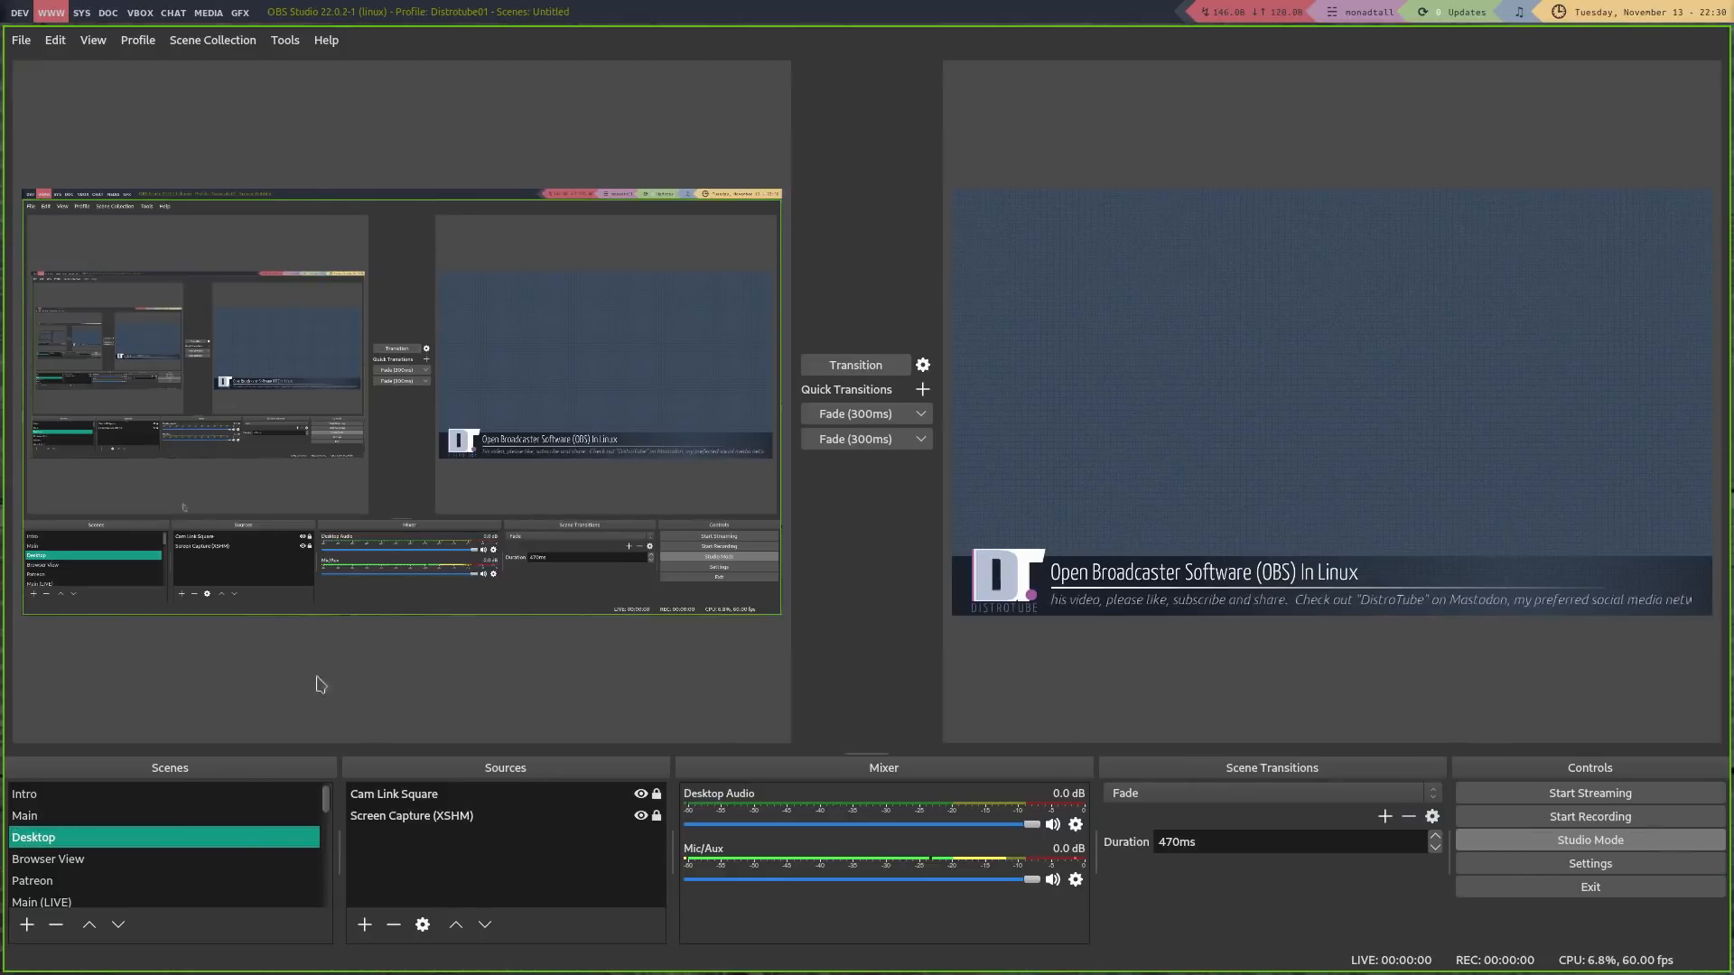
left_click(878, 365)
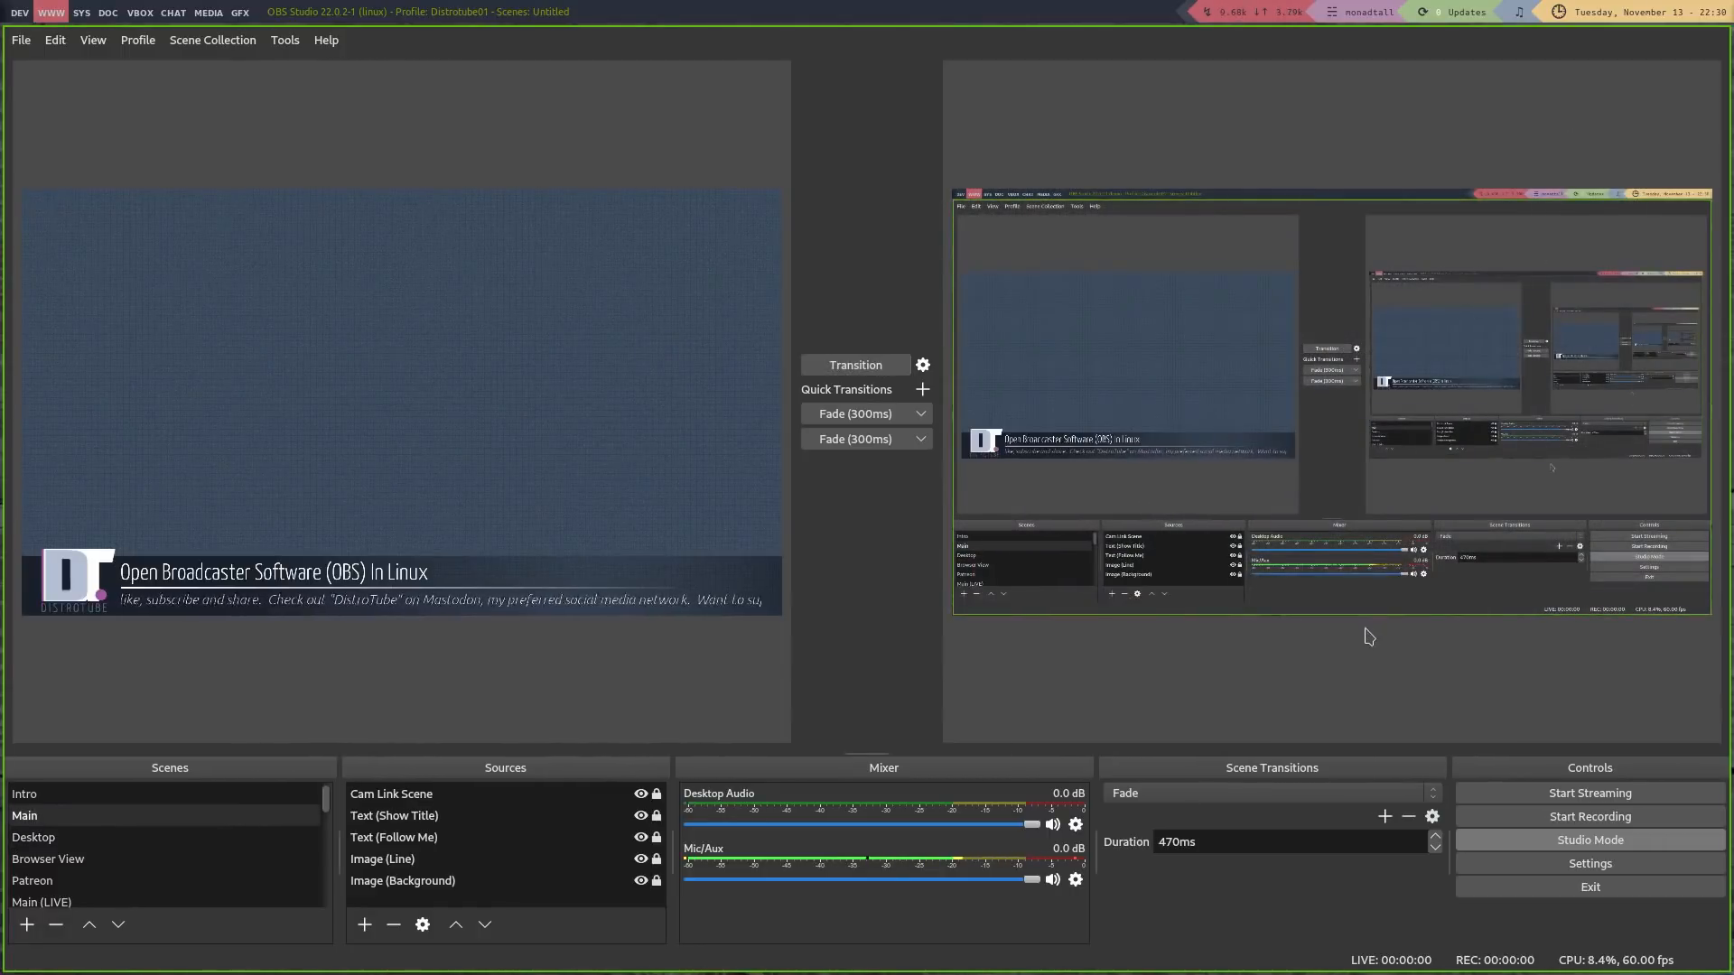
left_click(171, 880)
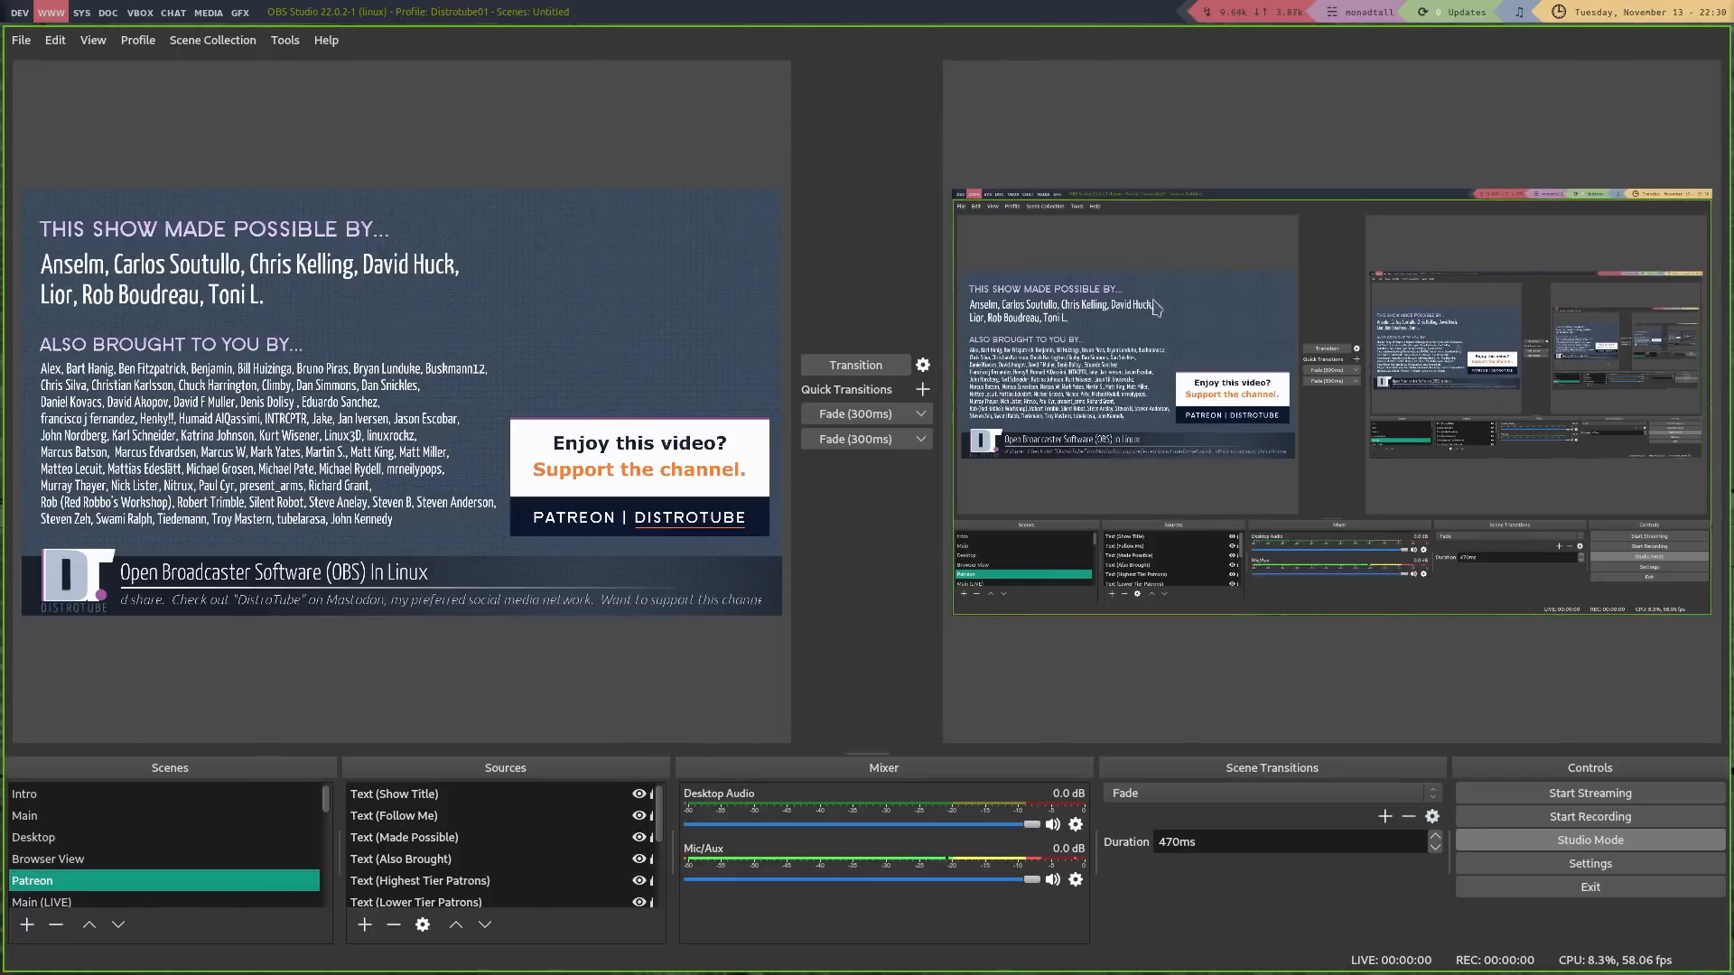
left_click(837, 365)
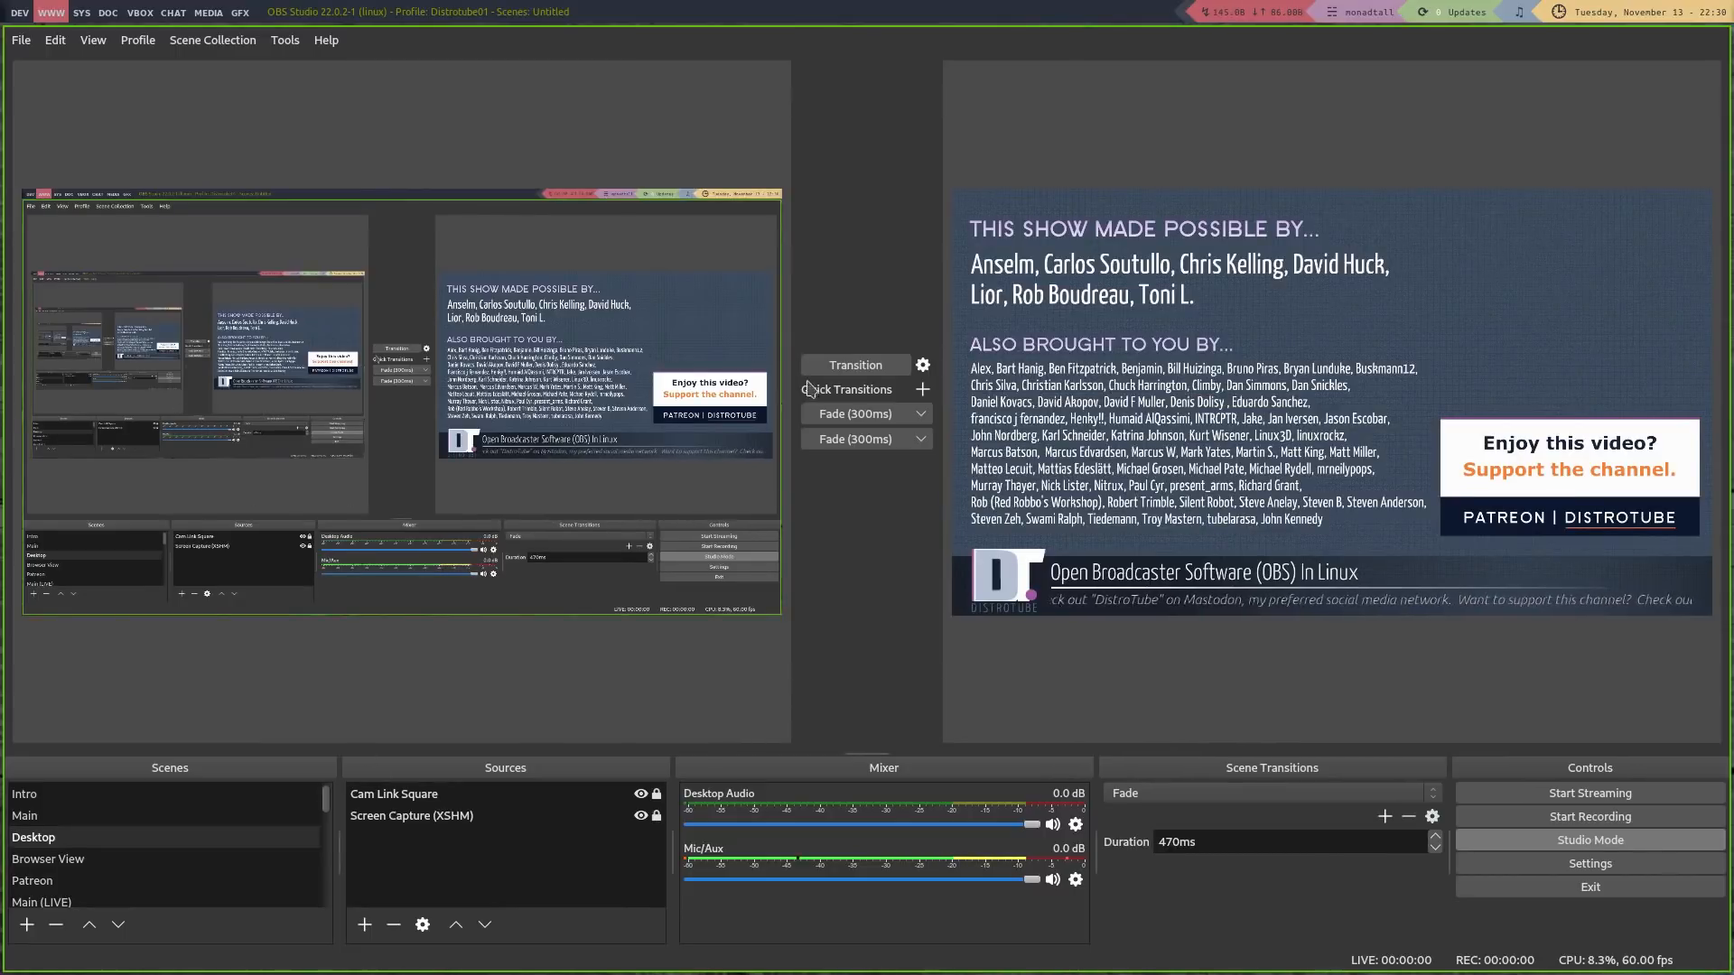
Swap preview and program with the Fade (300ms) quick transition, leaving Desktop live
left_click(855, 418)
left_click(857, 417)
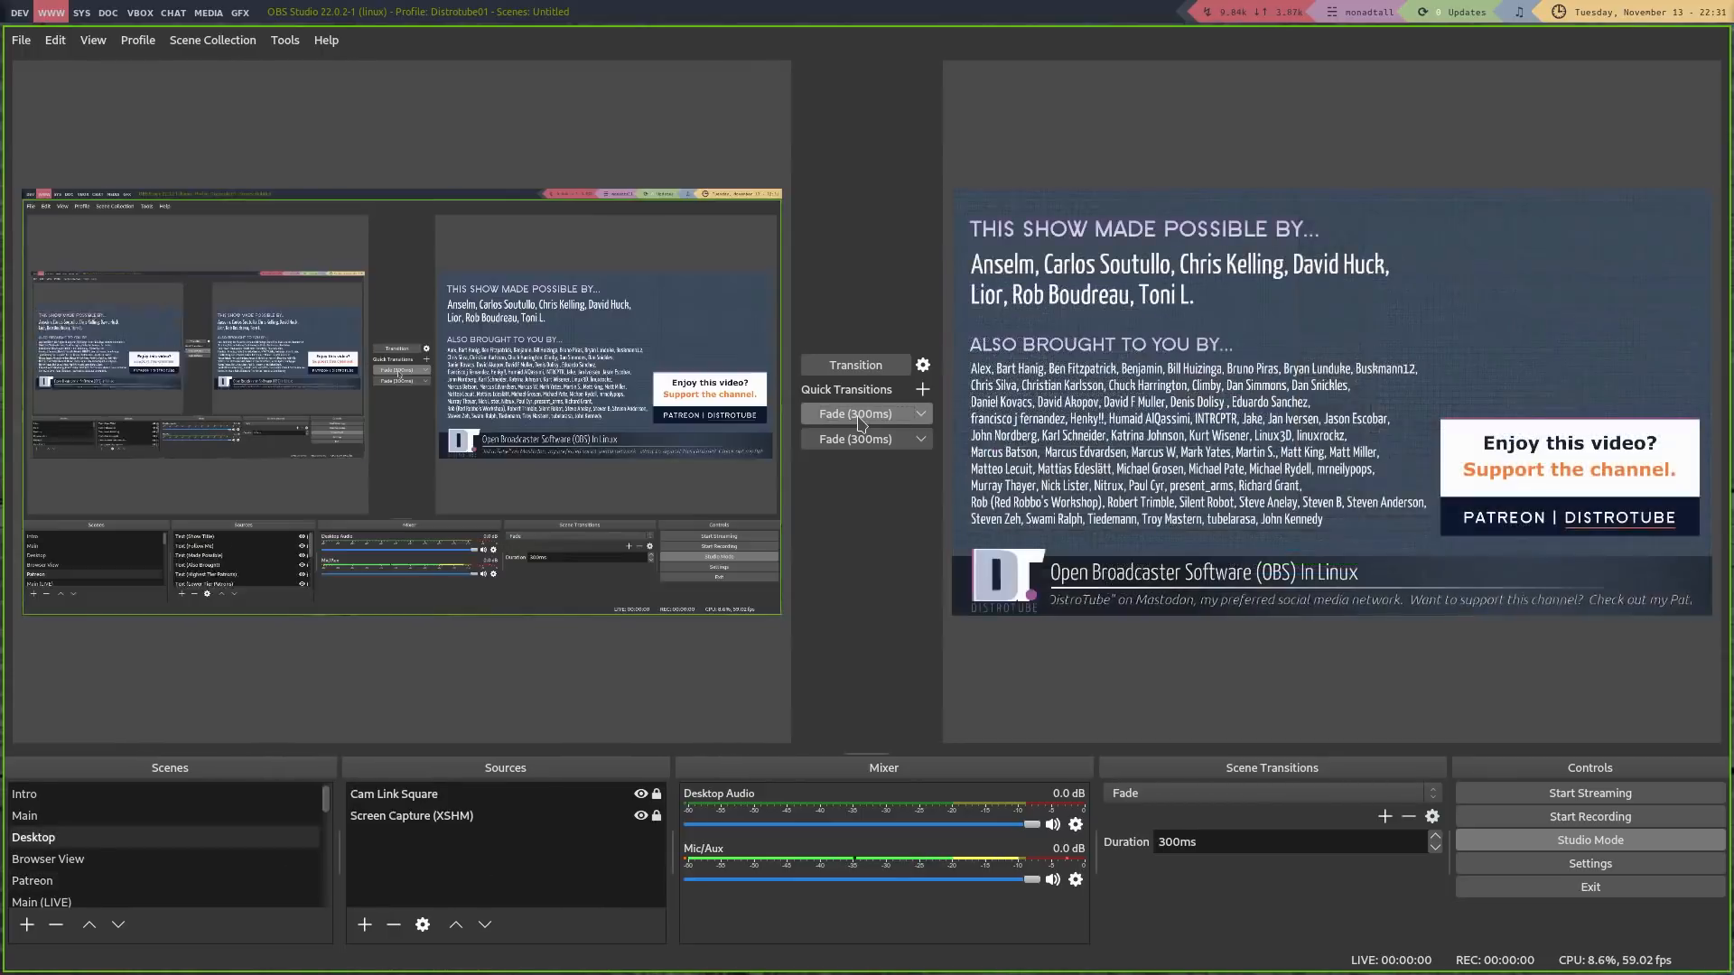
left_click(850, 441)
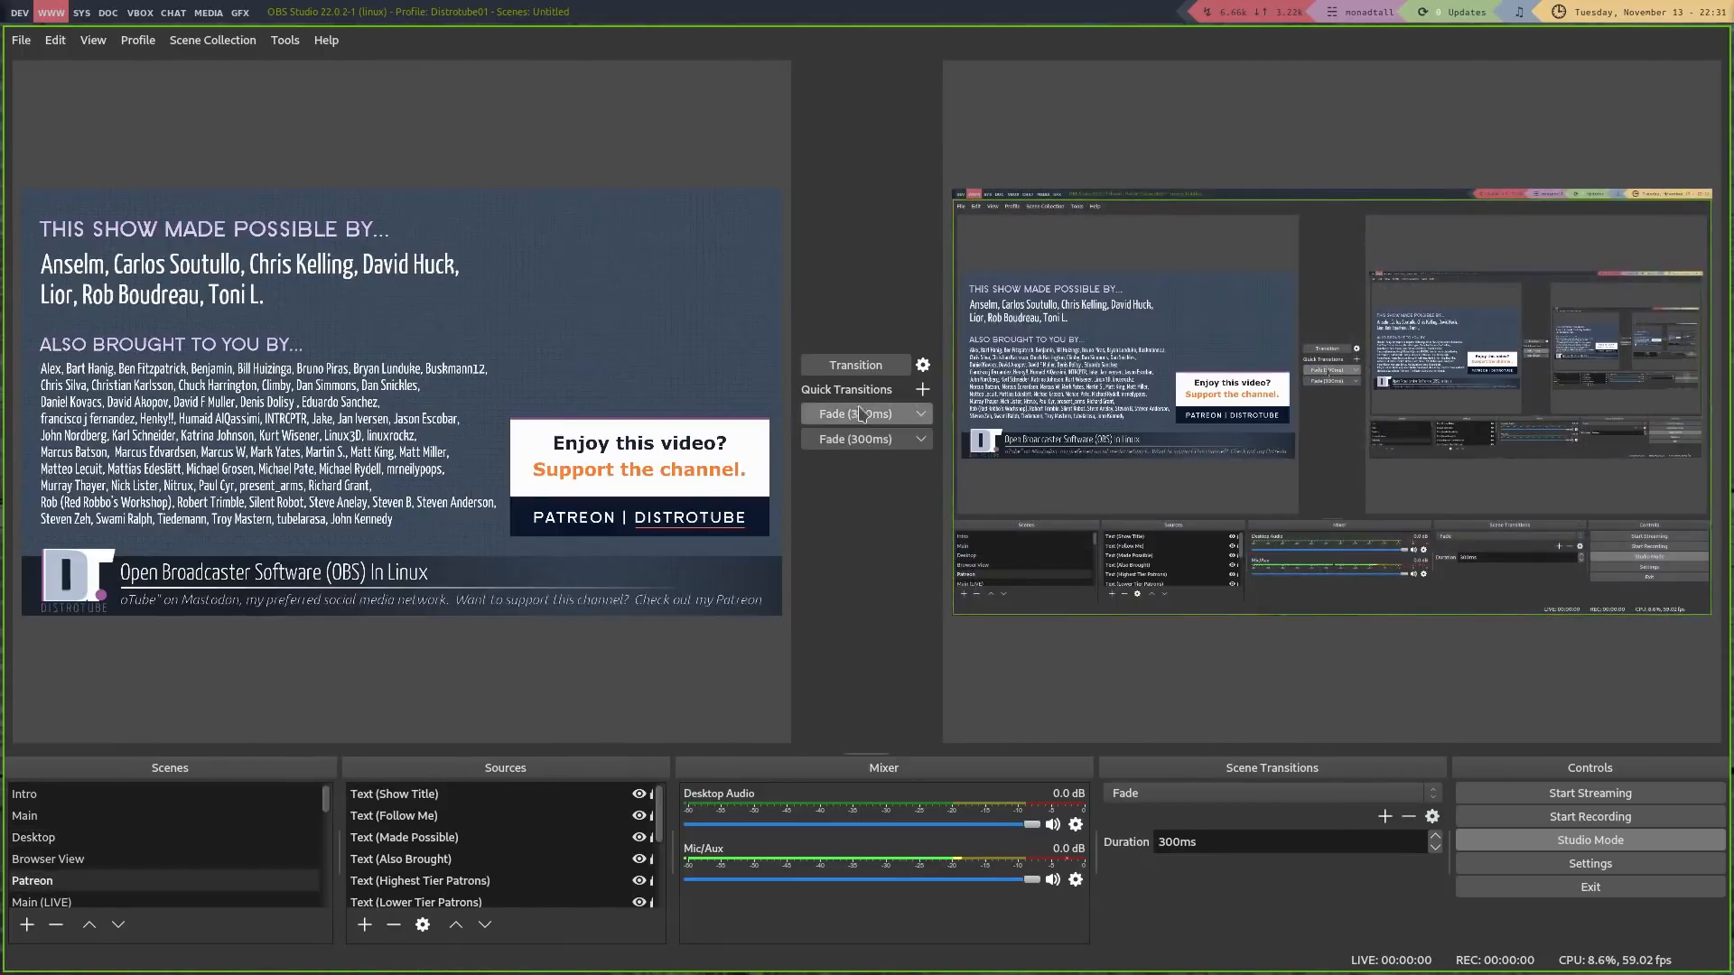
left_click(922, 365)
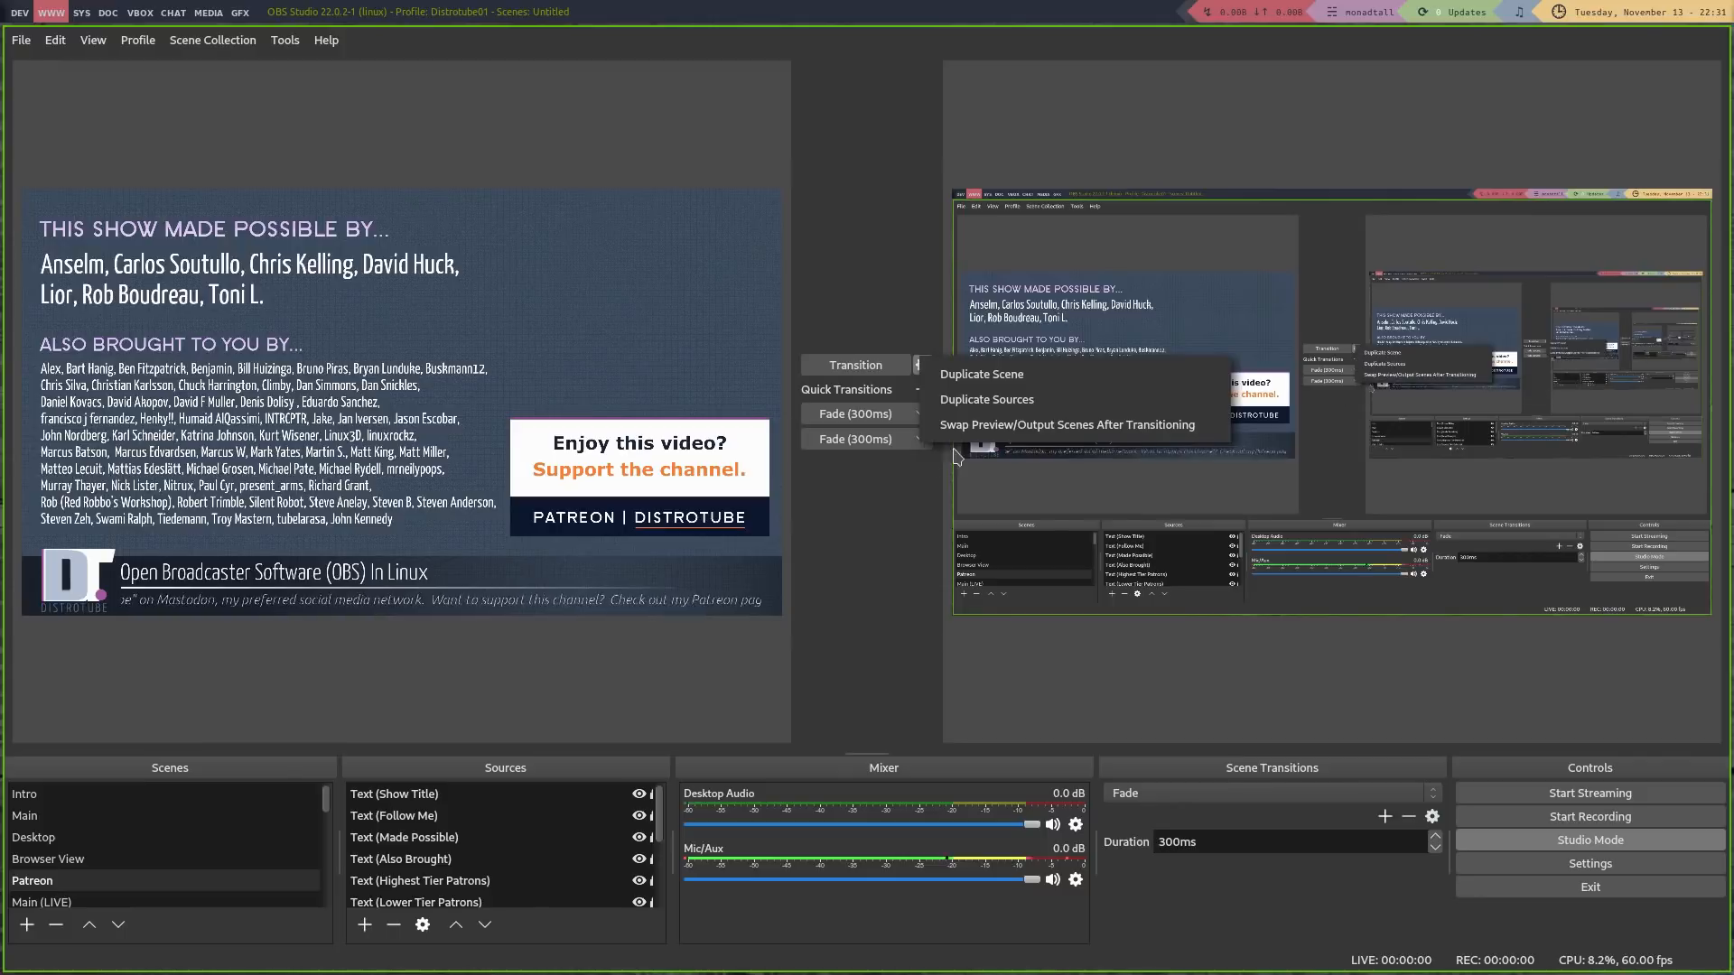
Add a third Fade (300ms) quick transition
left_click(882, 400)
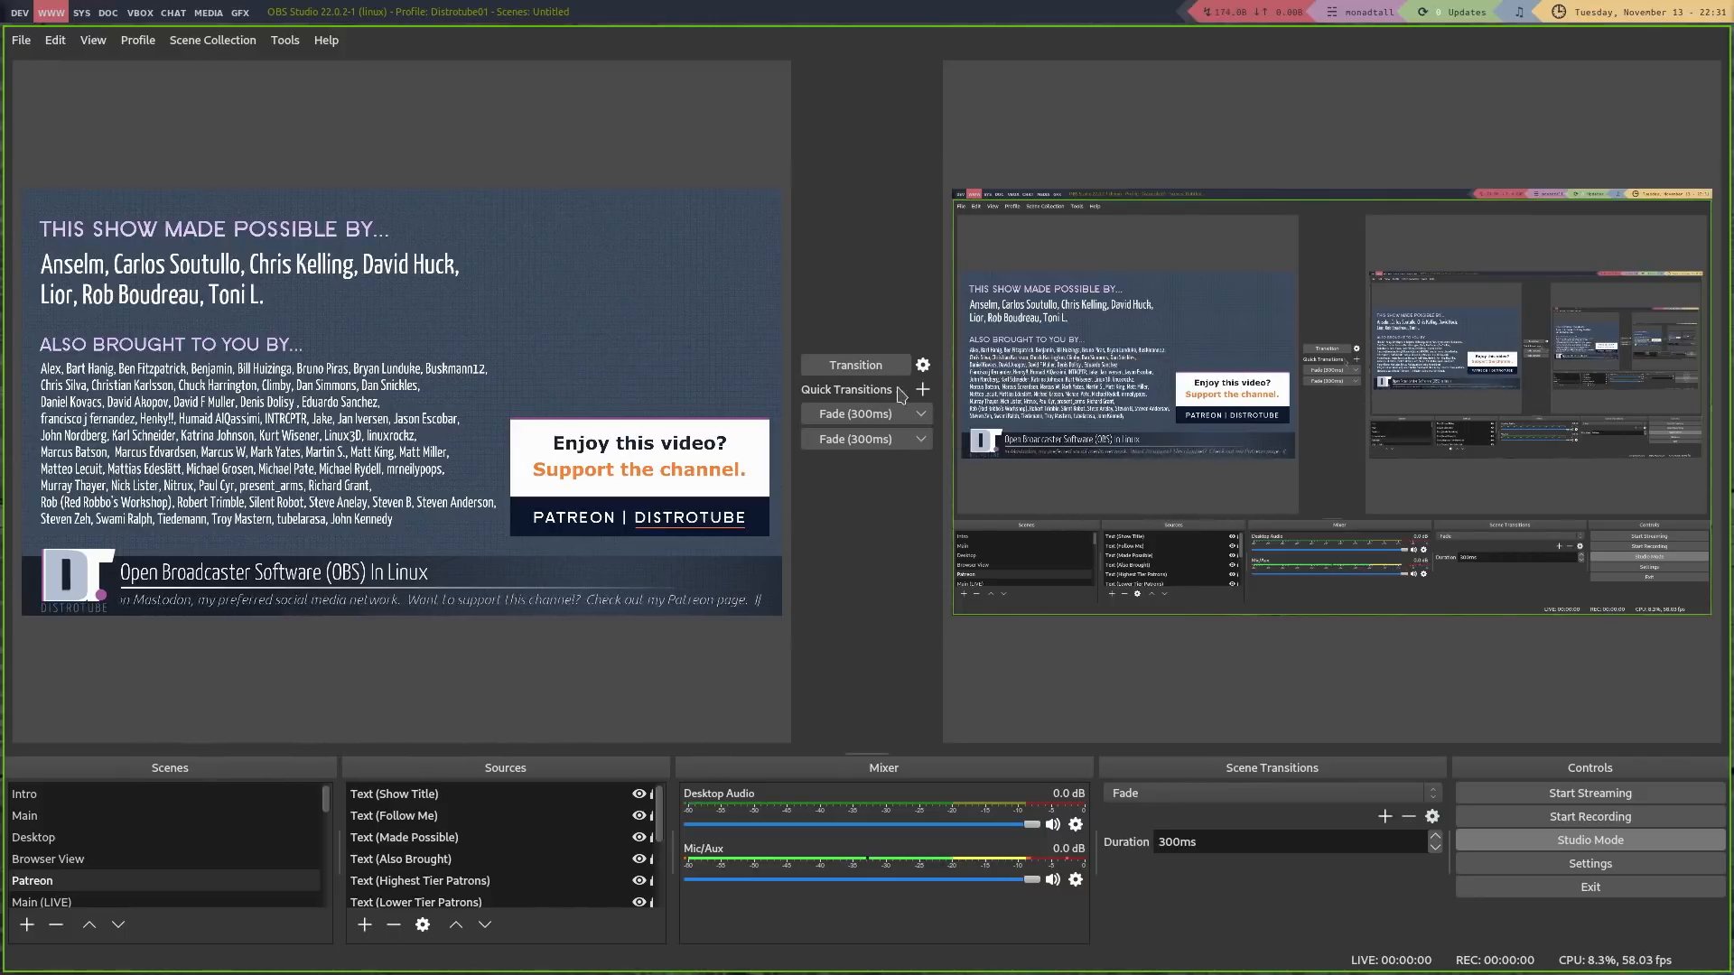
left_click(922, 390)
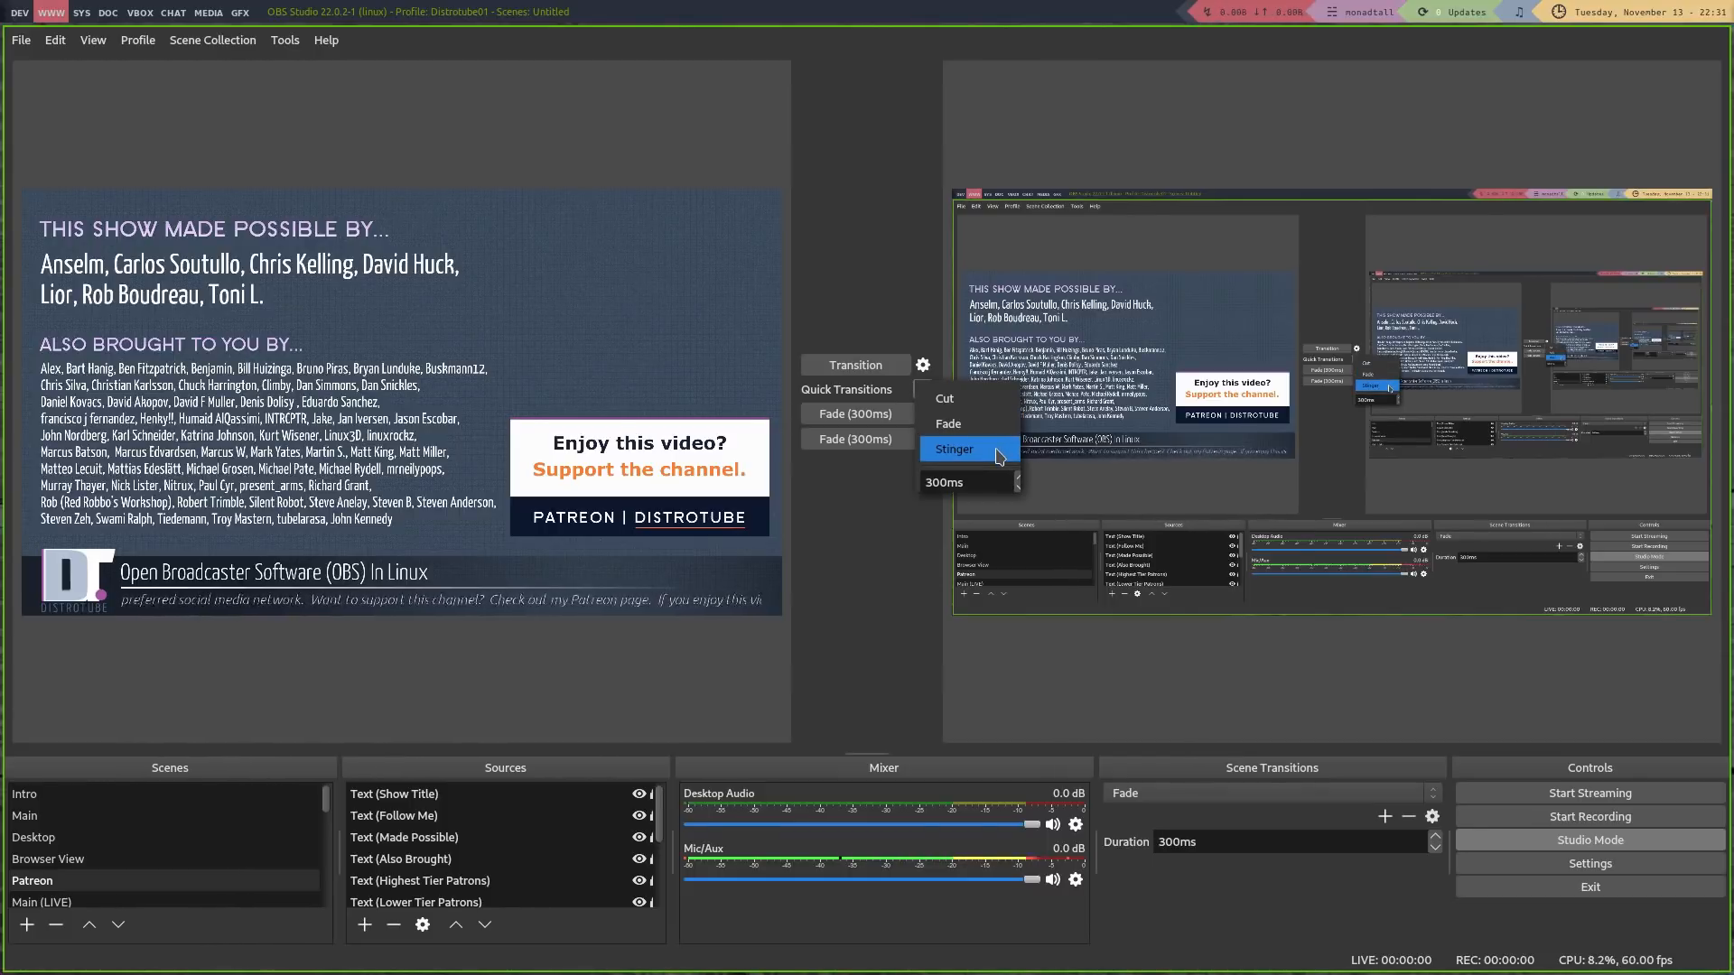
left_click(1012, 723)
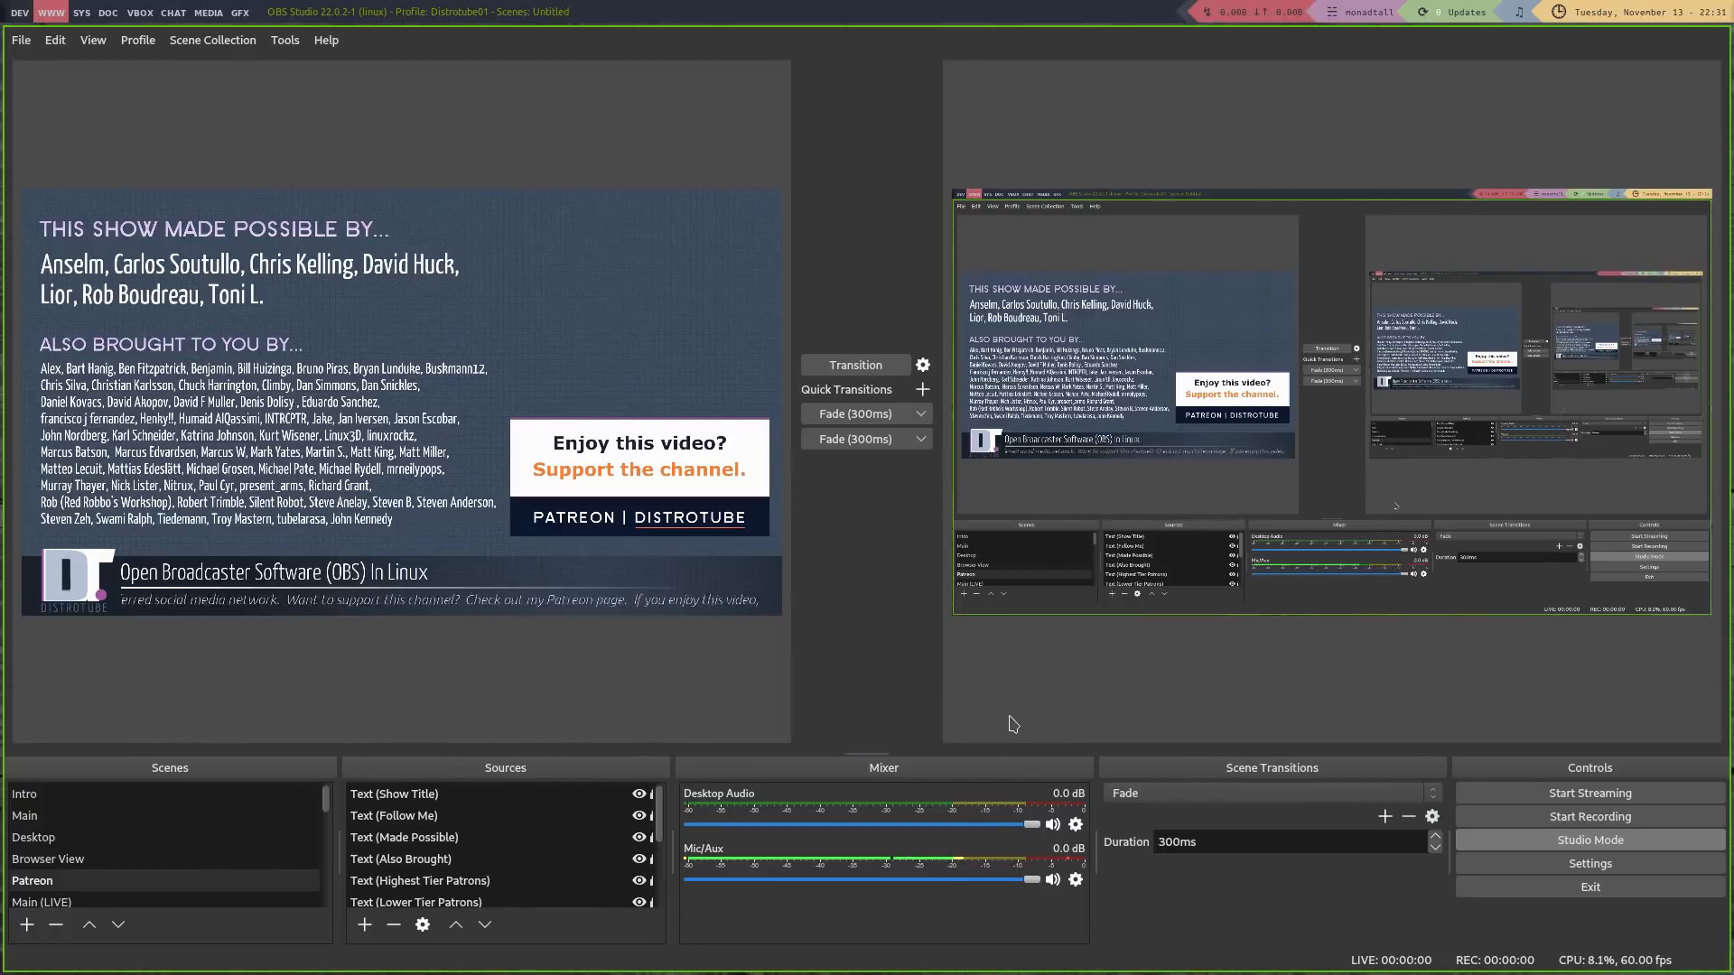
left_click(922, 389)
left_click(999, 434)
Swap program and preview, load Main into preview, and turn Studio Mode off
left_click(883, 354)
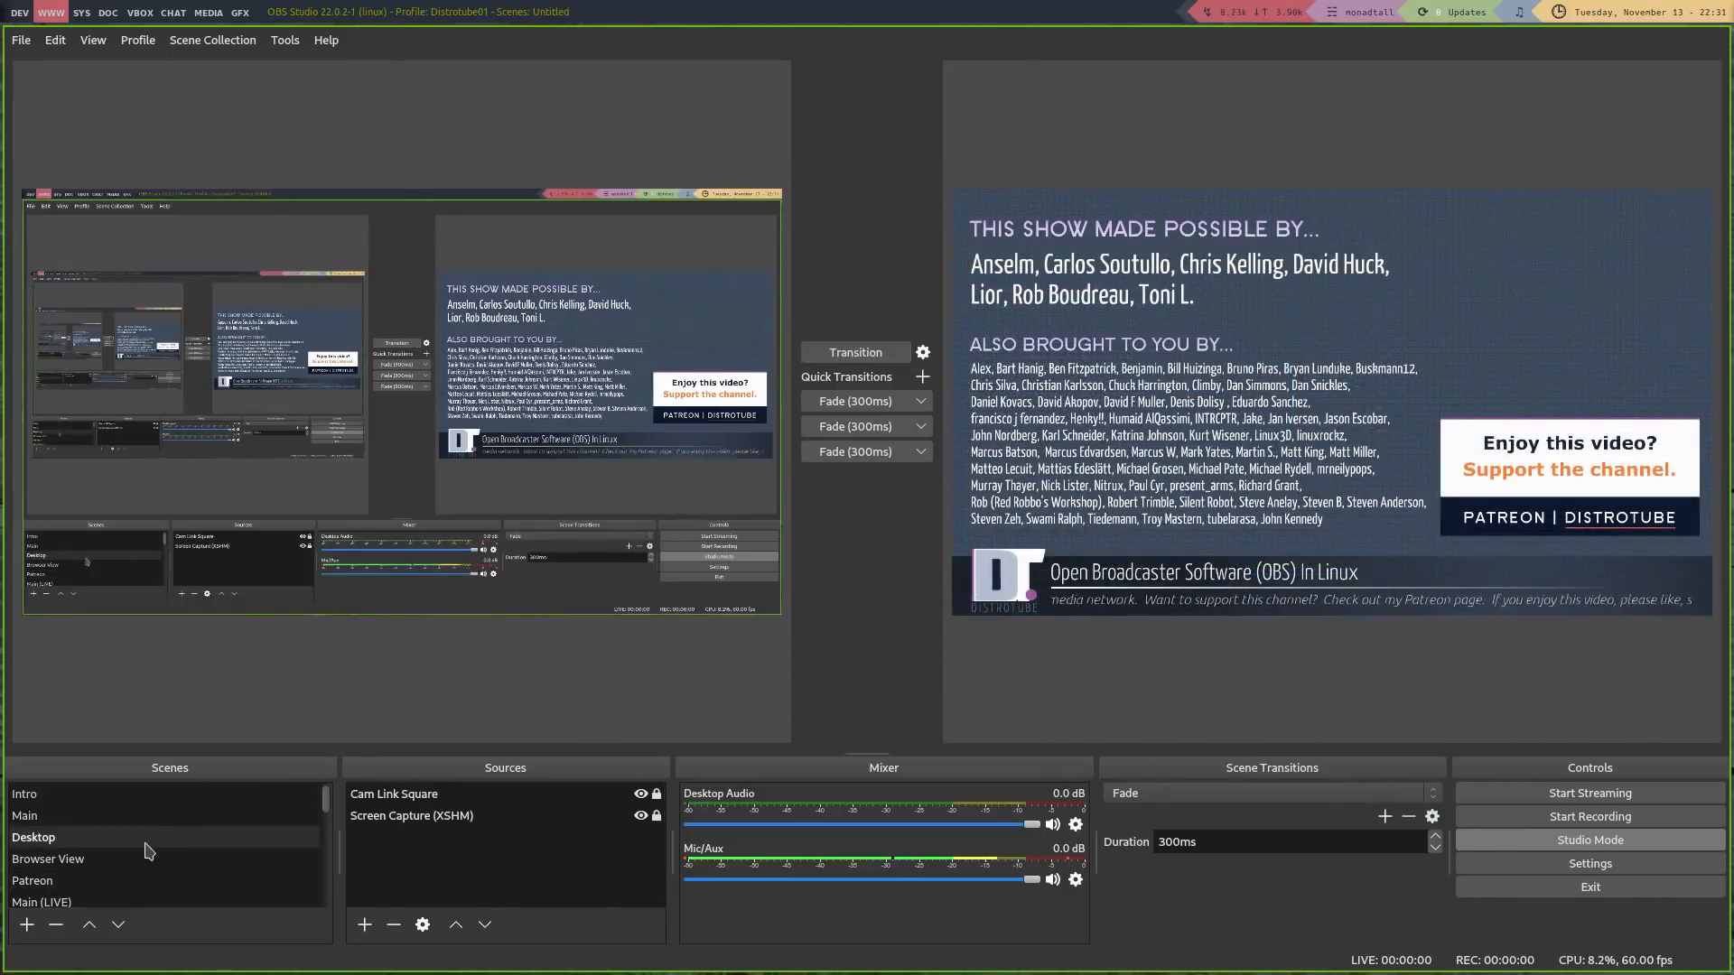
left_click(155, 818)
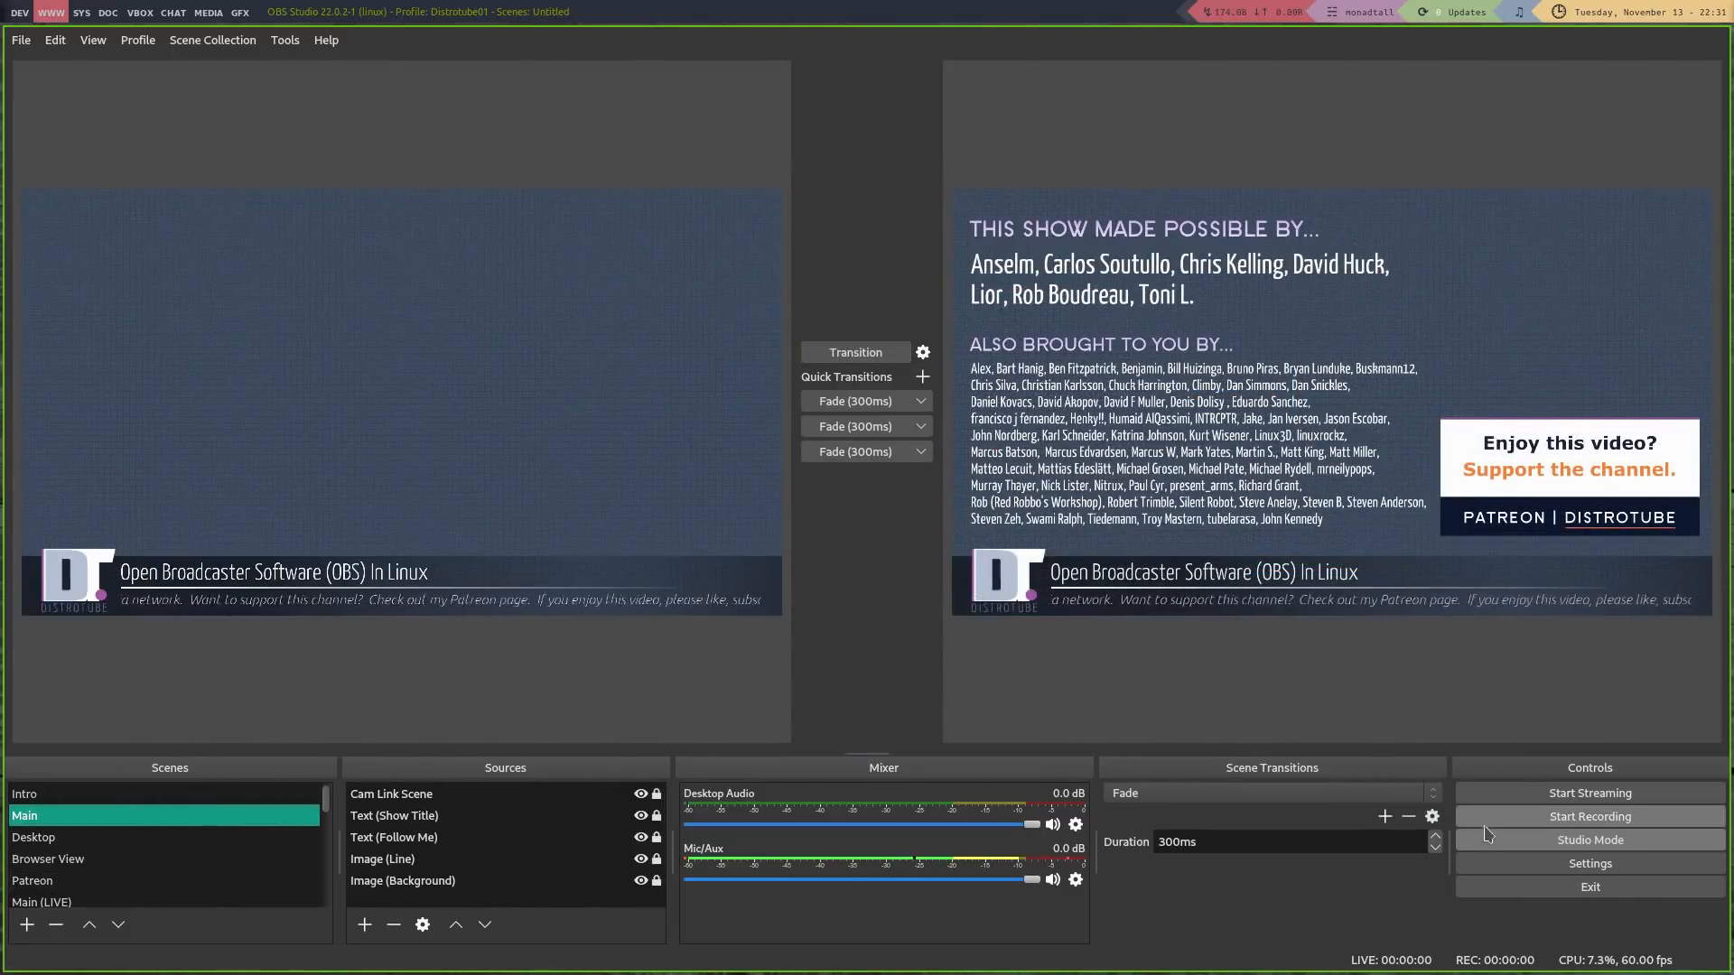
left_click(1535, 840)
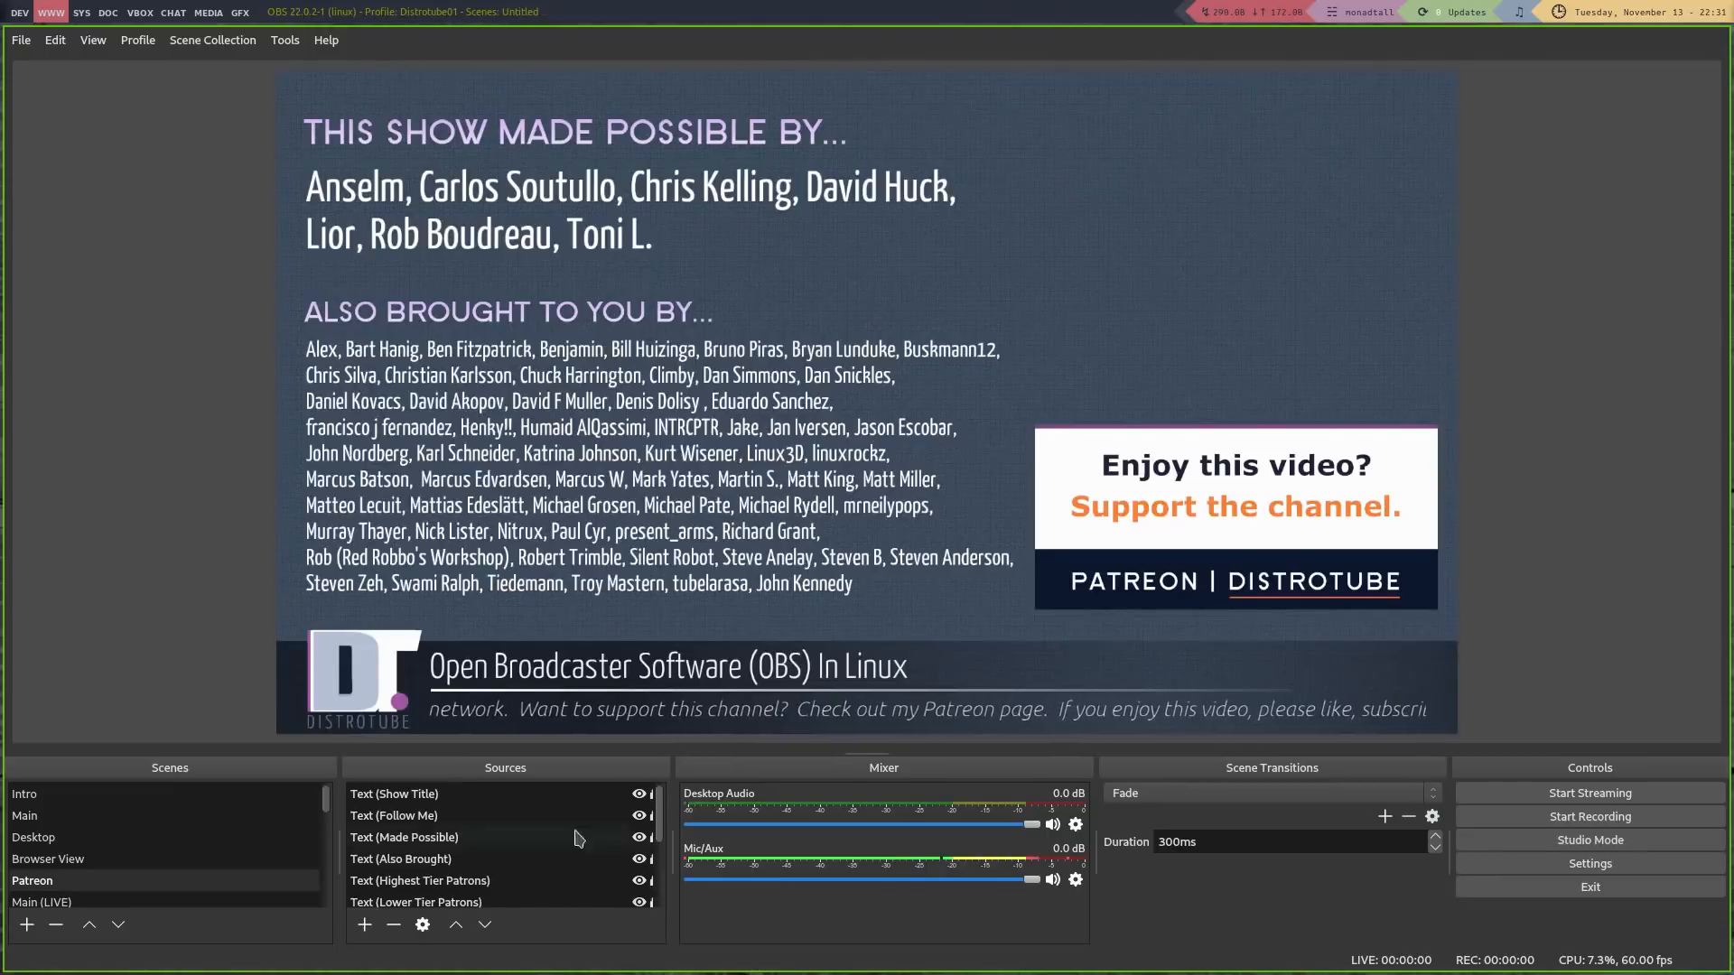
Return to the Main scene and open the Mic/Aux Properties from the Mixer gear menu
left_click(153, 817)
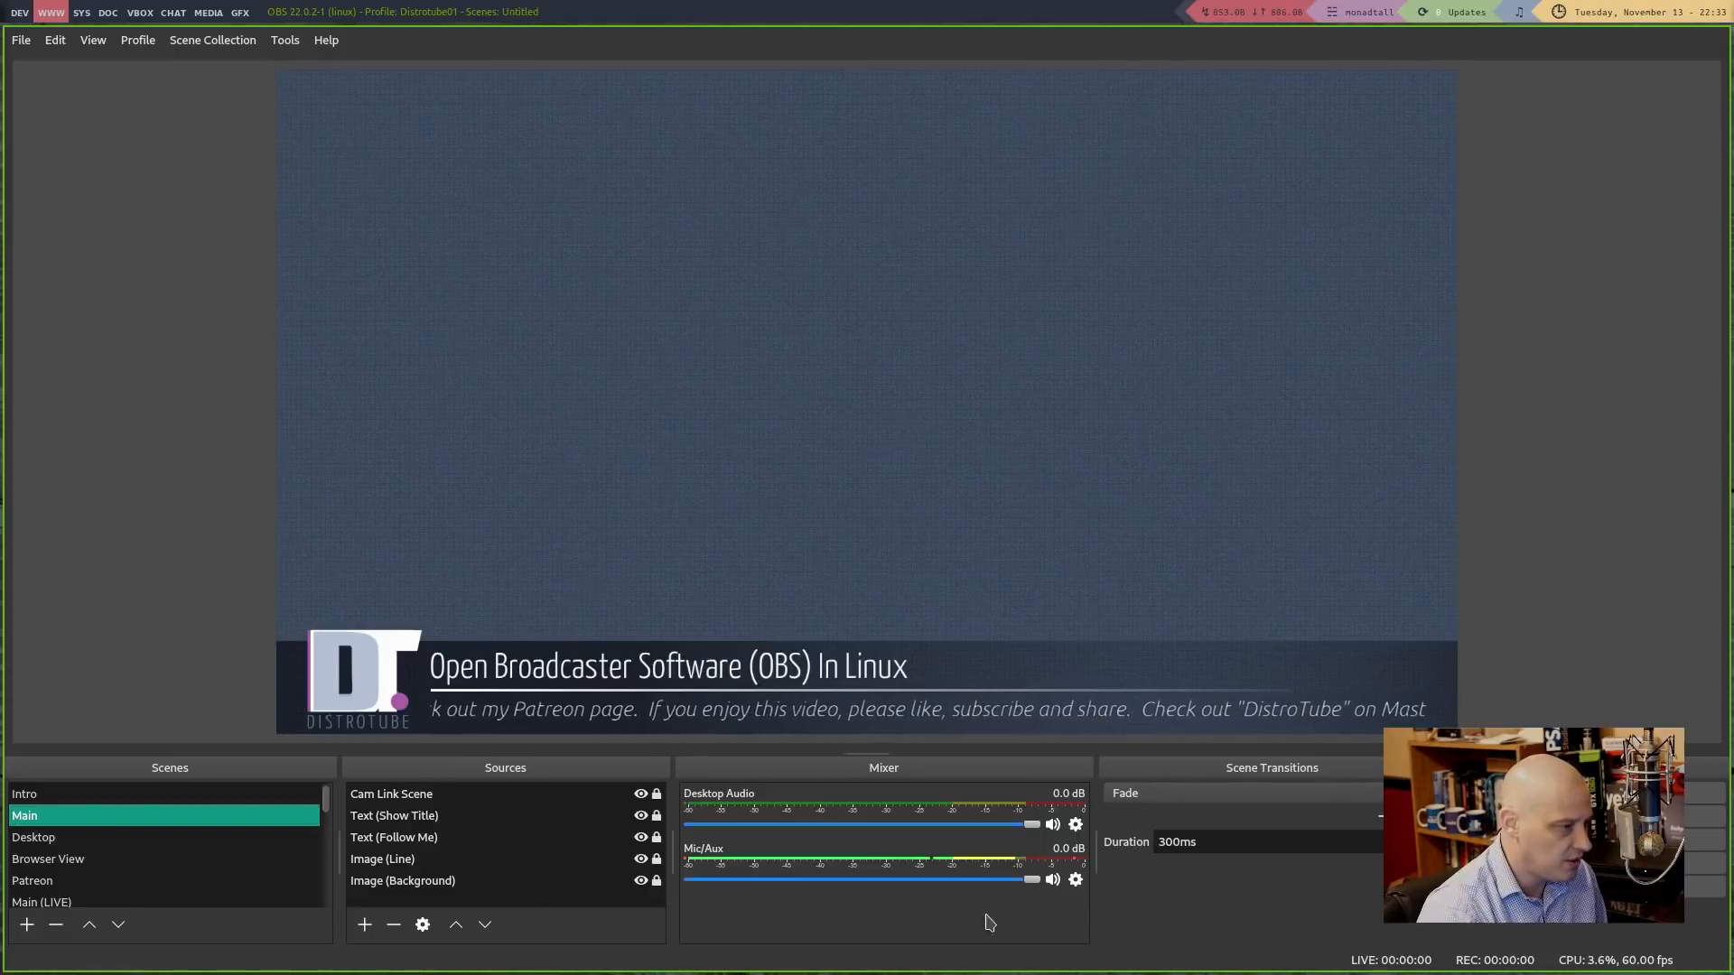
left_click(1075, 880)
left_click(1119, 840)
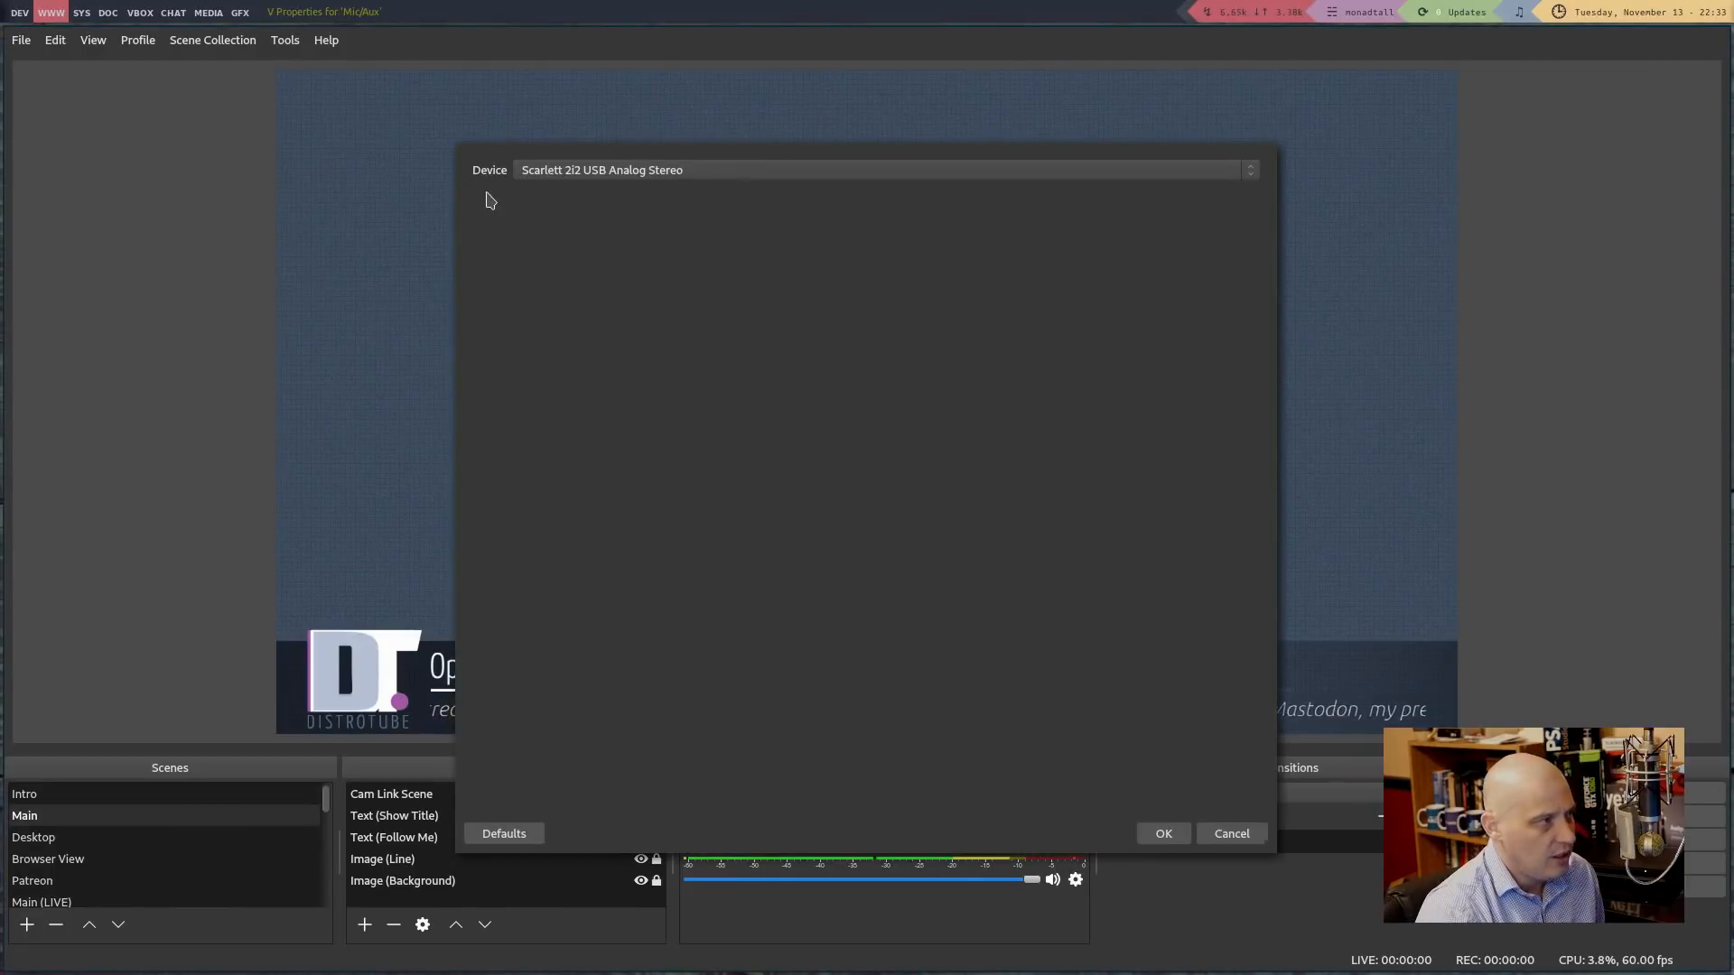
Set the Mic/Aux device to Scarlett 2i2 USB Analog Stereo and confirm with OK
left_click(604, 181)
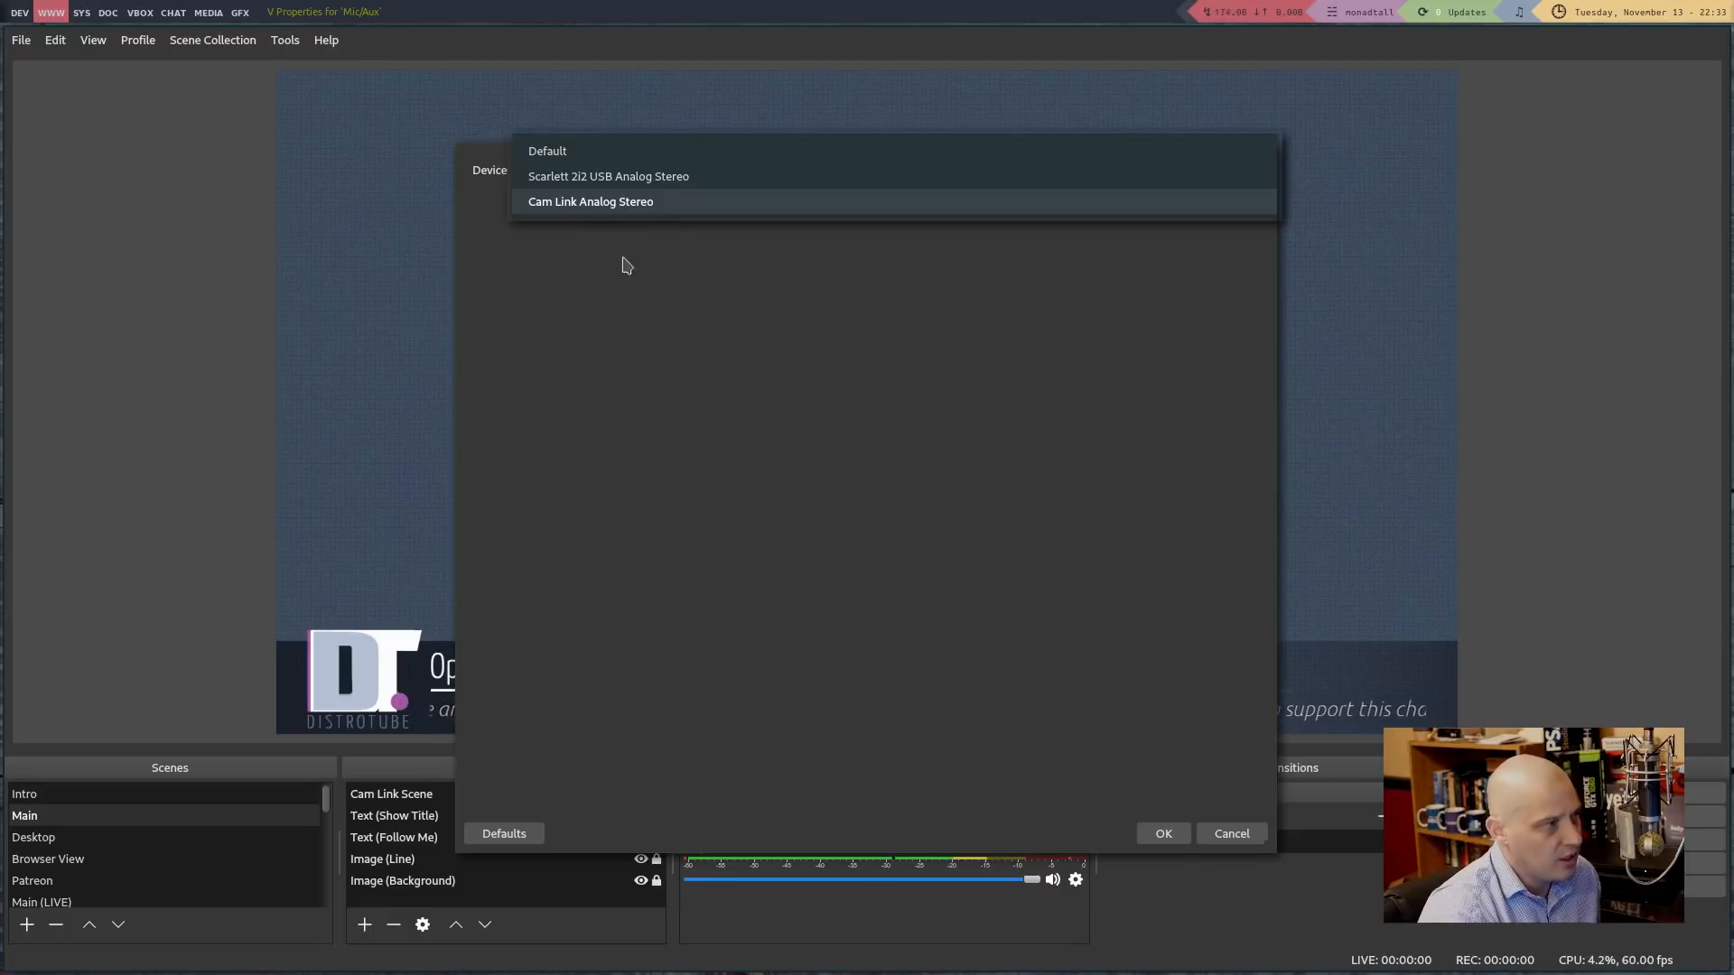
left_click(609, 176)
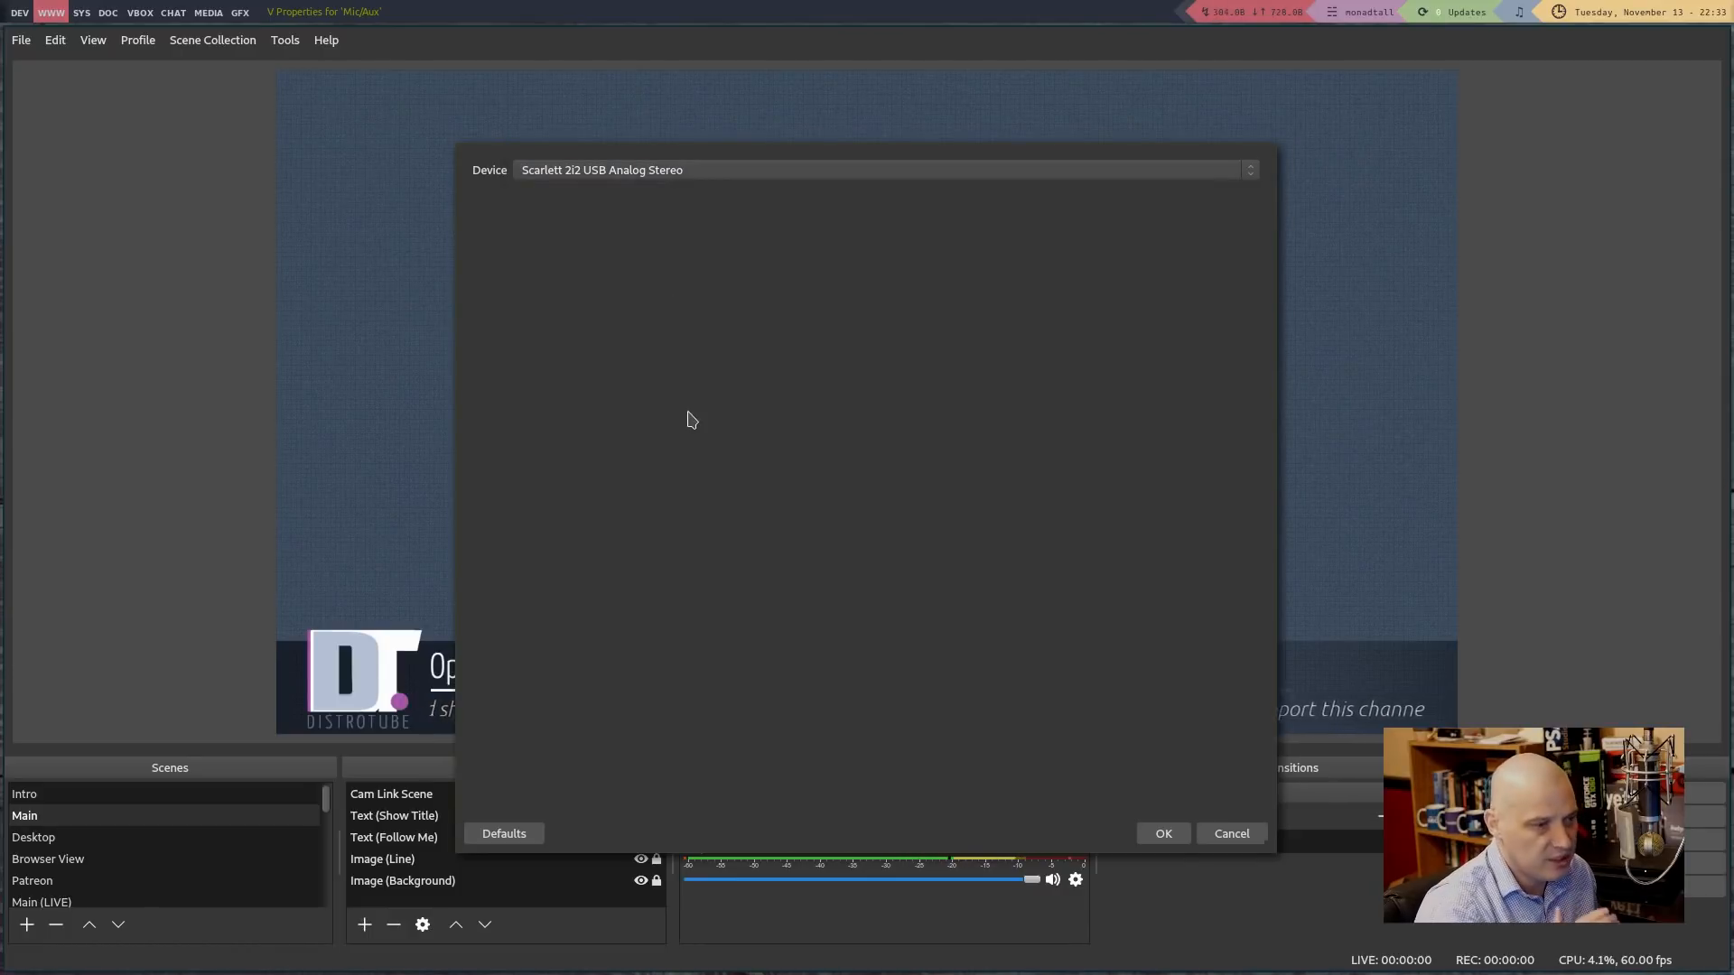
left_click(1156, 836)
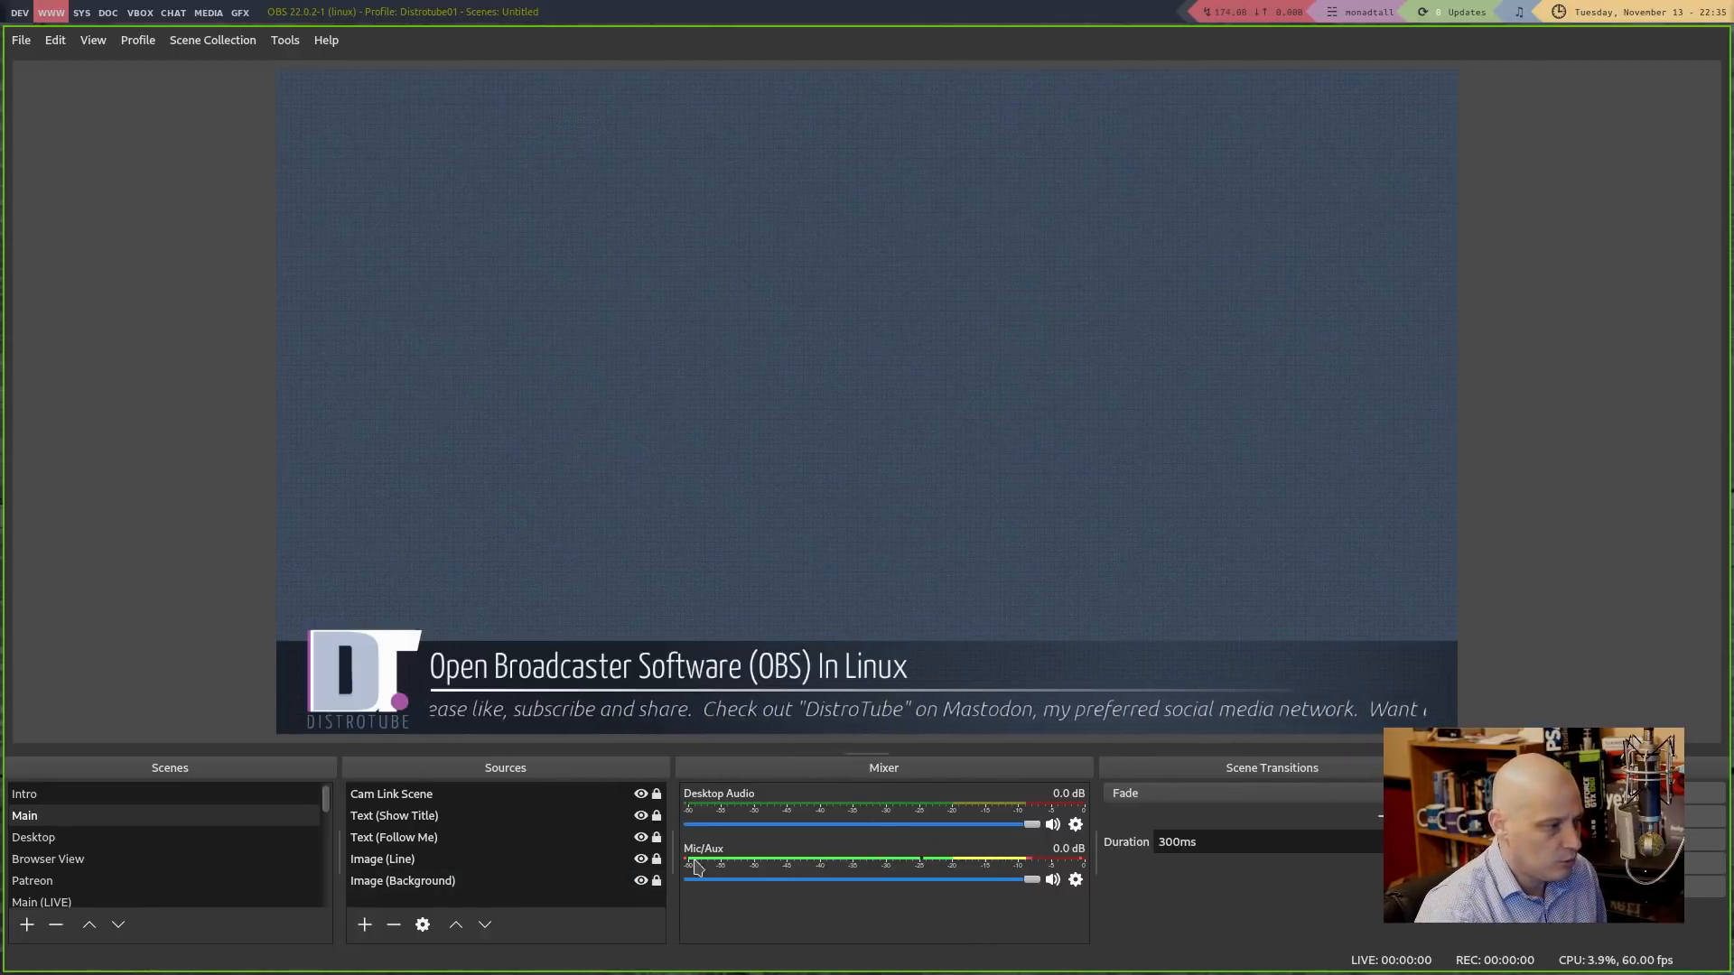
Open the Mic/Aux Filters window from the Mixer gear menu
left_click(1074, 880)
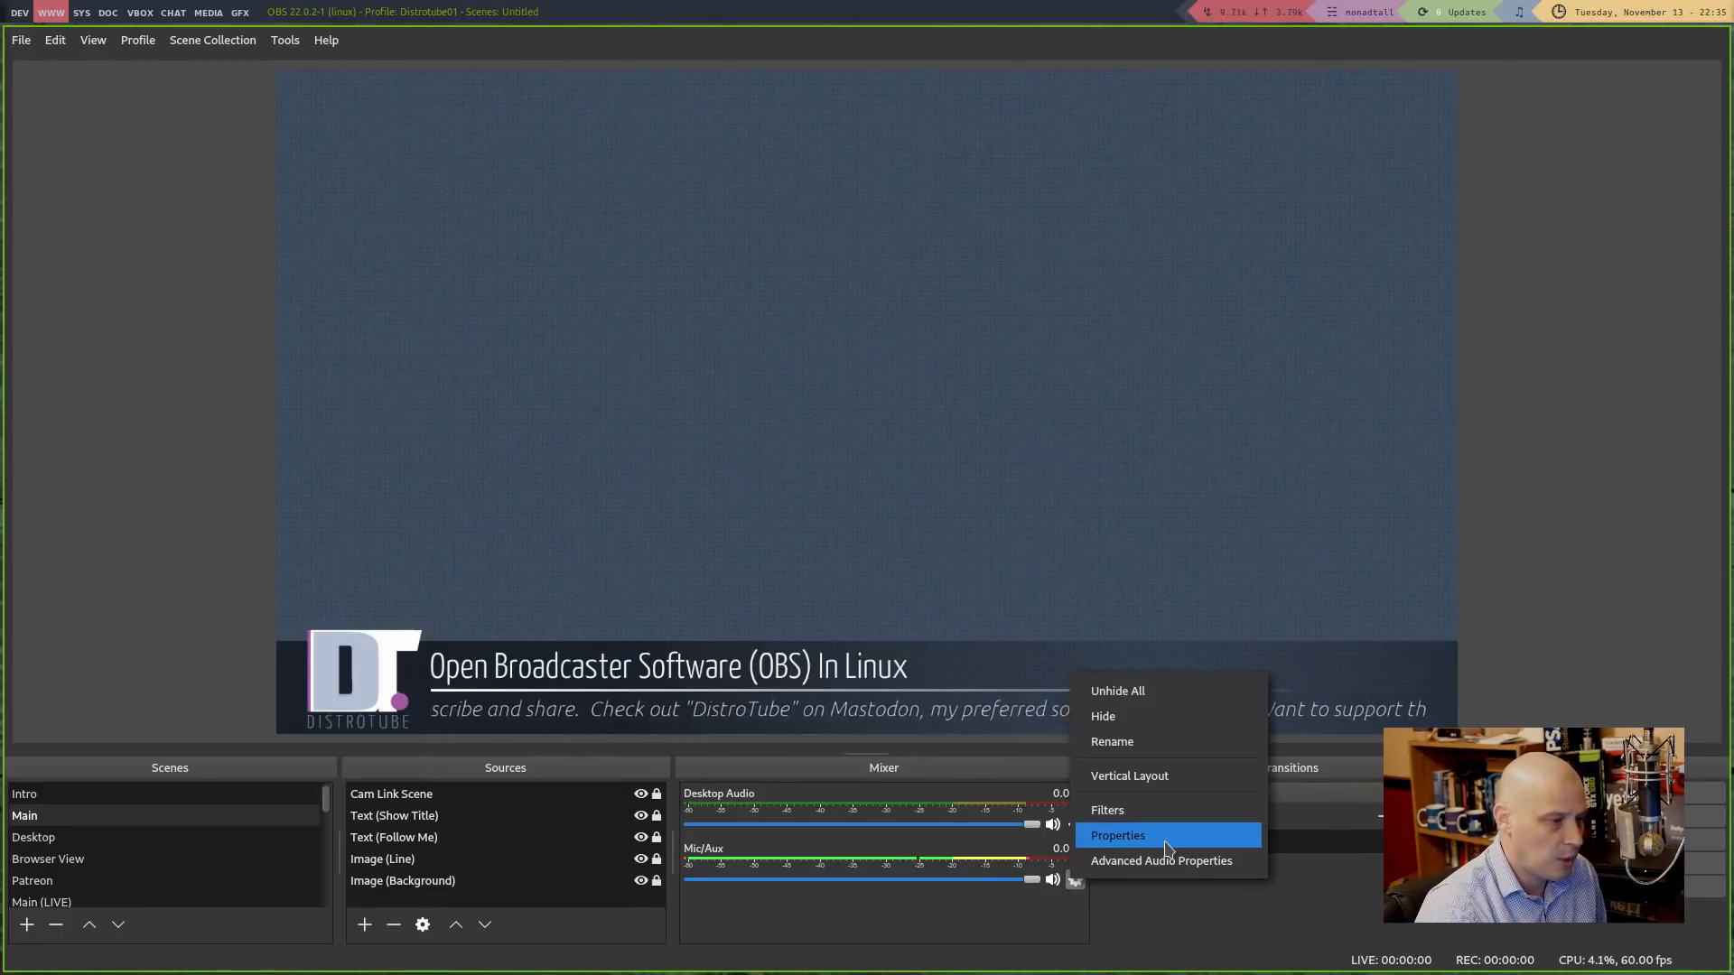
left_click(1168, 813)
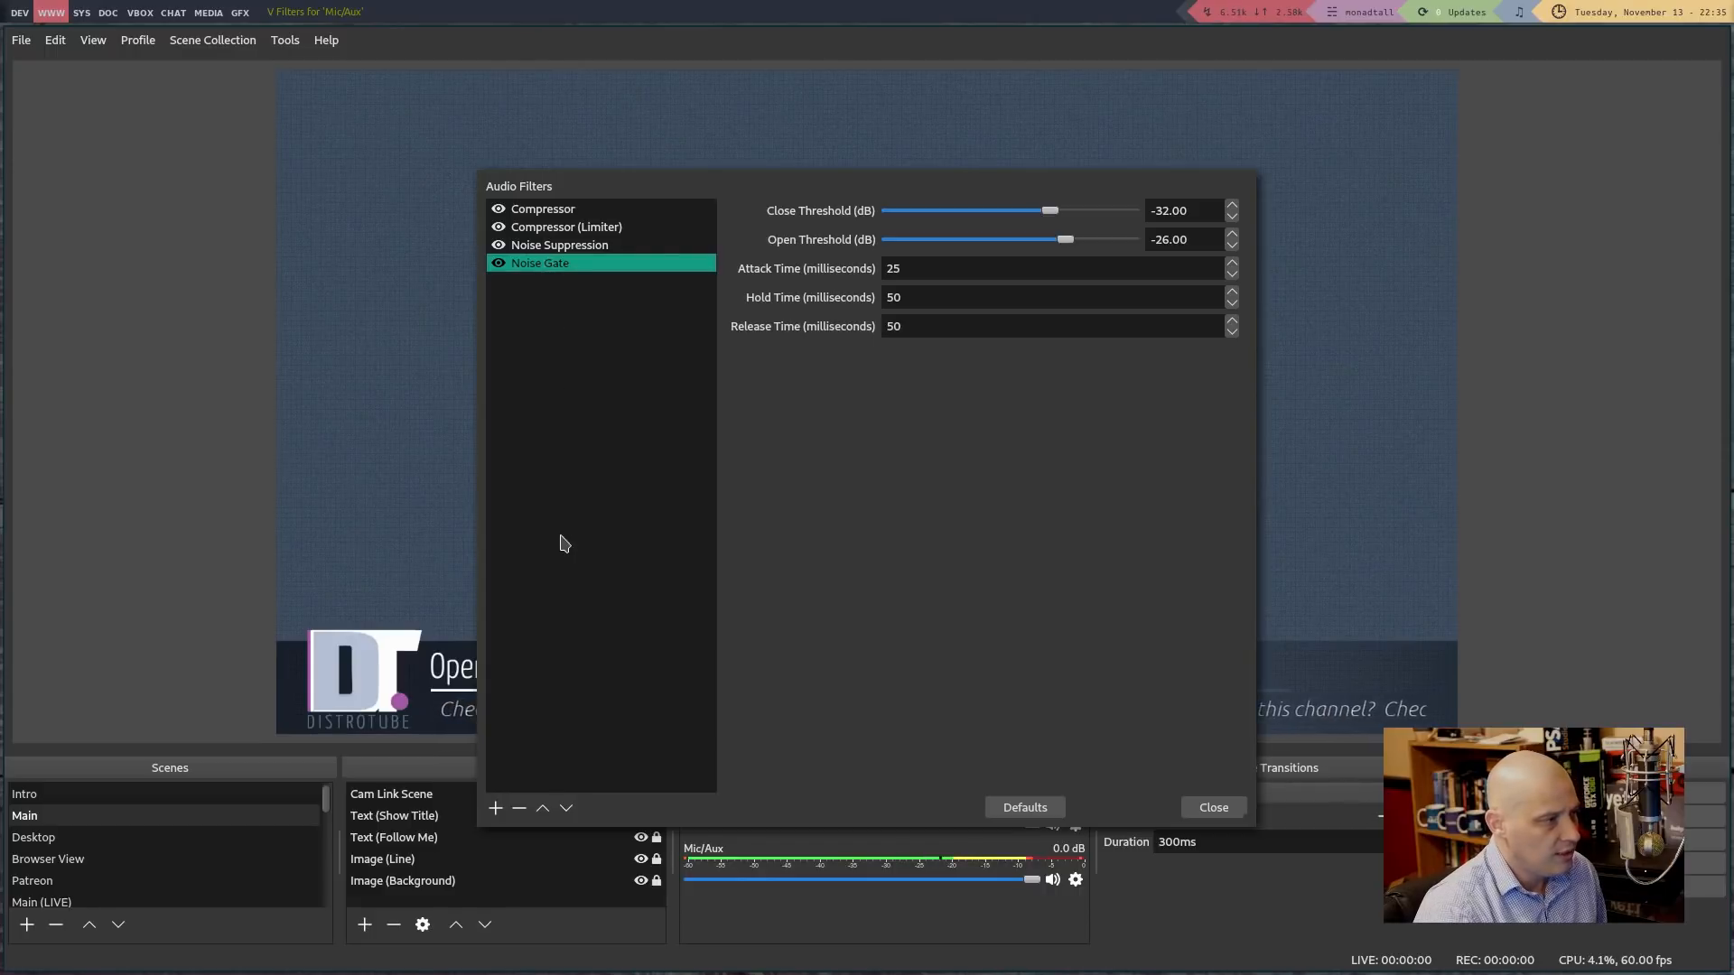
Browse the addable filters without adding any, then show the Compressor (ratio 2.00, threshold -33 dB)
left_click(498, 806)
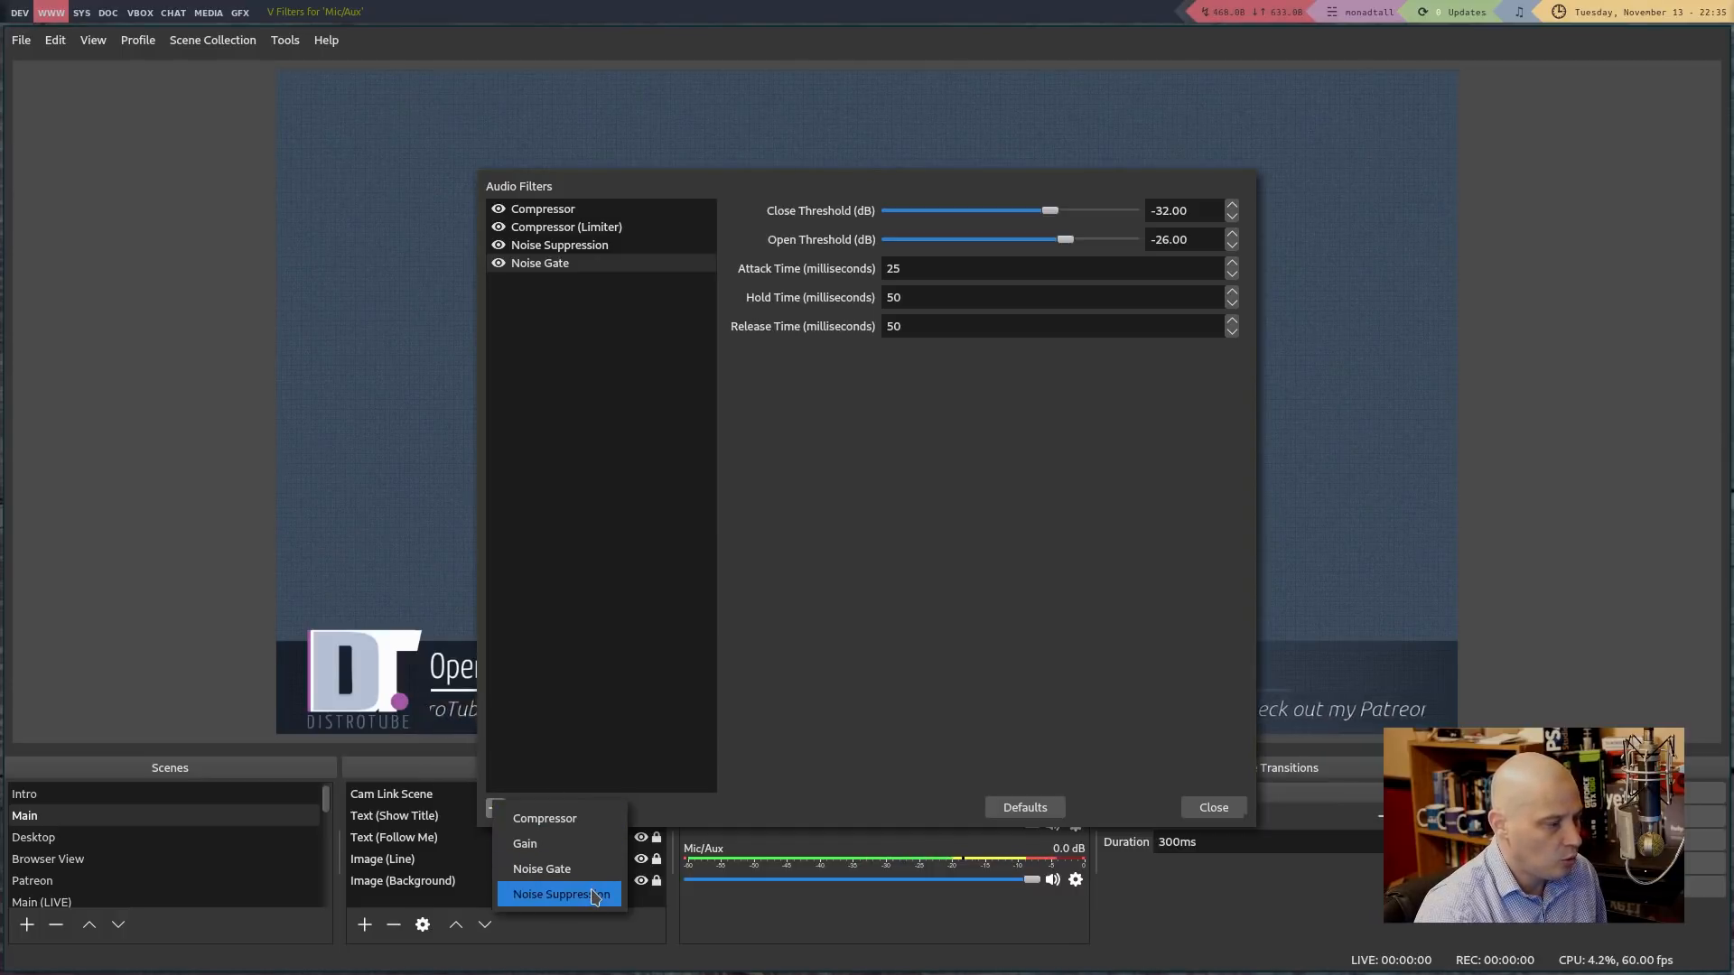
key("Escape")
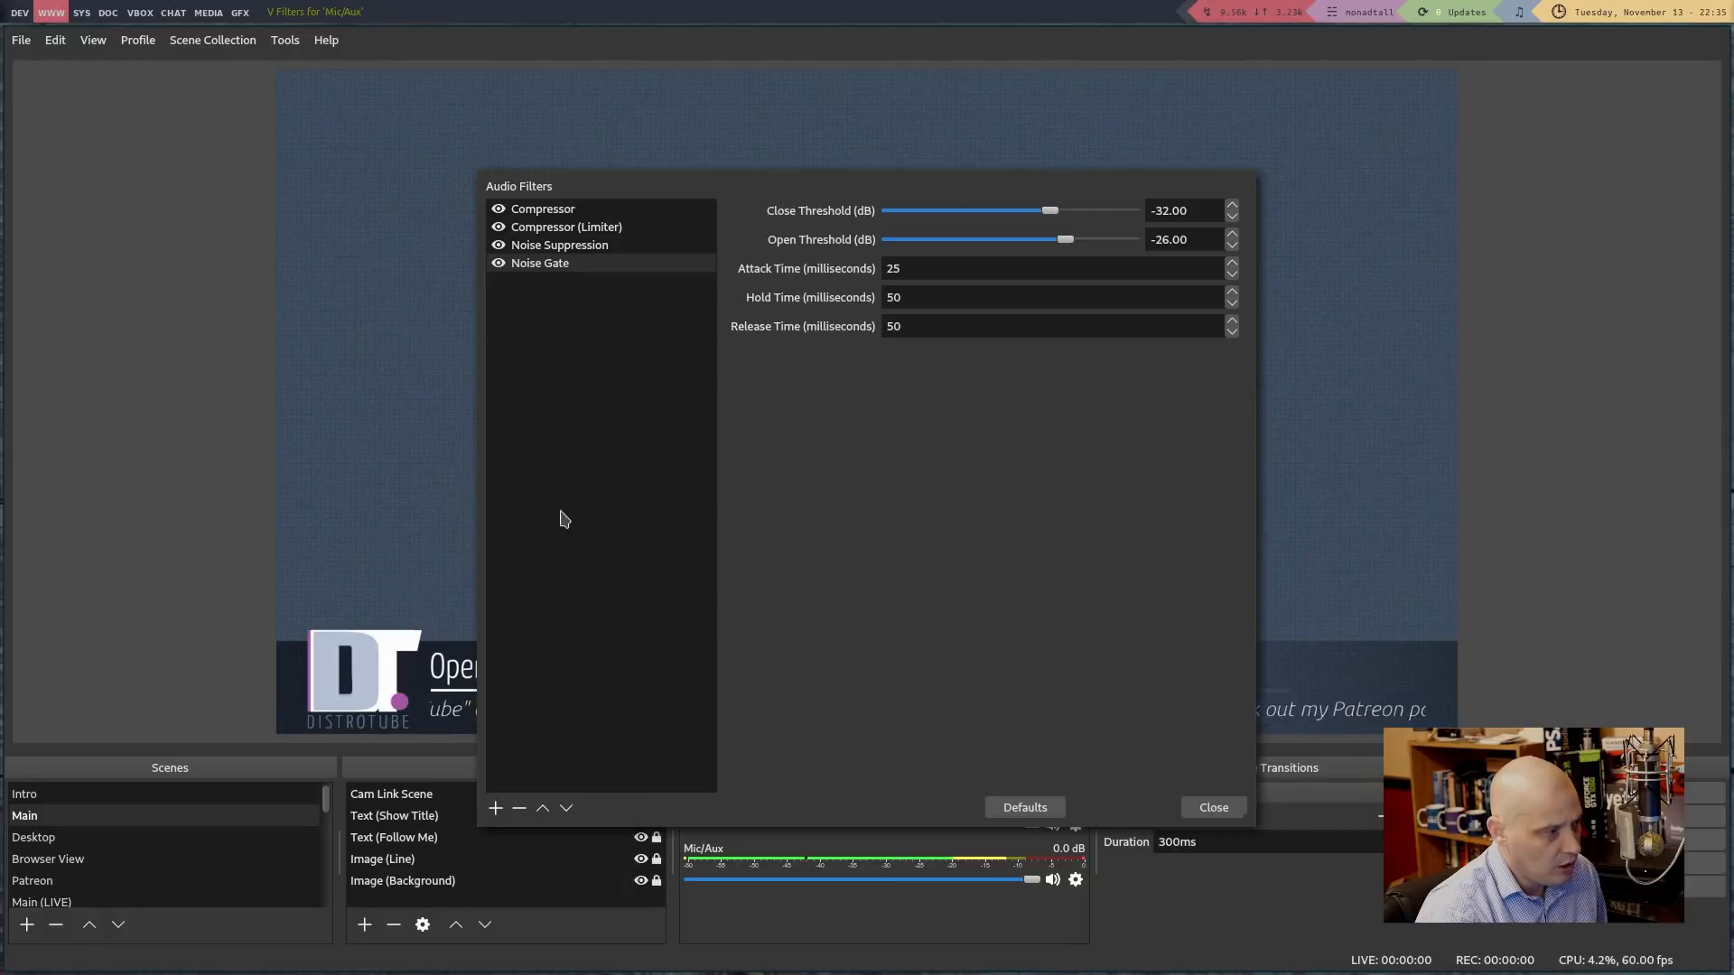
right_click(548, 434)
mouse_move(578, 449)
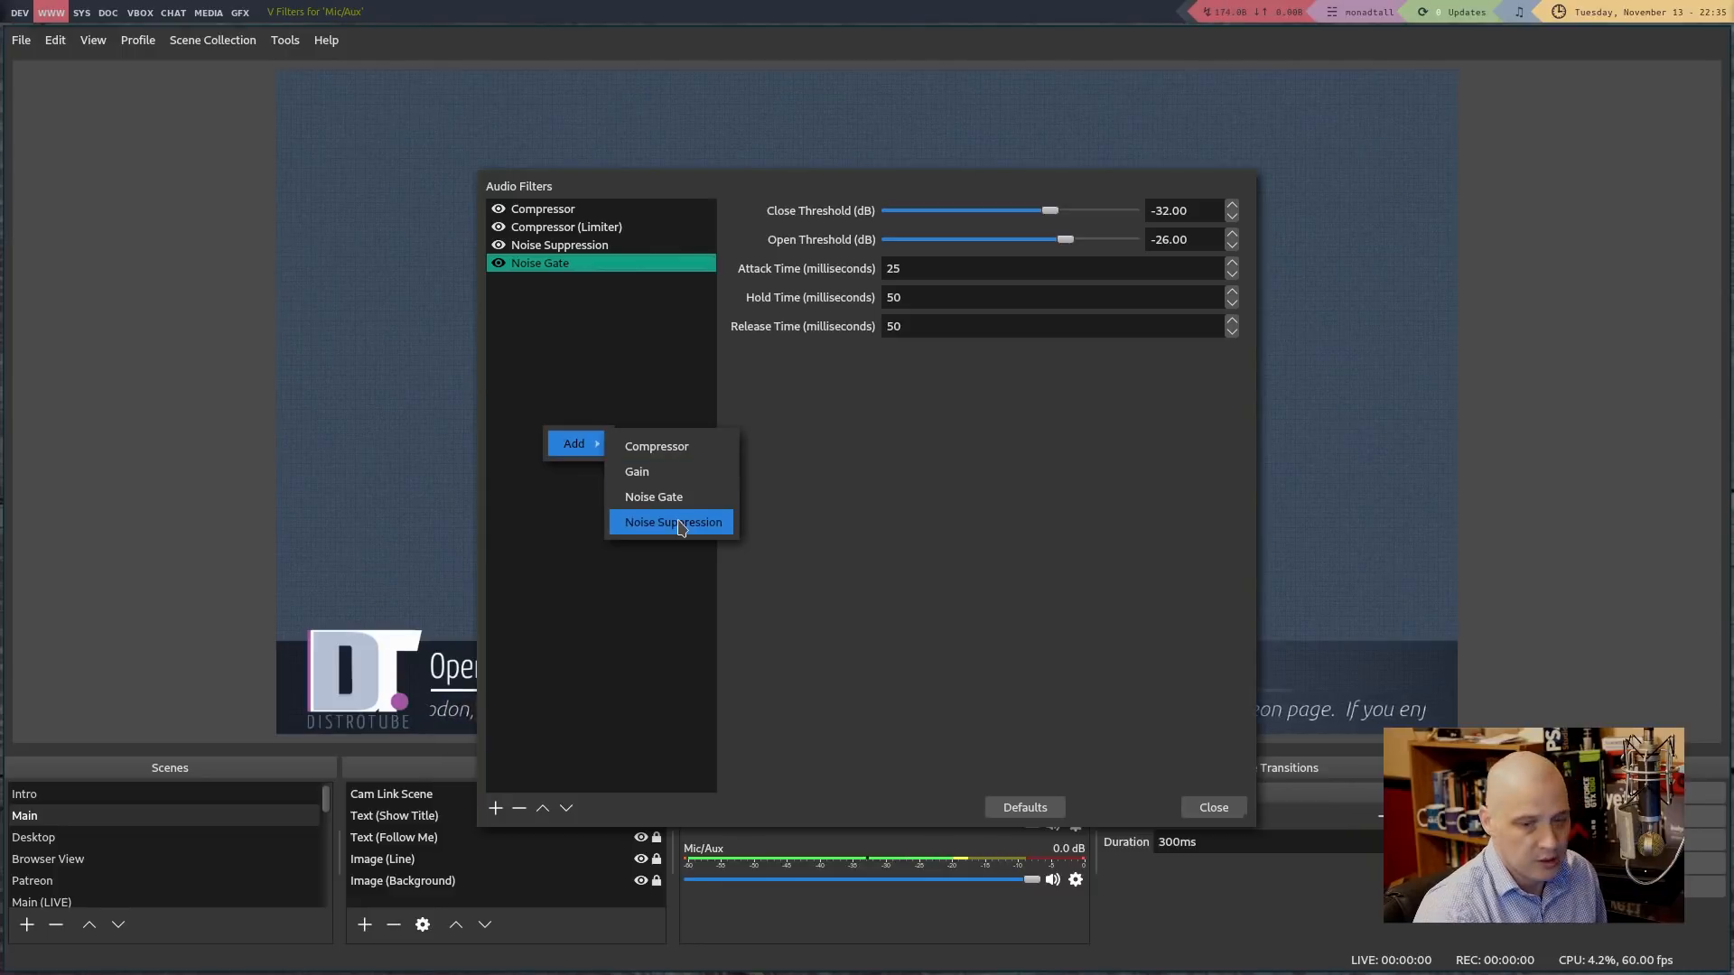
left_click(656, 648)
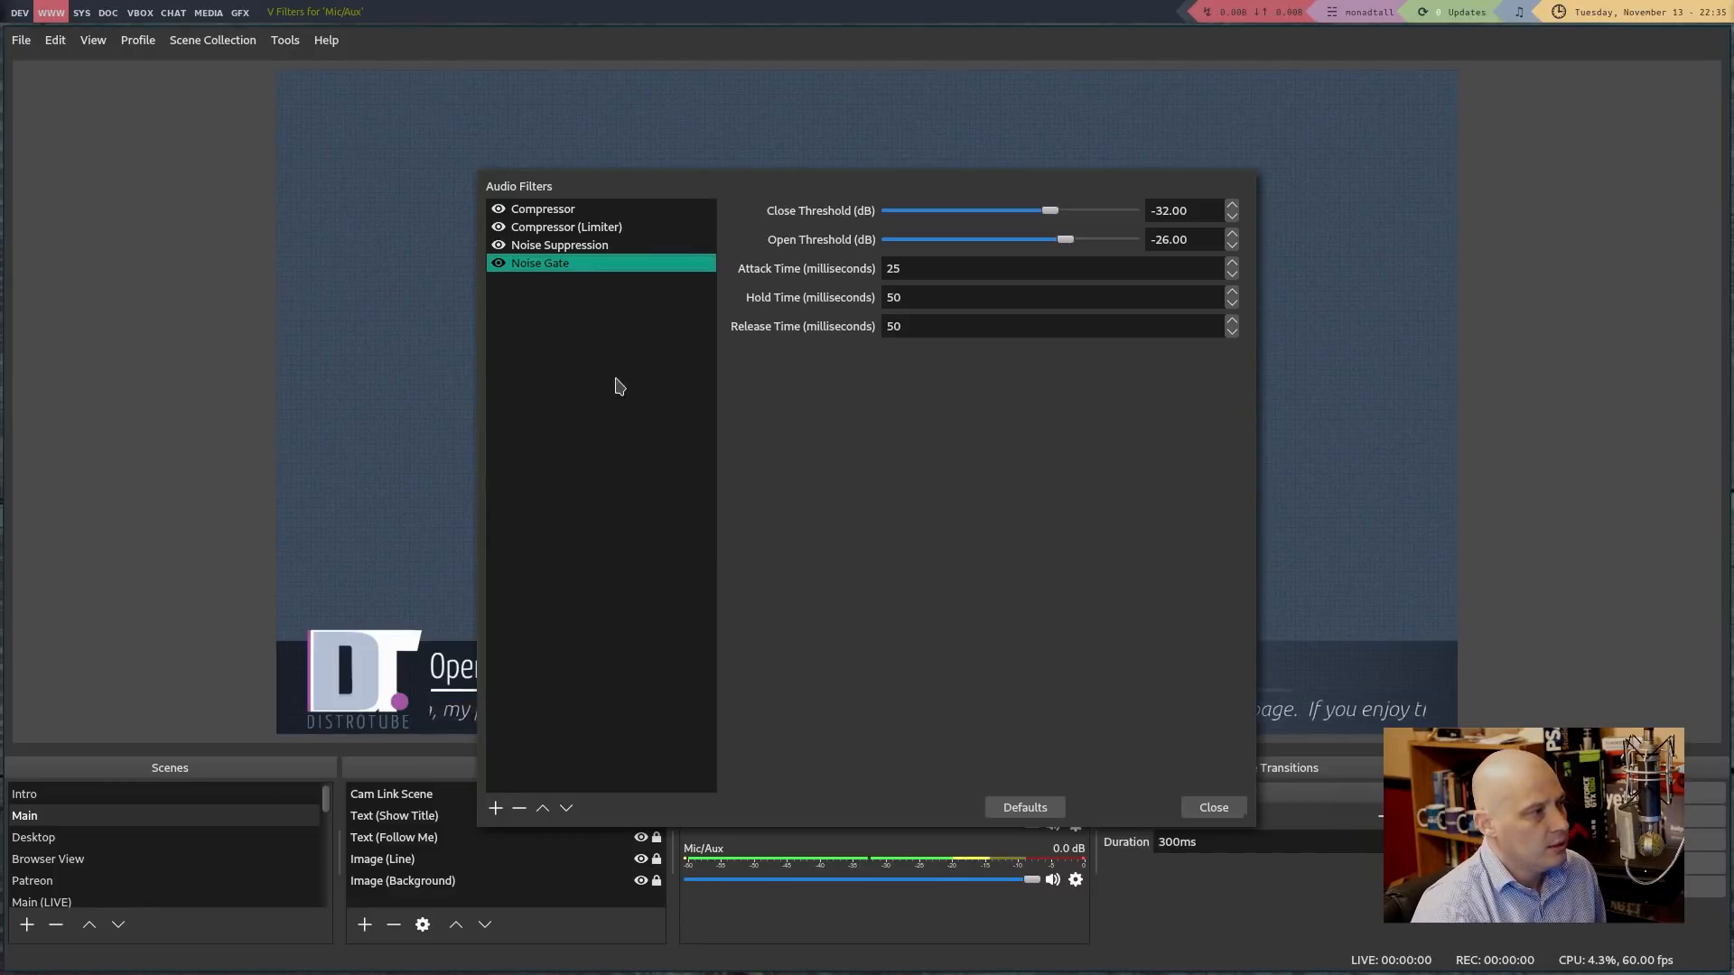
left_click(560, 213)
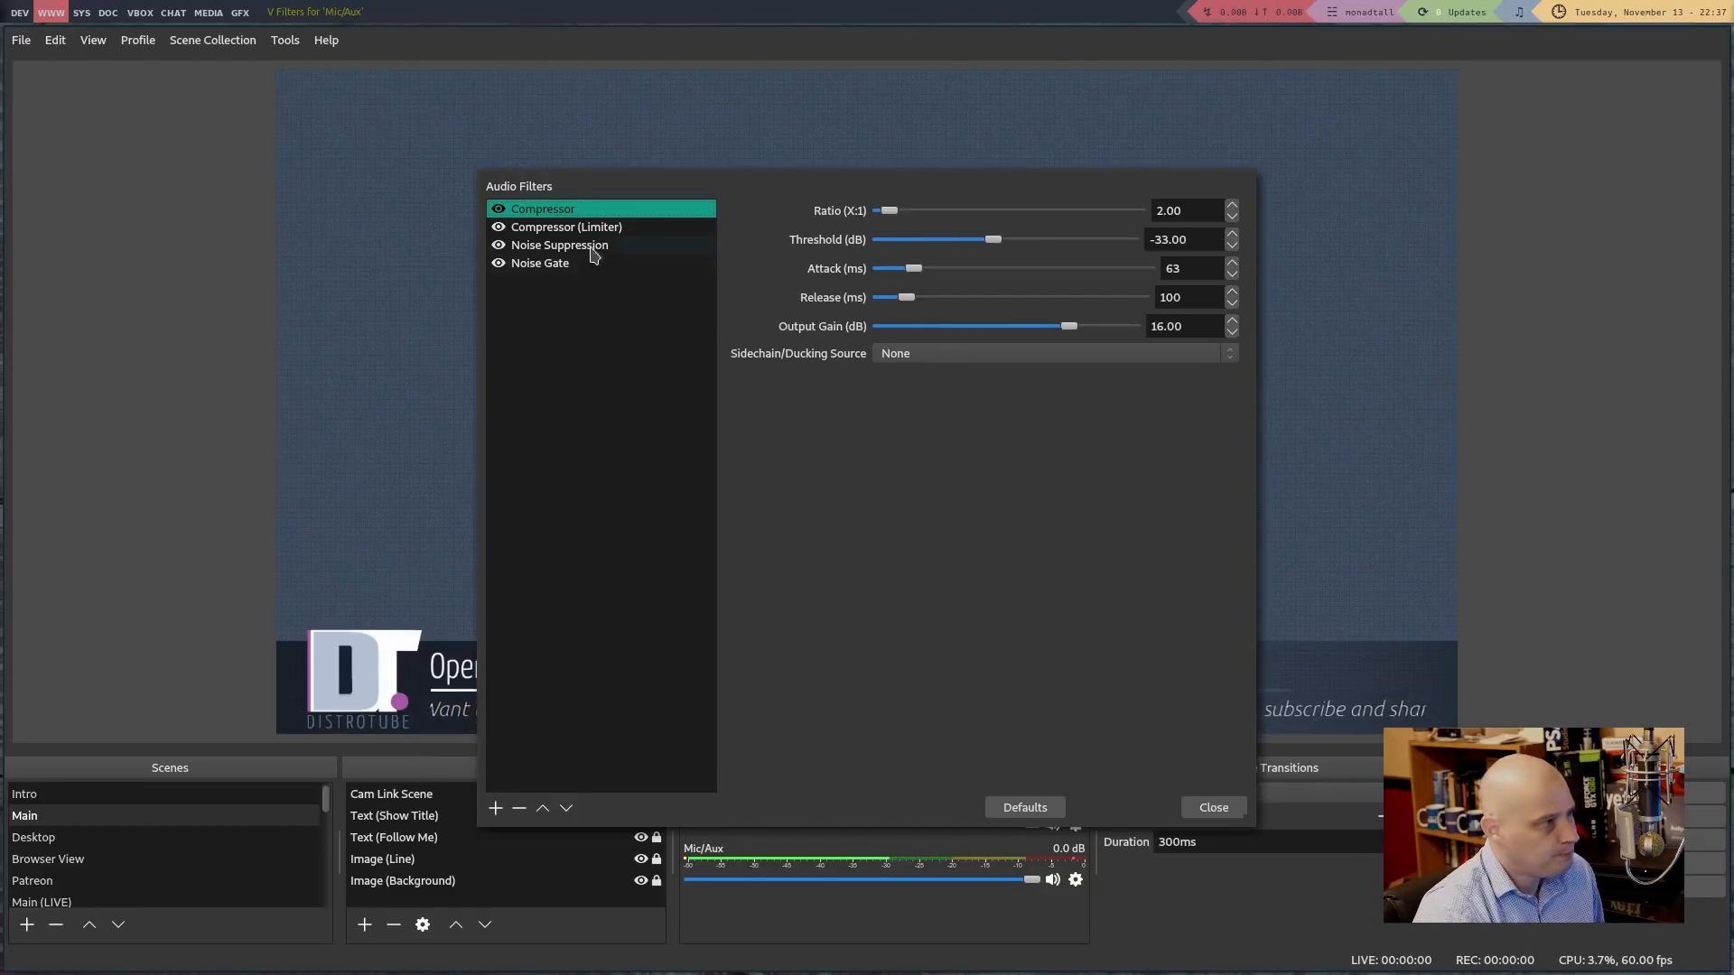
Compare the Compressor (Limiter) and Compressor settings, then show Noise Suppression at -30 dB
right_click(573, 342)
mouse_move(600, 352)
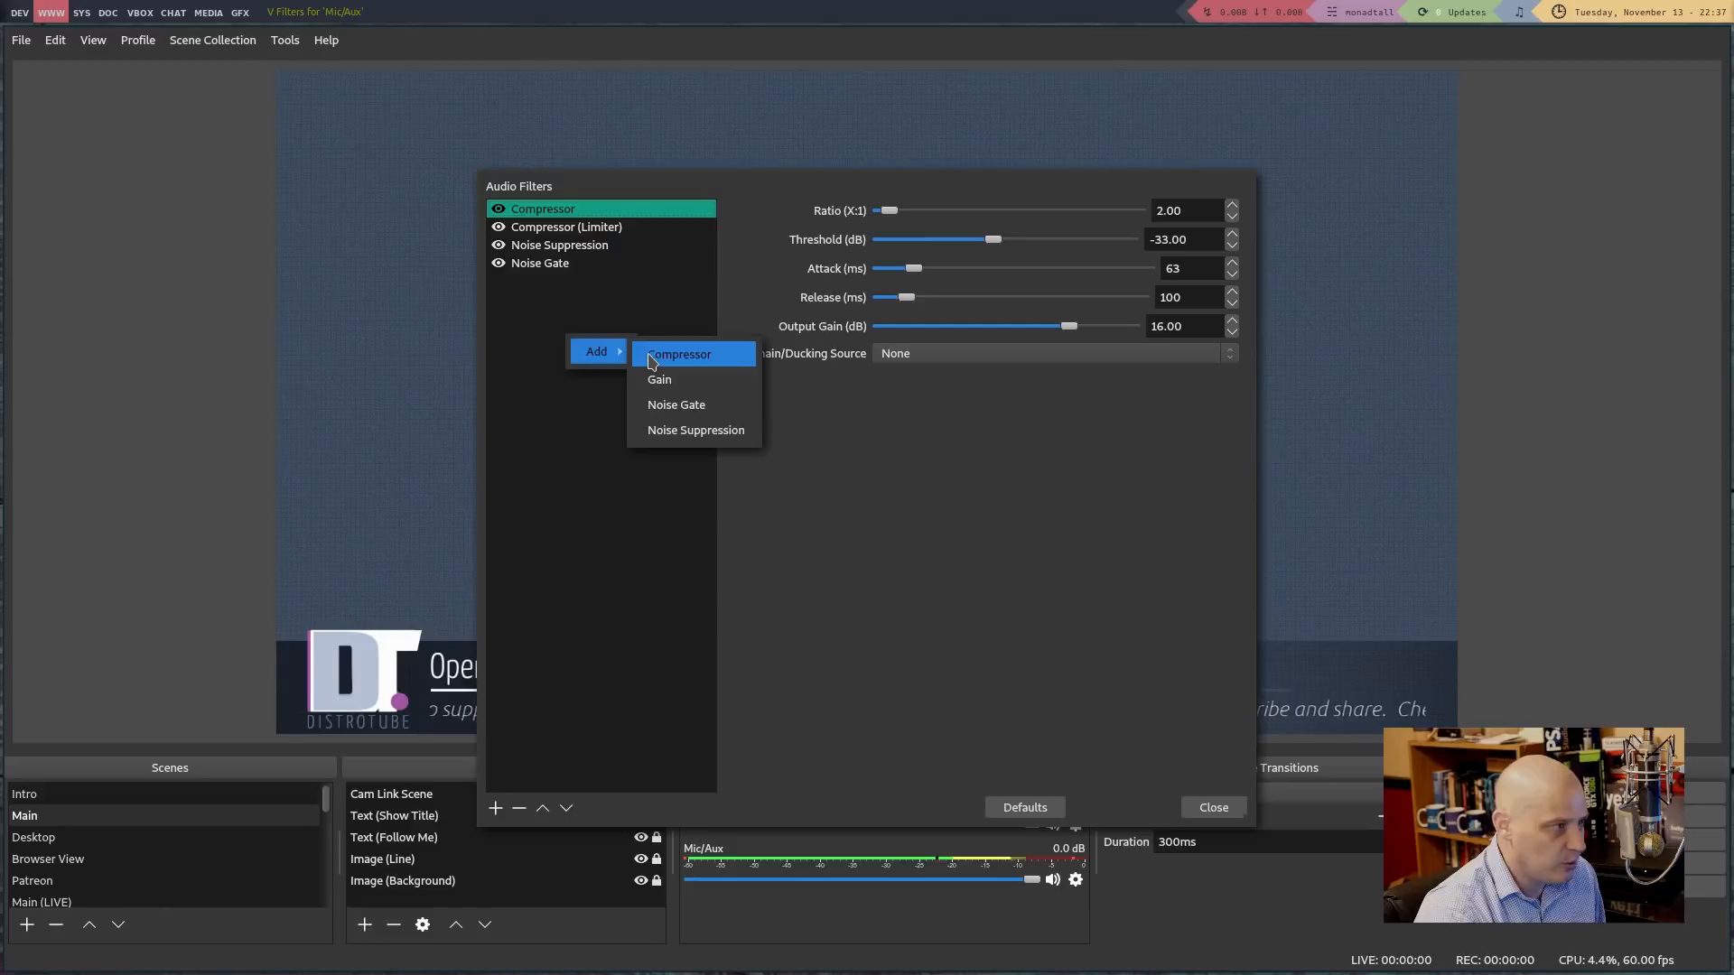
left_click(567, 311)
left_click(562, 233)
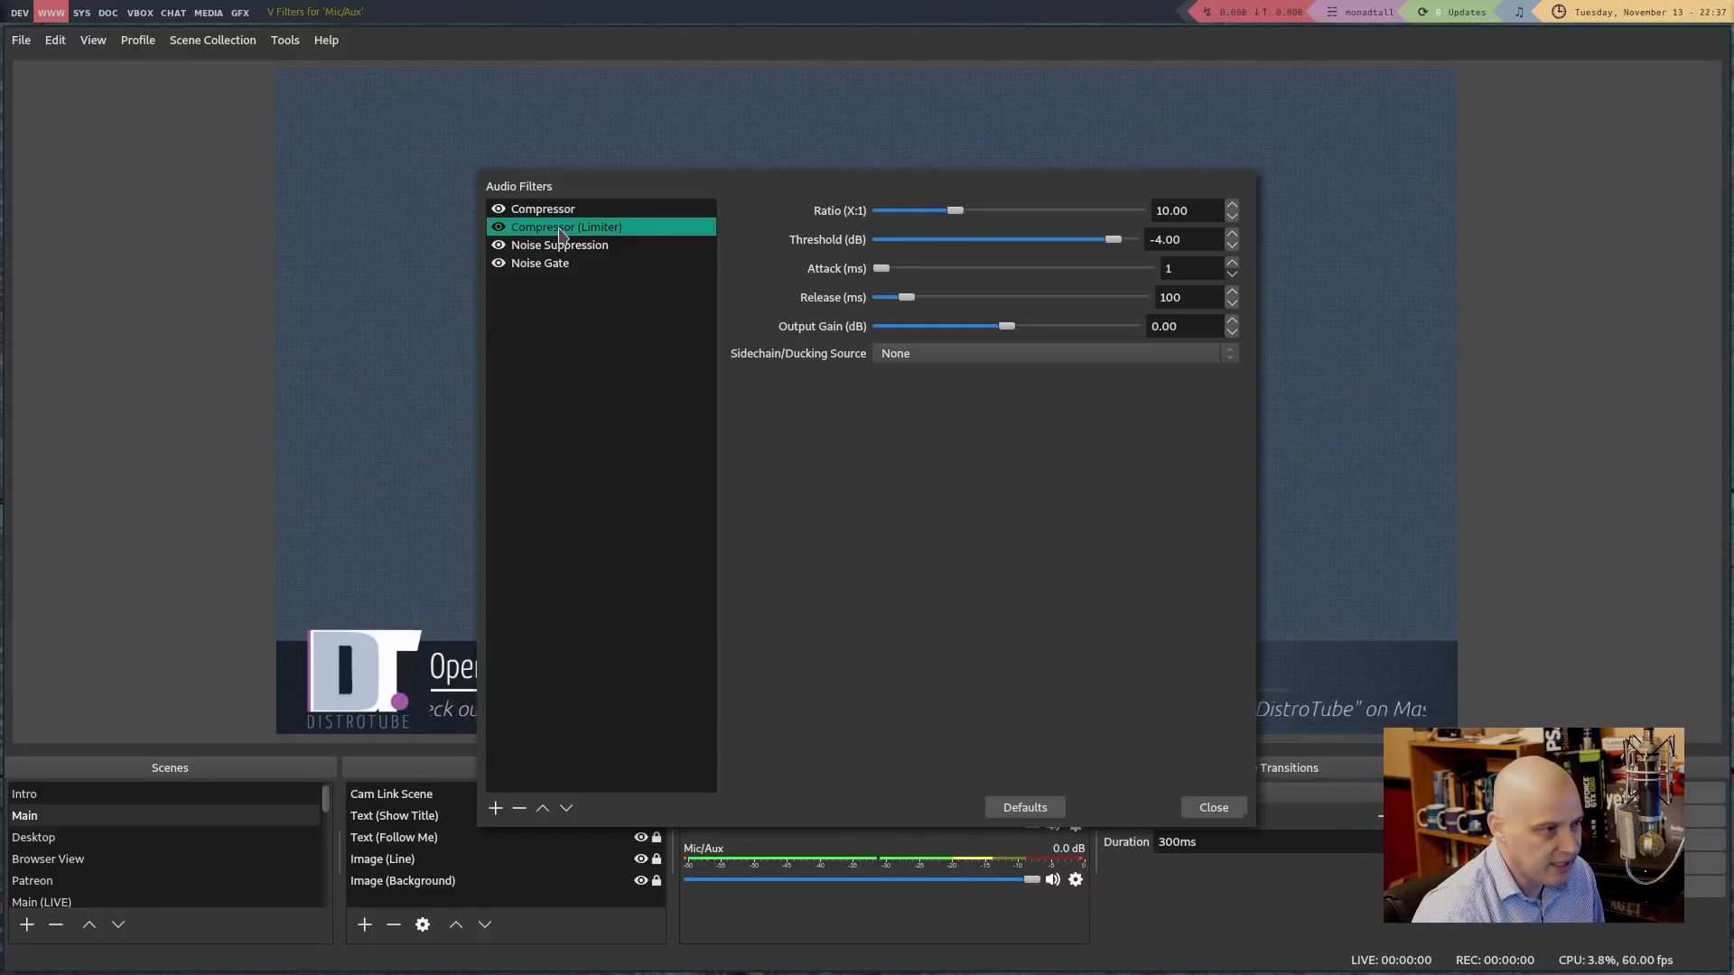
key("Up")
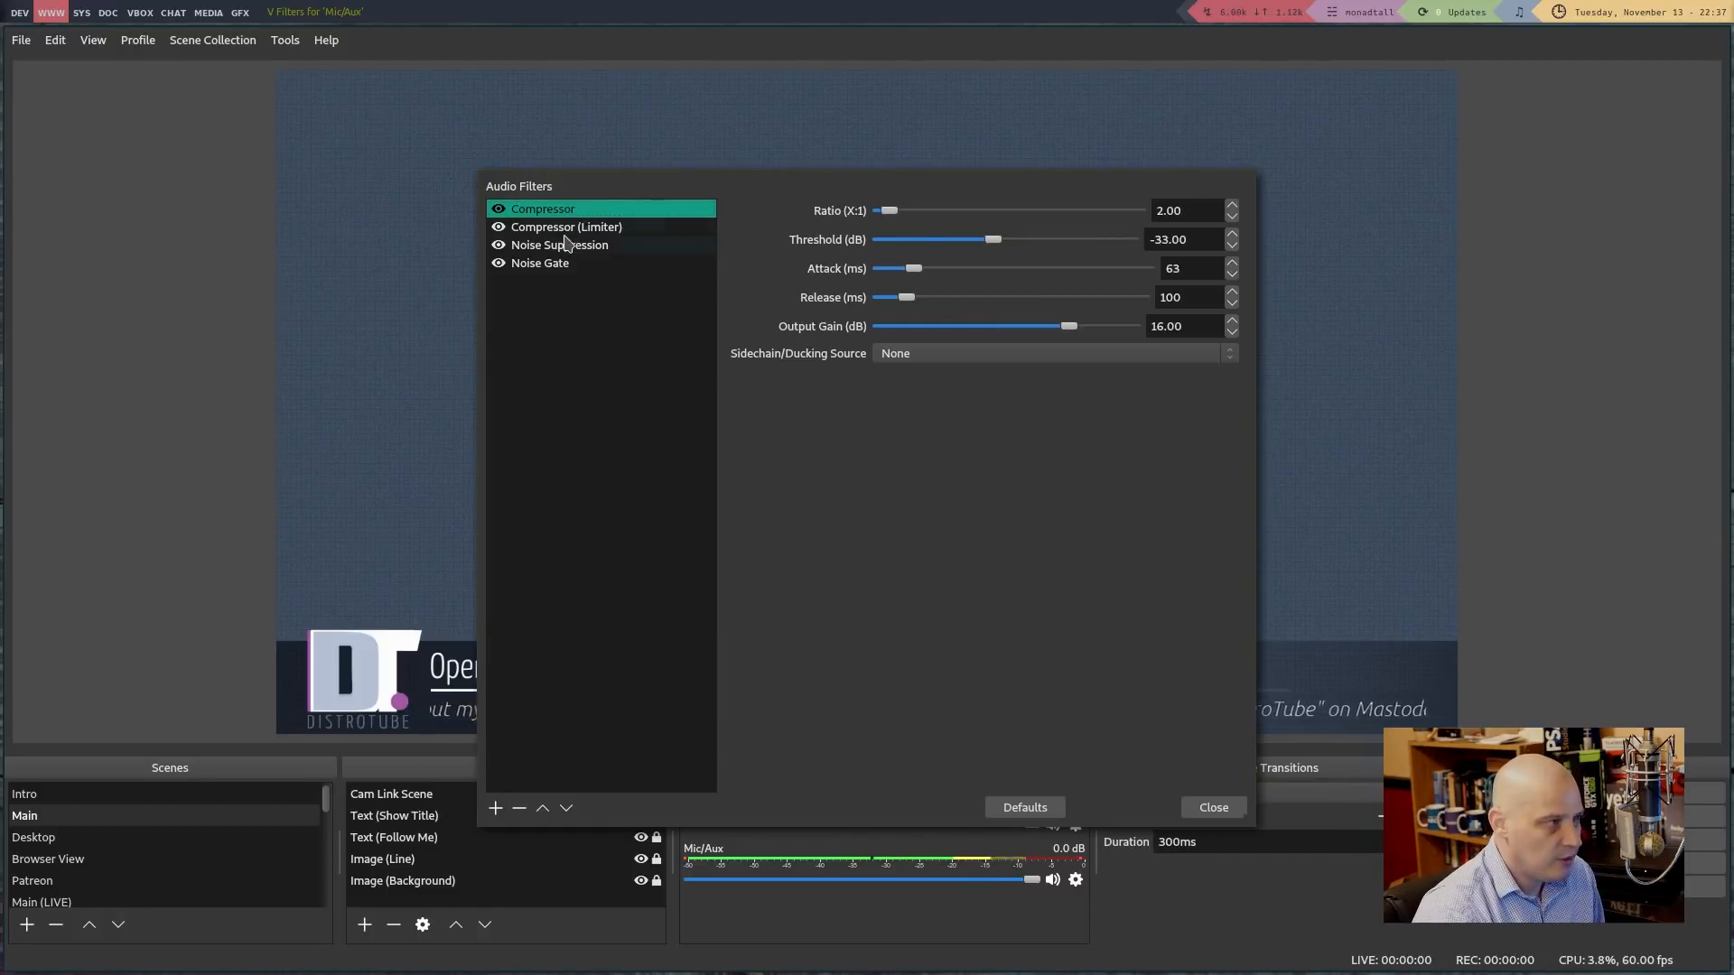
left_click(649, 230)
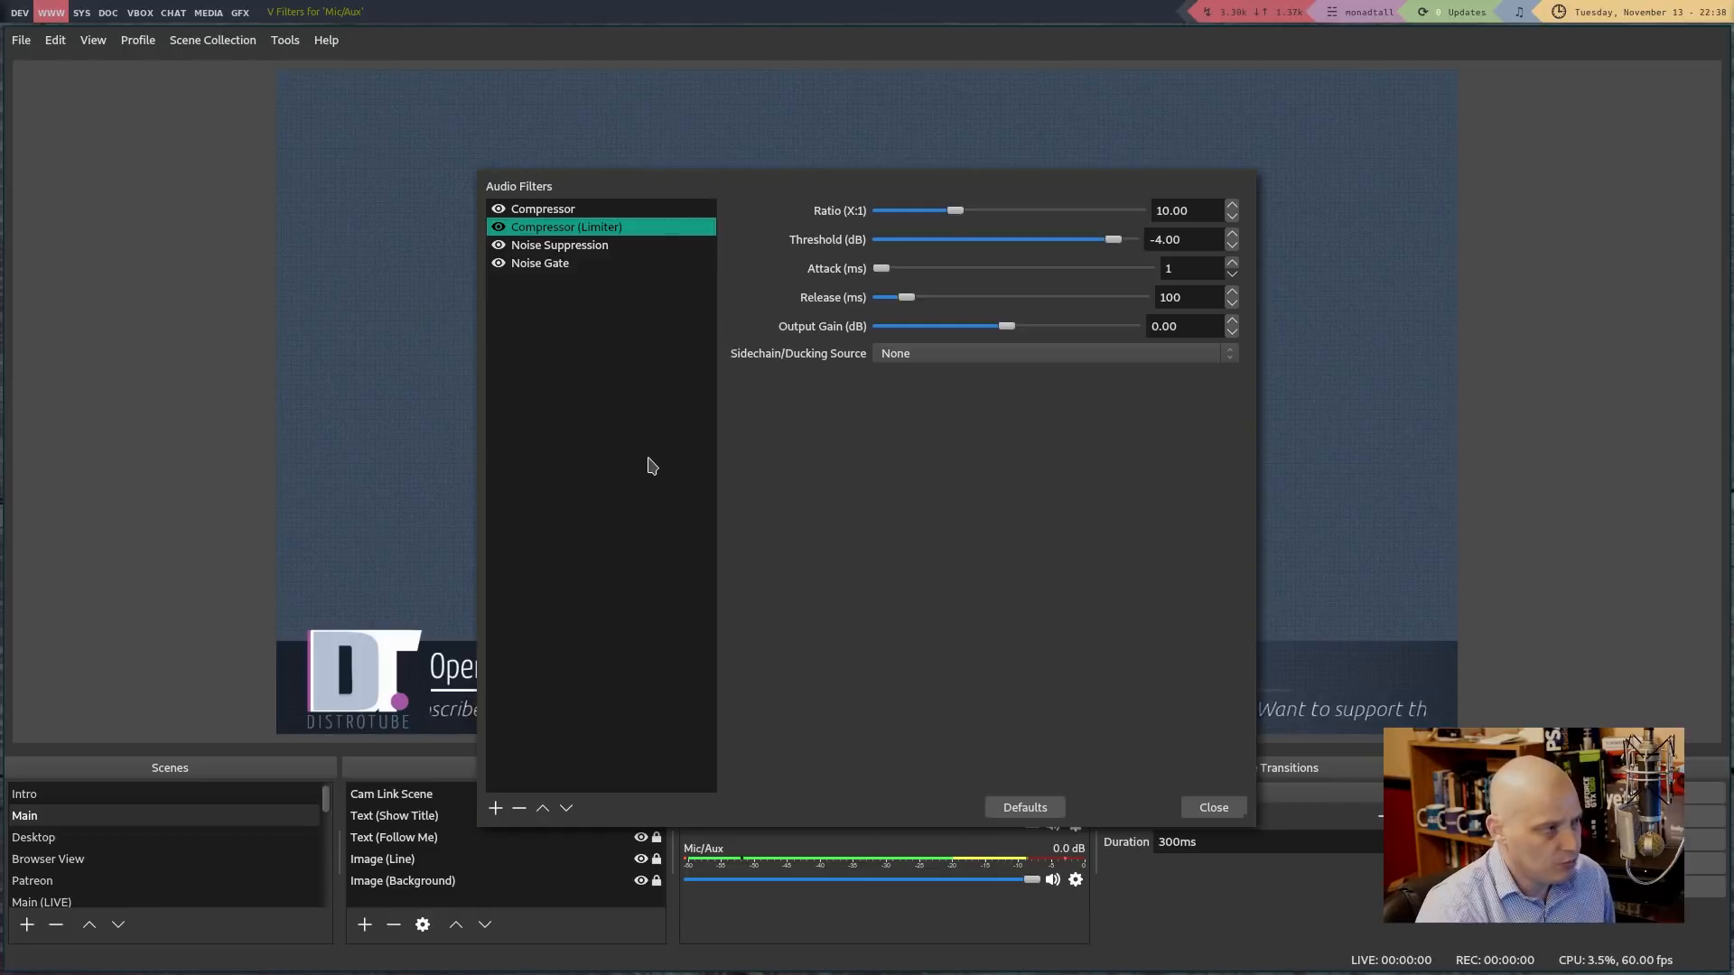
left_click(558, 247)
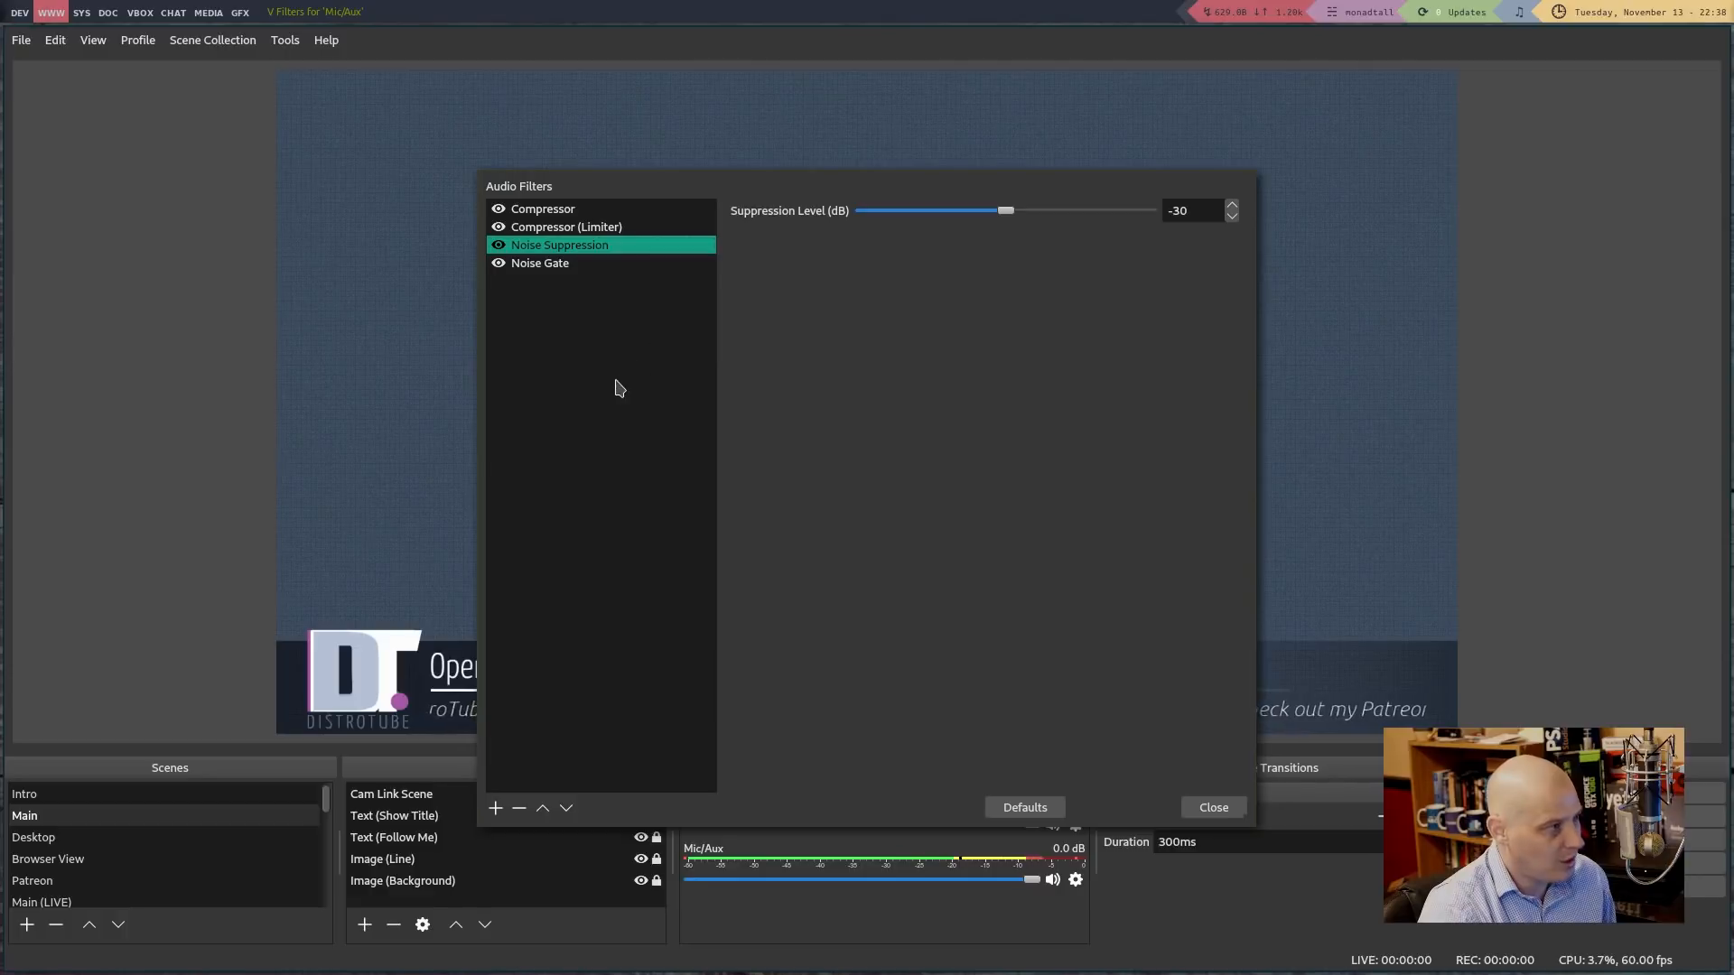
Review the Noise Gate's -32/-26 dB thresholds and close the Audio Filters window
left_click(559, 264)
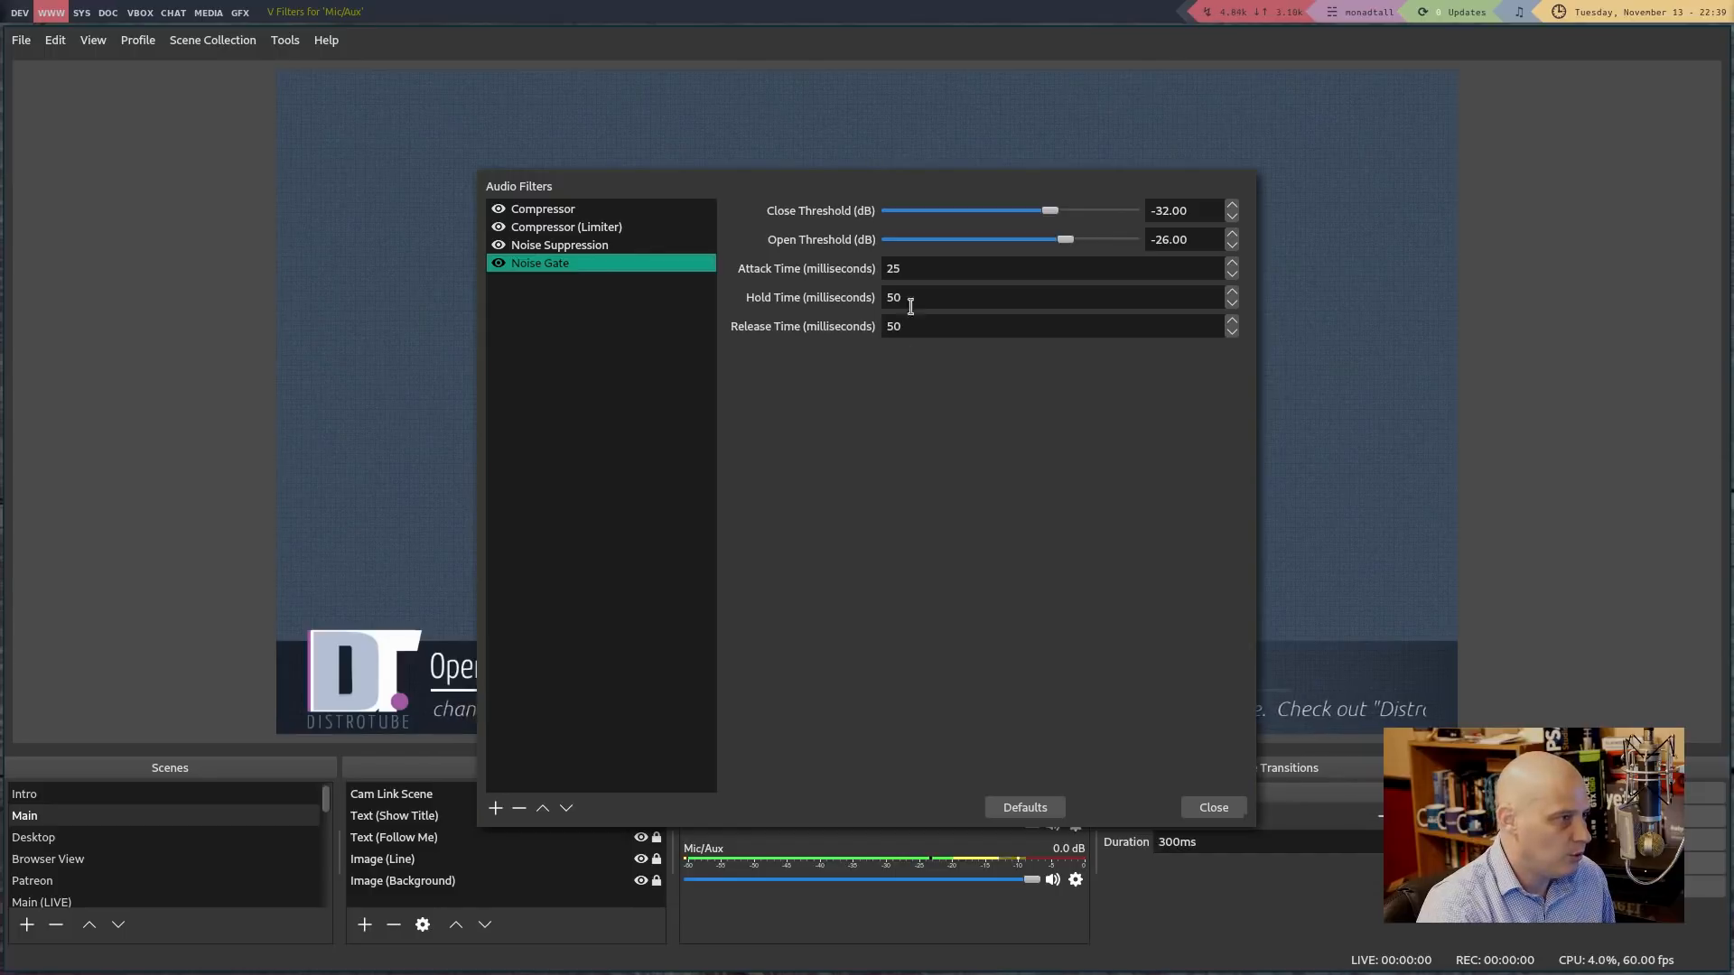
left_click(1240, 808)
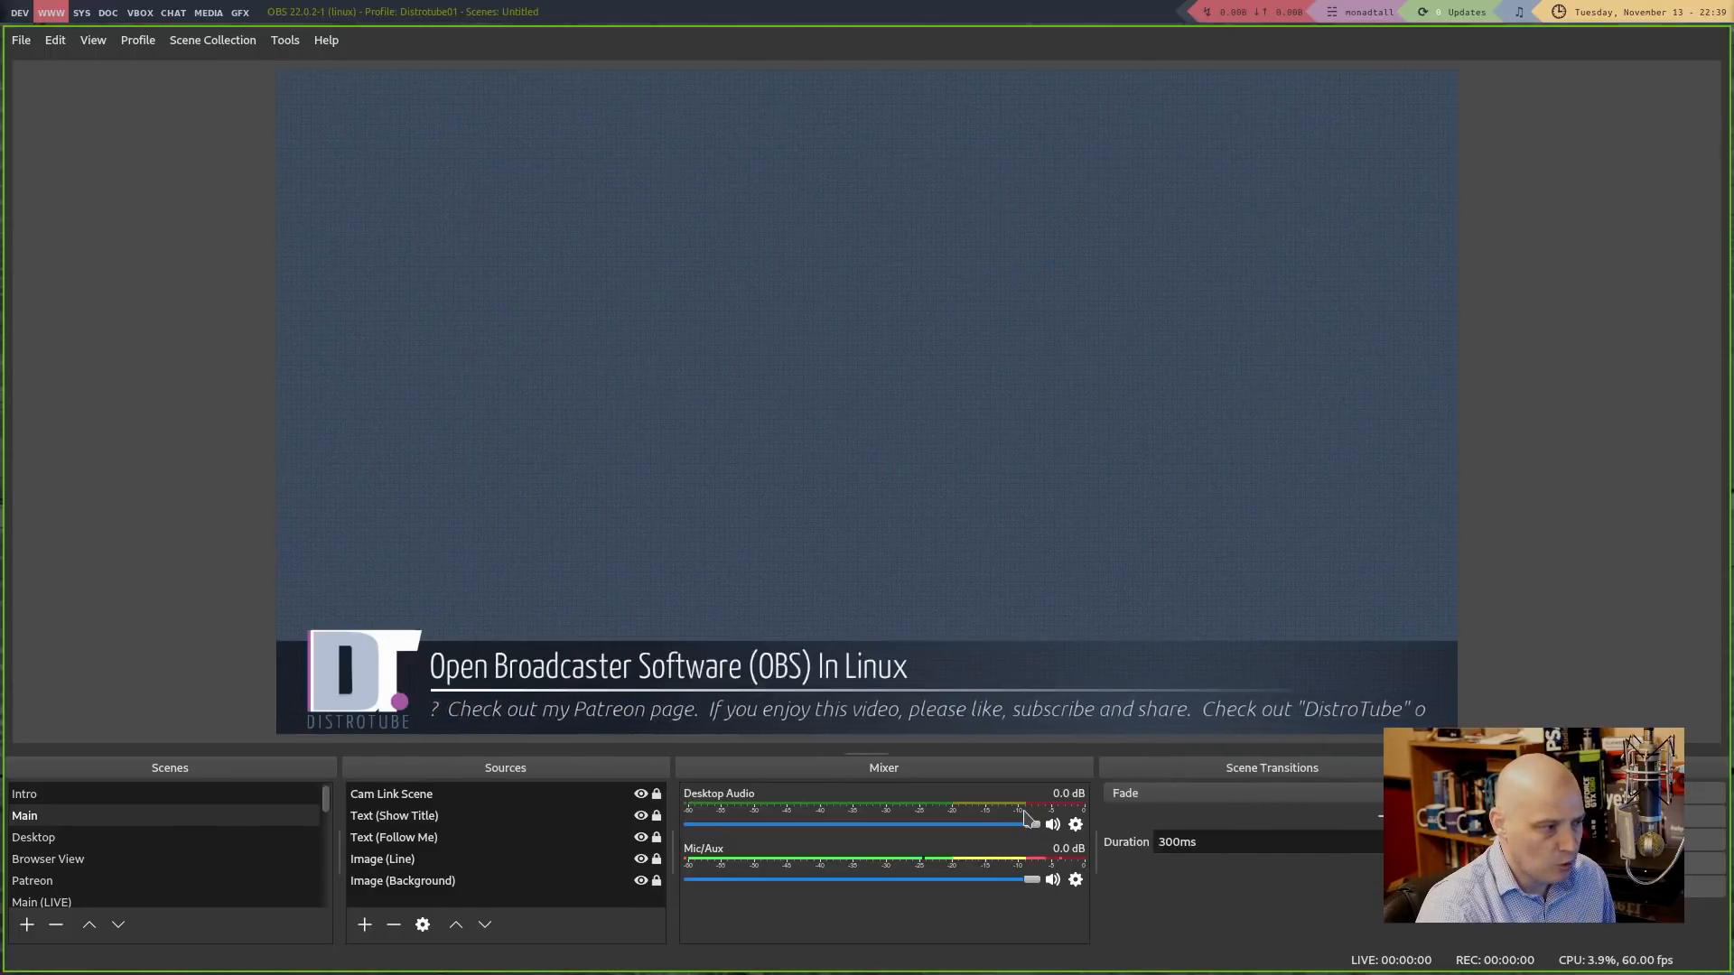